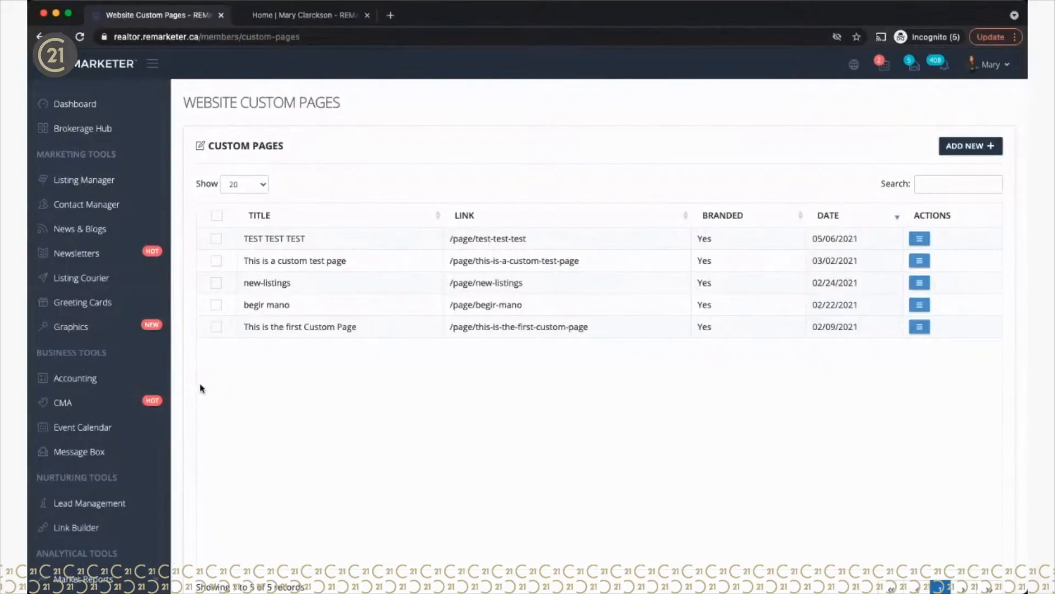
Step: Open Website Design > Custom Pages, then choose System Config from the account menu
scroll(200, 385, down, 3)
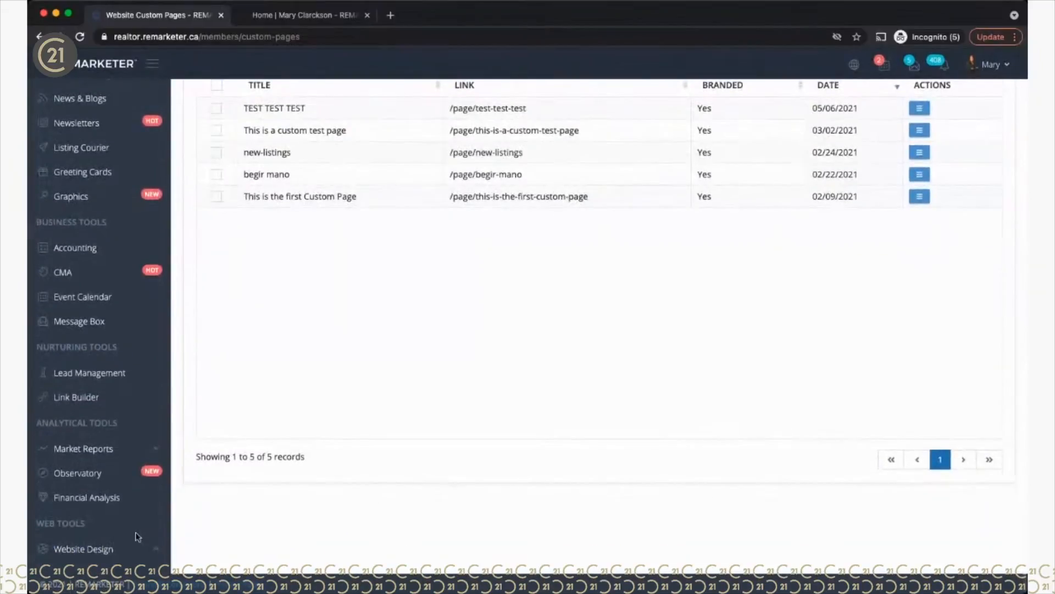
click(103, 551)
scroll(103, 555, down, 3)
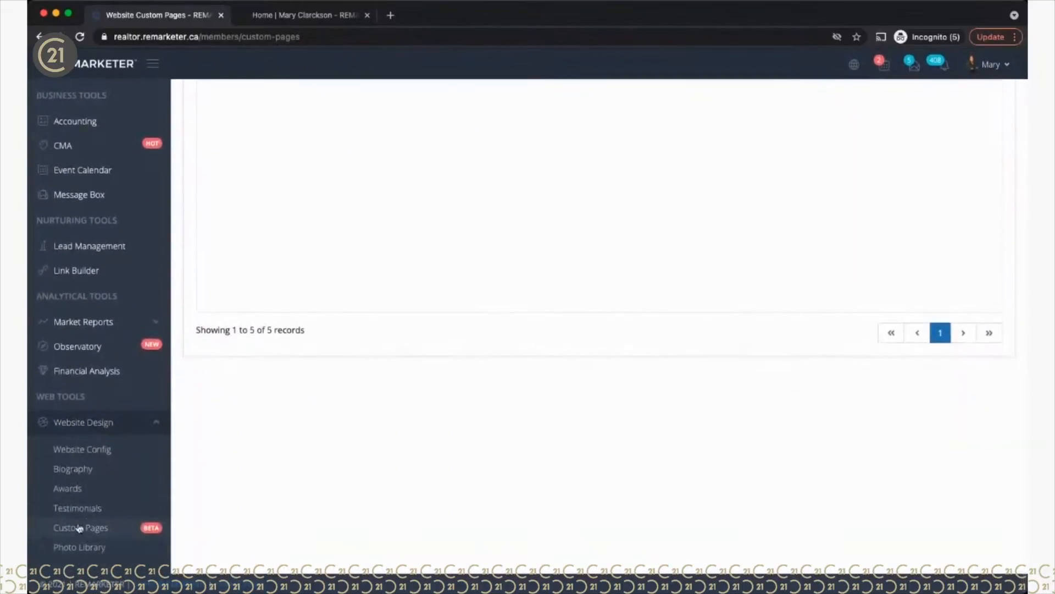
click(81, 529)
scroll(171, 341, down, 1)
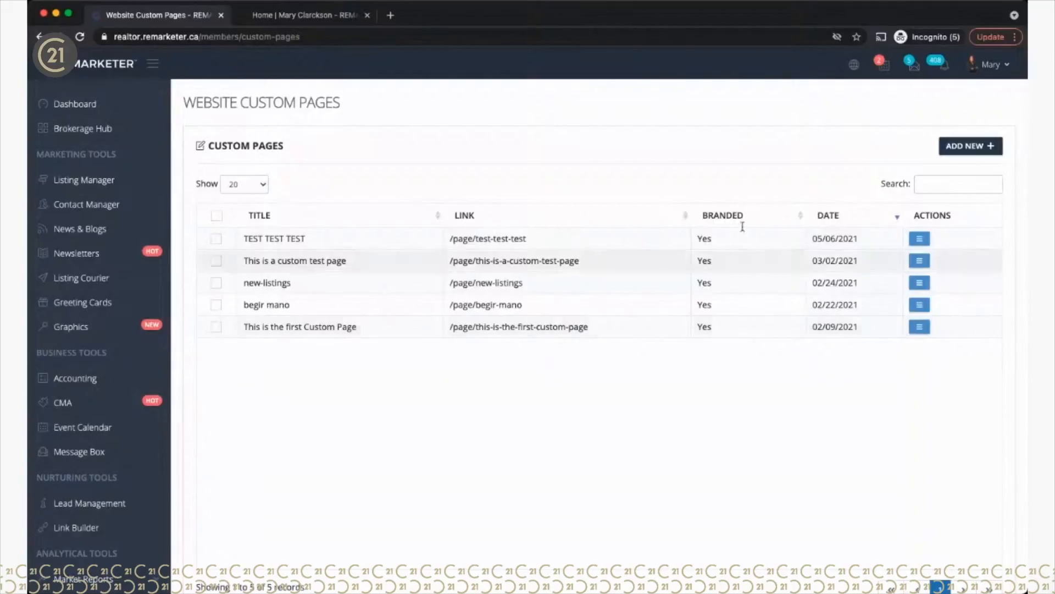
click(991, 76)
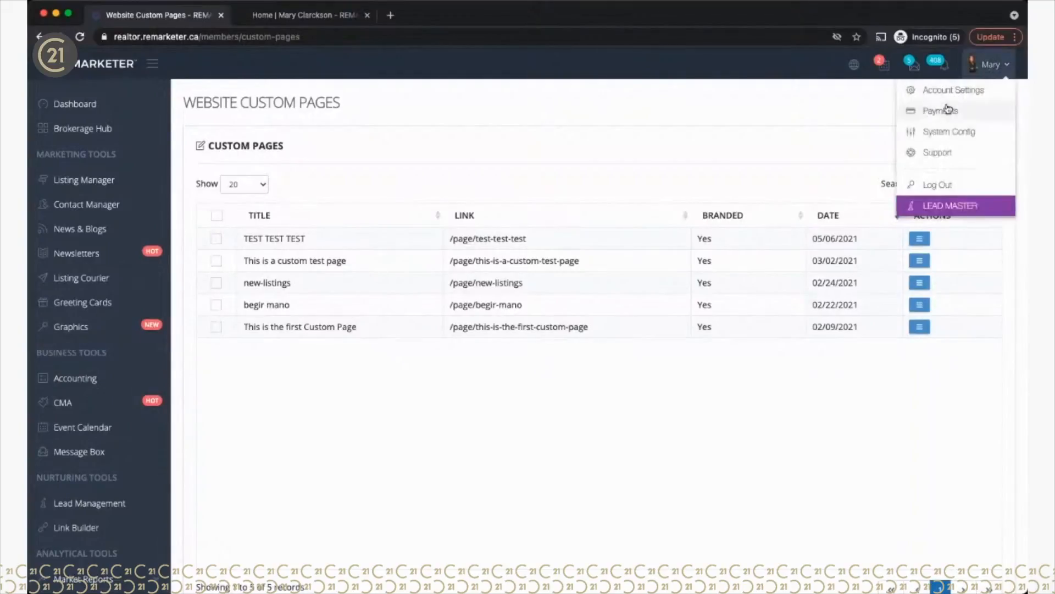
click(945, 133)
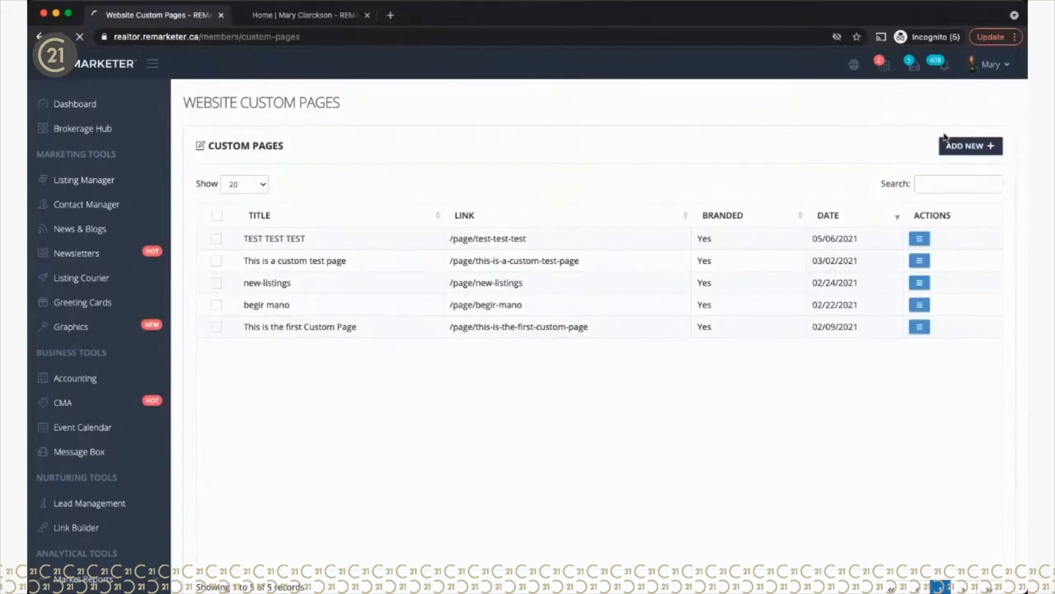
Step: Delete all the code in Custom Section 2 of the website design configuration
click(359, 331)
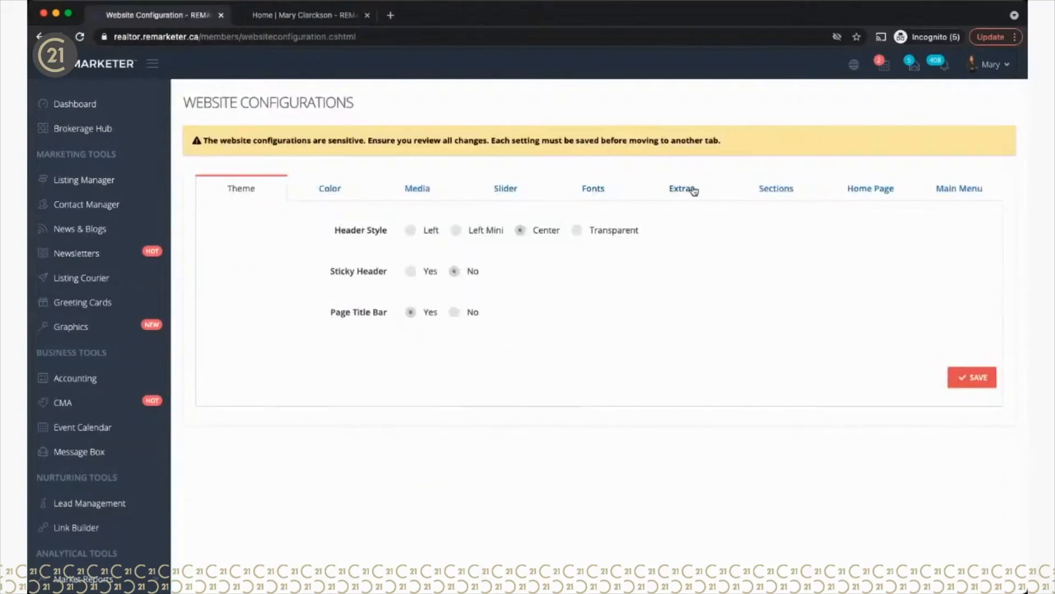
click(684, 190)
click(775, 196)
scroll(466, 383, down, 4)
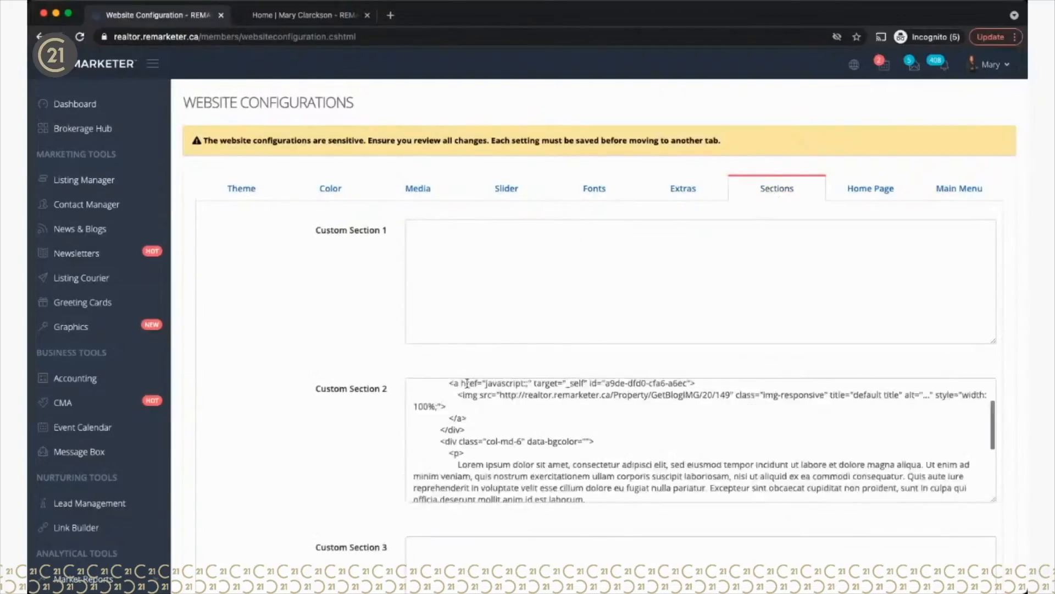
scroll(467, 383, up, 4)
drag(415, 388, 533, 565)
key(BackSpace)
Step: Save the website configuration and return to the Custom Pages list
scroll(629, 478, down, 10)
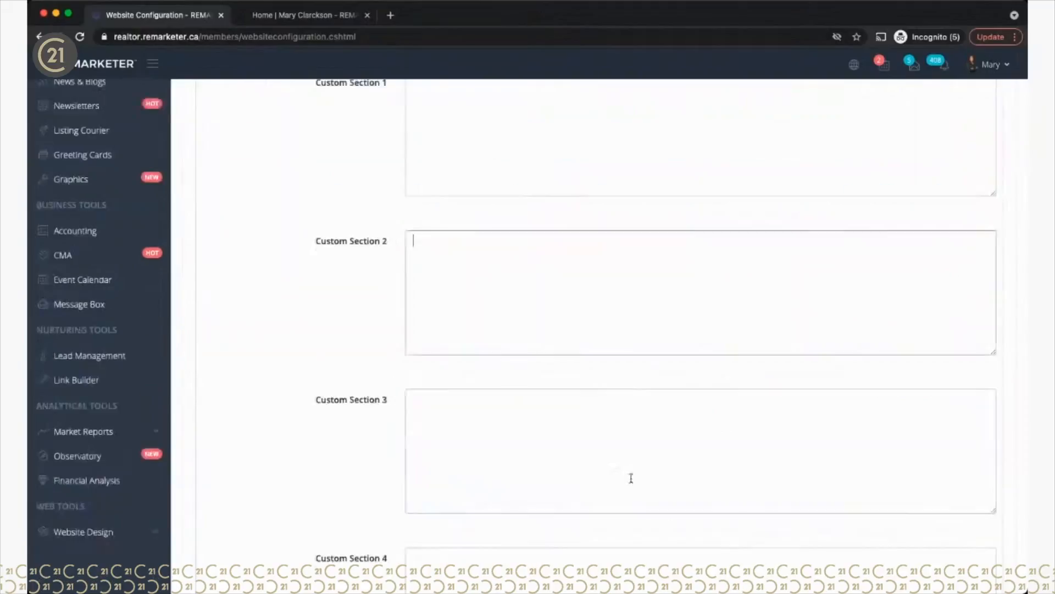
click(976, 504)
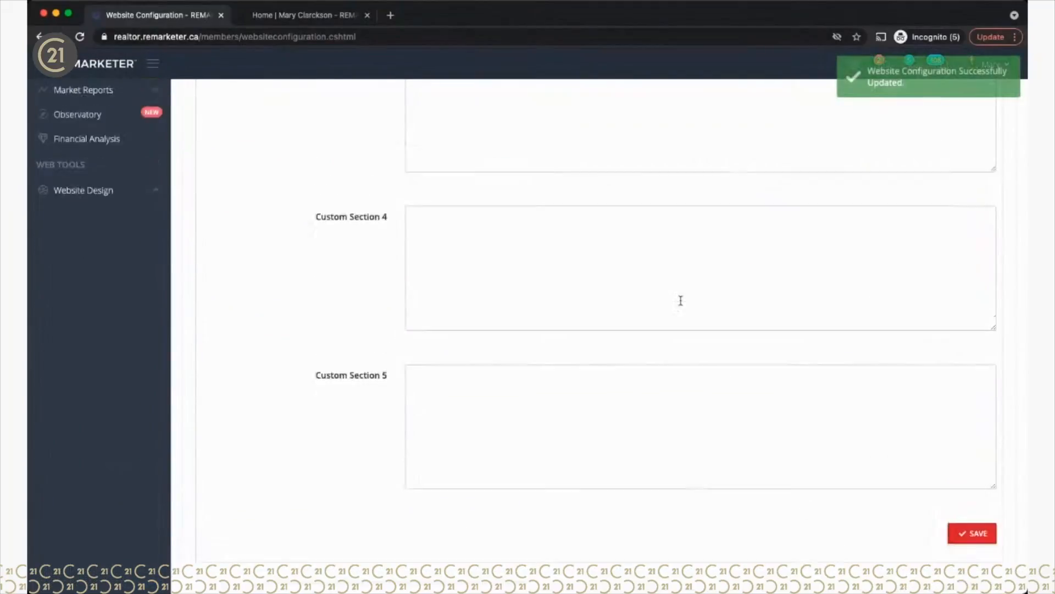
scroll(198, 498, down, 10)
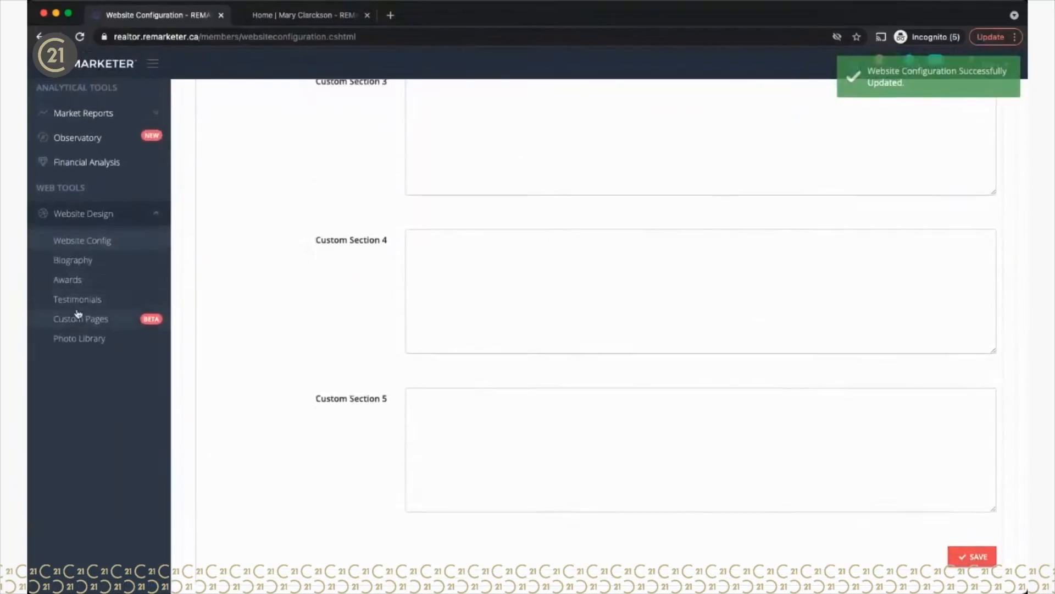
click(81, 323)
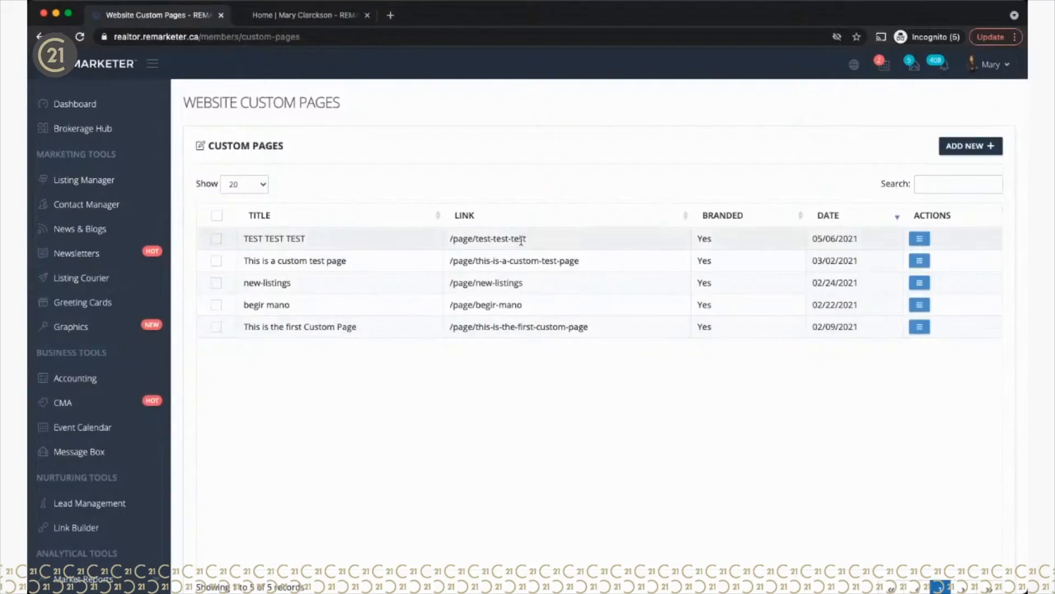
Step: Select the /page/test-test-test link, then switch to the demo website tab
drag(450, 238, 530, 242)
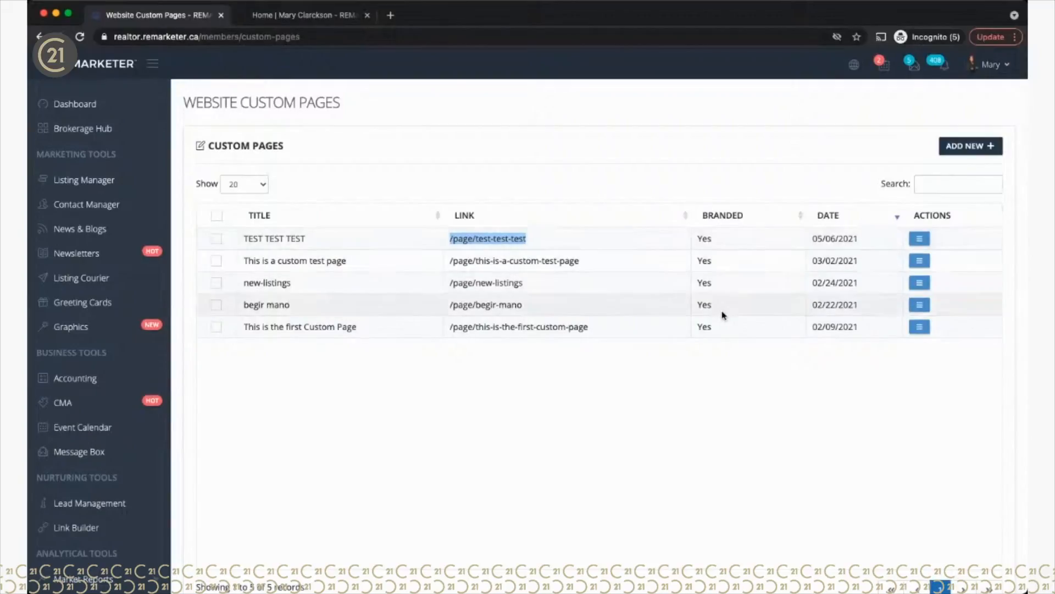
click(302, 18)
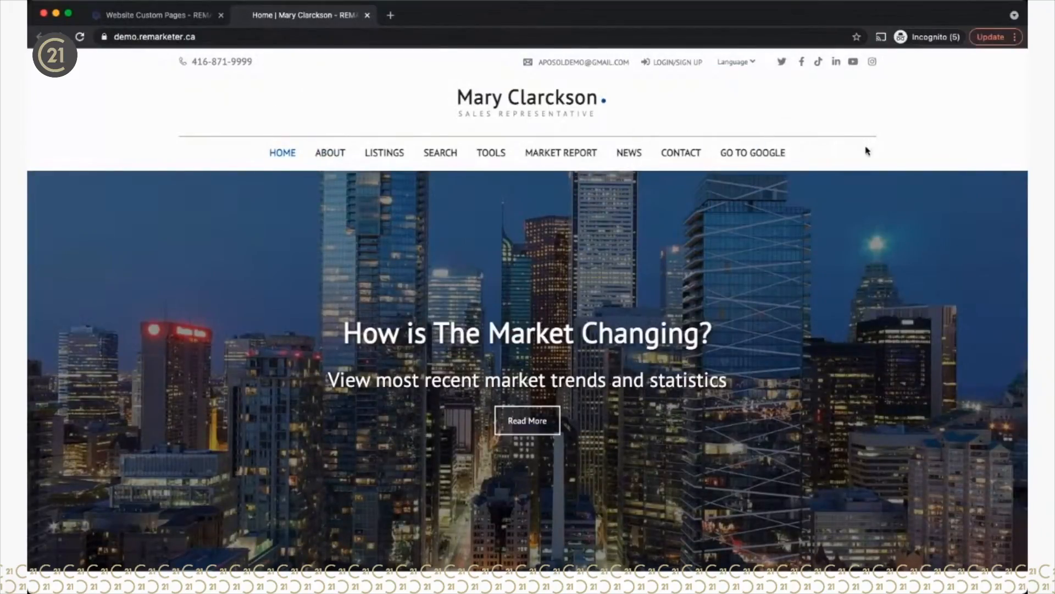
Step: Look over the demo site's menu and language choices, then return to the Custom Pages tab
mouse_move(384, 154)
click(142, 15)
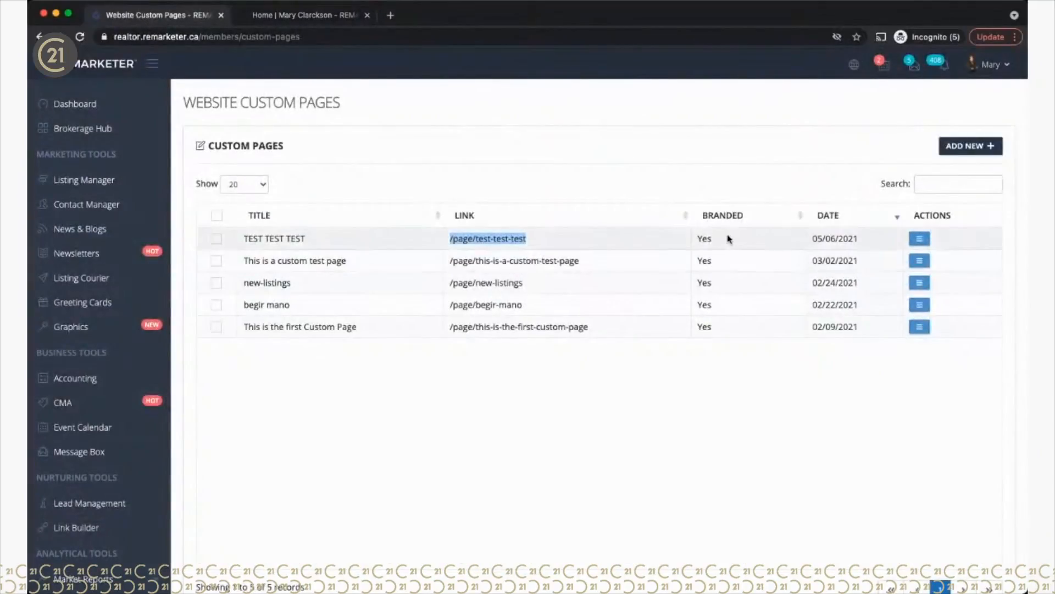
click(330, 14)
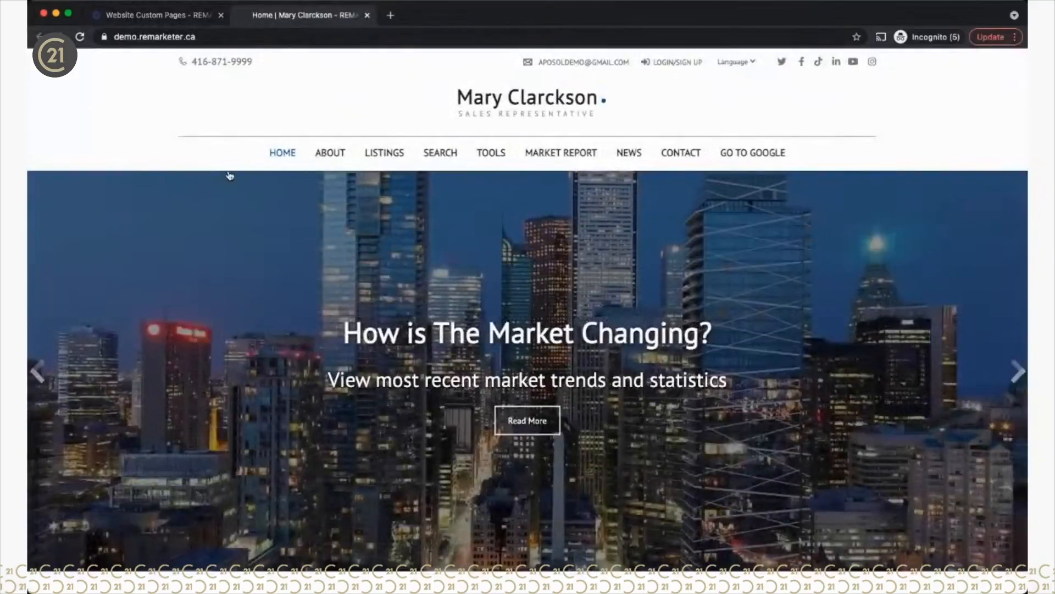
click(736, 63)
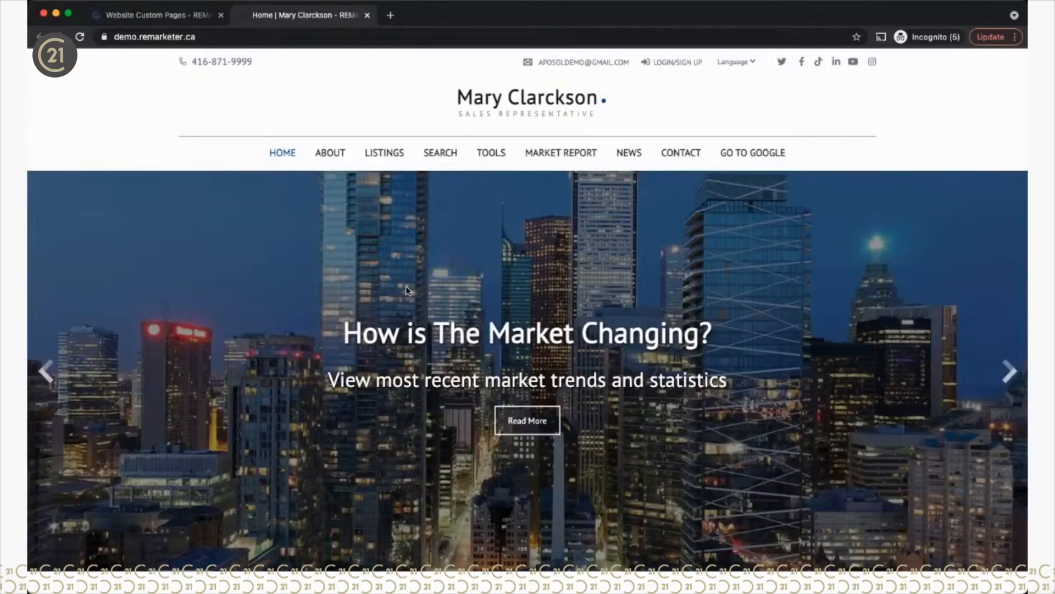
click(172, 17)
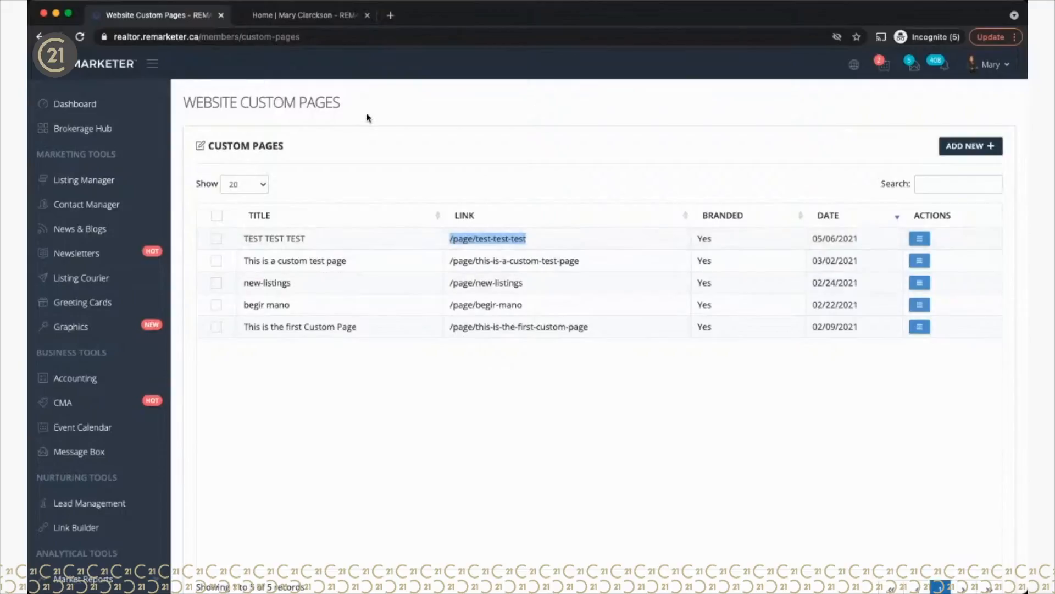
Step: Start a new custom page with ADD NEW on the Custom Pages table
click(968, 150)
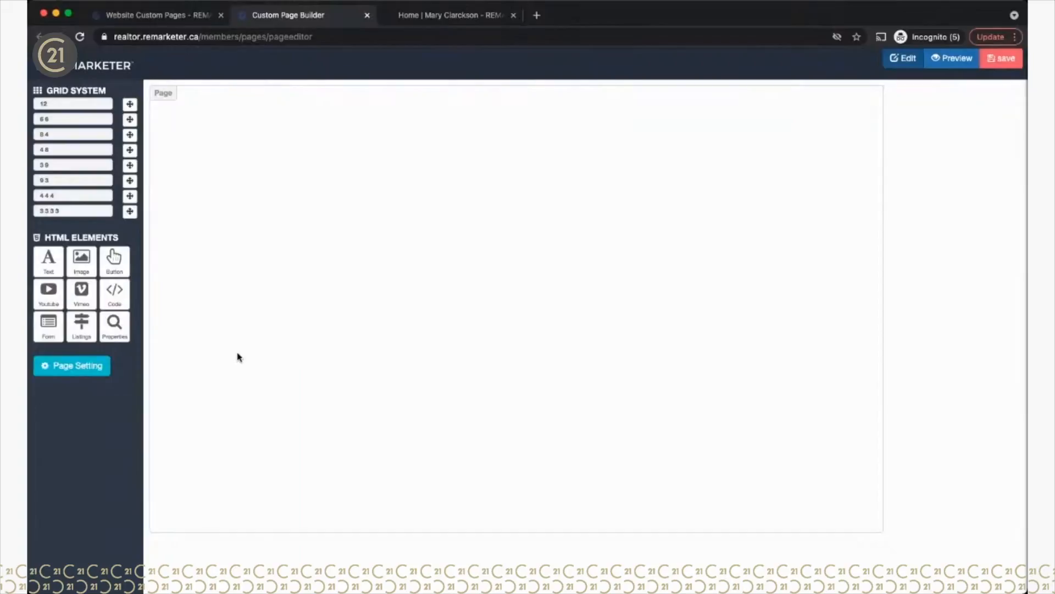
Step: Title the new page 'My custom page' in Page Setting, then open the demo site's About page
click(68, 374)
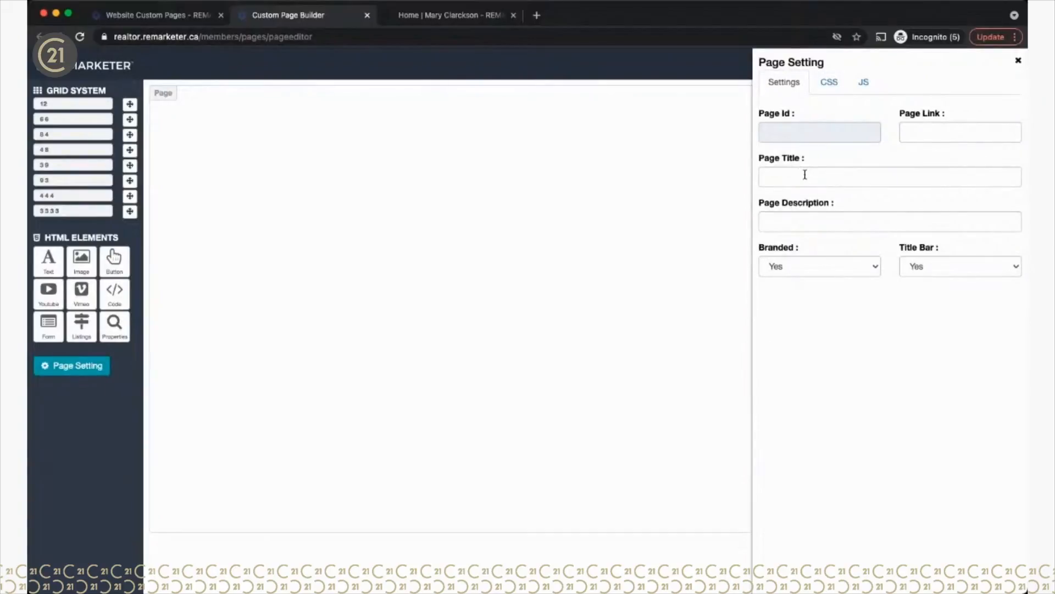
click(805, 175)
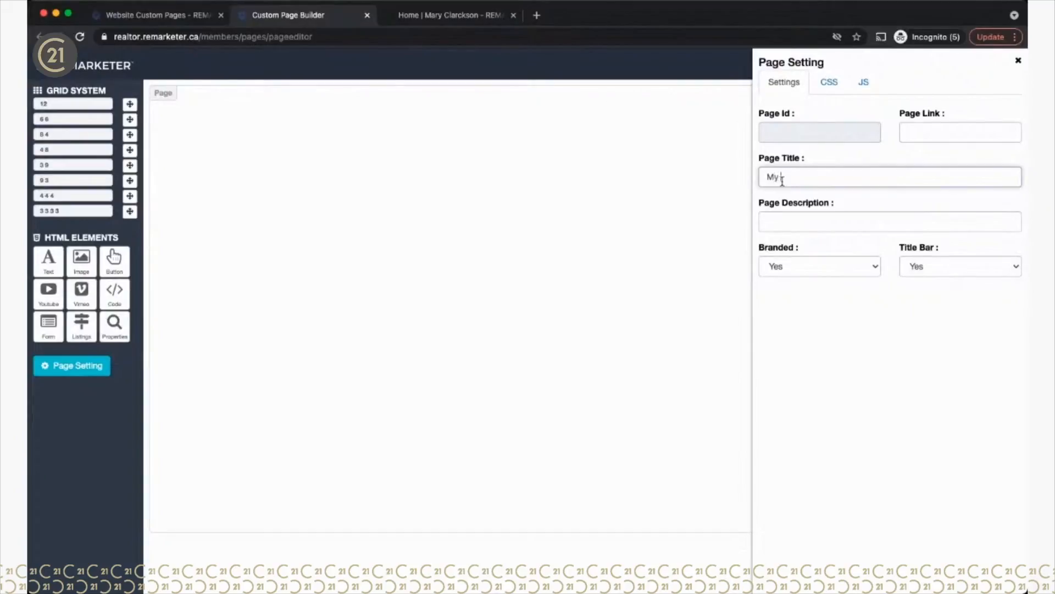
text(om page)
click(780, 221)
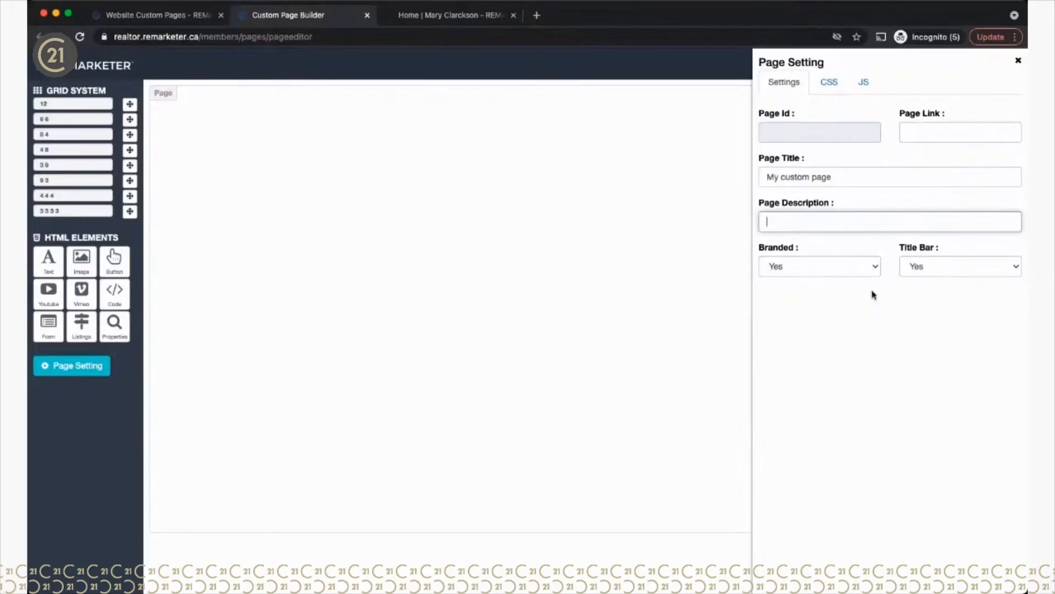
key(Tab)
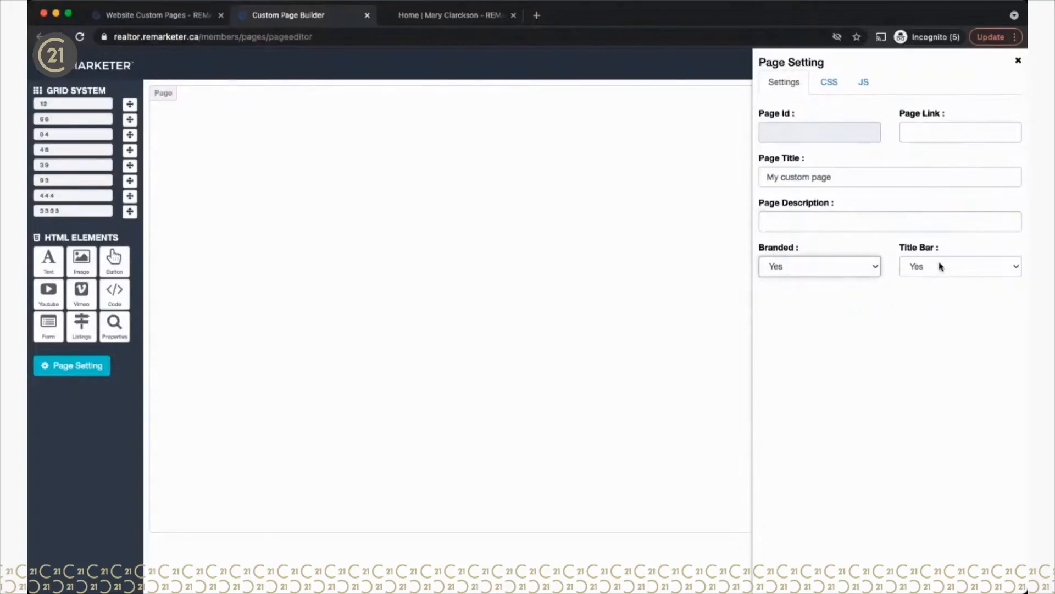
key(Tab)
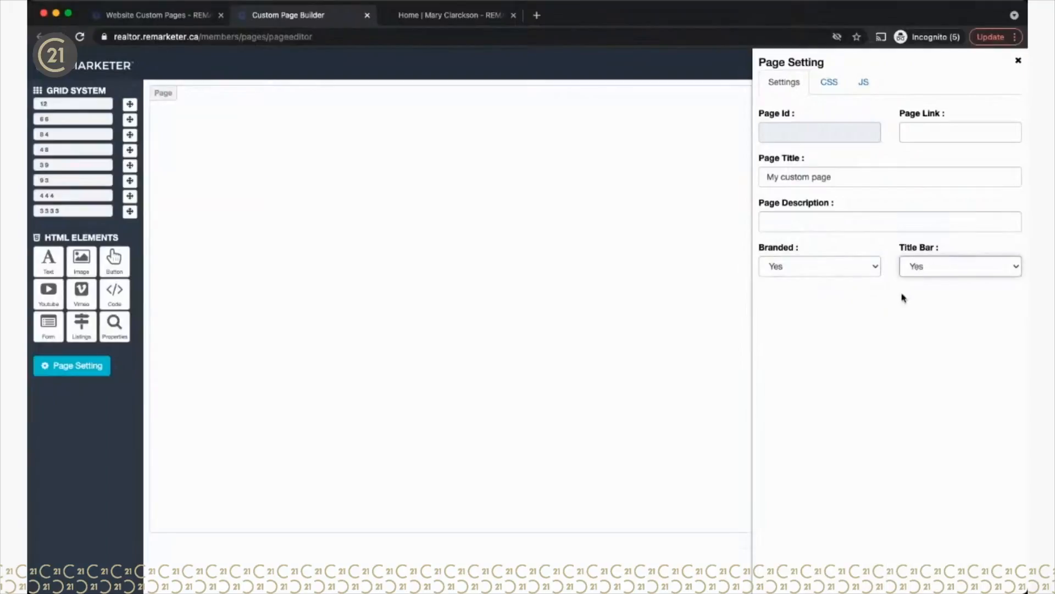
click(445, 17)
click(329, 154)
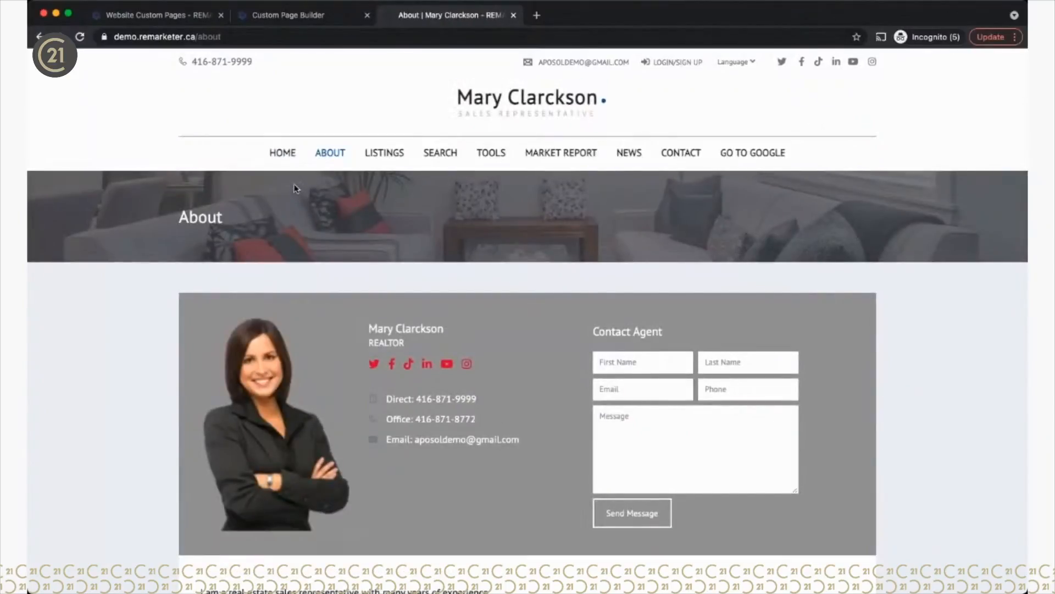
Step: Try the page's Title Bar and Branded options, leaving it branded with the title bar on
drag(183, 216, 233, 220)
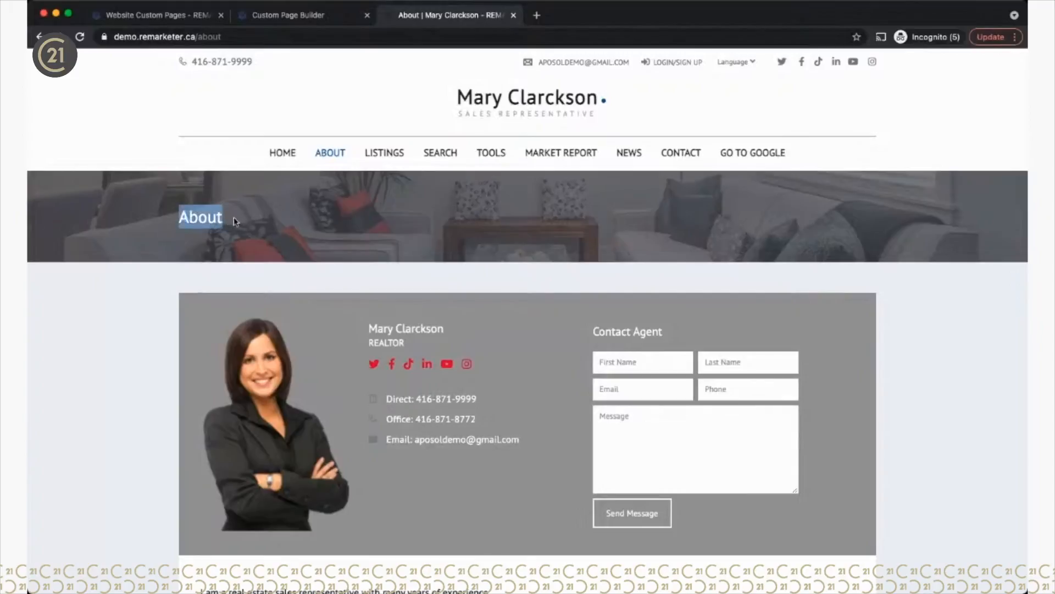
click(270, 224)
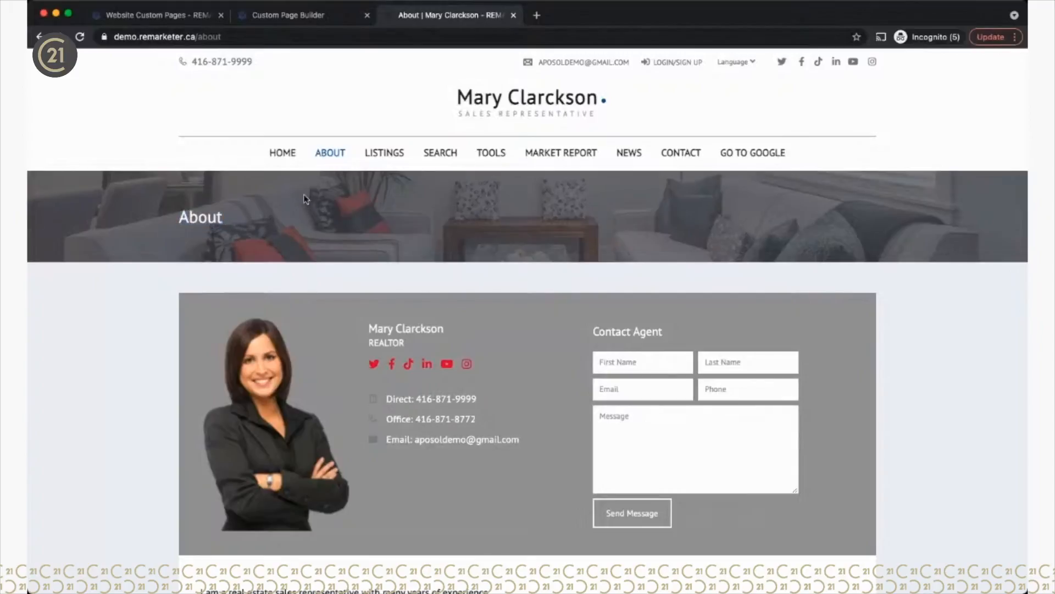
click(307, 15)
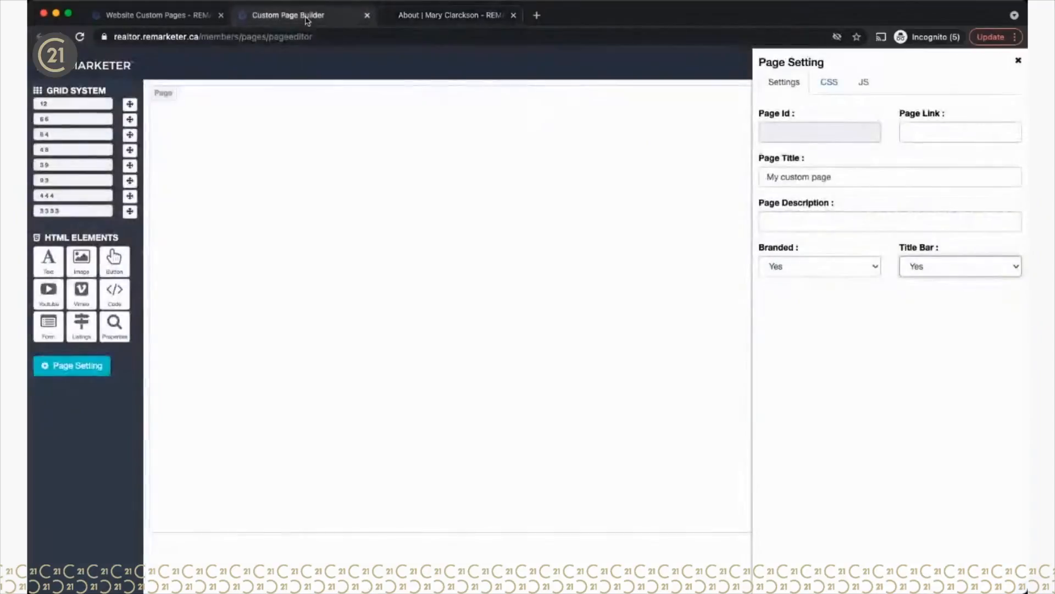
click(935, 265)
click(918, 287)
click(807, 269)
click(794, 280)
click(796, 268)
click(794, 252)
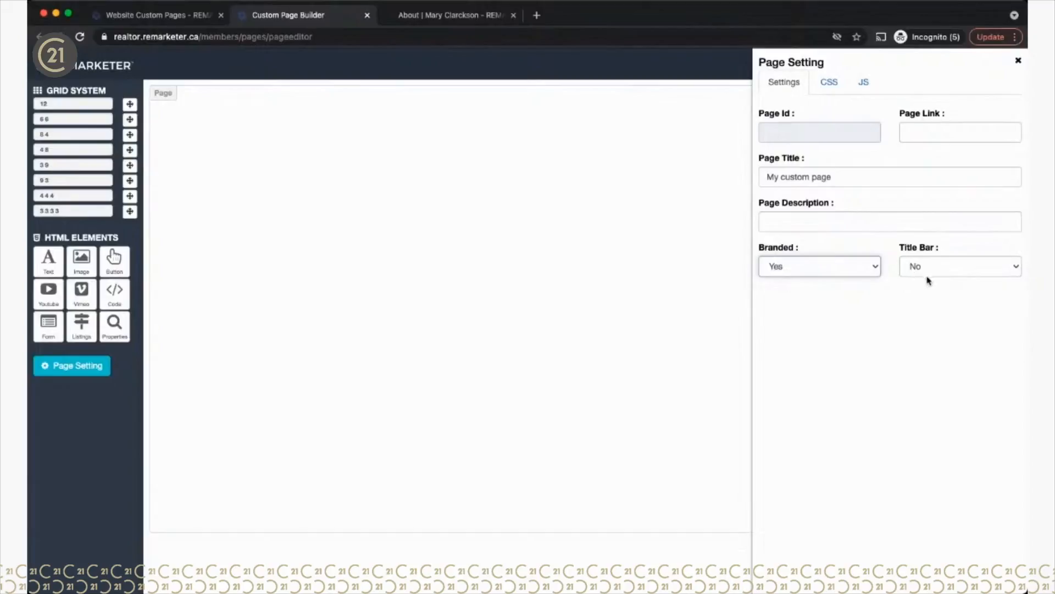
click(924, 269)
click(923, 254)
Step: Clear the page title, close Page Setting and close the page builder tab
scroll(893, 303, down, 1)
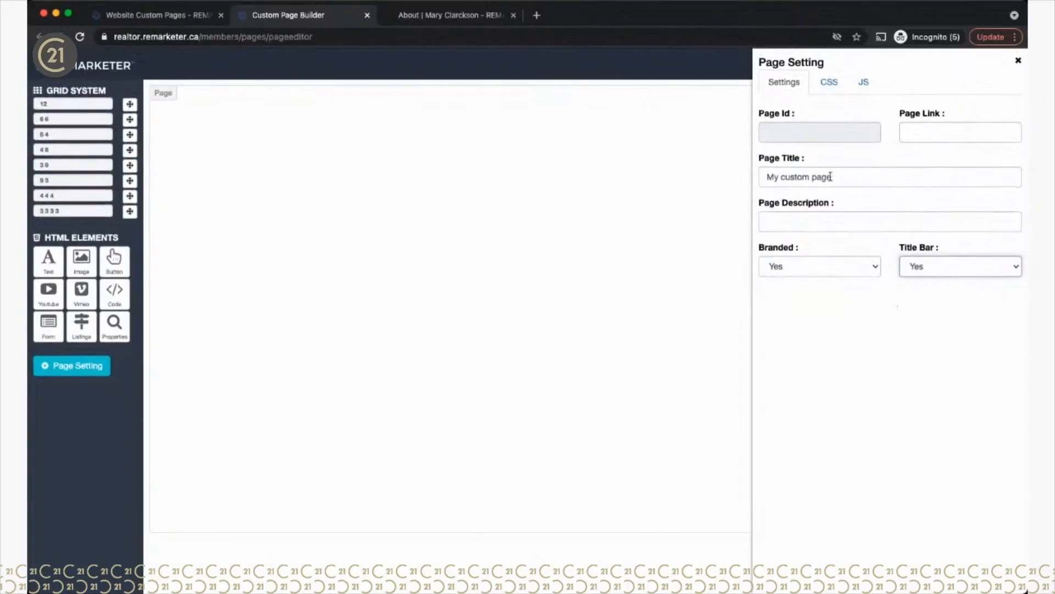
drag(831, 172, 748, 175)
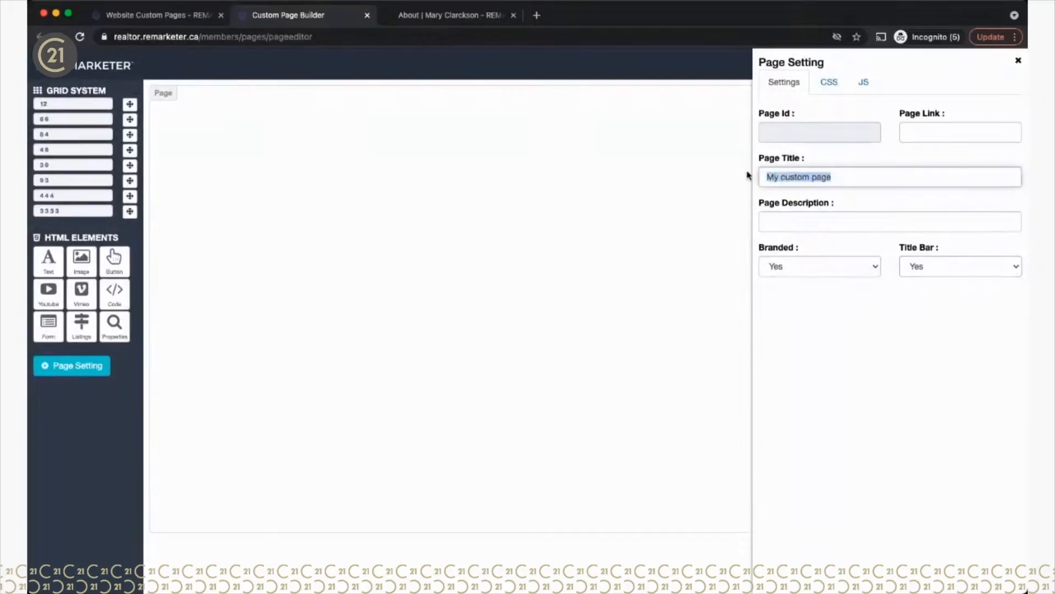
key(BackSpace)
click(1018, 61)
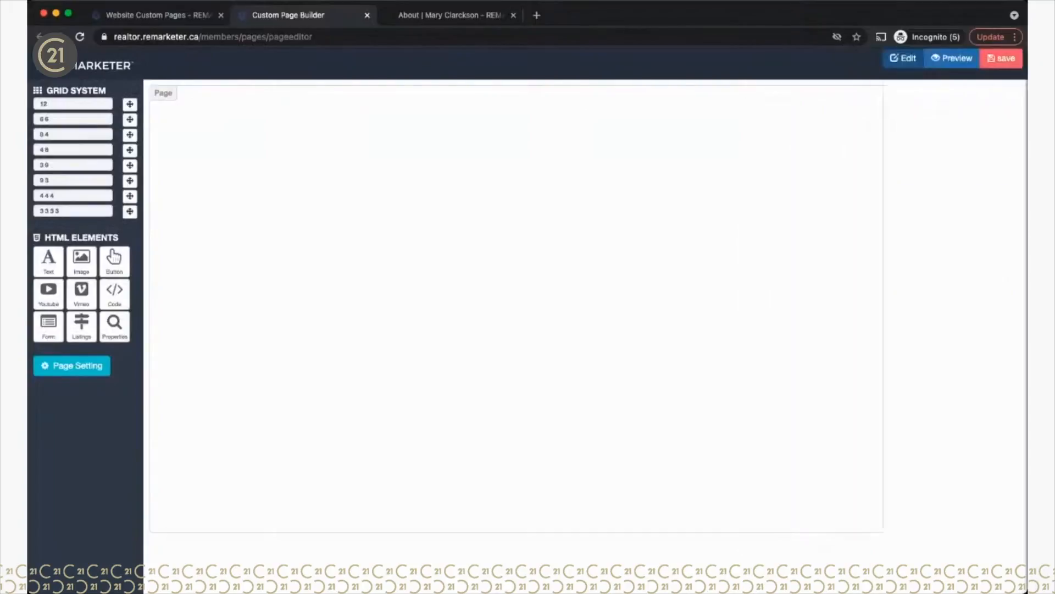
click(367, 15)
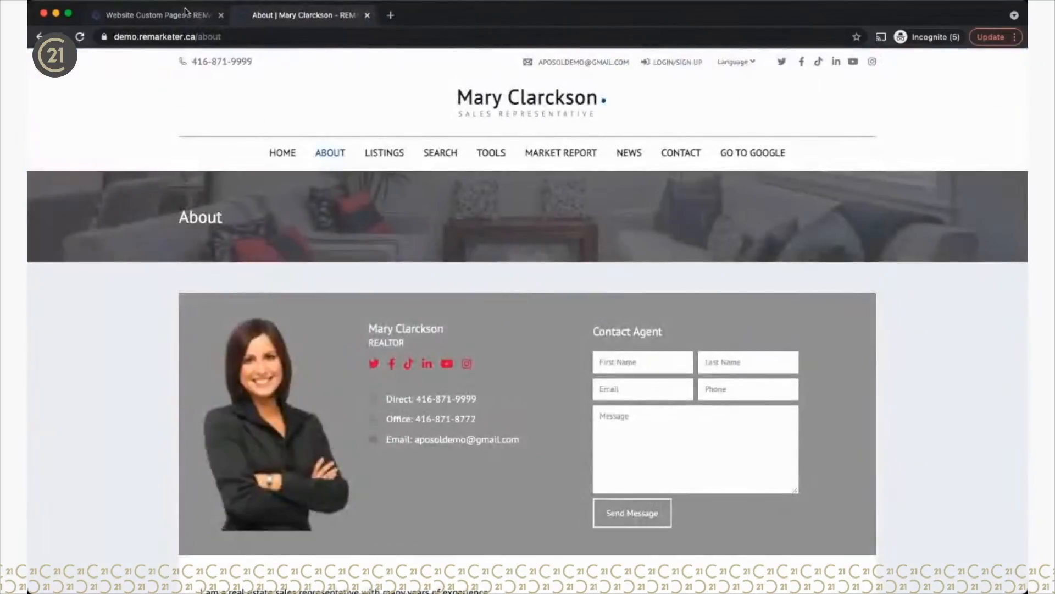
click(186, 12)
Step: Open a fresh page in the Custom Page Builder via ADD NEW
click(963, 146)
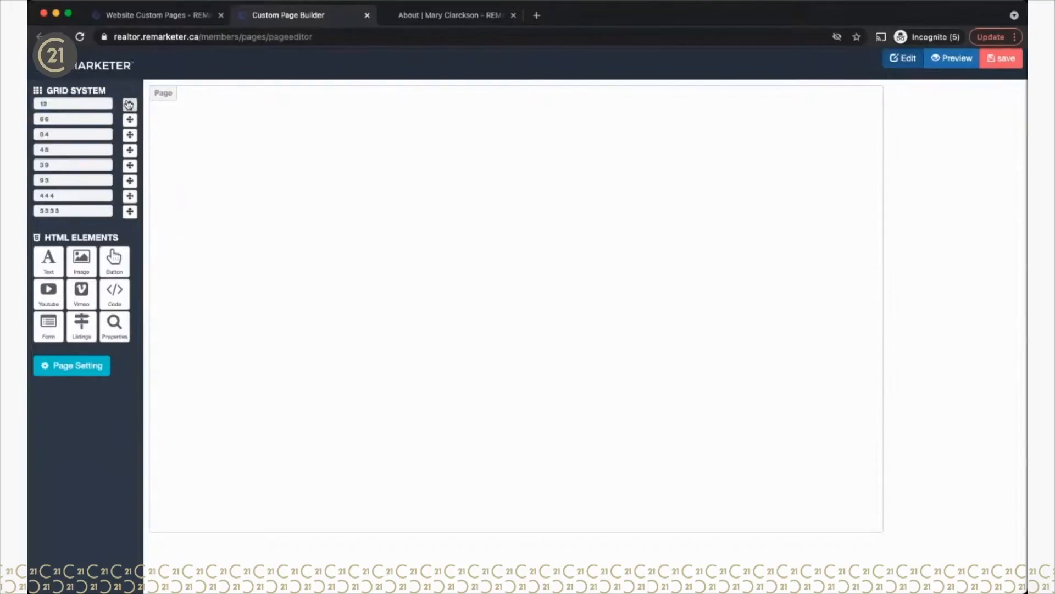
Step: Drag the '12' grid layout onto the empty canvas as the first row
drag(129, 104, 356, 120)
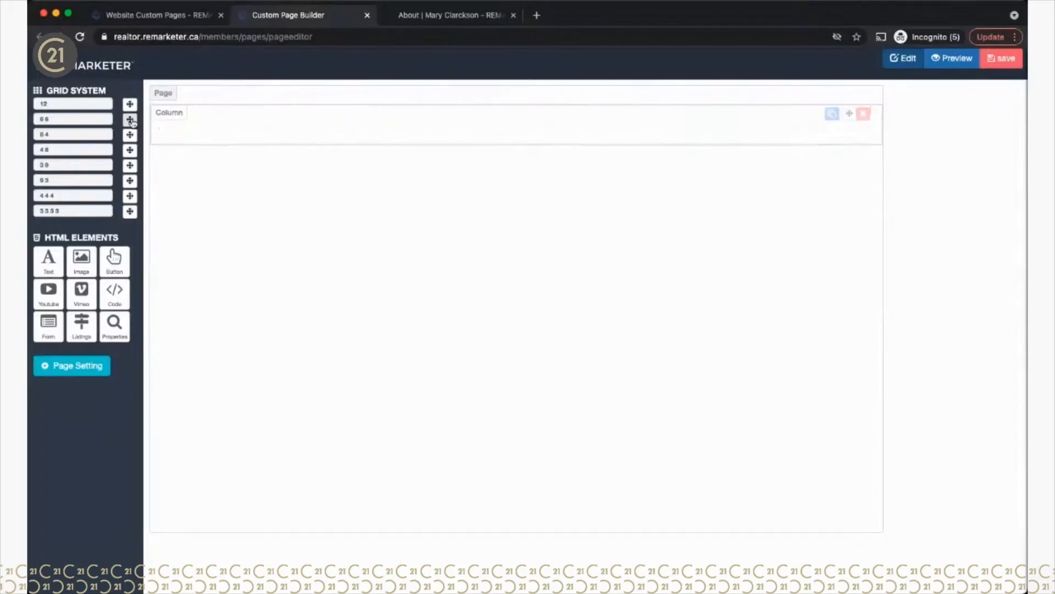
Step: Stack '6 6', '12' and '4 4 4' grid rows beneath the first row
drag(130, 120, 307, 173)
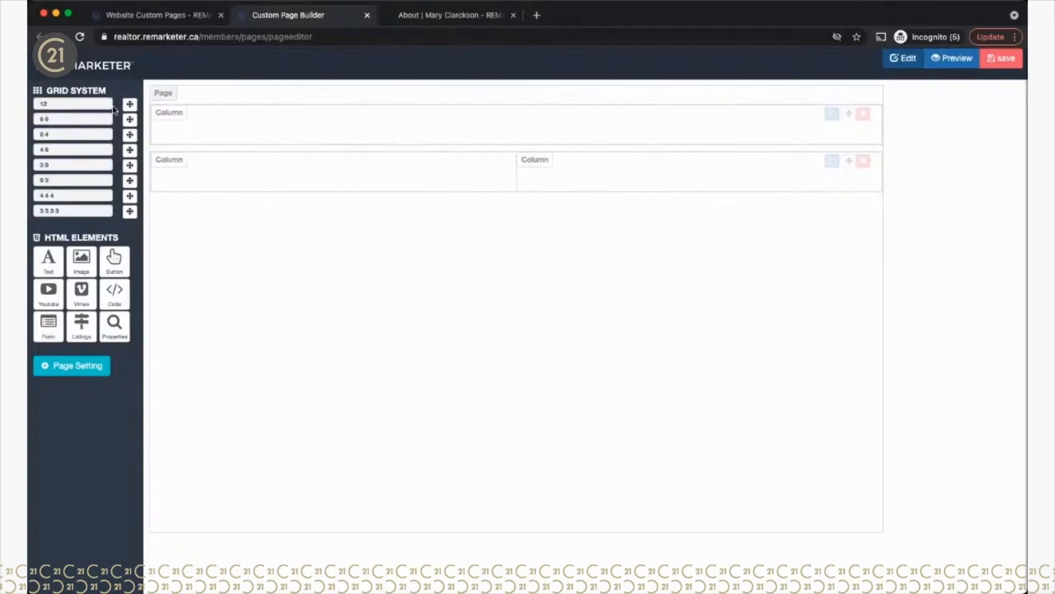
drag(130, 104, 343, 273)
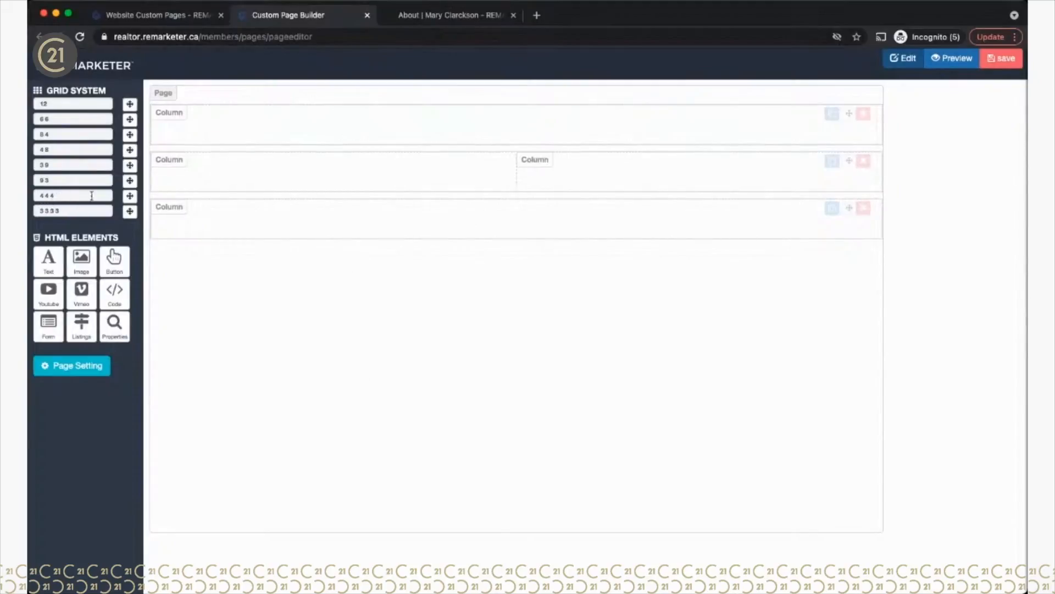
drag(130, 195, 347, 262)
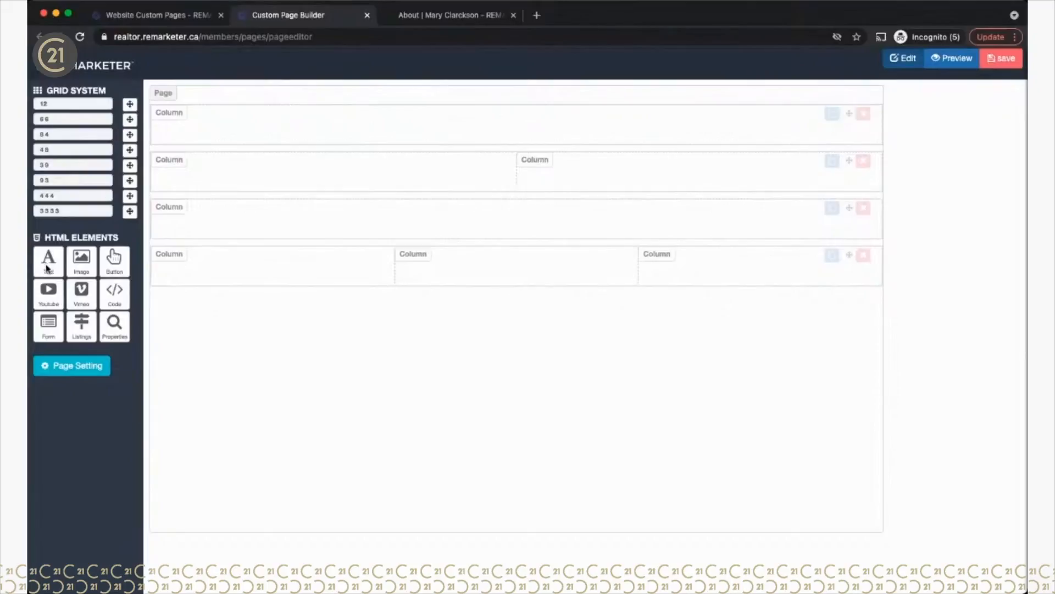
Step: Drop a Text element with Lorem ipsum placeholder into the top full-width row's column
drag(48, 268, 312, 125)
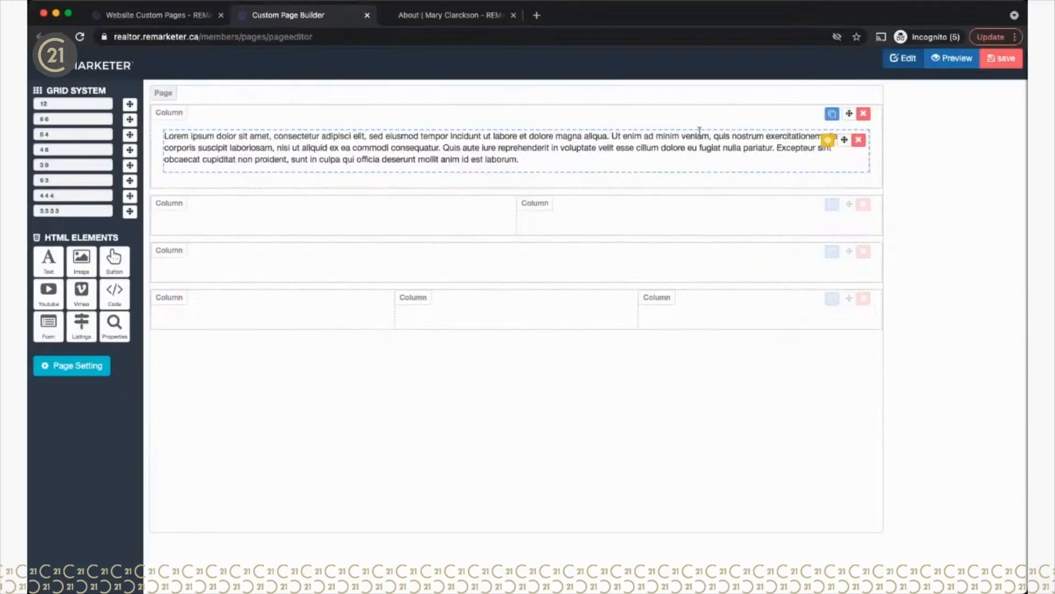
Step: Replace the Lorem ipsum with 'This is The Title of My Service', centered as Heading 2
click(828, 142)
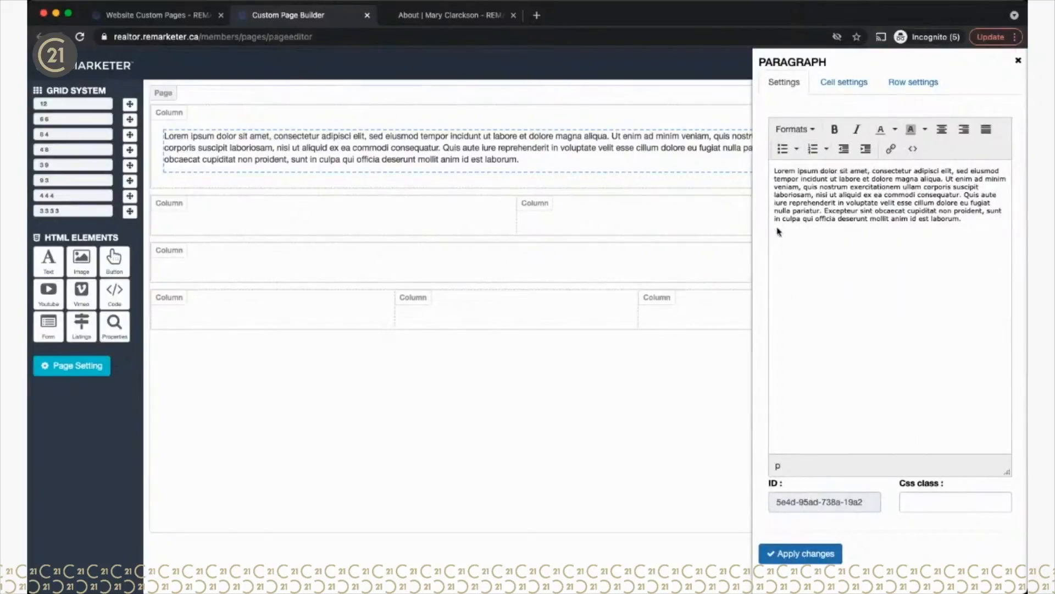
drag(775, 170, 963, 228)
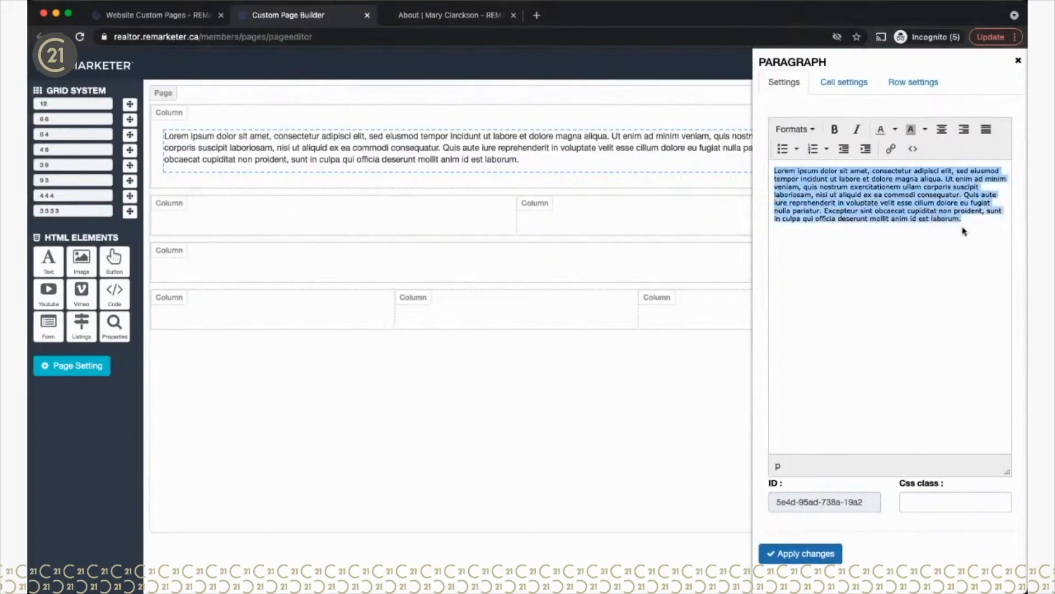
text(This is The Title of My Service)
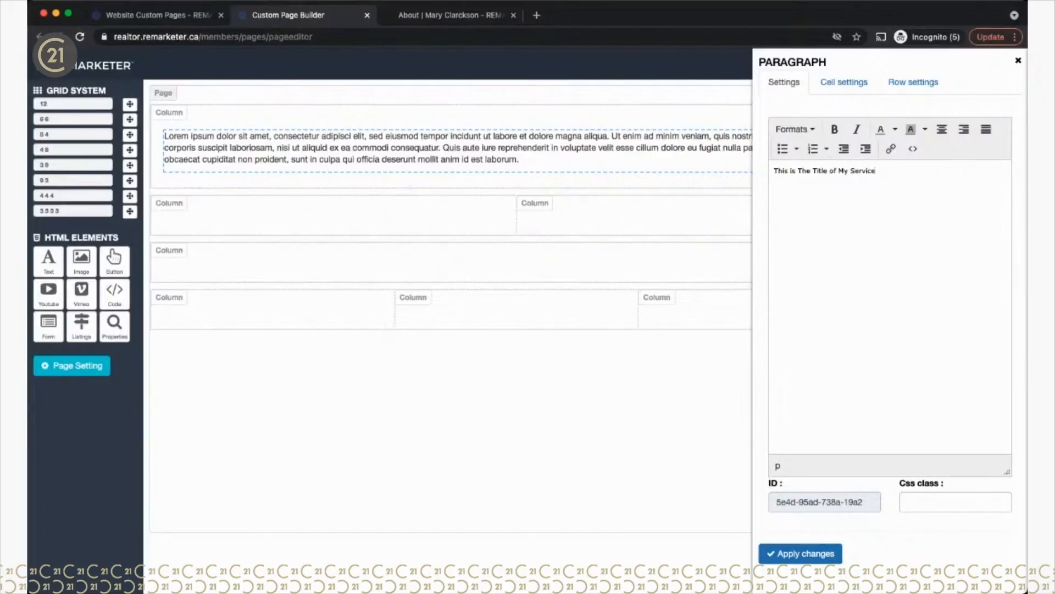
drag(892, 170, 773, 171)
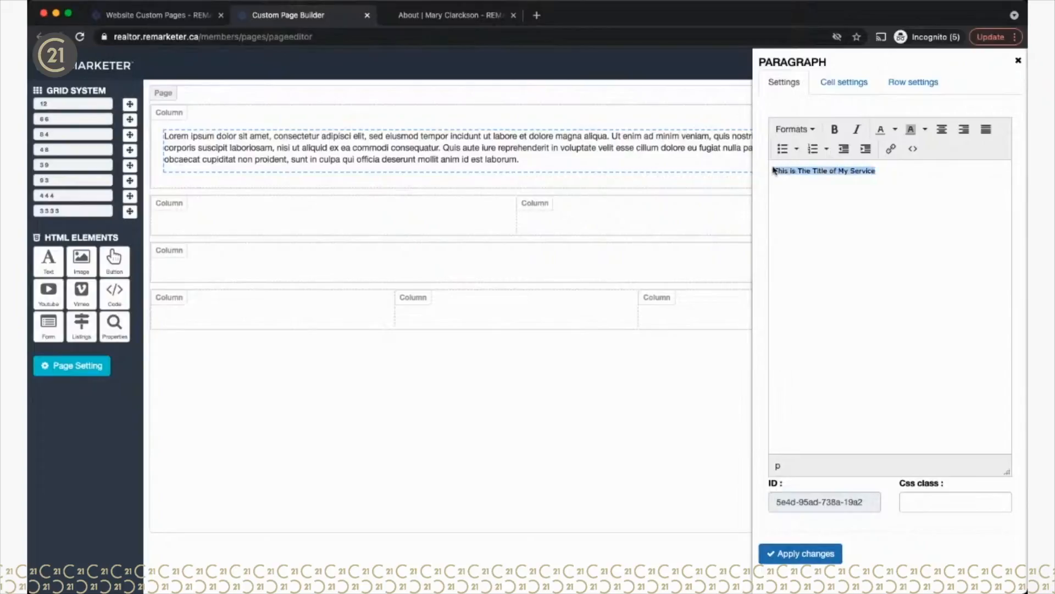
click(942, 129)
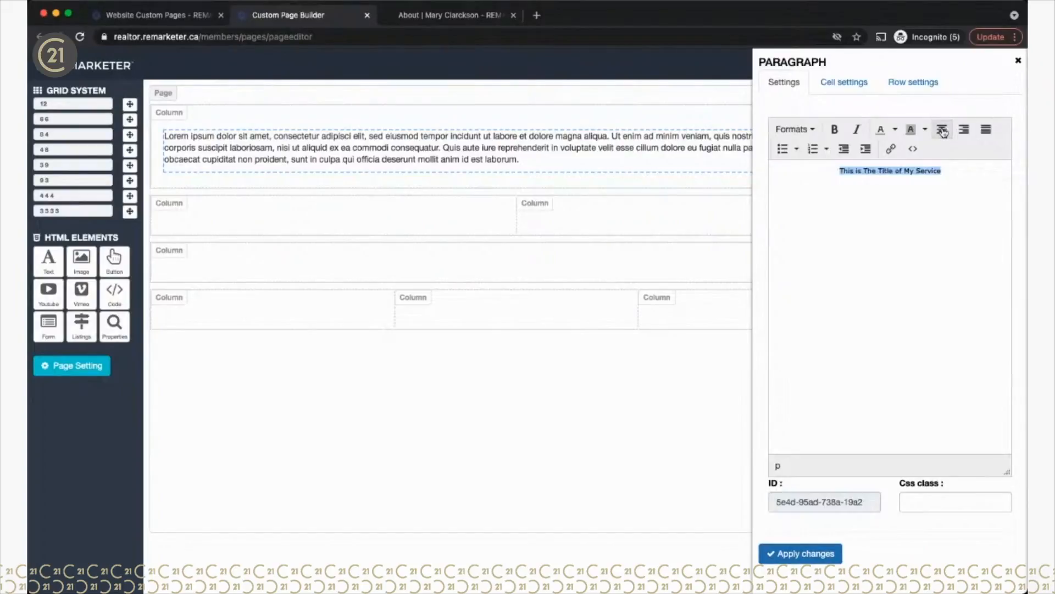
click(812, 129)
mouse_move(814, 165)
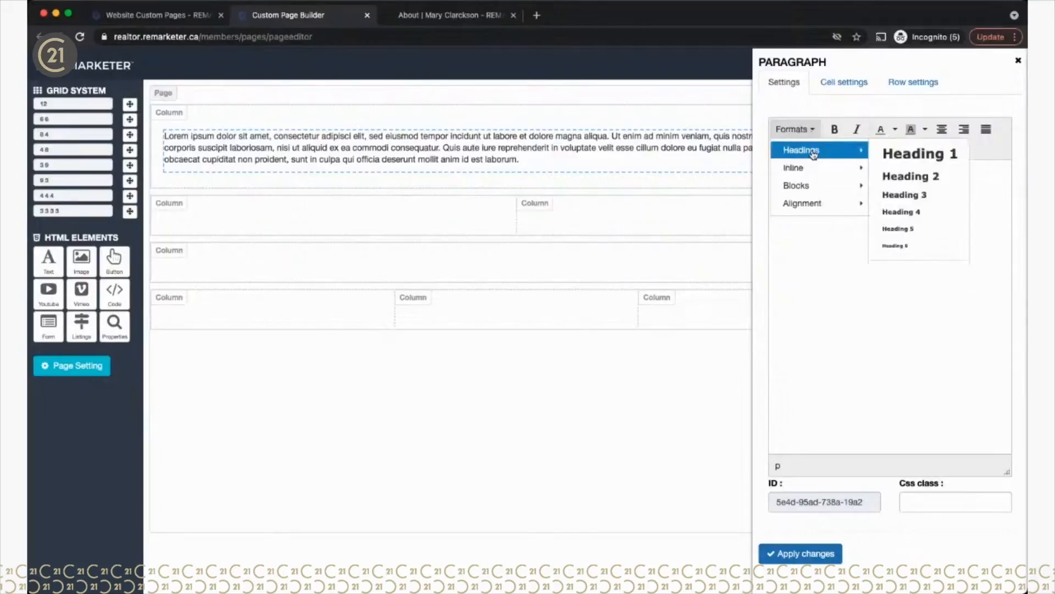
click(893, 175)
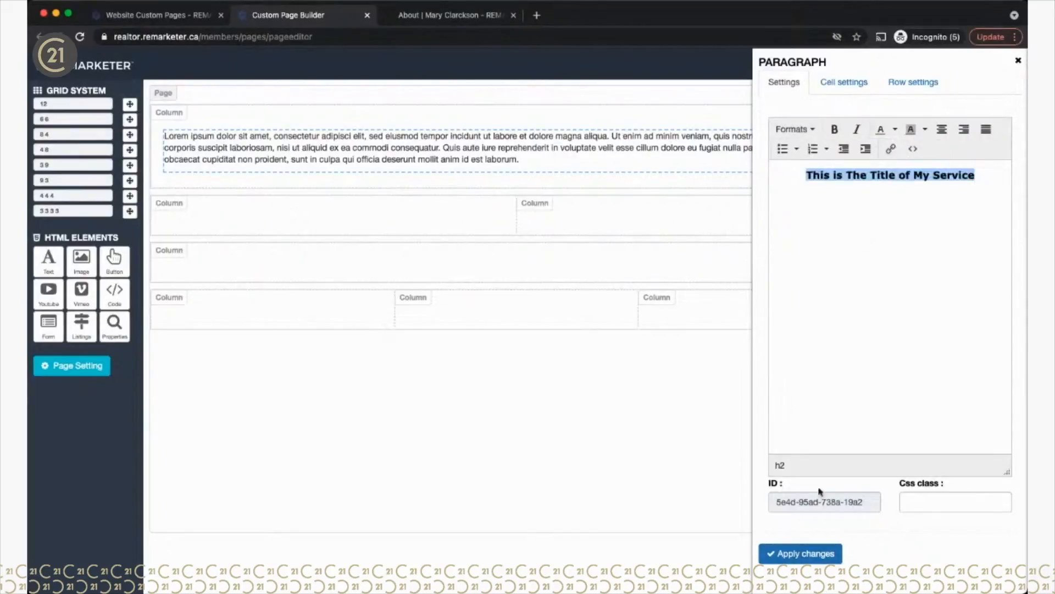
click(795, 555)
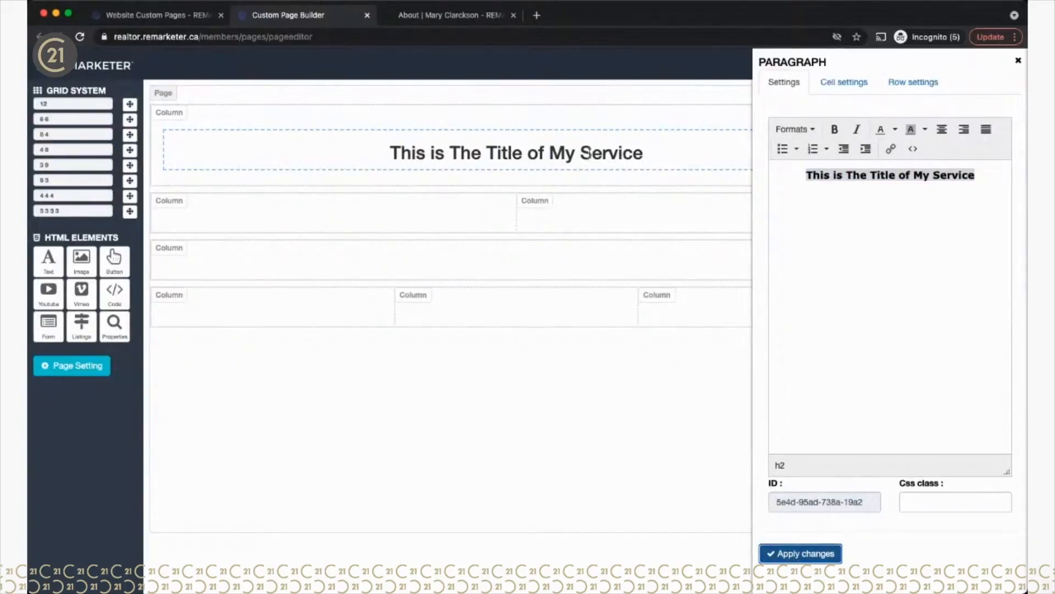
click(1020, 63)
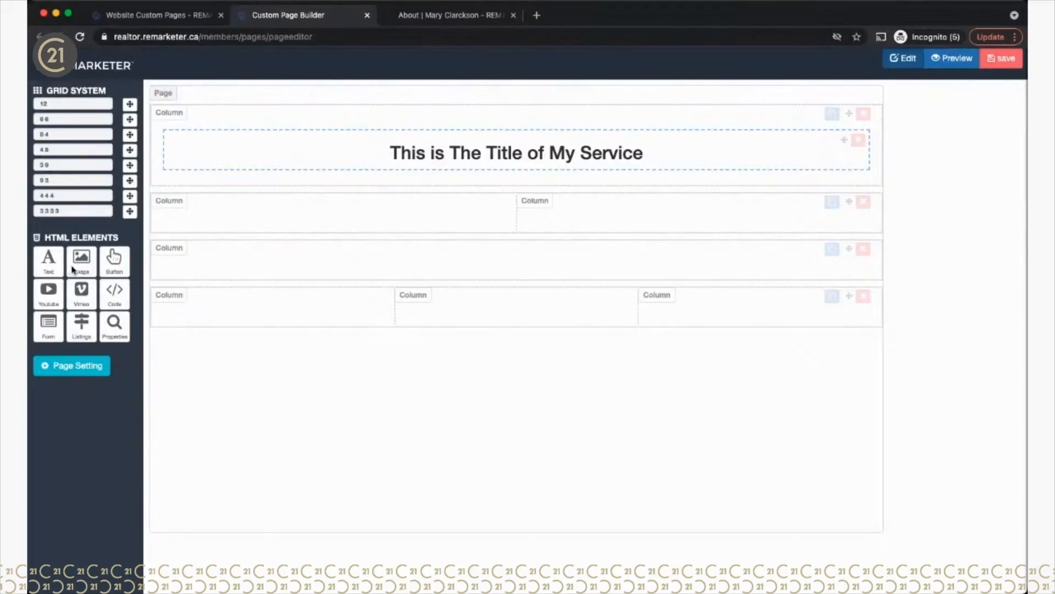
Step: Place an Image element in row two's left column and a Text element in its right column
drag(80, 267, 206, 217)
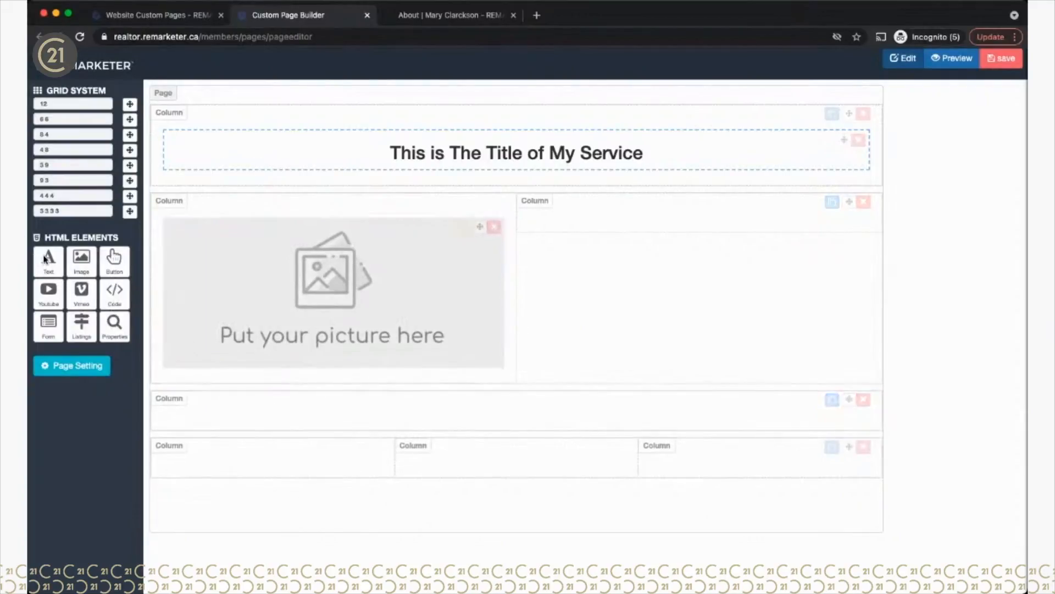
drag(45, 259, 561, 236)
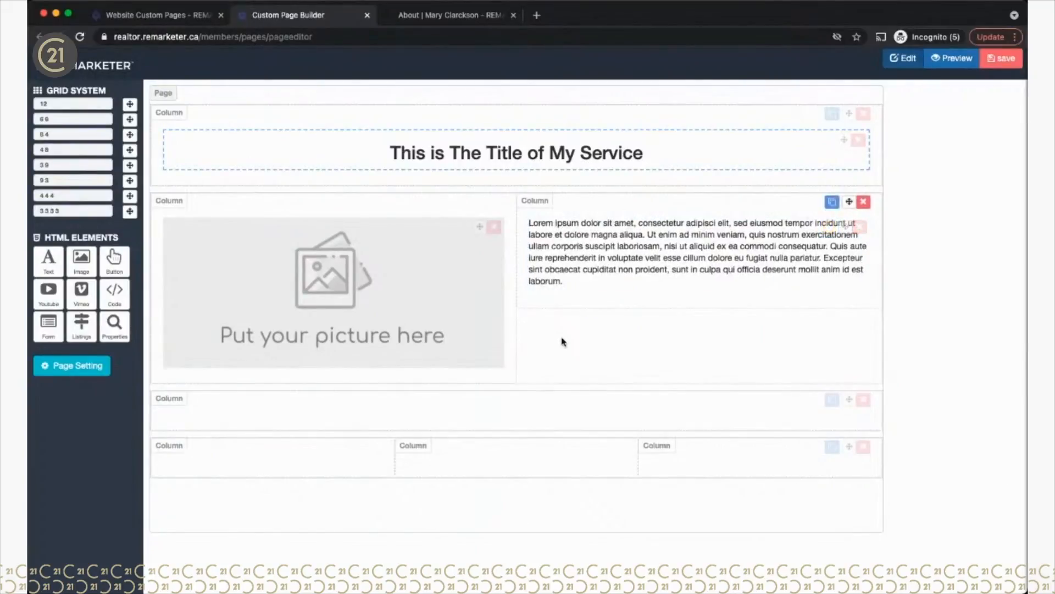
mouse_move(417, 280)
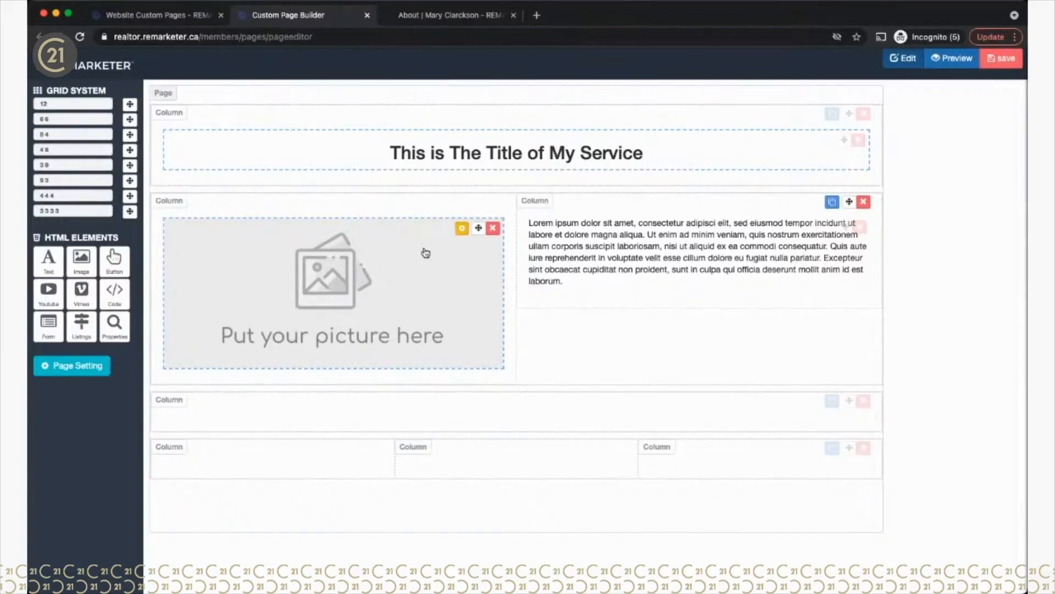
Step: Upload a living-room photo to the media library and select it as the image's source
click(462, 227)
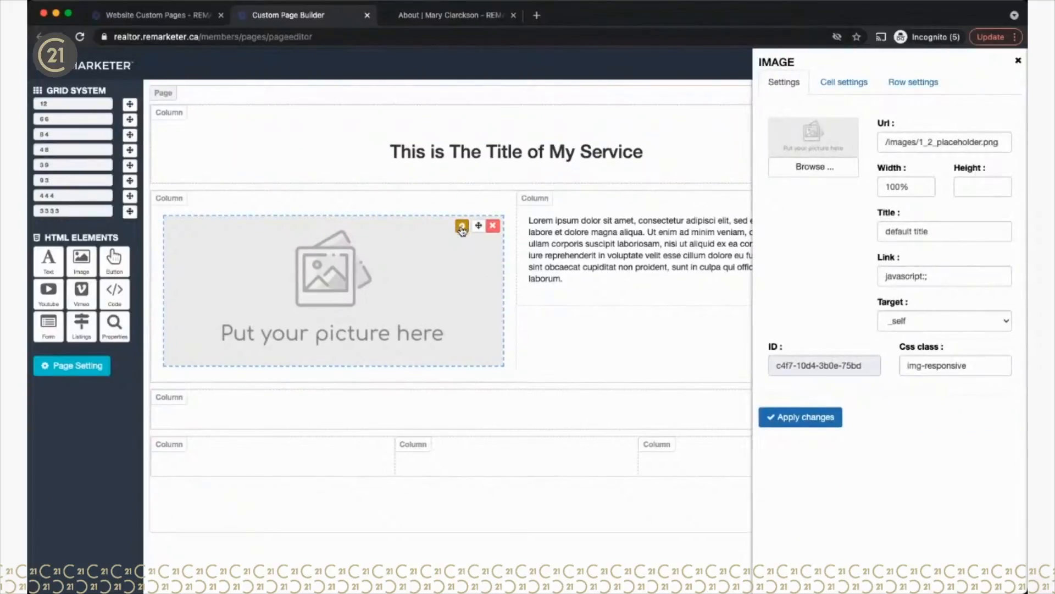
click(809, 168)
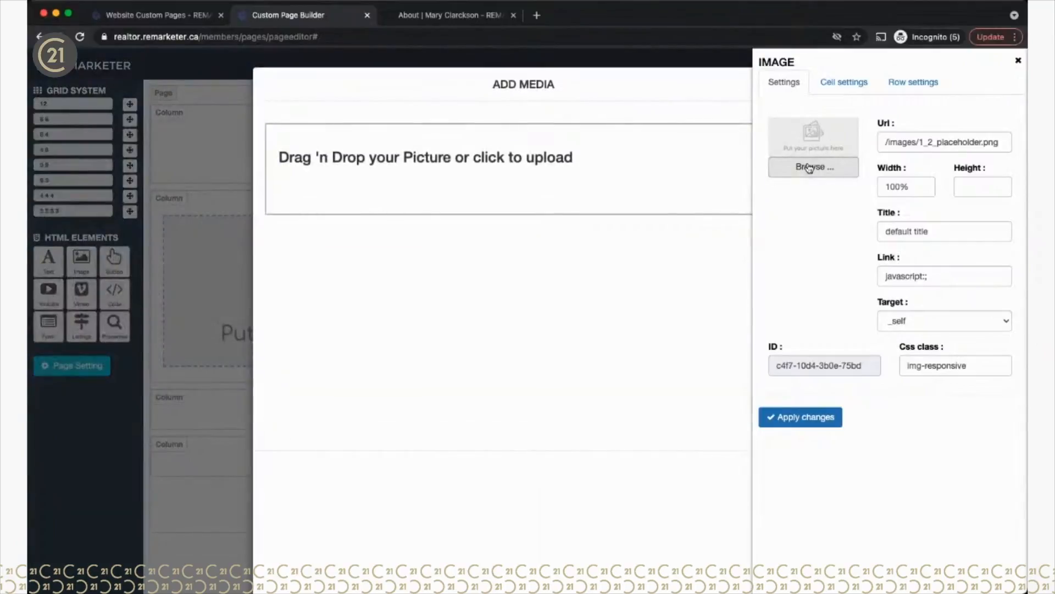
mouse_move(662, 402)
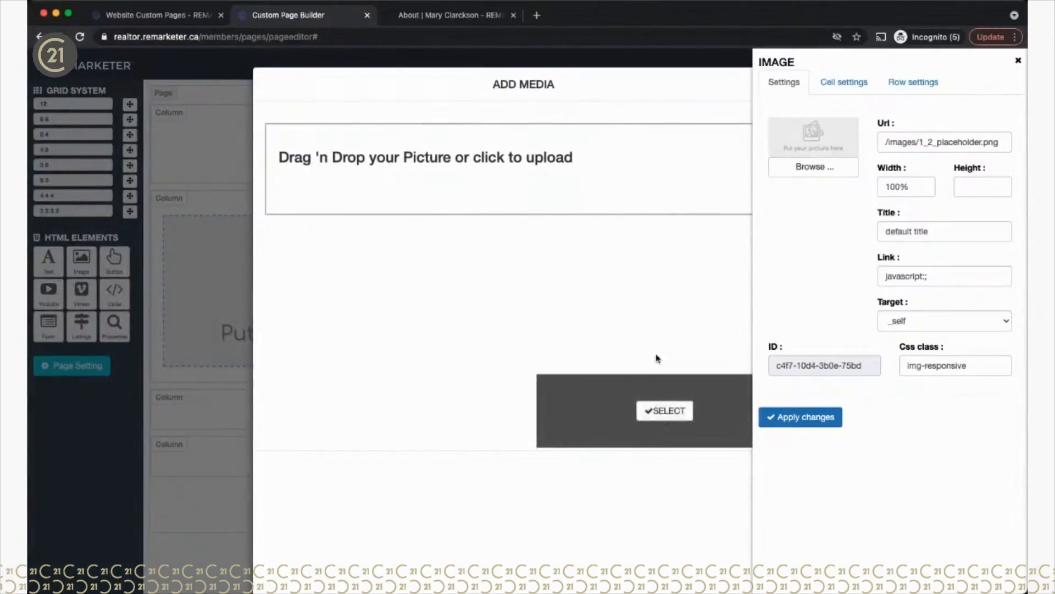
scroll(603, 219, down, 5)
scroll(603, 217, up, 5)
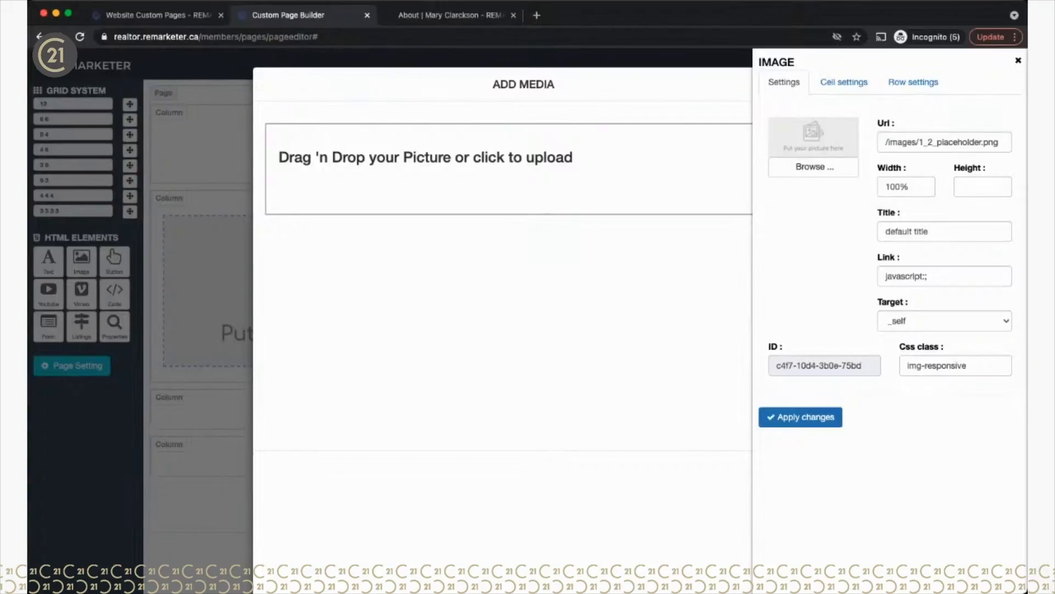
drag(30, 478, 416, 164)
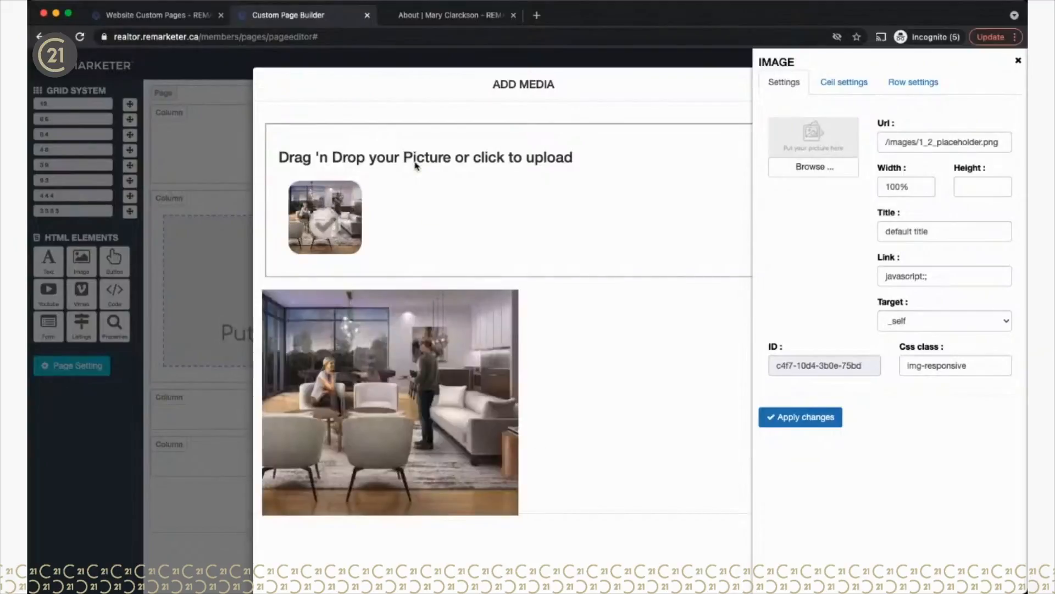
mouse_move(393, 406)
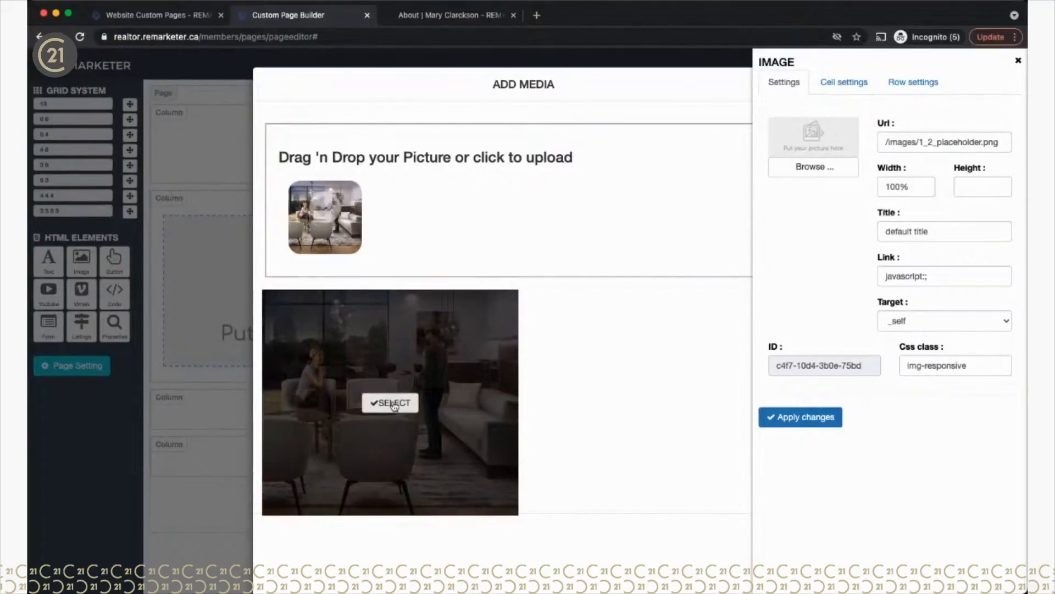
click(393, 404)
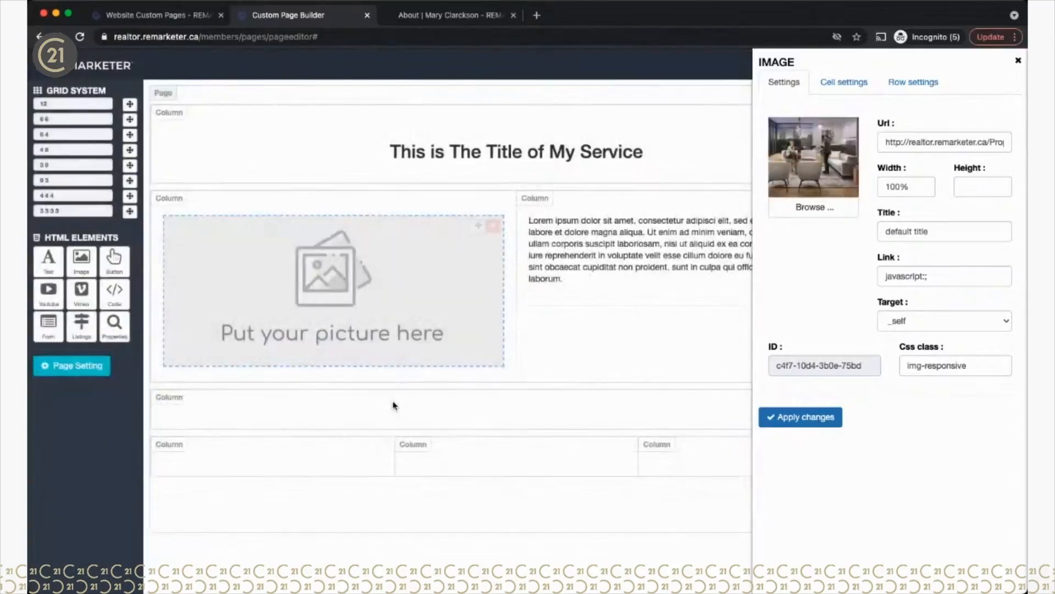
Step: Apply the living-room photo, try it at 50% width, then settle on 100% width
click(802, 424)
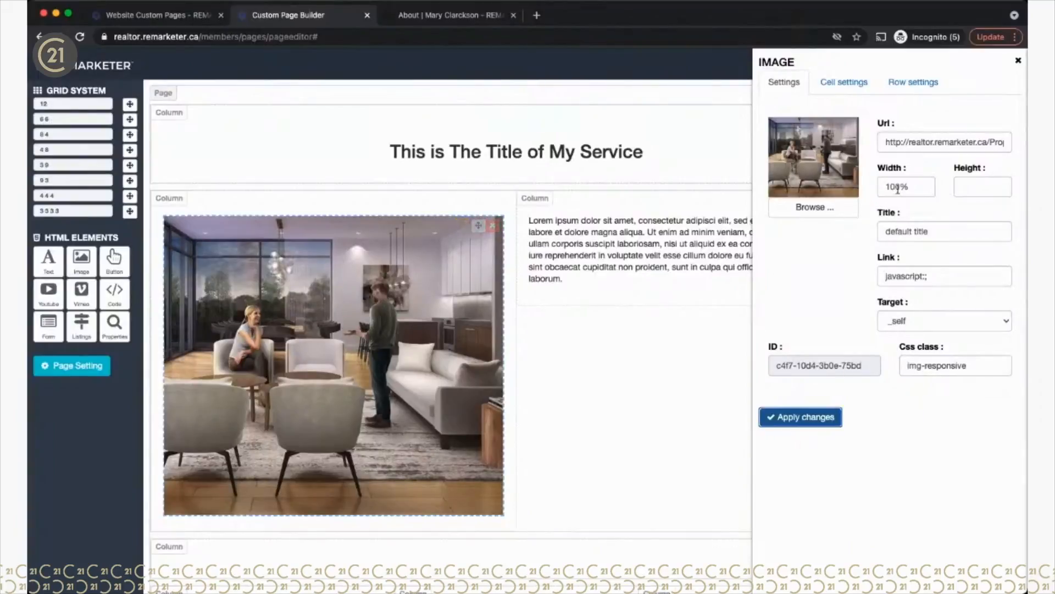
drag(903, 187, 882, 187)
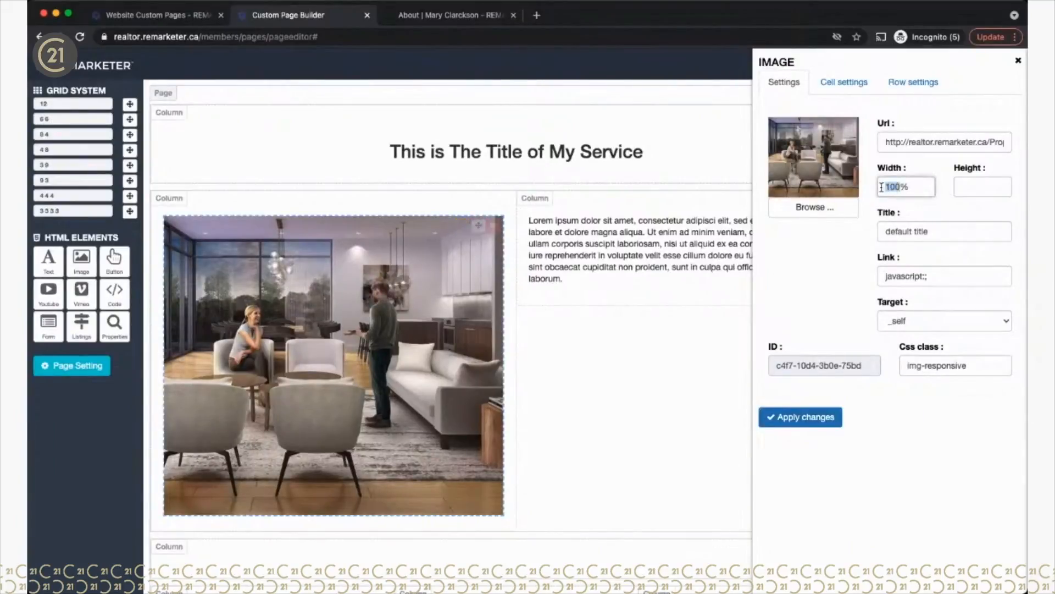
text(50)
click(798, 424)
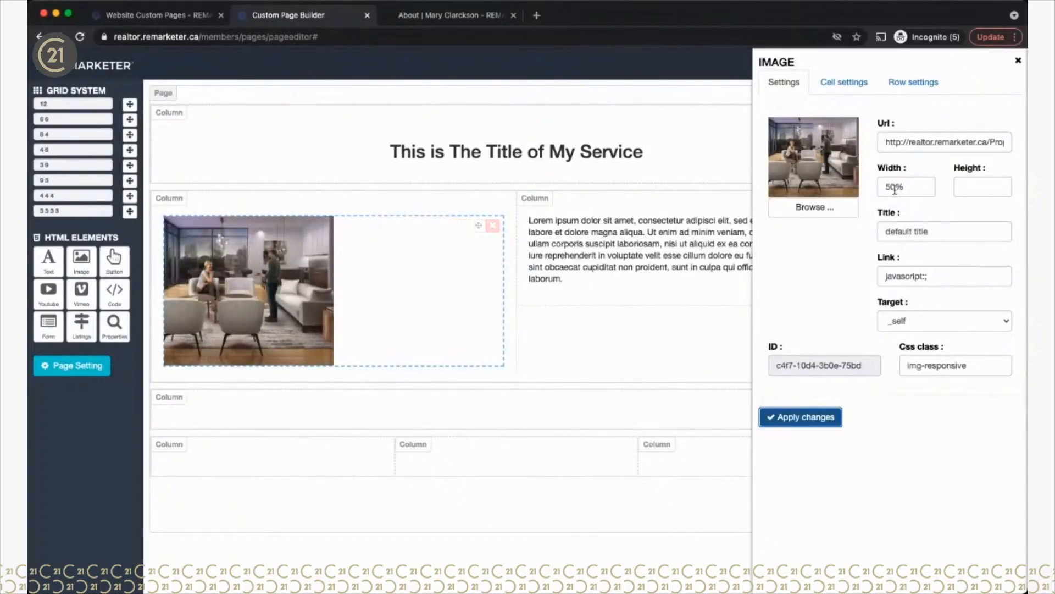
drag(898, 188, 882, 187)
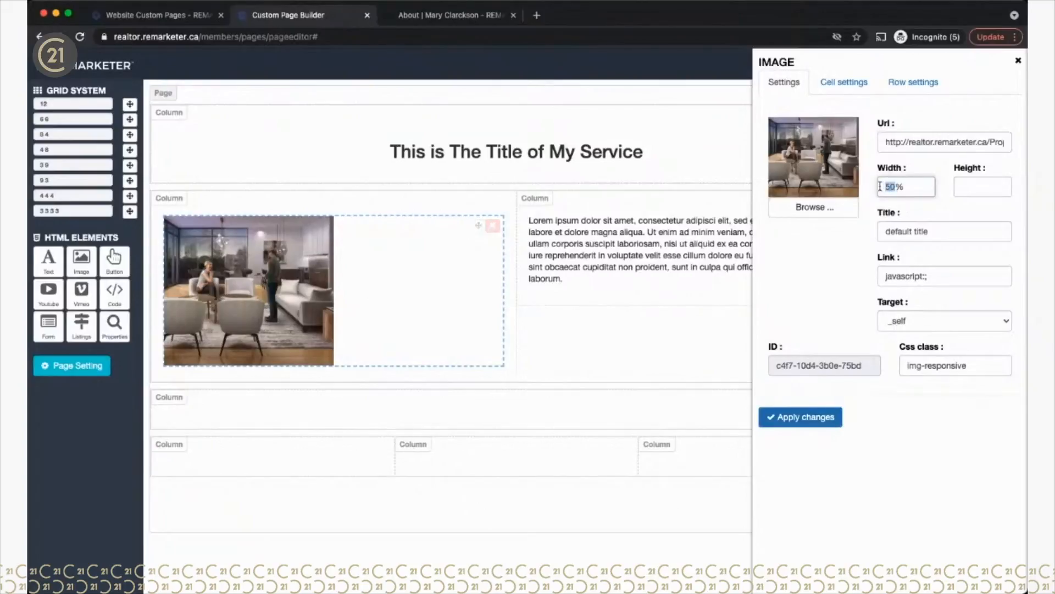
text(100)
click(798, 419)
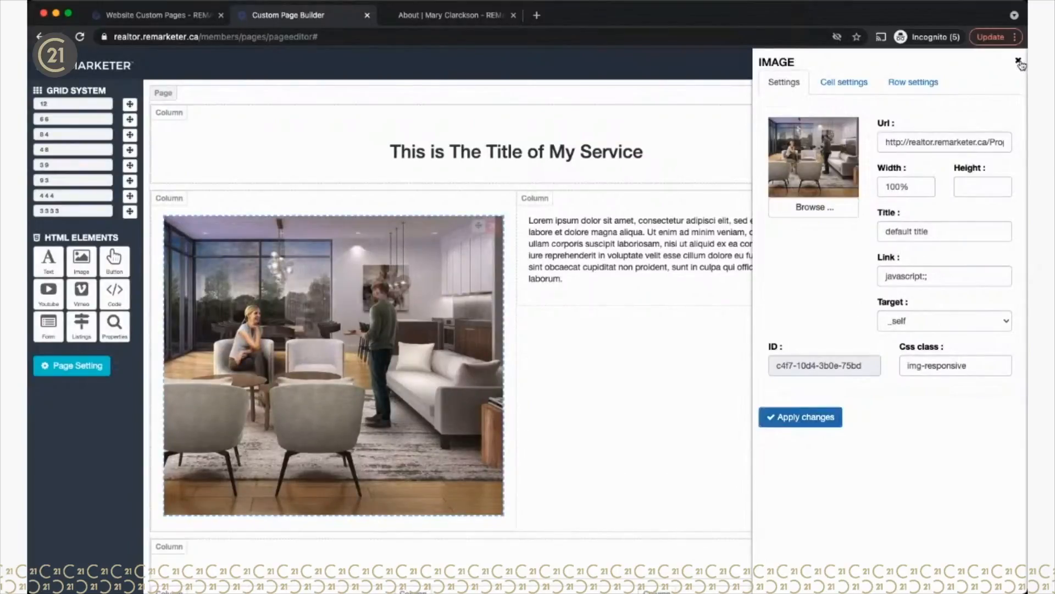
click(1019, 61)
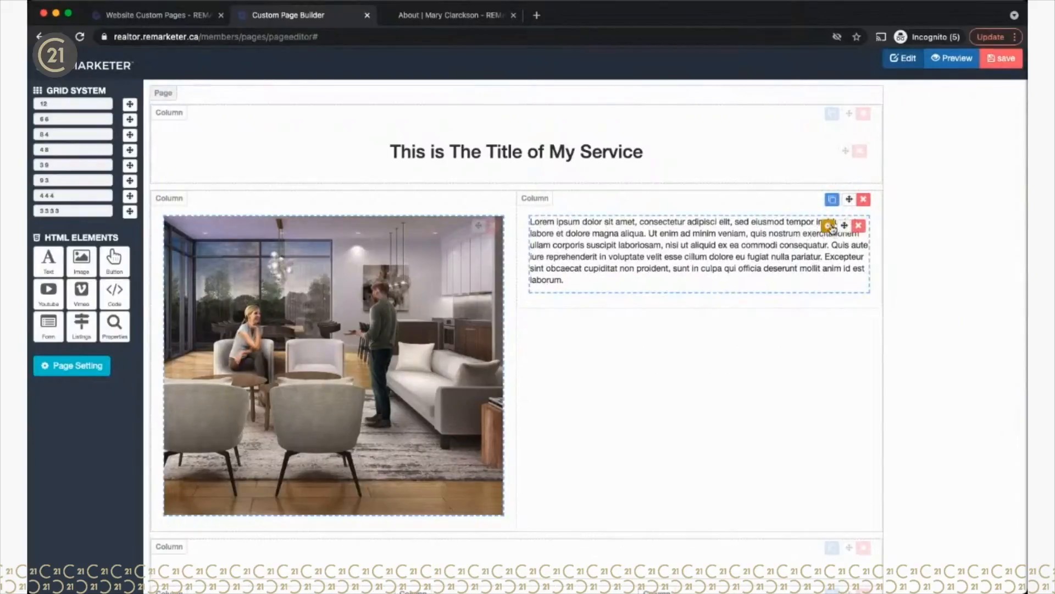
Step: Add the Heading 3 line 'There is a picture on the left' above the lorem text
click(827, 226)
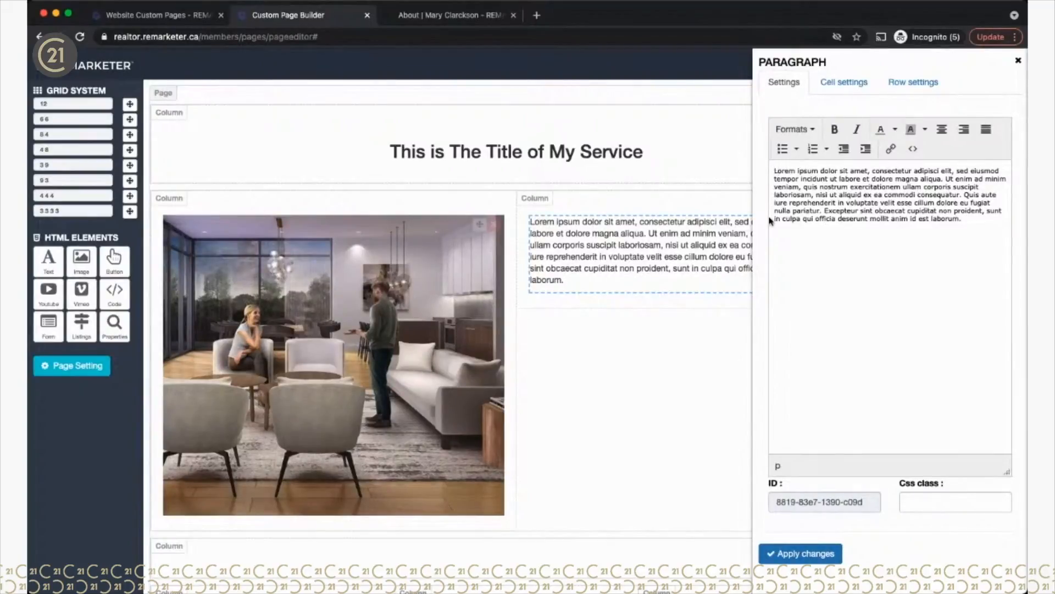
key(Return)
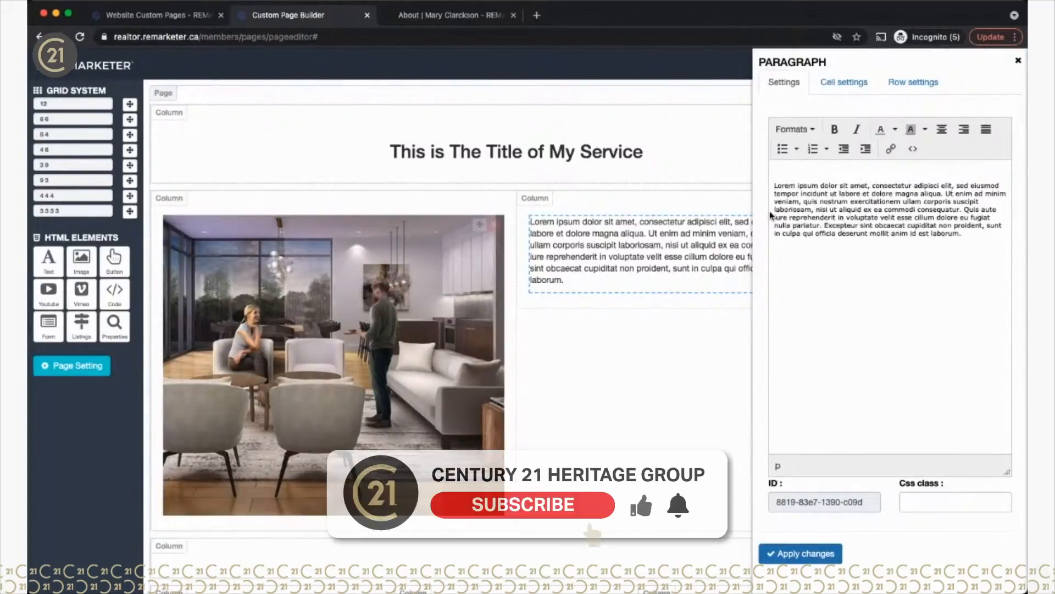
text(This i)
key(BackSpace)
key(BackSpace)
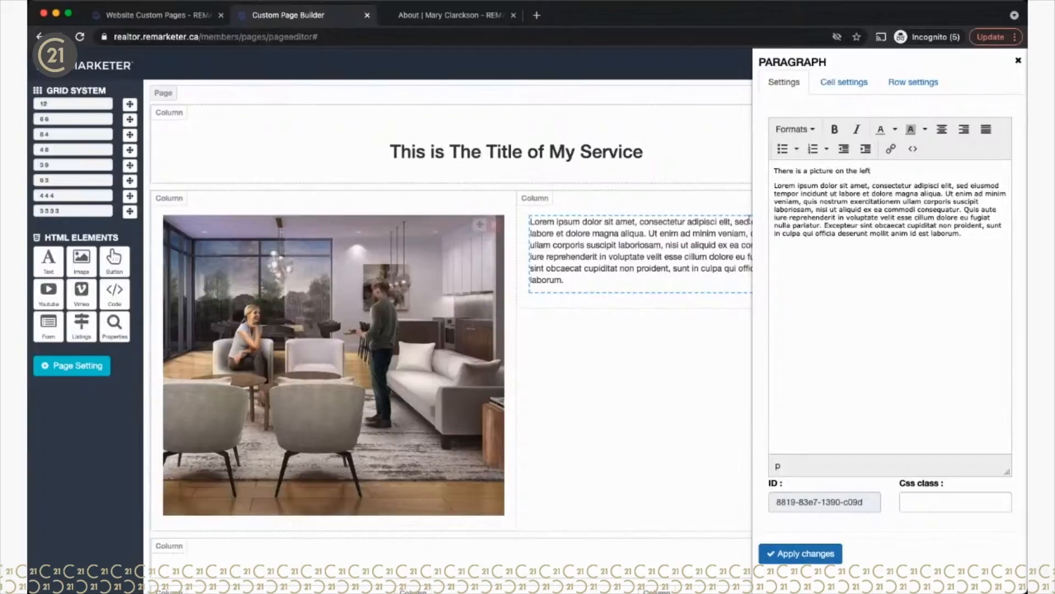
drag(775, 172, 873, 172)
click(815, 130)
mouse_move(805, 150)
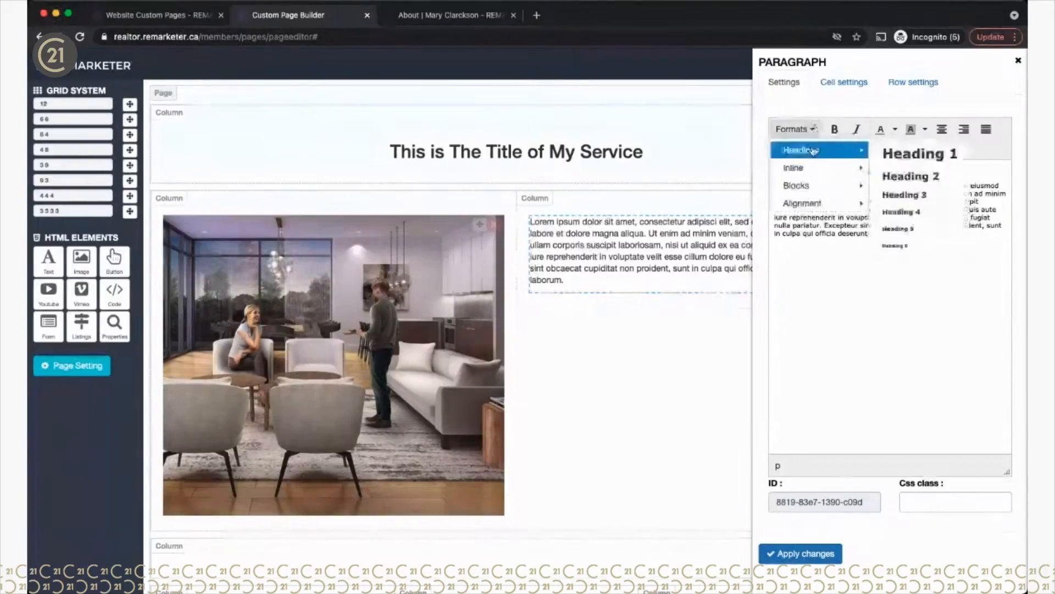
click(899, 197)
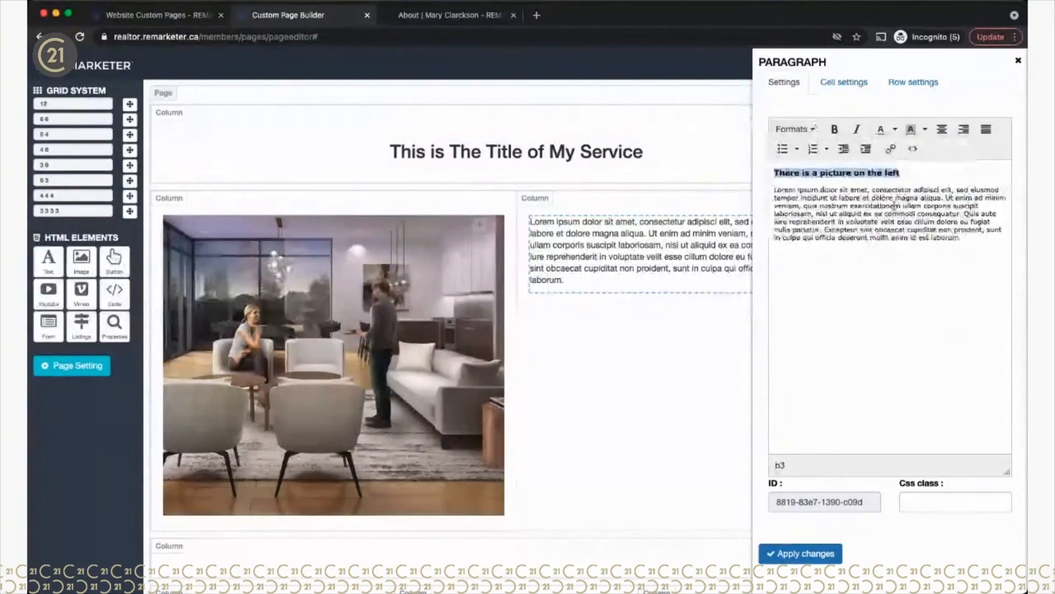
click(820, 196)
click(773, 172)
key(Return)
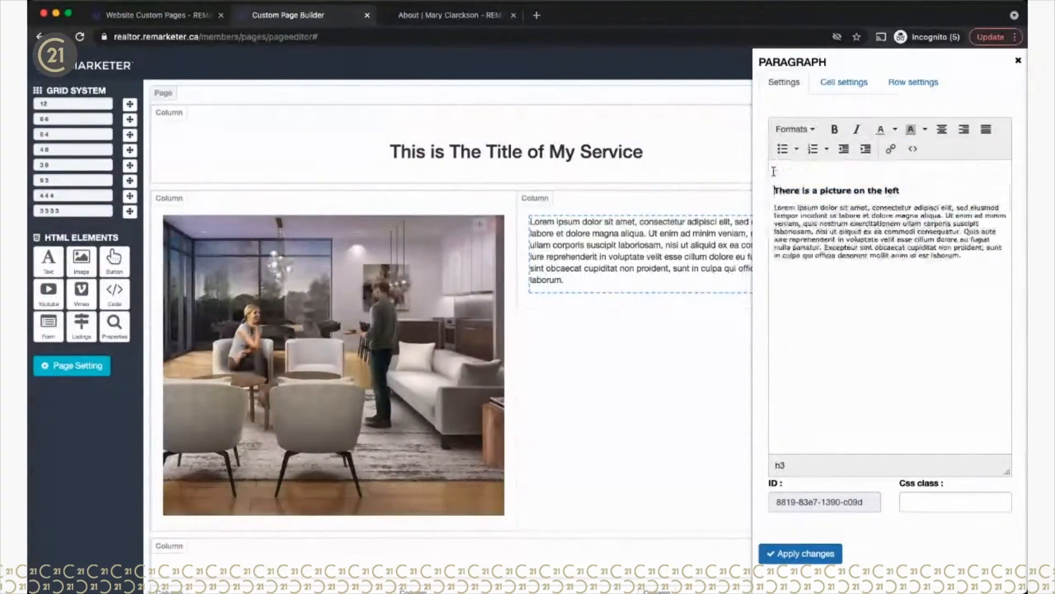
click(797, 555)
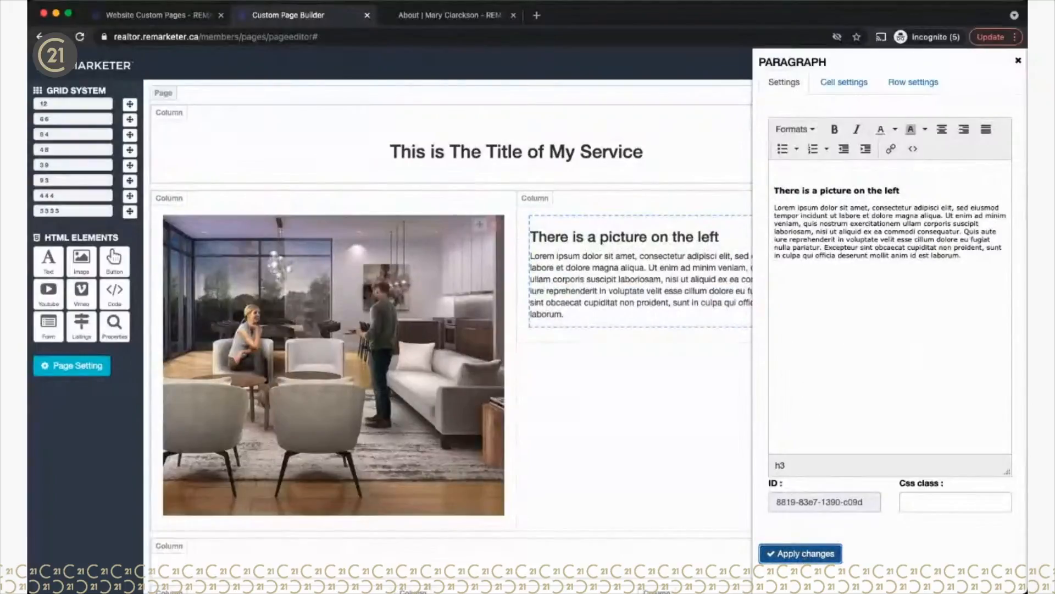
click(1018, 61)
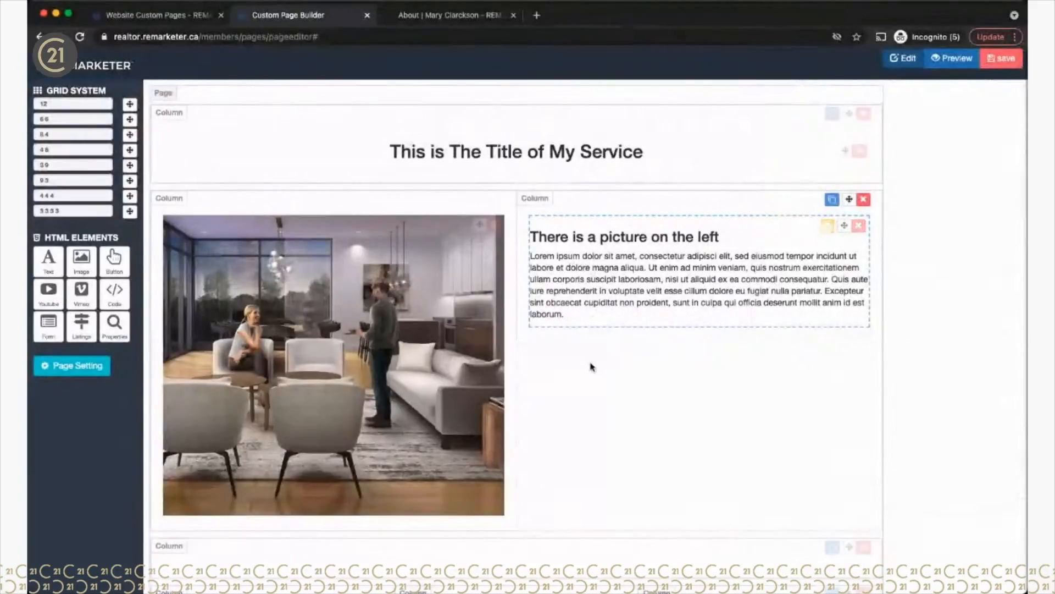
Step: Paste a copied lorem paragraph after 'laborum.' as a second paragraph and apply it
click(829, 225)
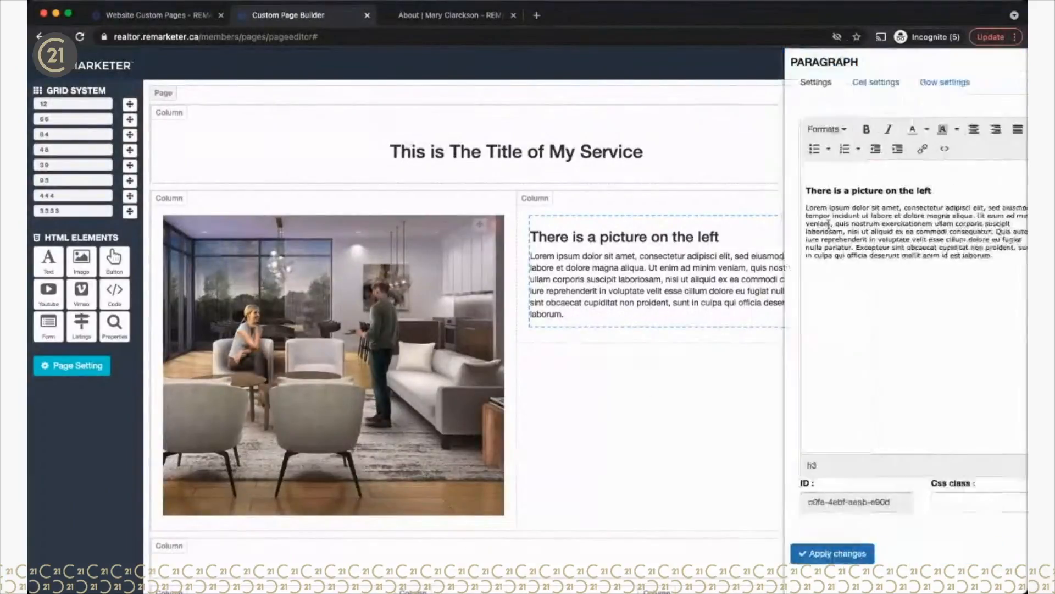
drag(973, 254, 774, 234)
key(super+c)
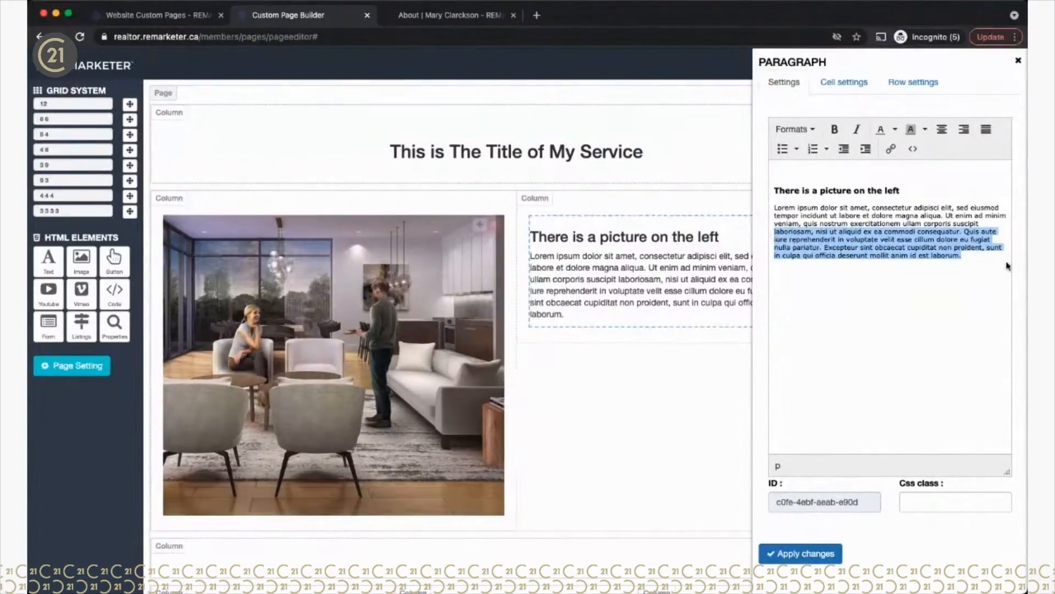
click(975, 256)
key(super+v)
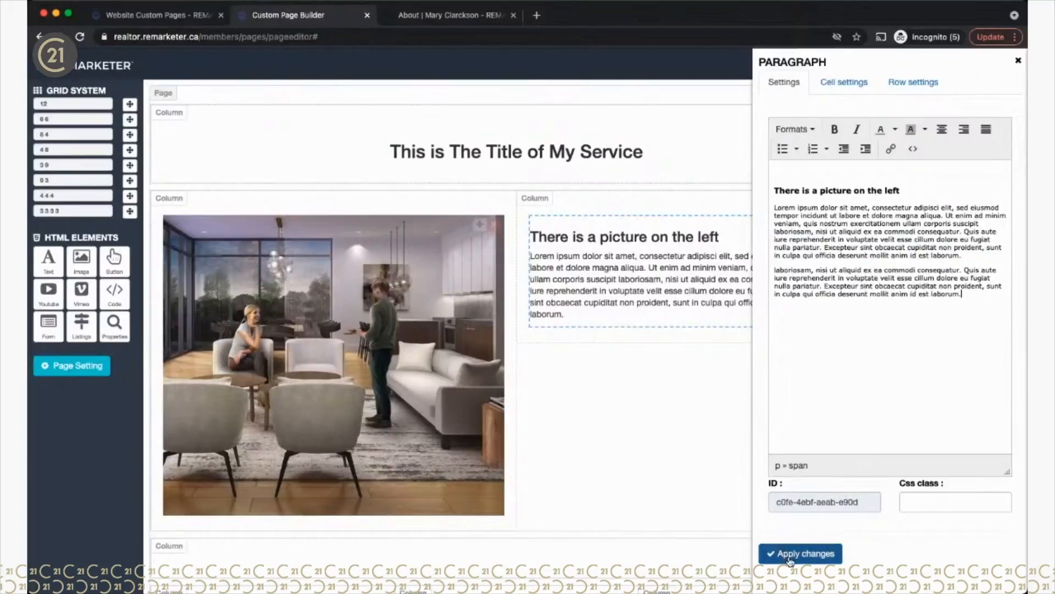
click(790, 555)
click(1018, 62)
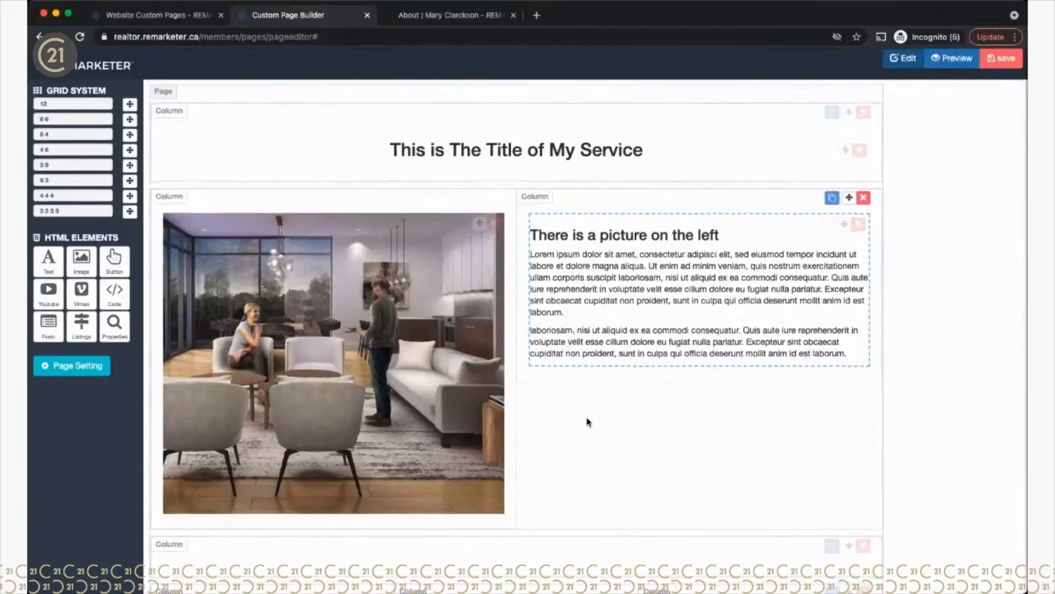
Step: Move the empty single-column row below the three-column row and delete the two extra empty rows
scroll(588, 425, down, 2)
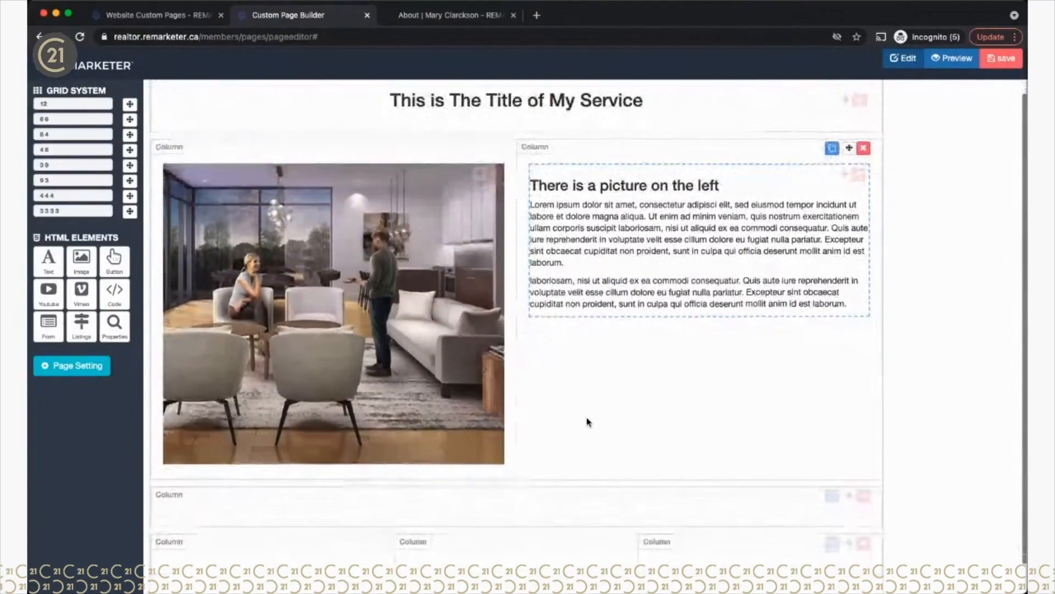
scroll(588, 422, down, 1)
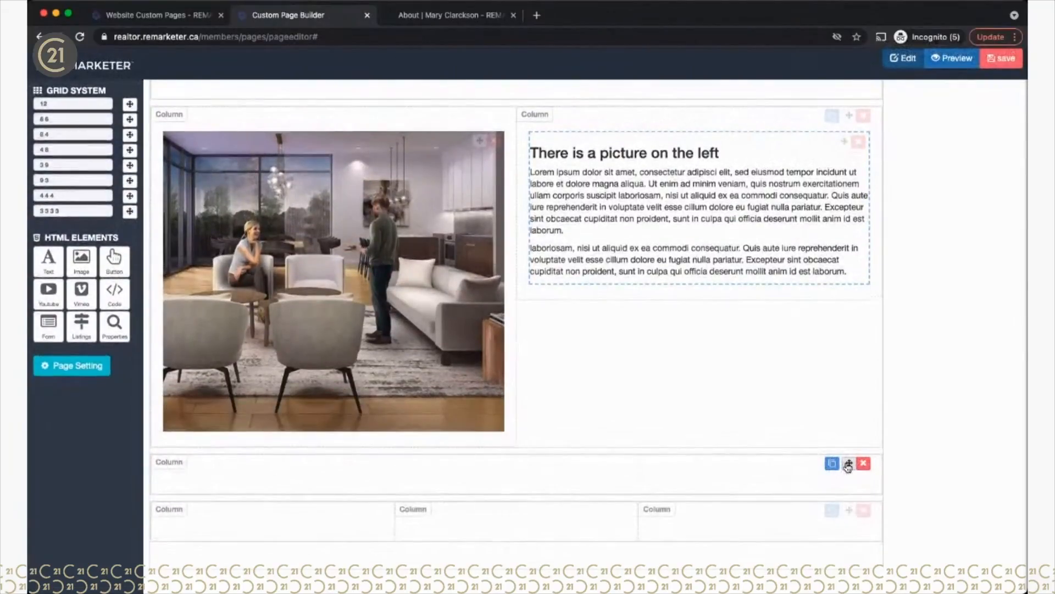
drag(848, 471, 846, 573)
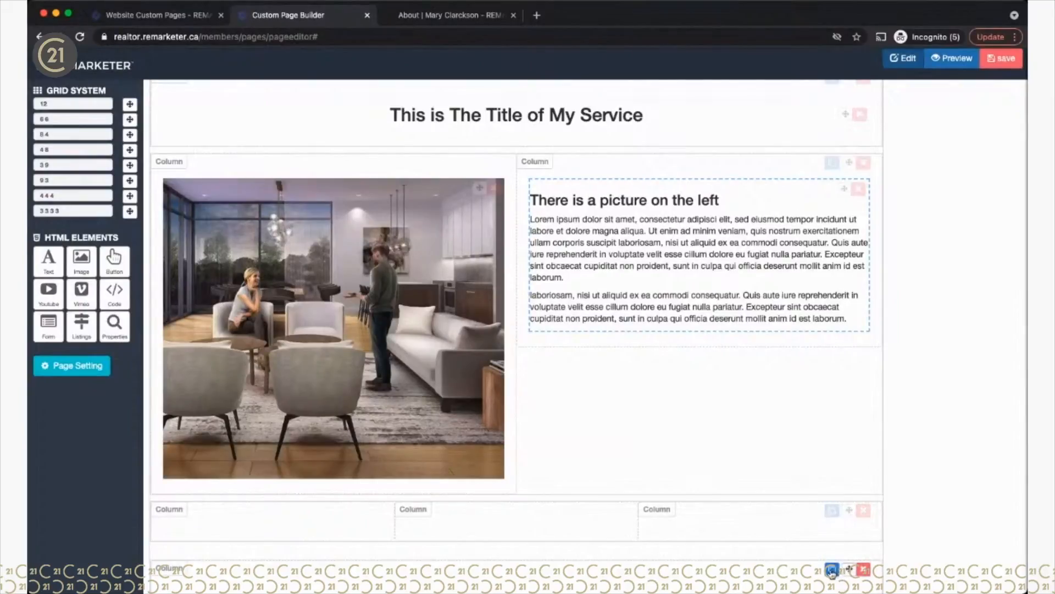
scroll(794, 497, down, 2)
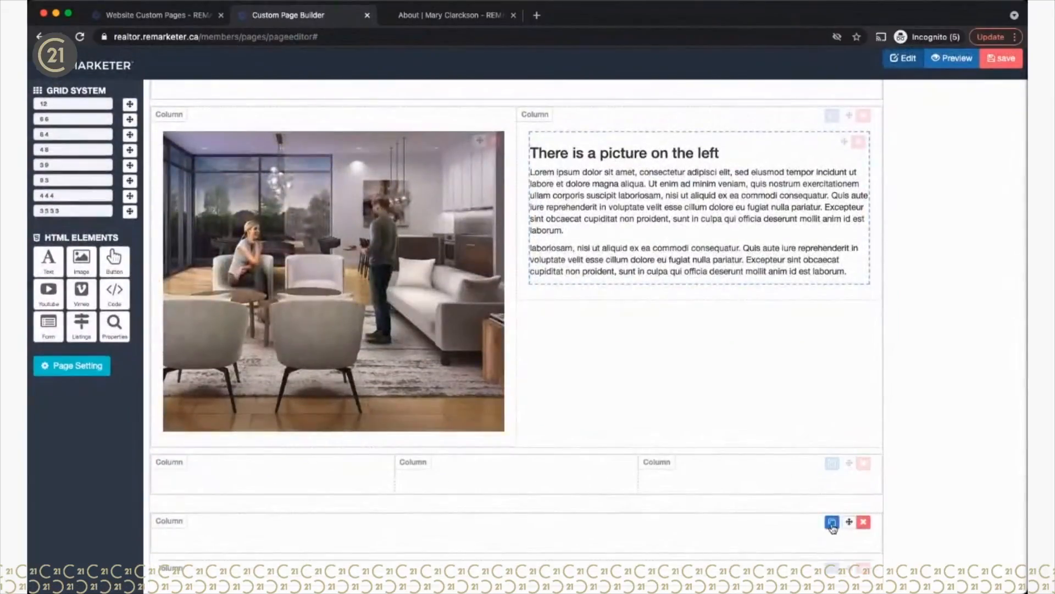
scroll(833, 526, down, 2)
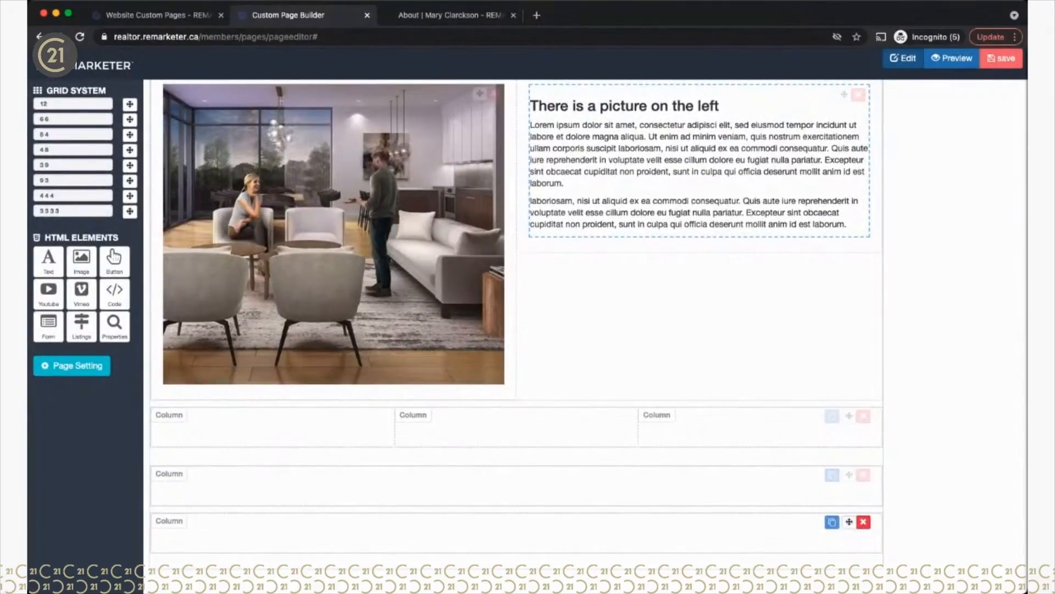
click(864, 522)
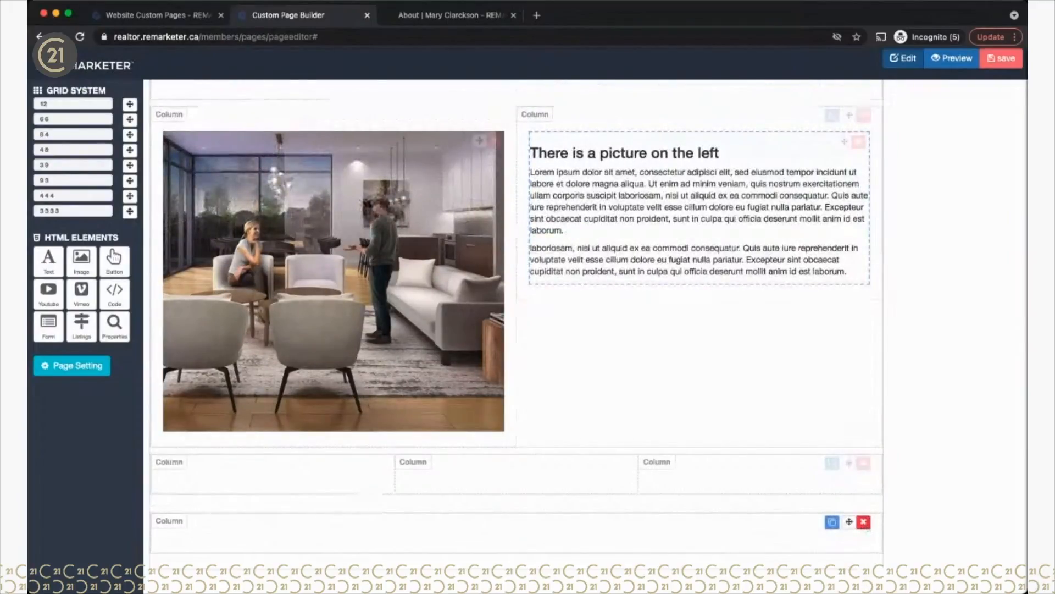
click(864, 522)
scroll(551, 422, down, 1)
scroll(552, 423, up, 1)
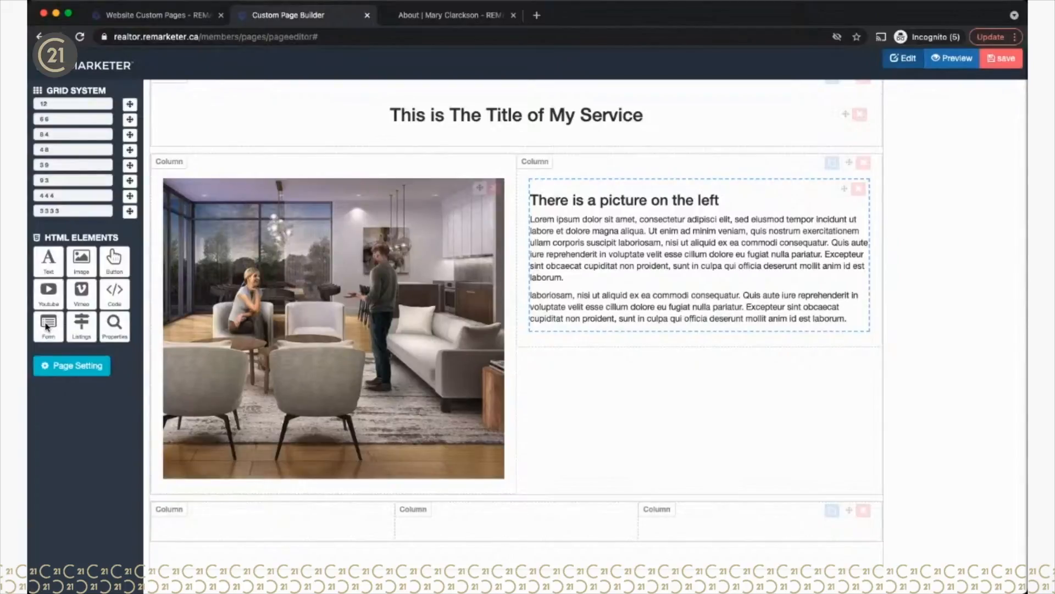
drag(47, 325, 467, 509)
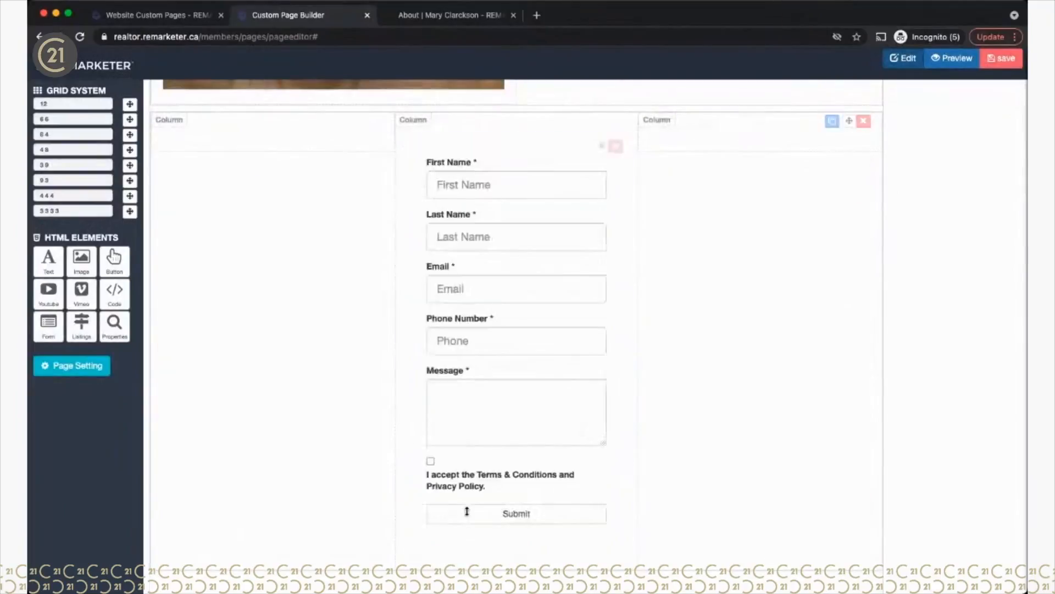
scroll(679, 363, up, 3)
scroll(678, 363, down, 5)
scroll(679, 363, up, 2)
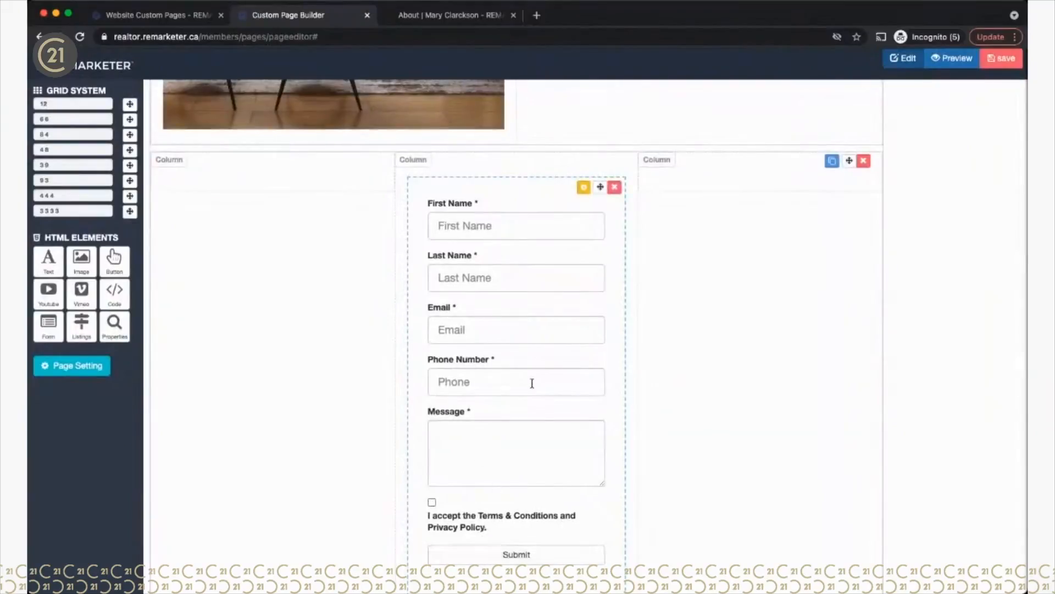
scroll(541, 360, up, 6)
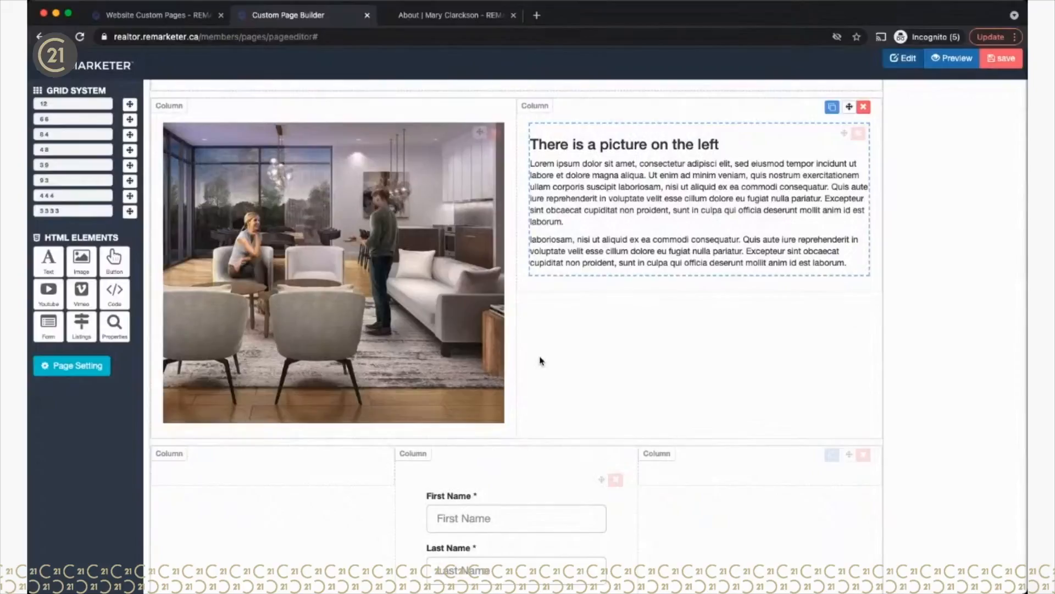
scroll(542, 361, up, 2)
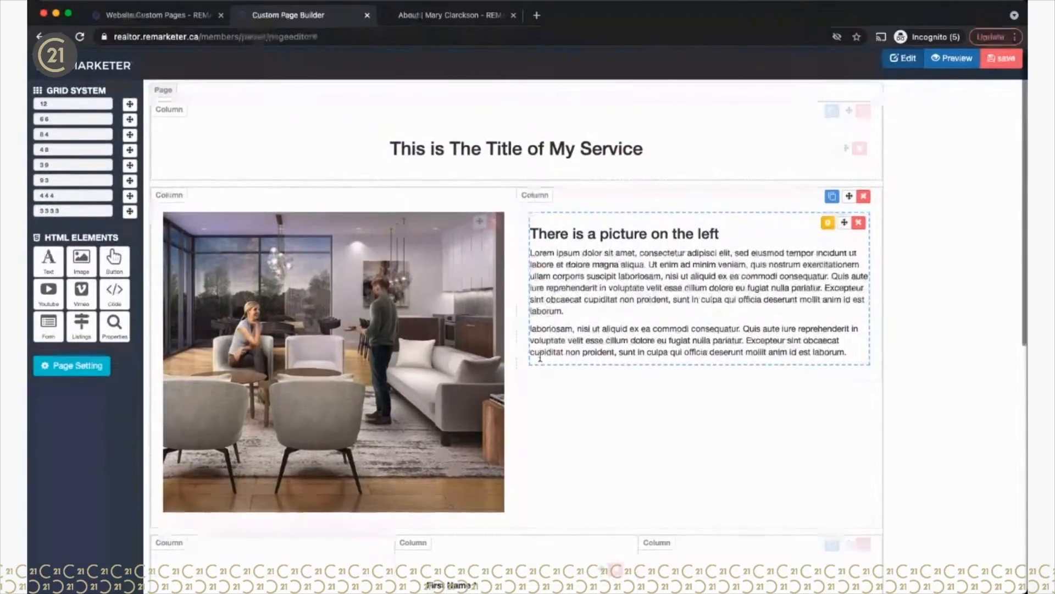
scroll(541, 357, down, 6)
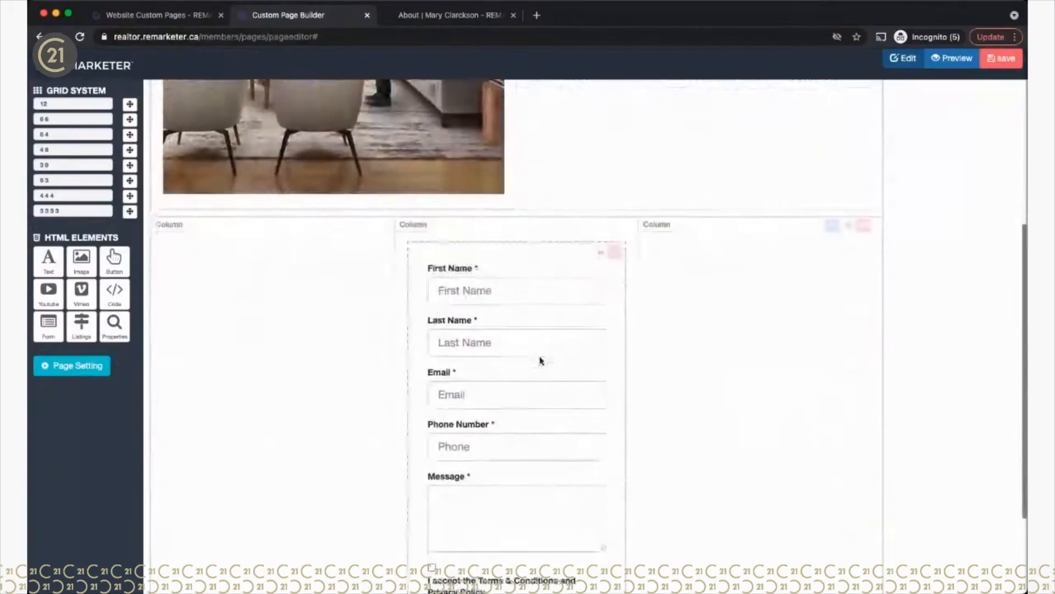
scroll(541, 360, up, 1)
scroll(541, 361, up, 2)
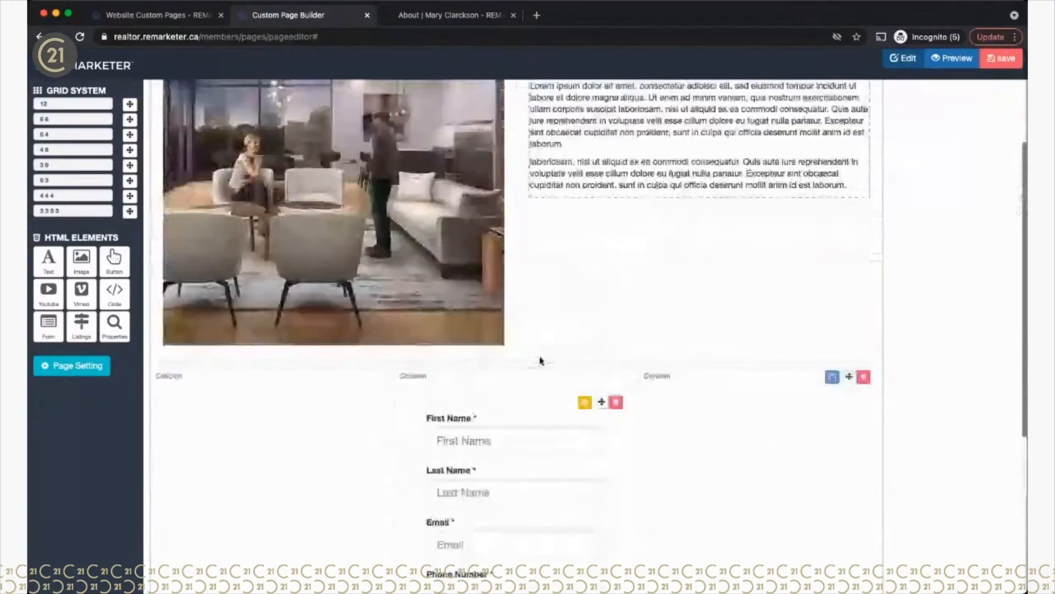
scroll(446, 370, up, 2)
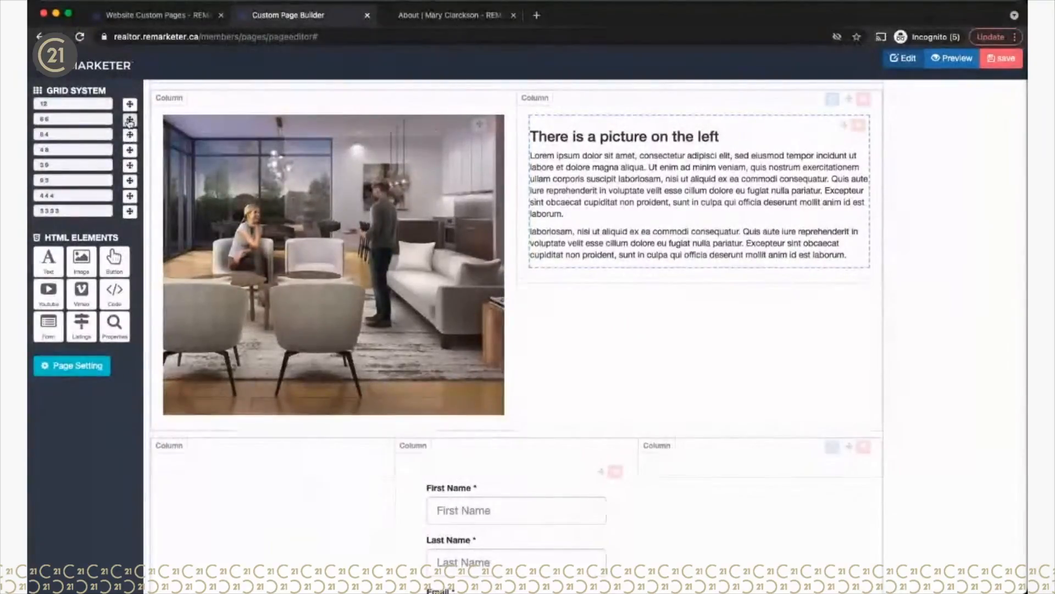
Step: Add a 4-4-4 three-column row above the form with a YouTube video in each column
drag(129, 197, 337, 484)
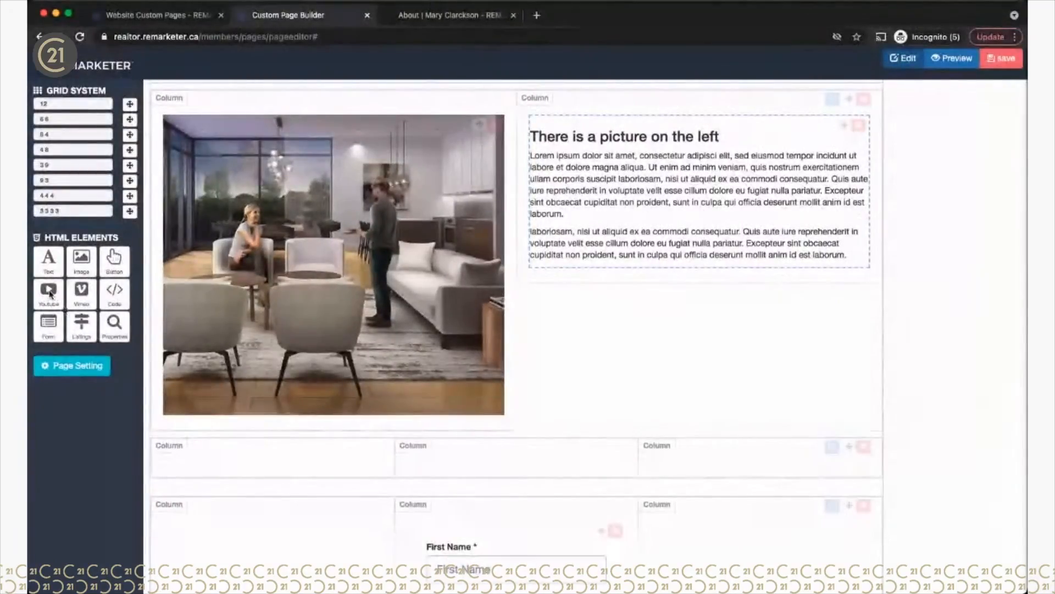
drag(50, 294, 243, 483)
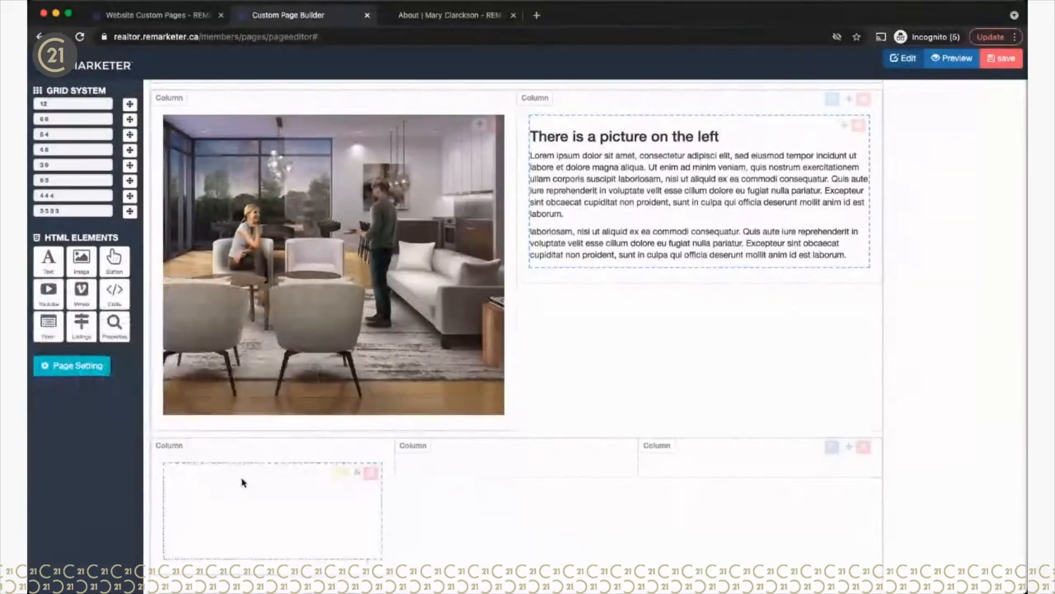
drag(53, 299, 438, 514)
drag(430, 463, 537, 471)
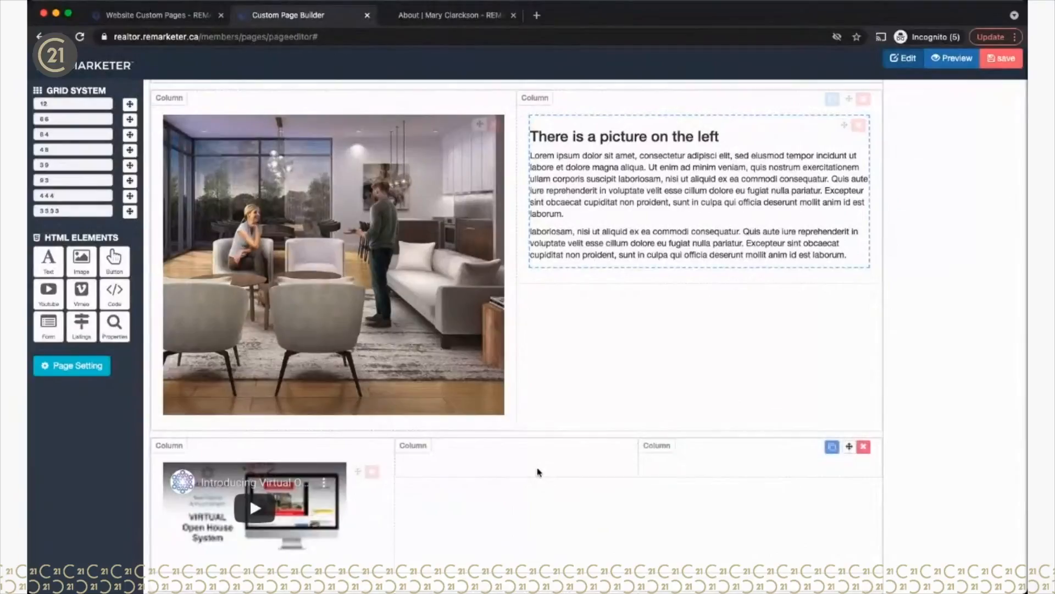
scroll(702, 493, down, 9)
scroll(705, 493, up, 4)
scroll(705, 493, up, 2)
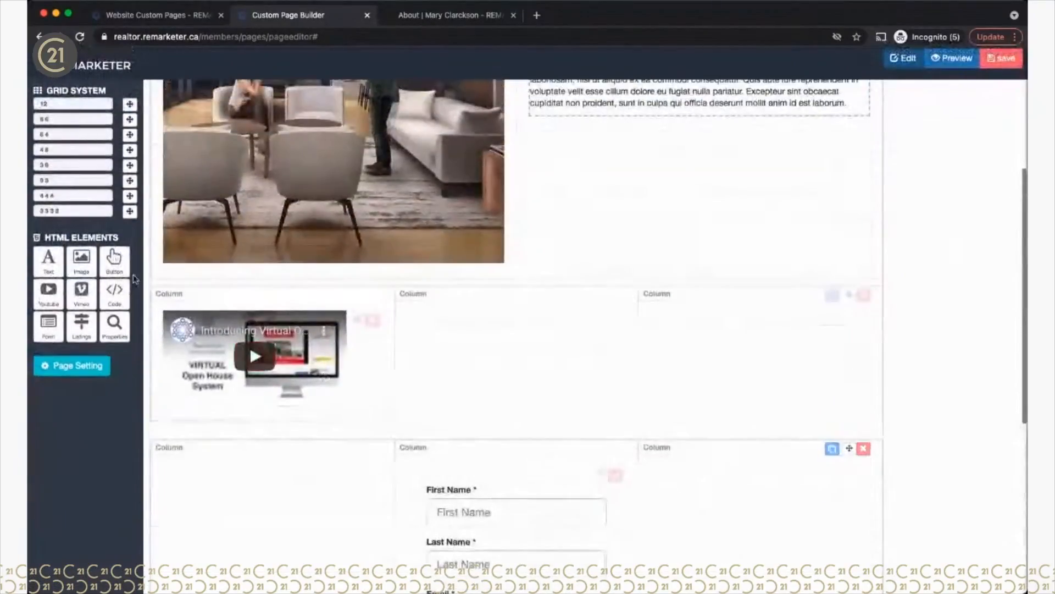
drag(46, 294, 459, 305)
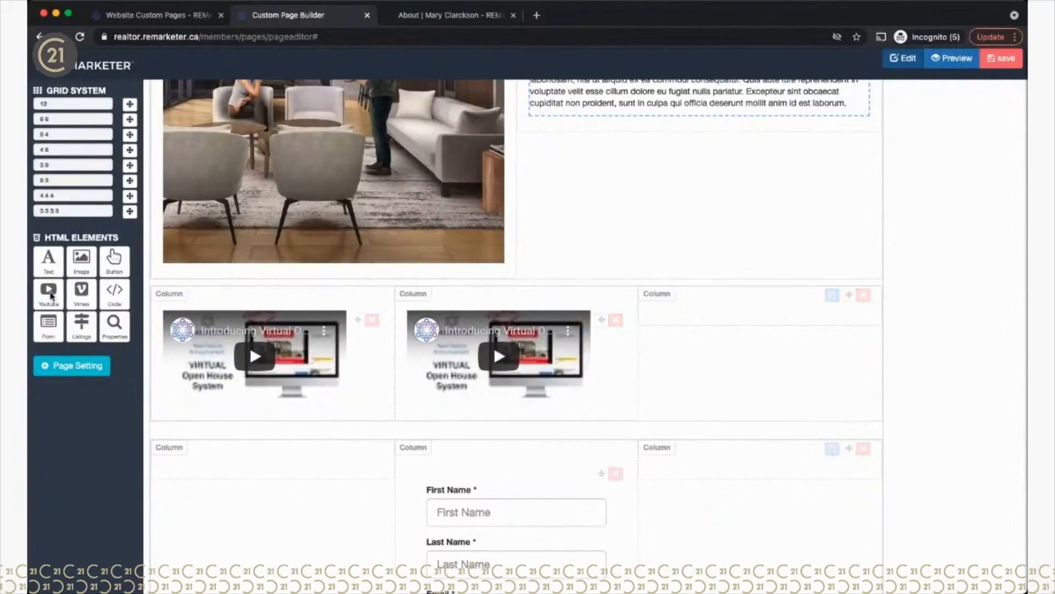
drag(50, 296, 654, 310)
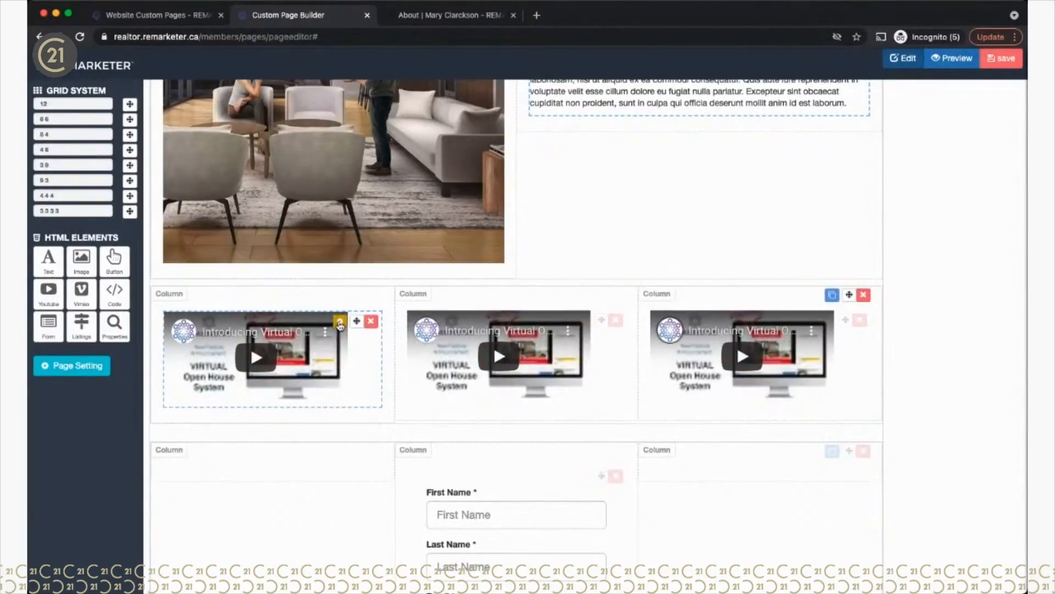
Step: Swap the first video's link for the housing-market crash video at 100% width
click(340, 322)
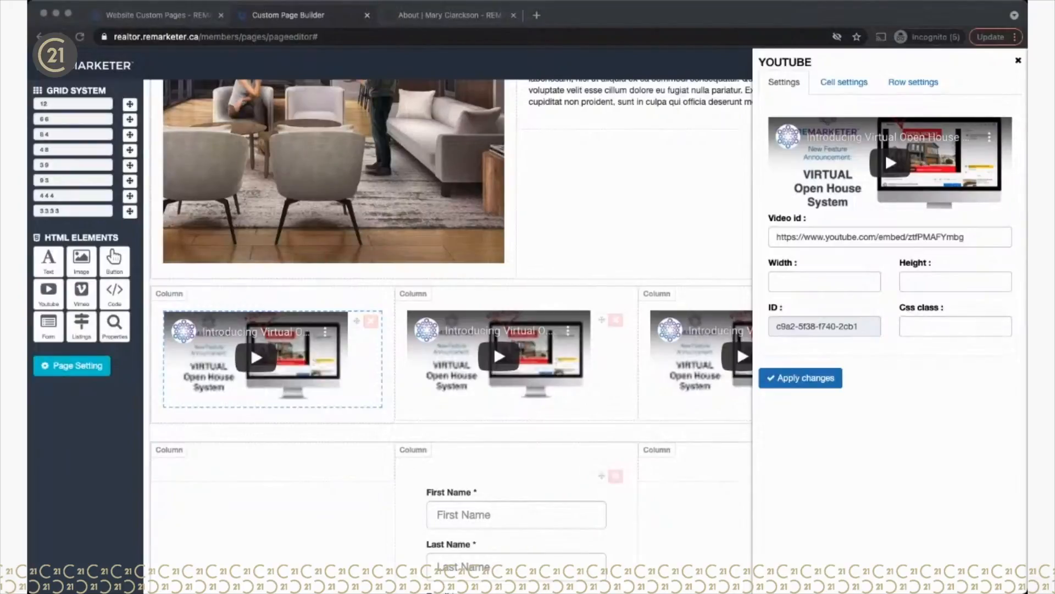
click(814, 233)
click(816, 236)
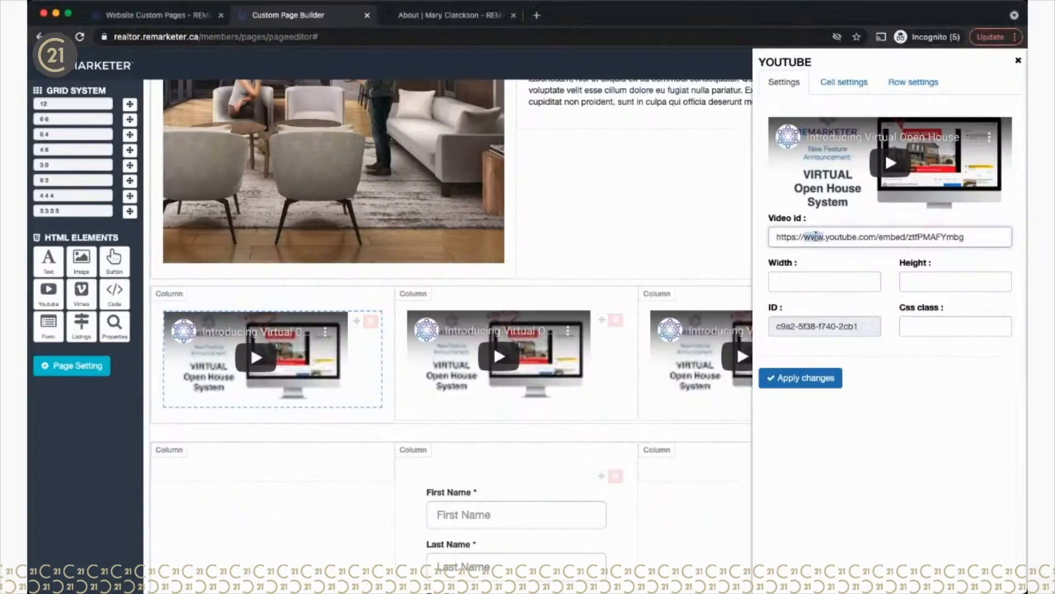
key(super+a)
text(https://www.youtube.com/watch?v=U4Qabte8z5Y)
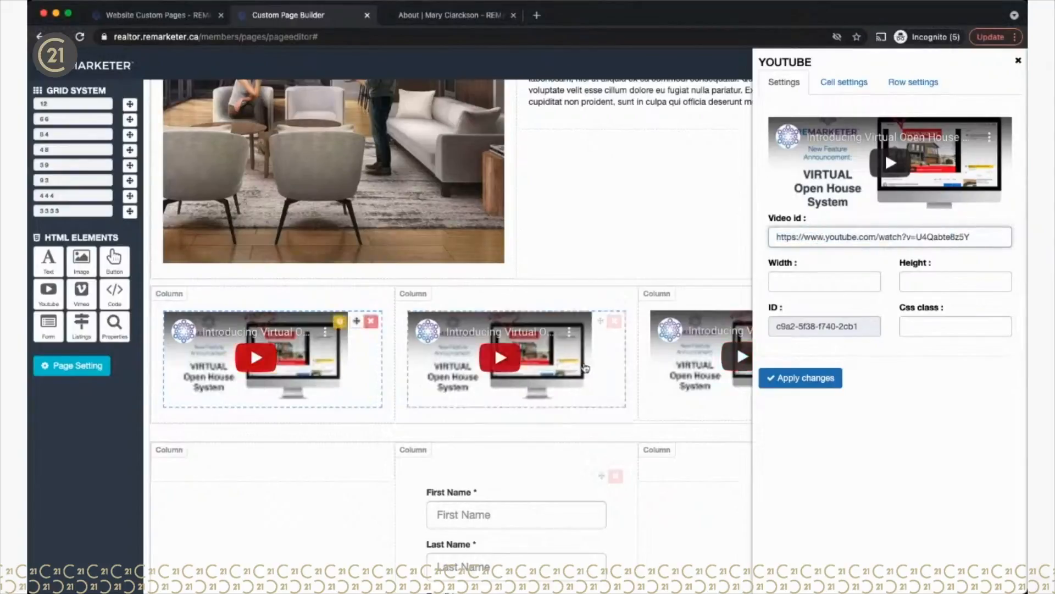
click(828, 282)
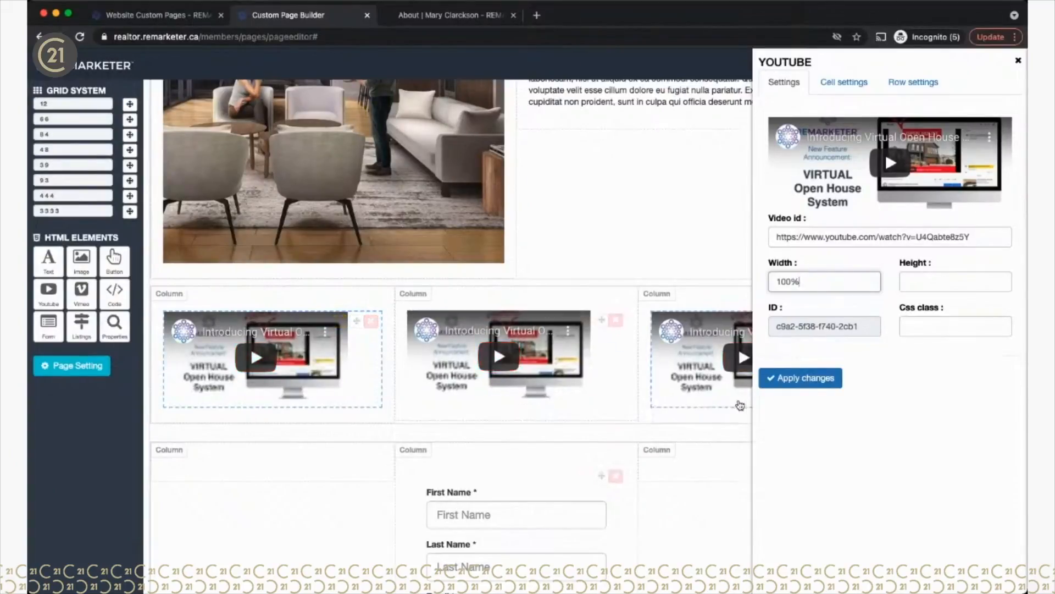
click(792, 379)
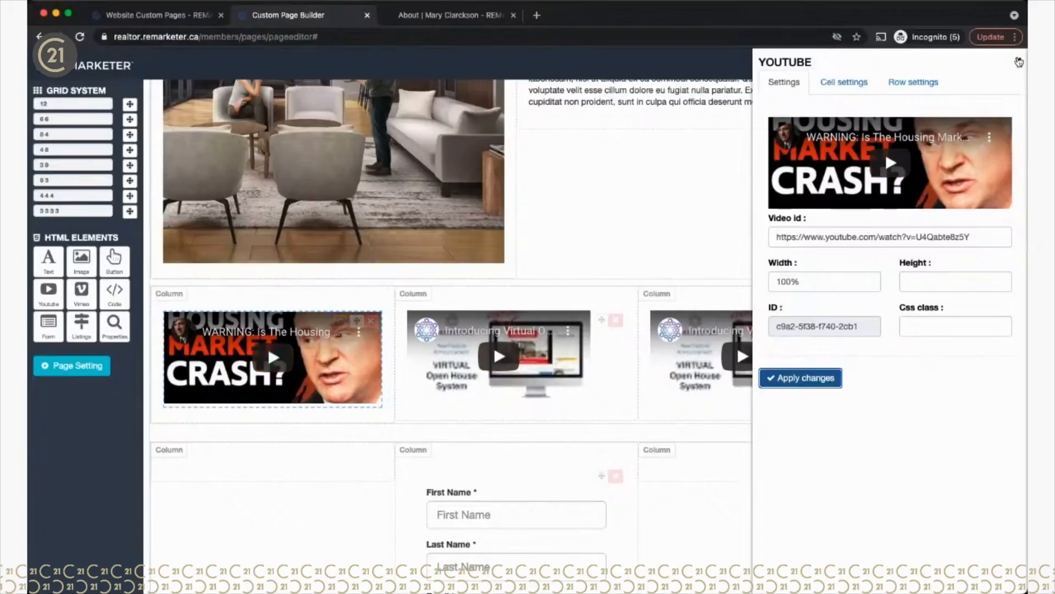
click(1018, 61)
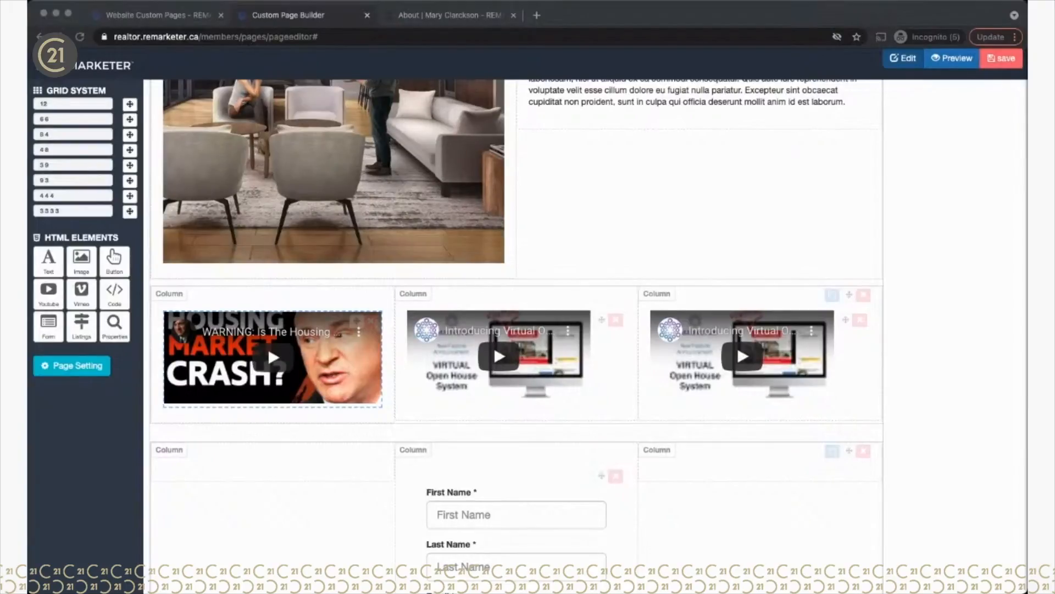
click(591, 242)
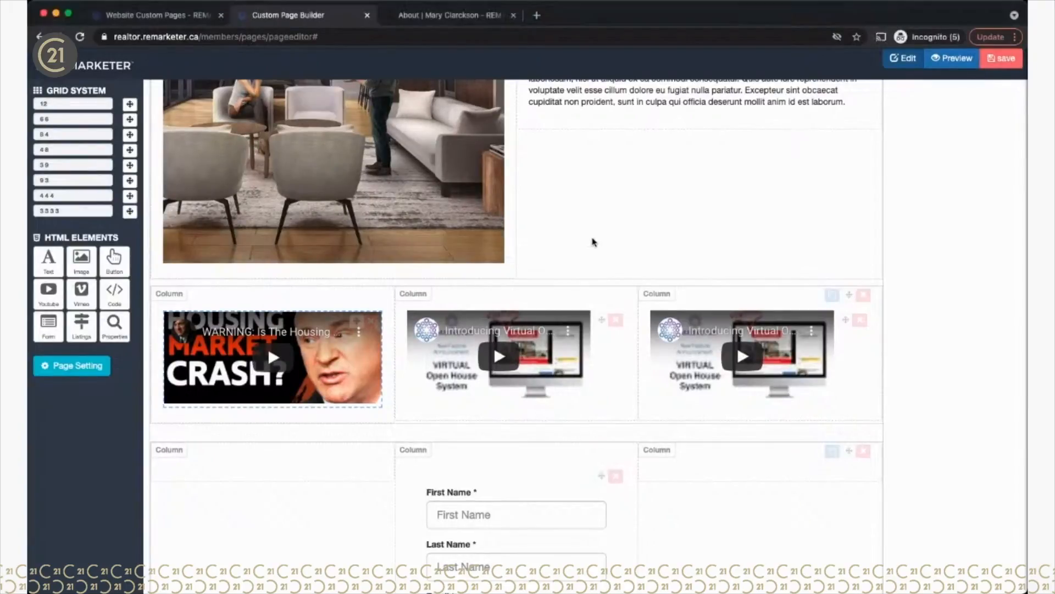
Step: Replace the middle video with a housing-prices news video at 100% width
click(585, 323)
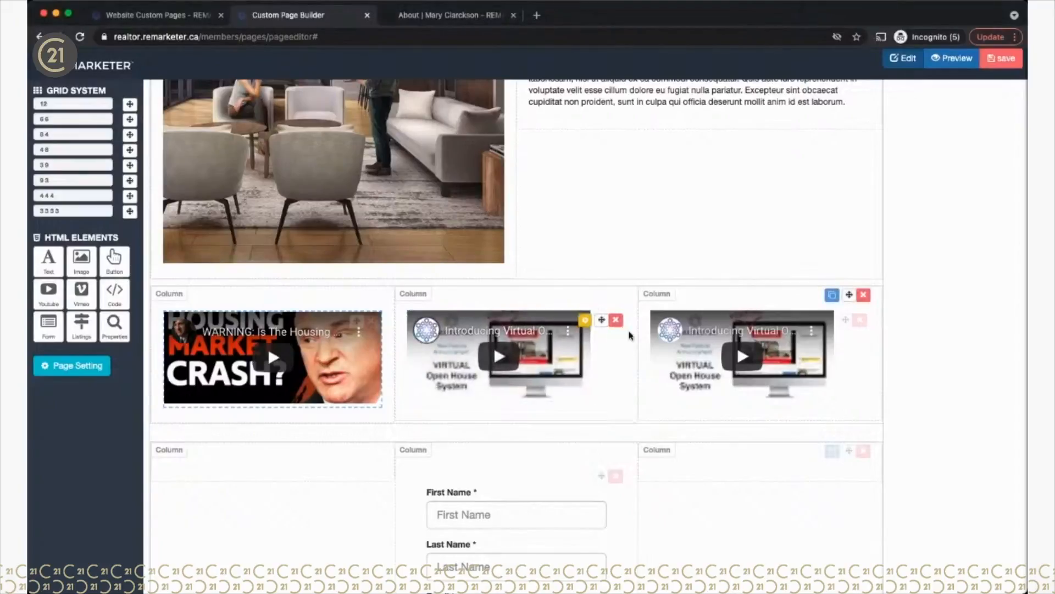
click(584, 323)
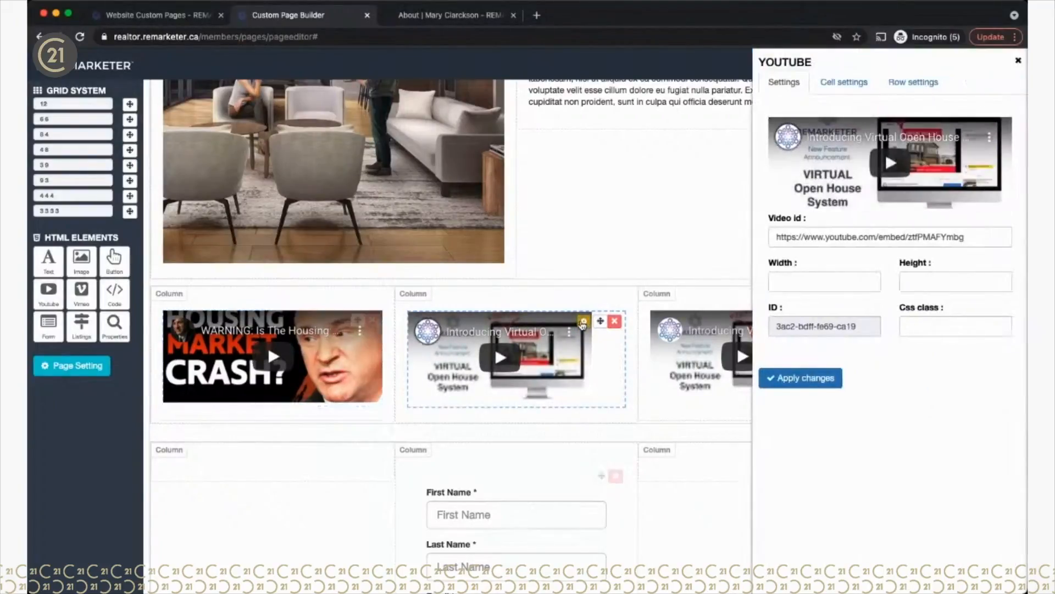
triple_click(858, 238)
text(https://www.youtube.com/watch?v=OLkLkvbp5aU)
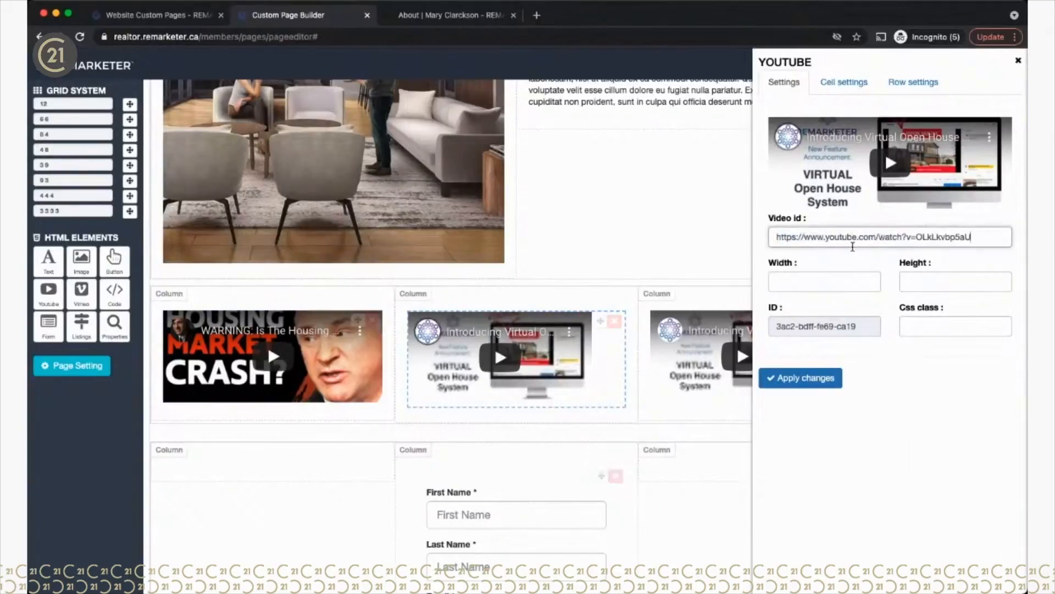
click(816, 280)
text(1)
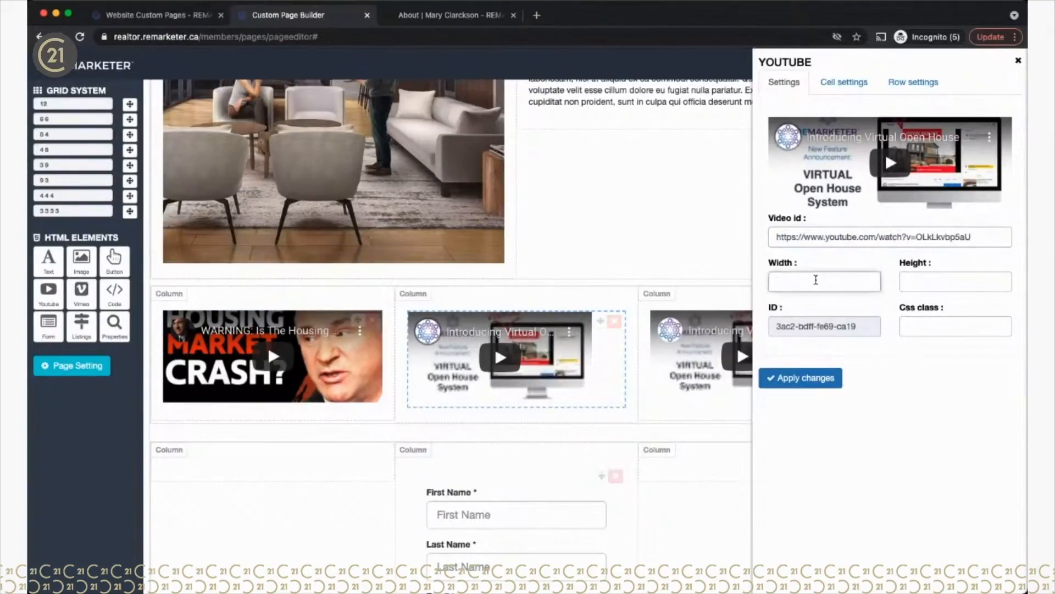
text(00%)
click(803, 382)
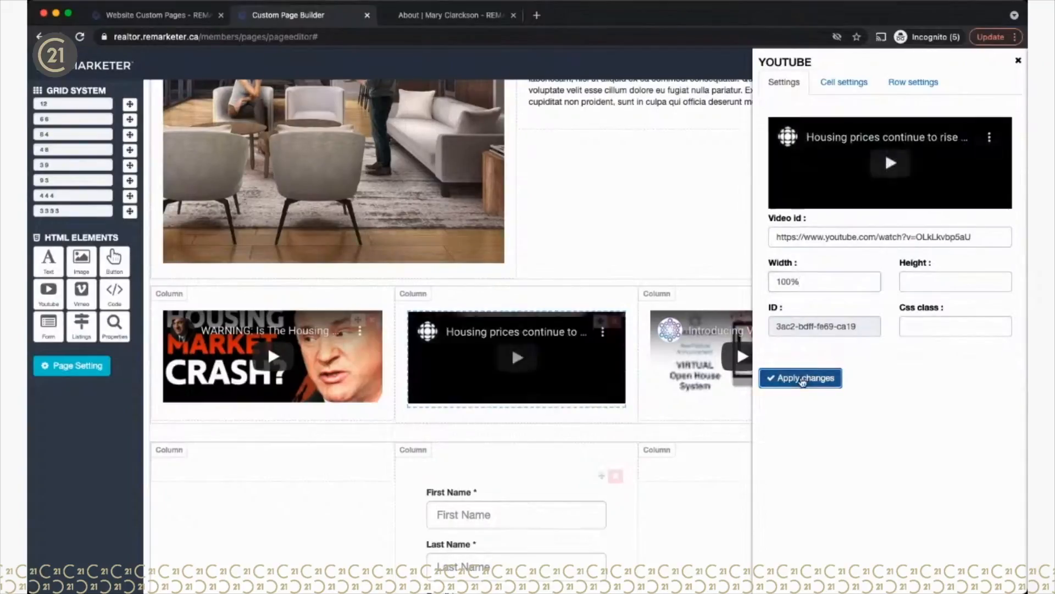
click(1018, 60)
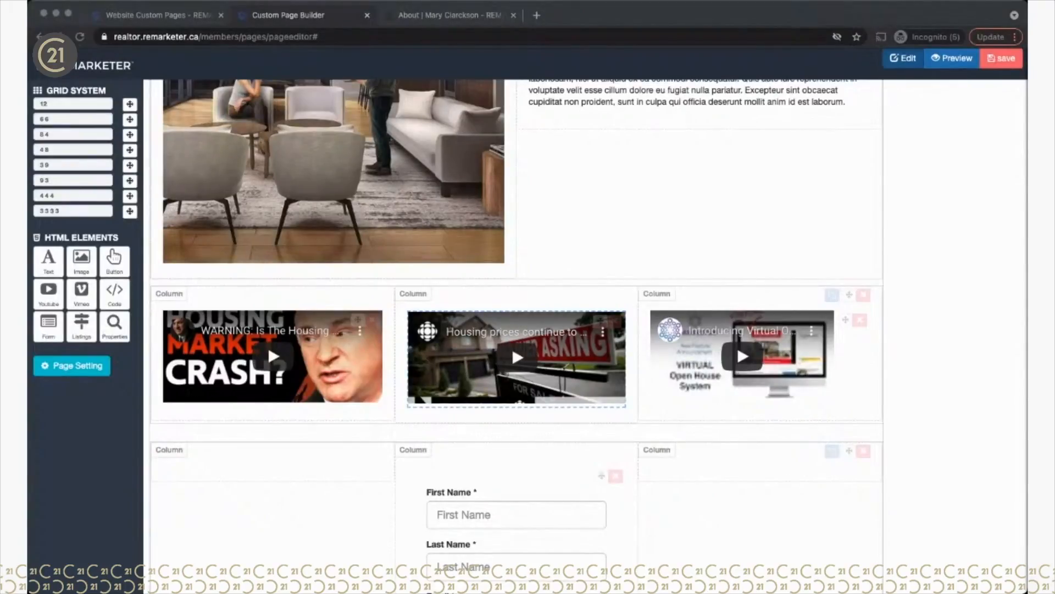
Step: Replace the right-hand video with a TED talk at 100% width
click(778, 433)
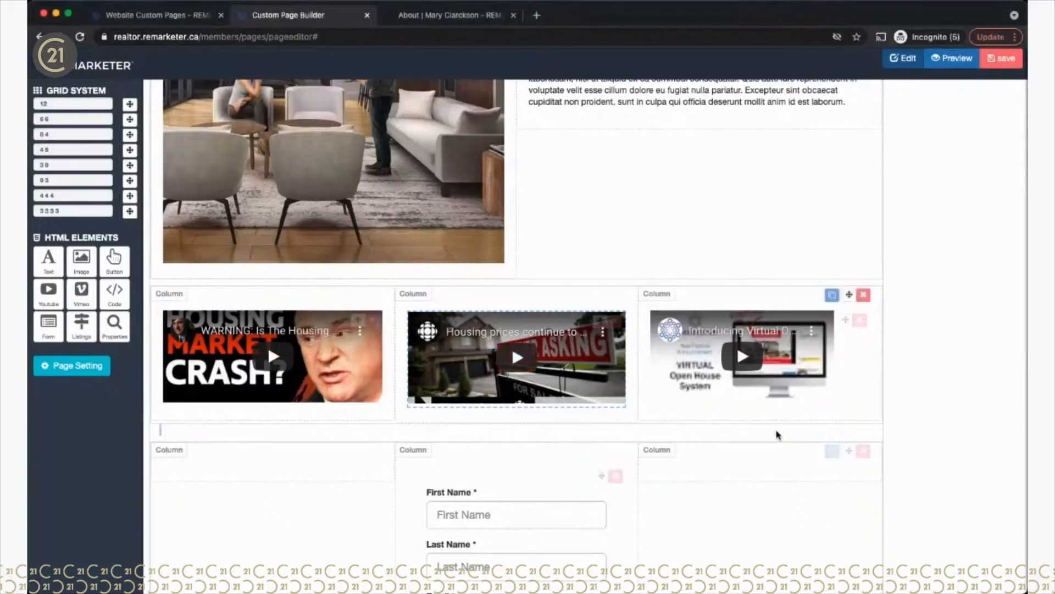
click(826, 323)
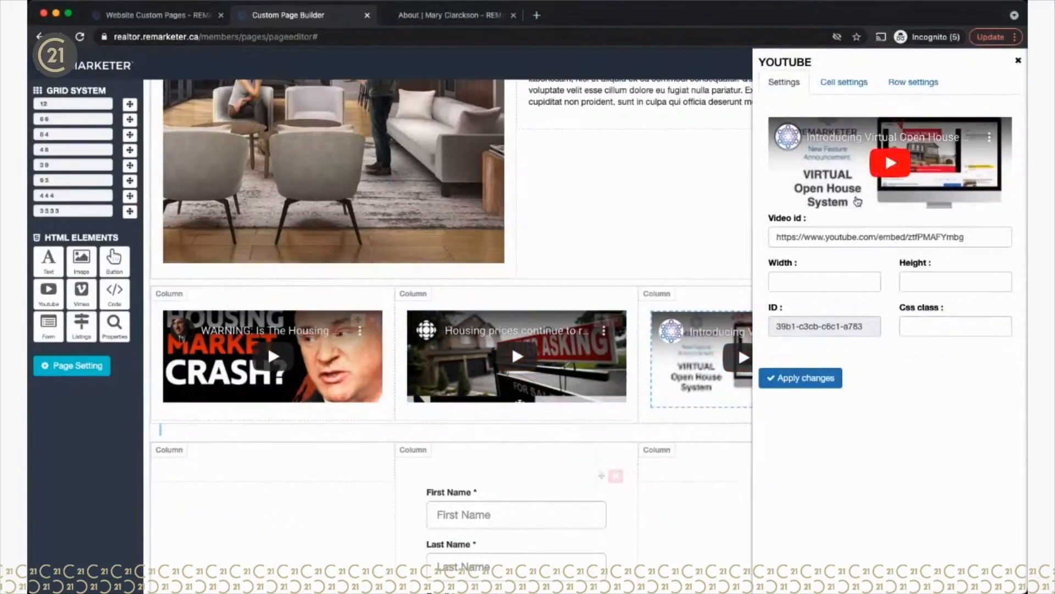
triple_click(841, 239)
text(https://www.youtube.com/watch?v=wtGYQDc9_1s)
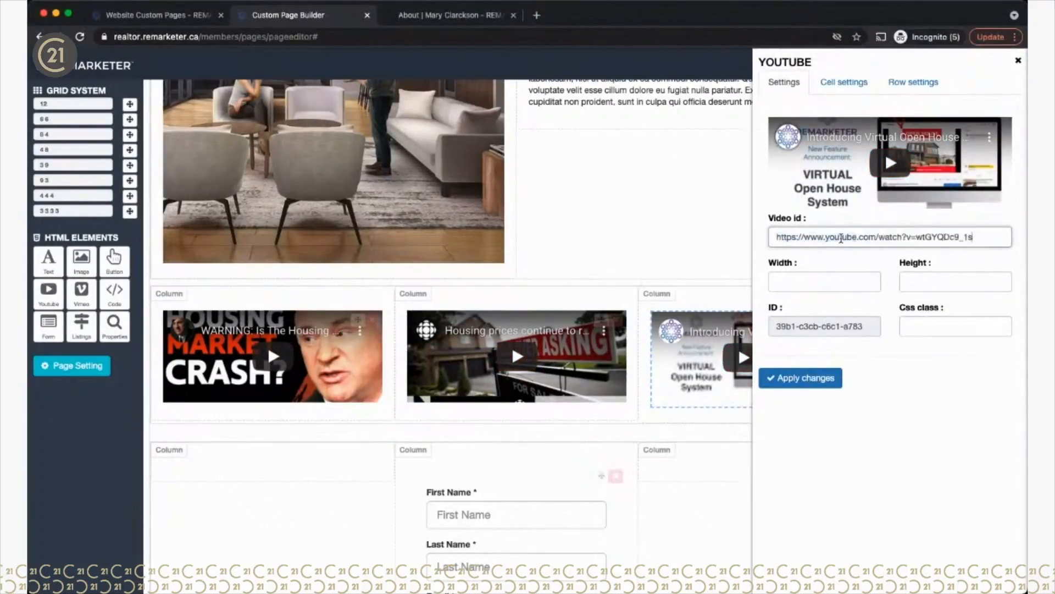
click(797, 282)
text(100)
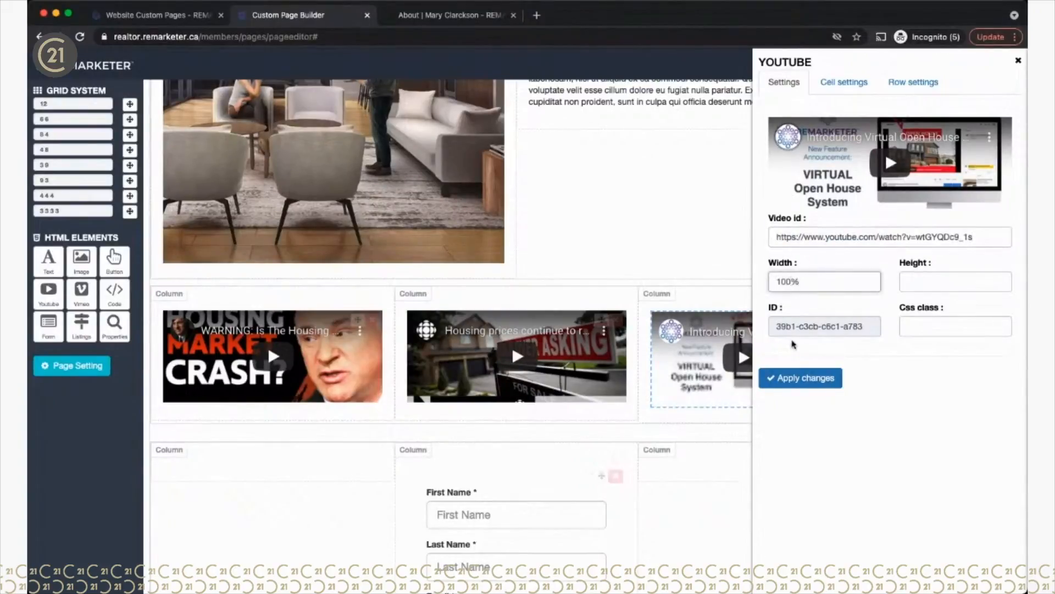
click(794, 378)
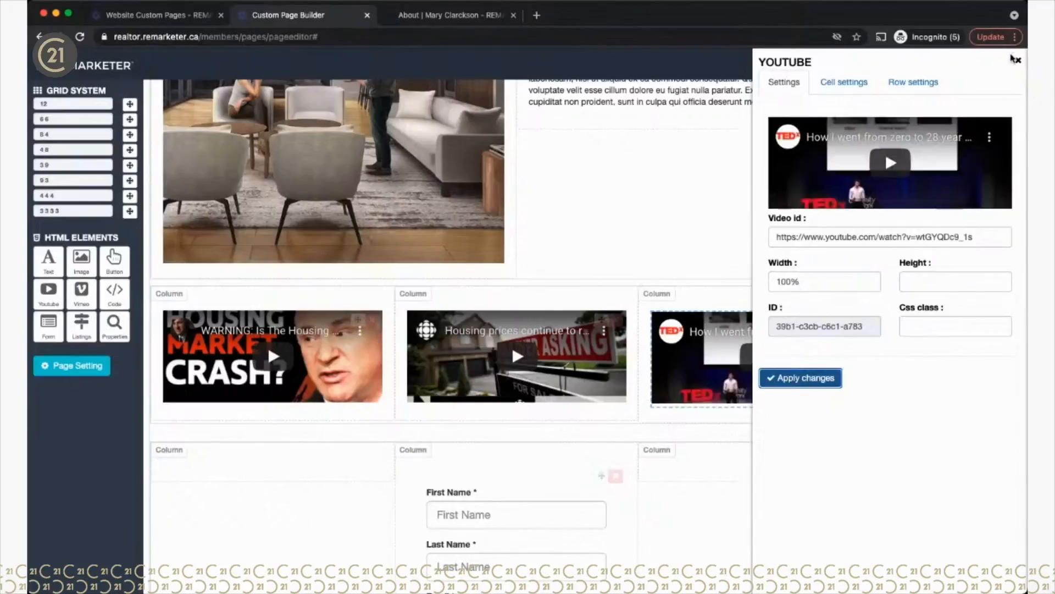
click(1018, 61)
scroll(640, 372, down, 4)
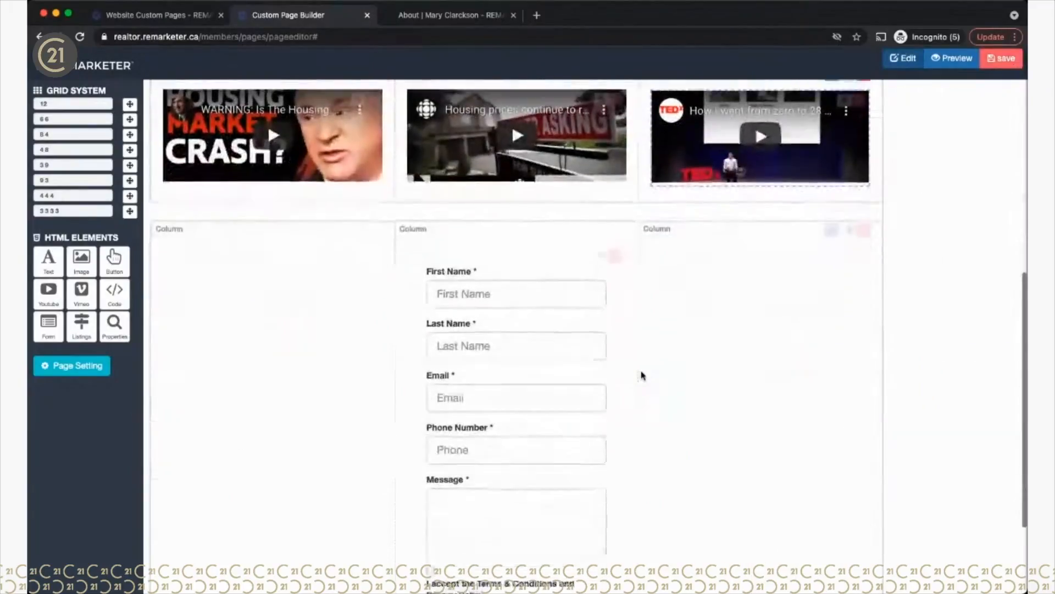
Step: Hide the contact form's Phone field and make both Phone and Message optional
scroll(641, 372, up, 8)
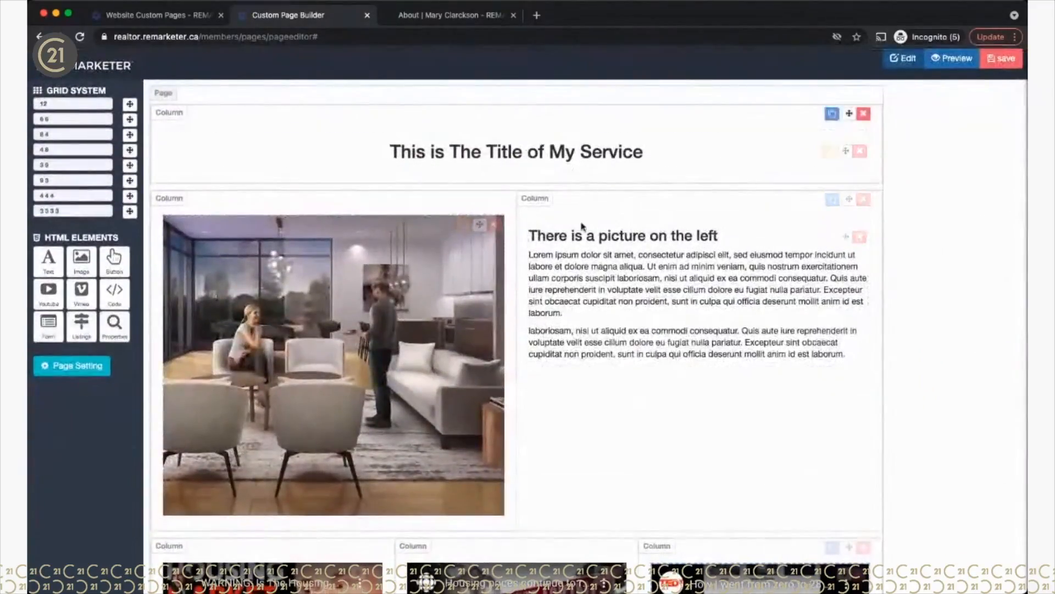
scroll(551, 402, down, 5)
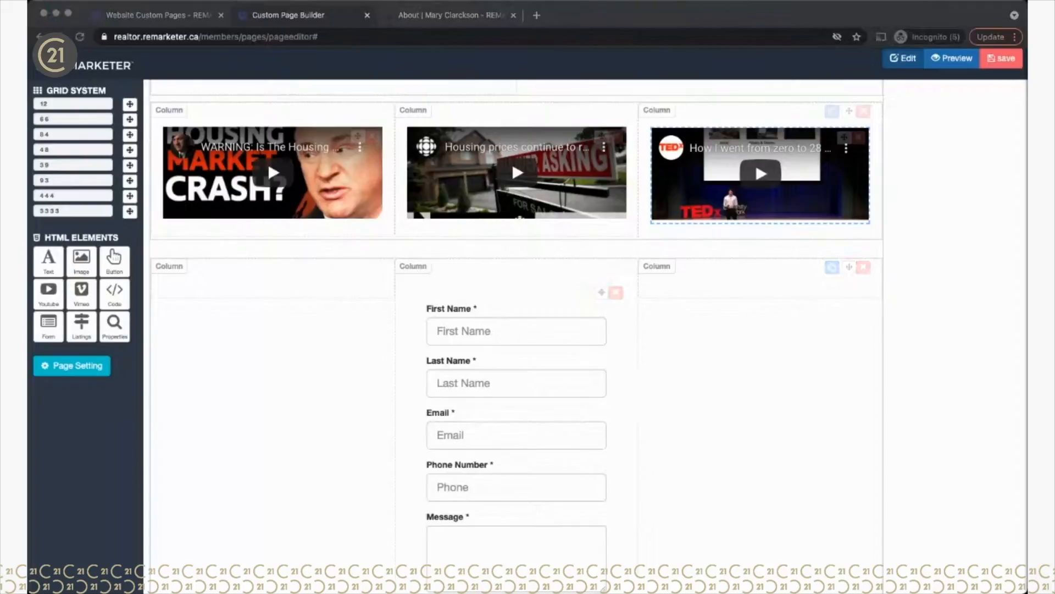
click(647, 382)
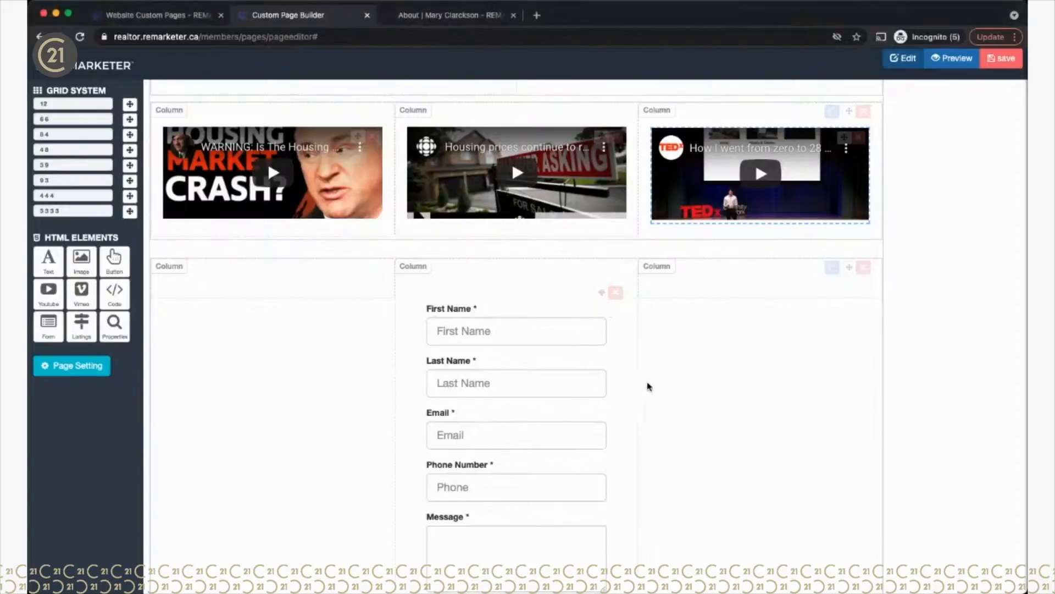
click(583, 293)
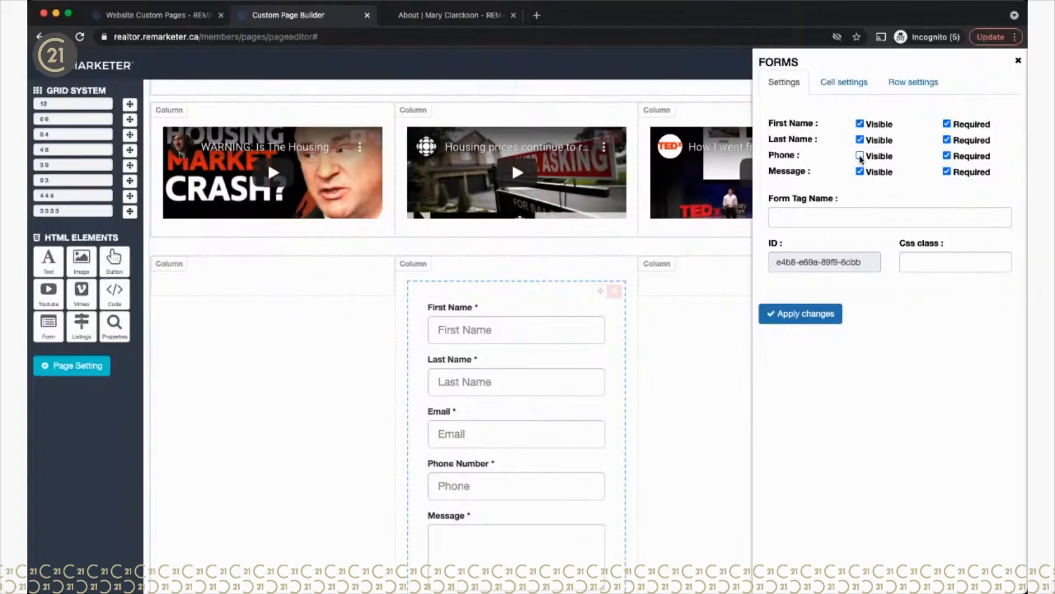
click(947, 156)
click(947, 171)
click(789, 221)
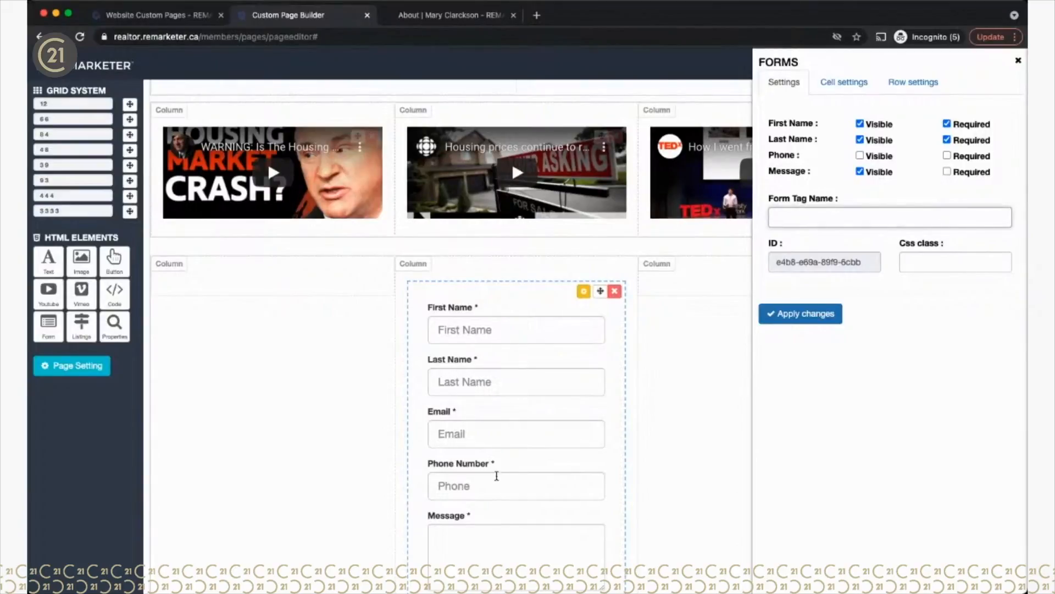
click(138, 15)
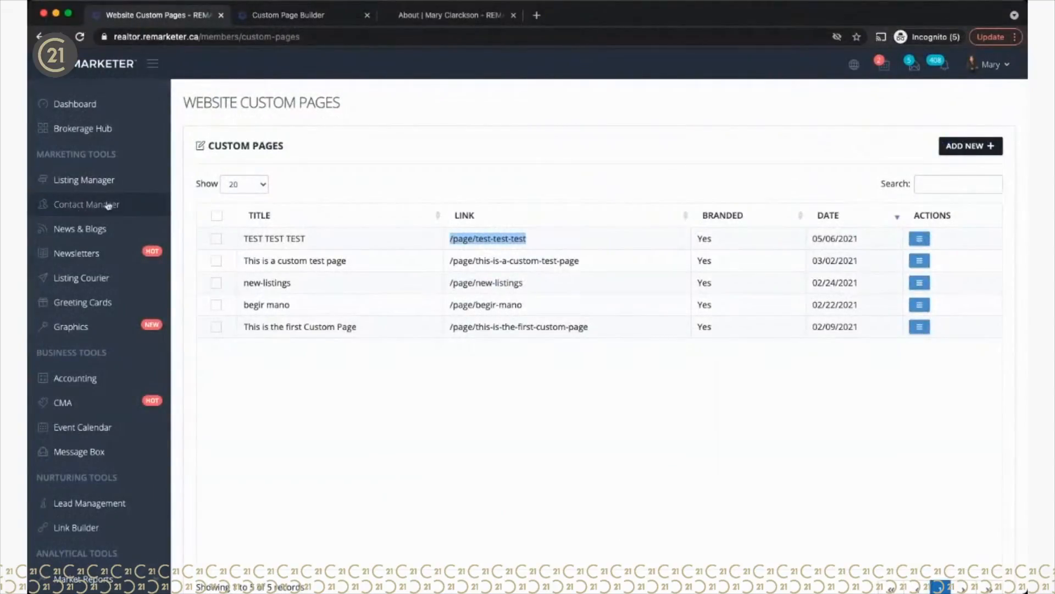
Step: Set the contact form's tag name to custompage and apply the form settings
click(297, 15)
click(802, 210)
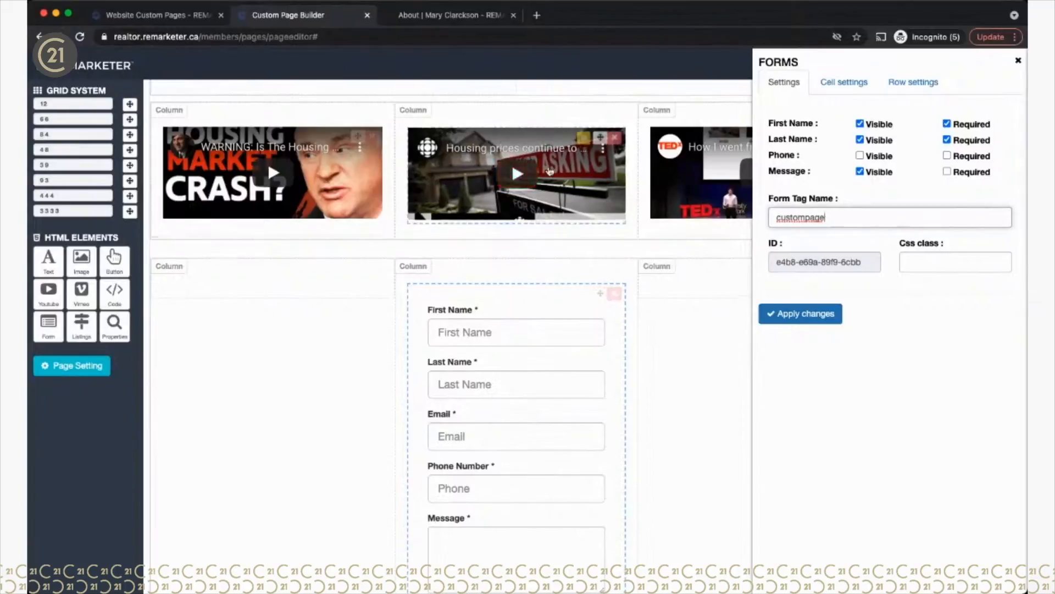
click(814, 314)
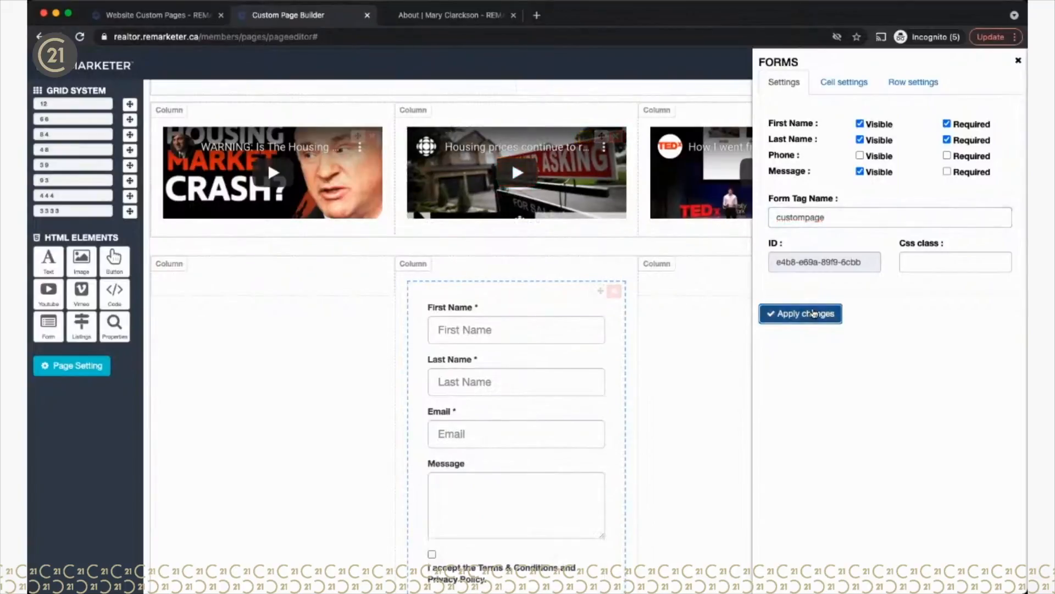
click(1018, 62)
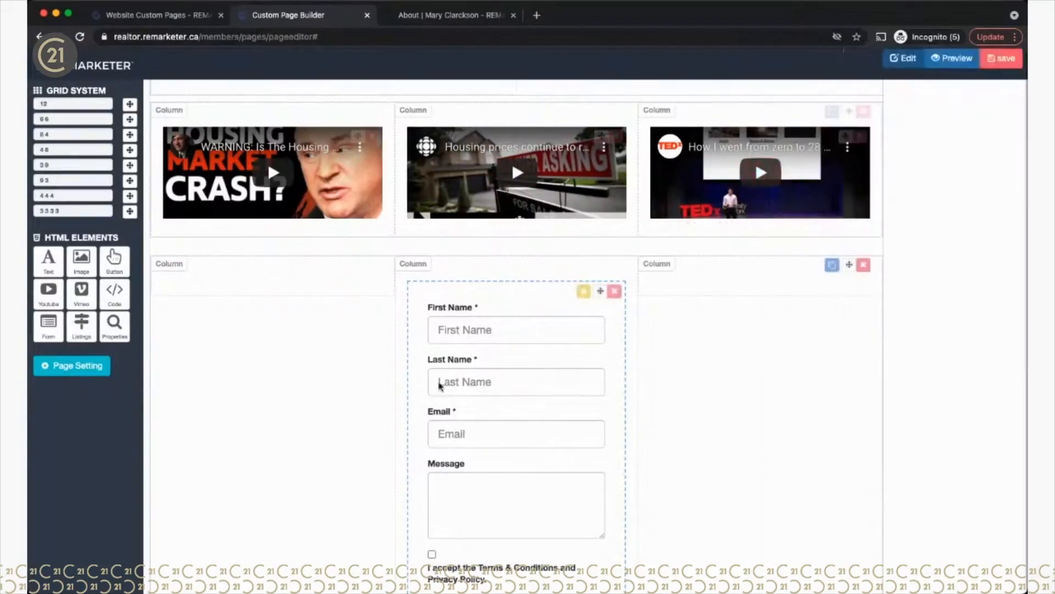
Step: Save the custom page and confirm the save
scroll(463, 514, down, 3)
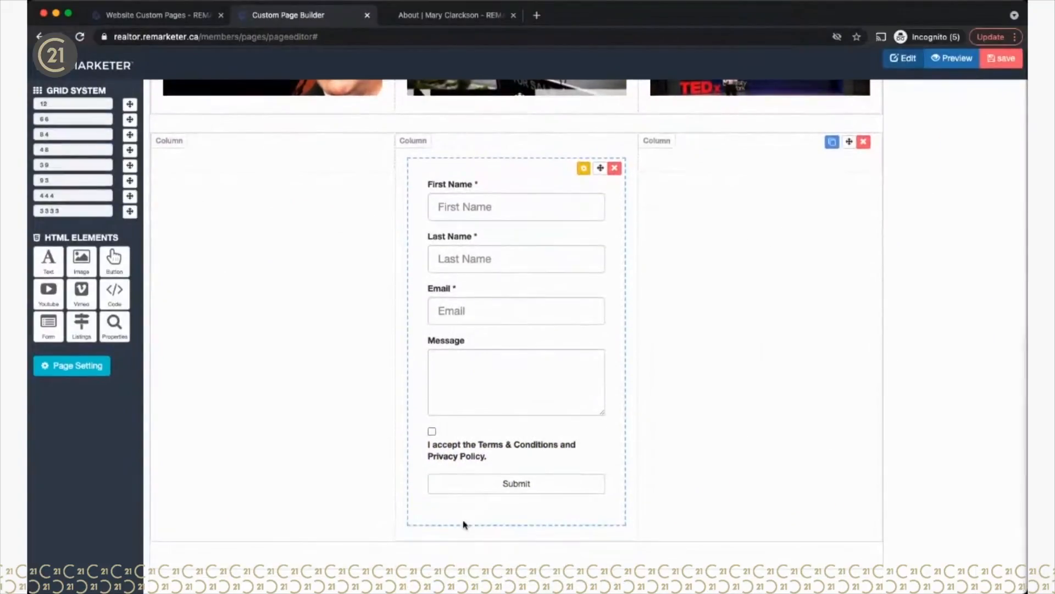
scroll(463, 524, up, 10)
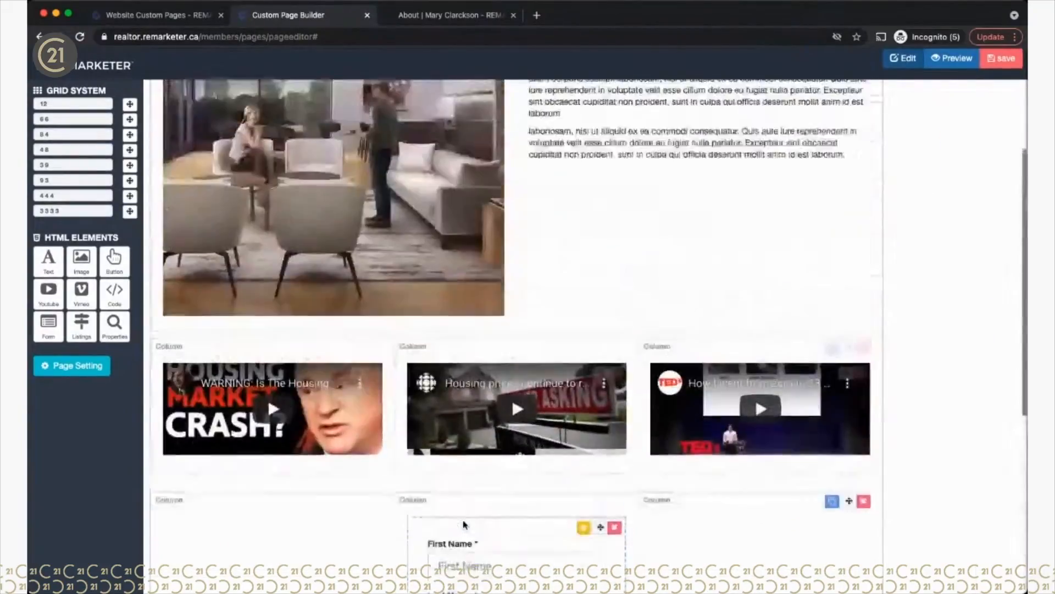
click(1002, 58)
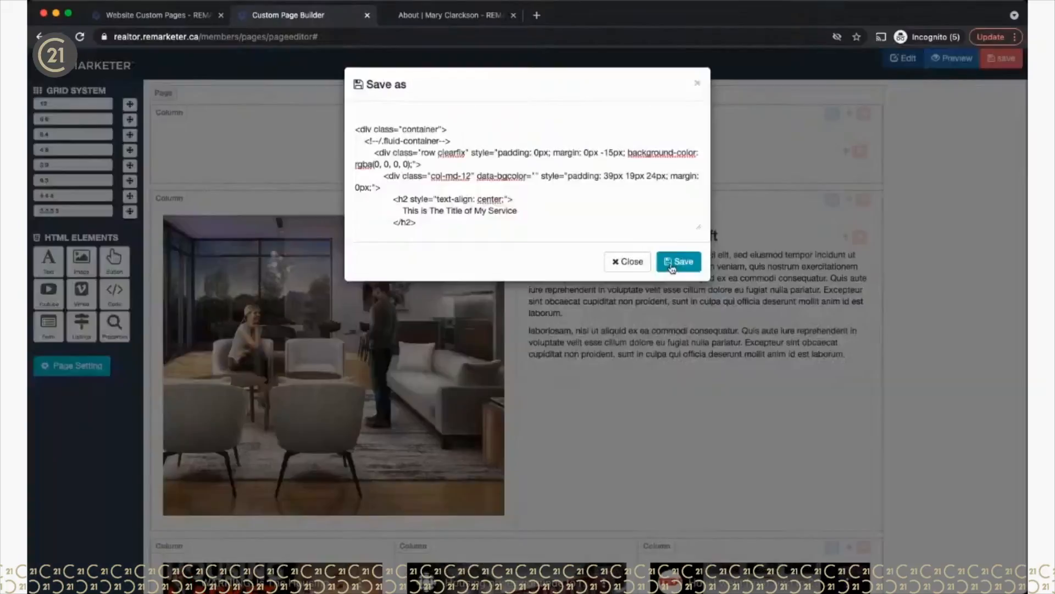
click(672, 268)
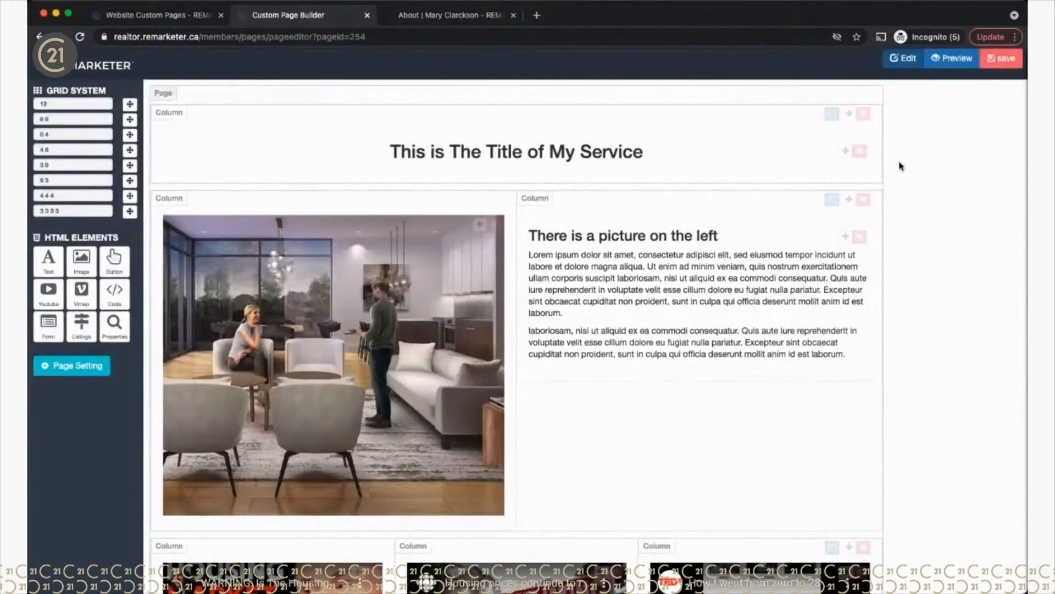
click(147, 16)
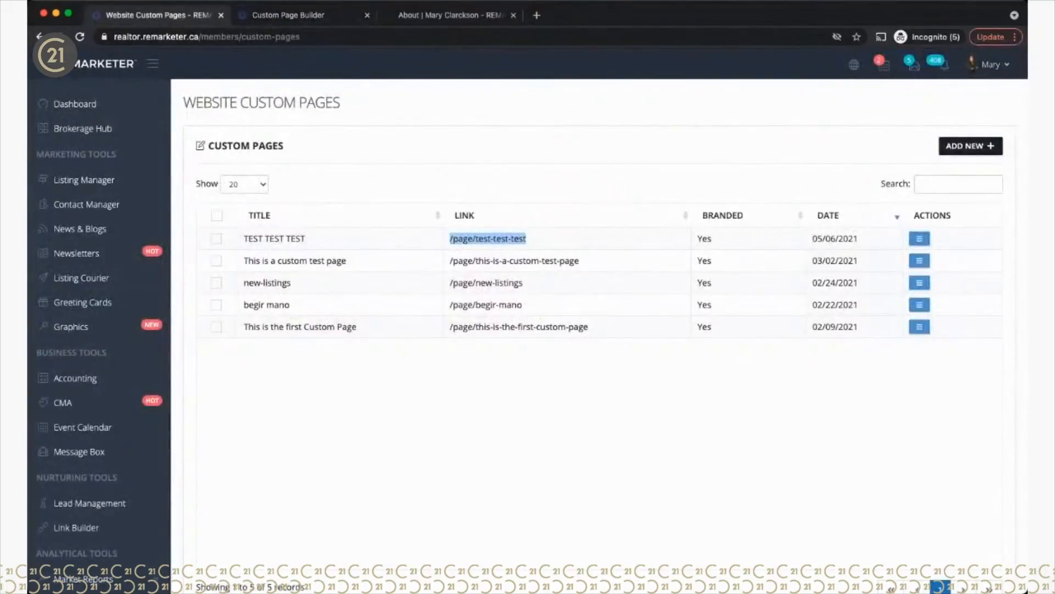
Step: Reload the custom pages list and copy Cool Custom Page's link, /page/cool-custom-page
click(80, 37)
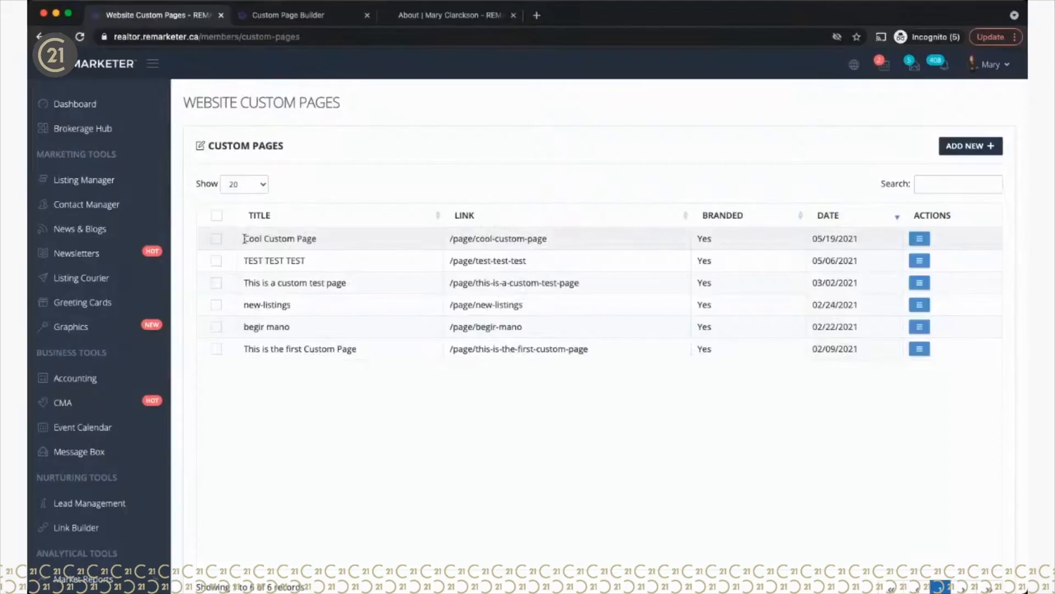
drag(243, 238, 326, 242)
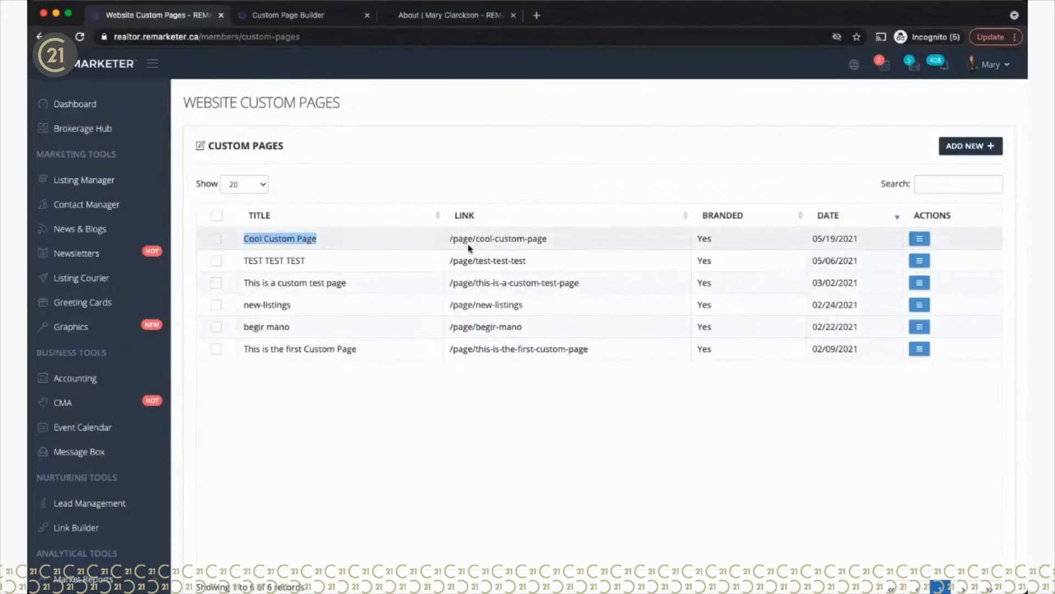
drag(449, 238, 574, 237)
key(super+c)
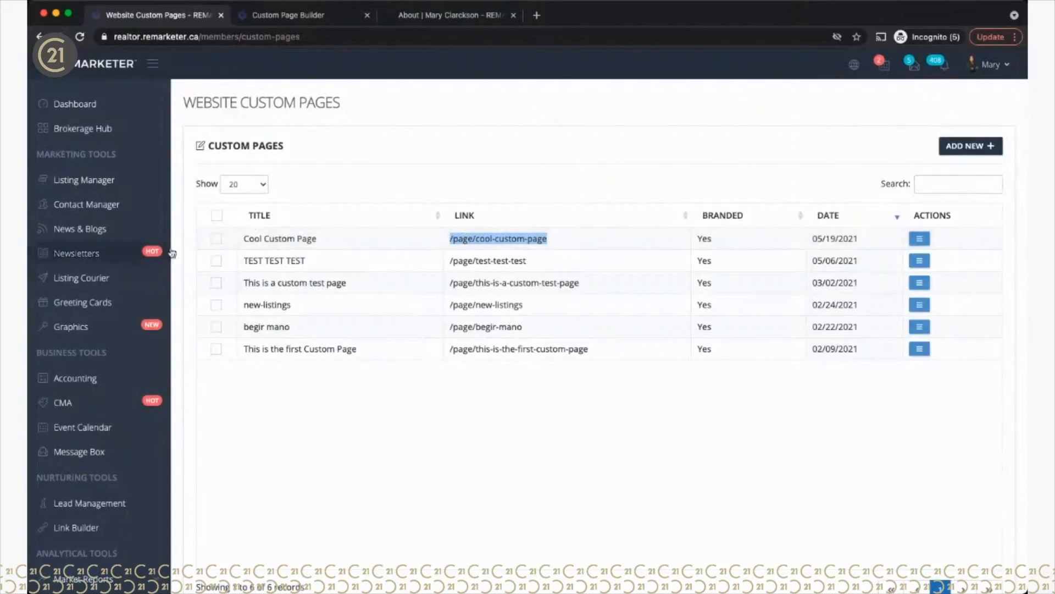
scroll(110, 531, down, 3)
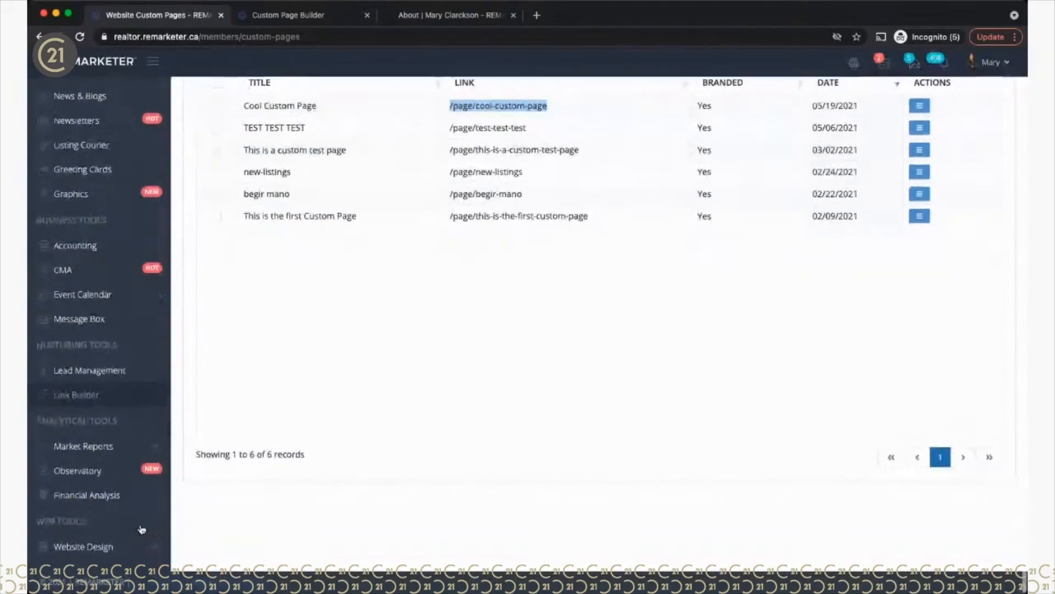
Step: Create a 'Cool Page' main menu item linked to the copied /page/cool-custom-page address
click(82, 548)
scroll(83, 494, down, 3)
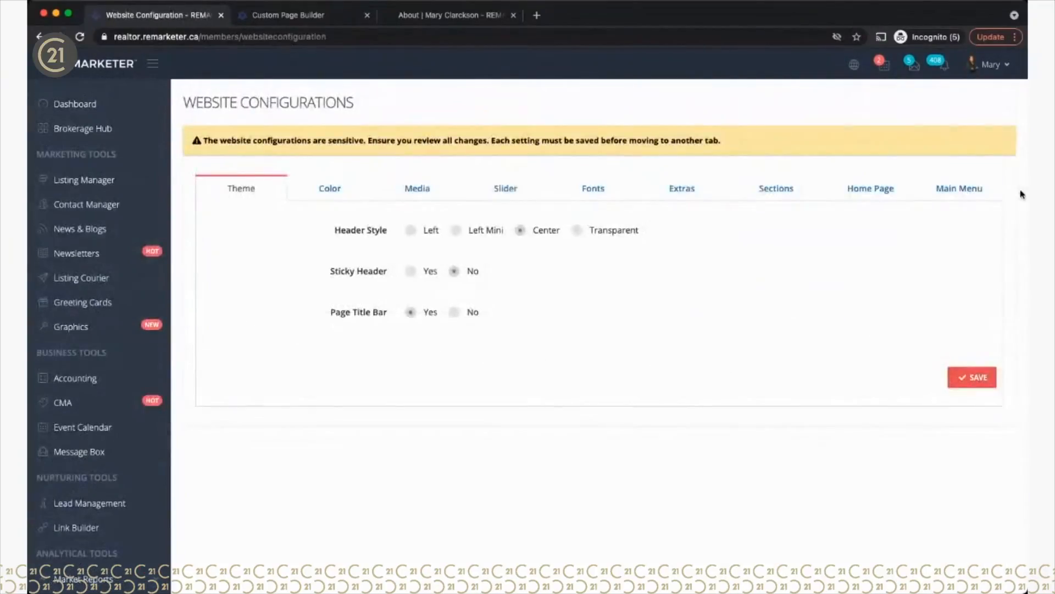
click(958, 189)
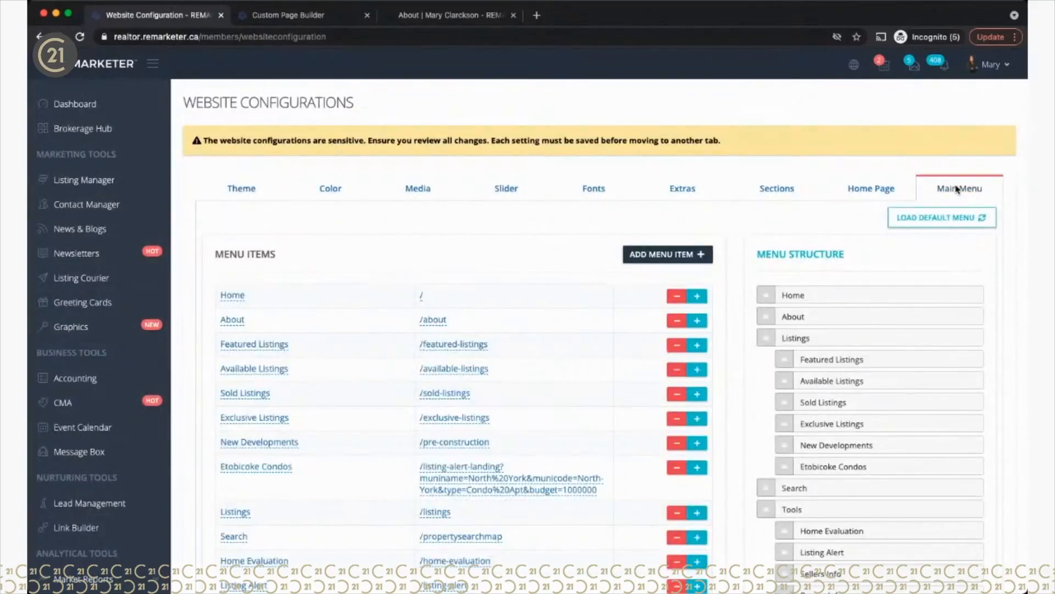
click(664, 257)
click(484, 137)
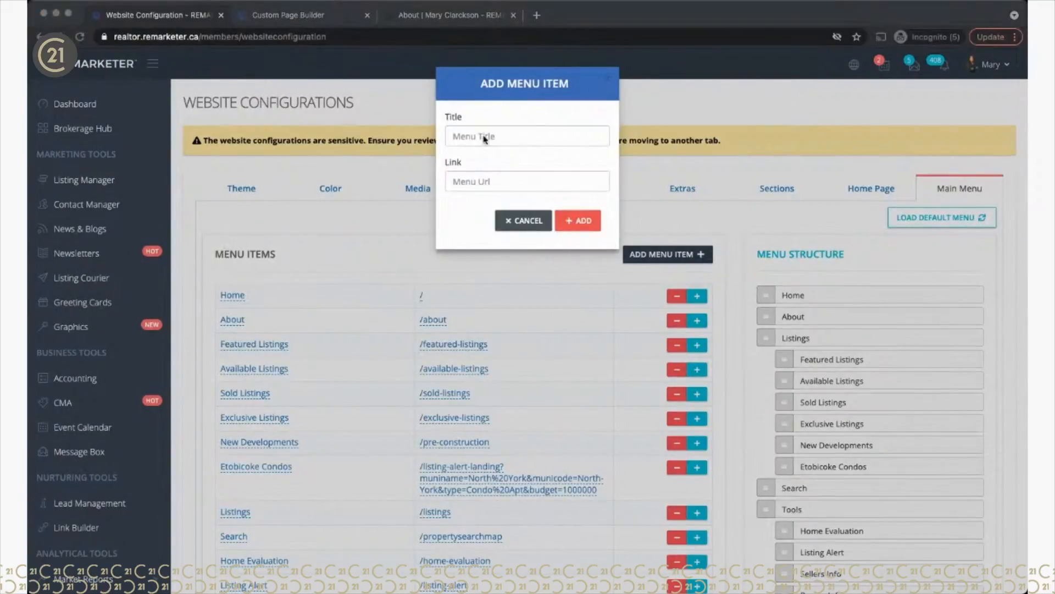
click(484, 137)
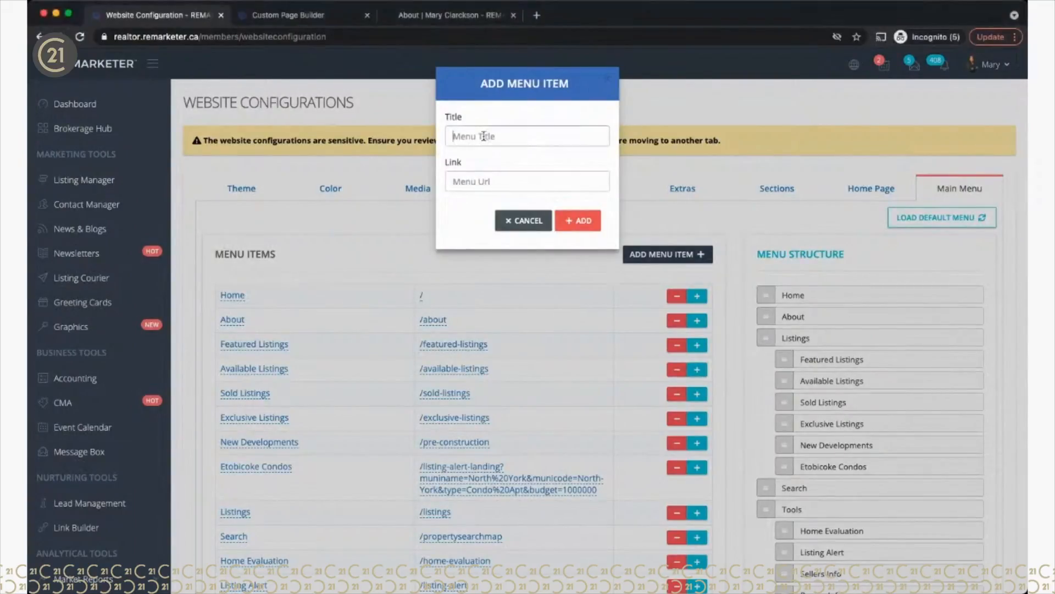
text(Cool Page)
click(462, 184)
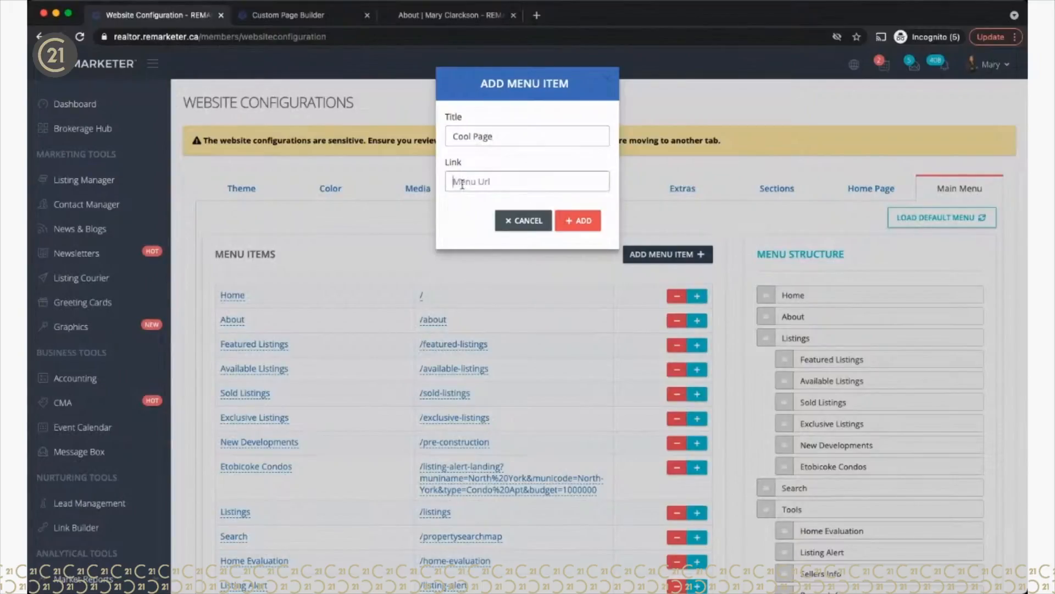
key(super+v)
click(578, 220)
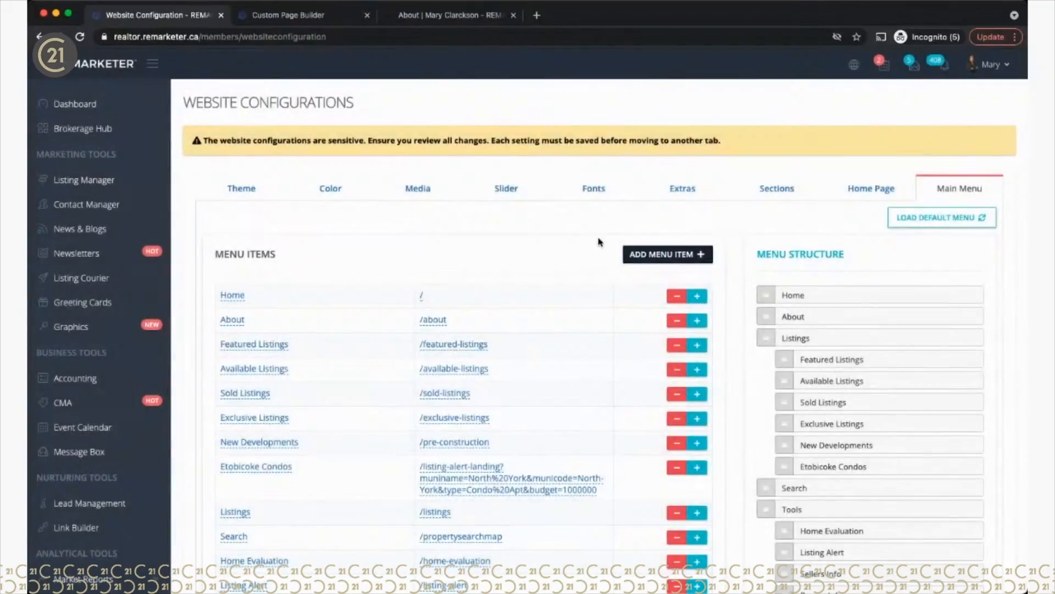
Step: Put Cool Page into the site menu in place of Go to Google and save the configuration
scroll(599, 242, down, 6)
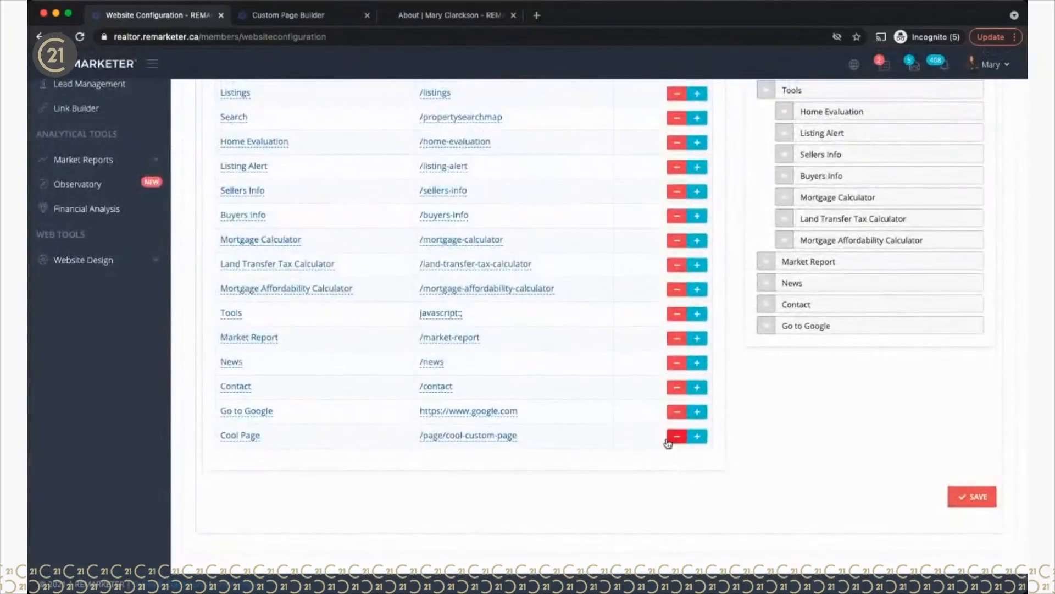
click(694, 436)
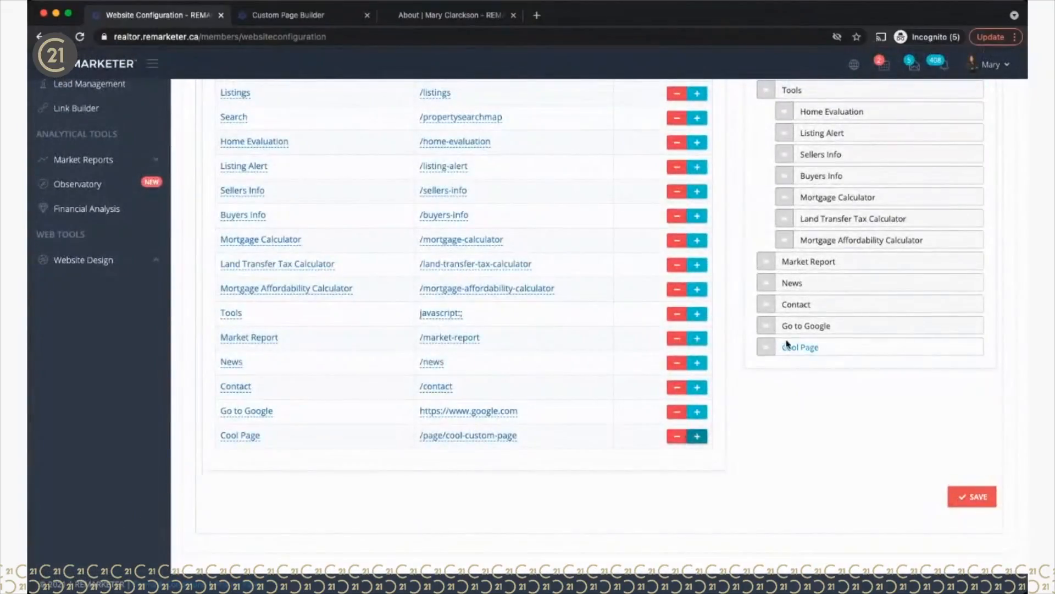
click(678, 412)
scroll(749, 383, up, 2)
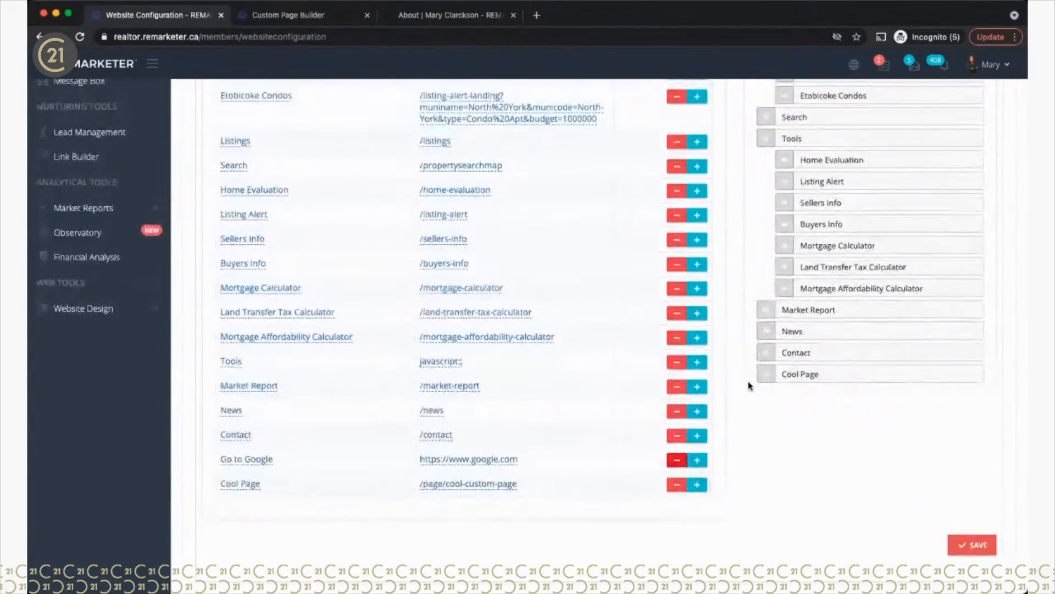
click(970, 547)
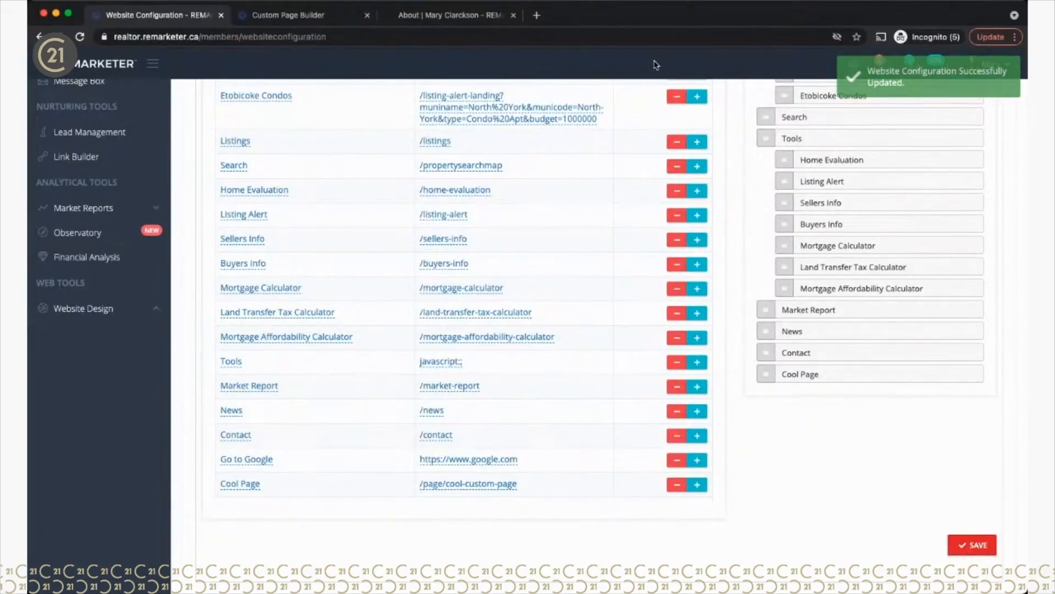
click(457, 16)
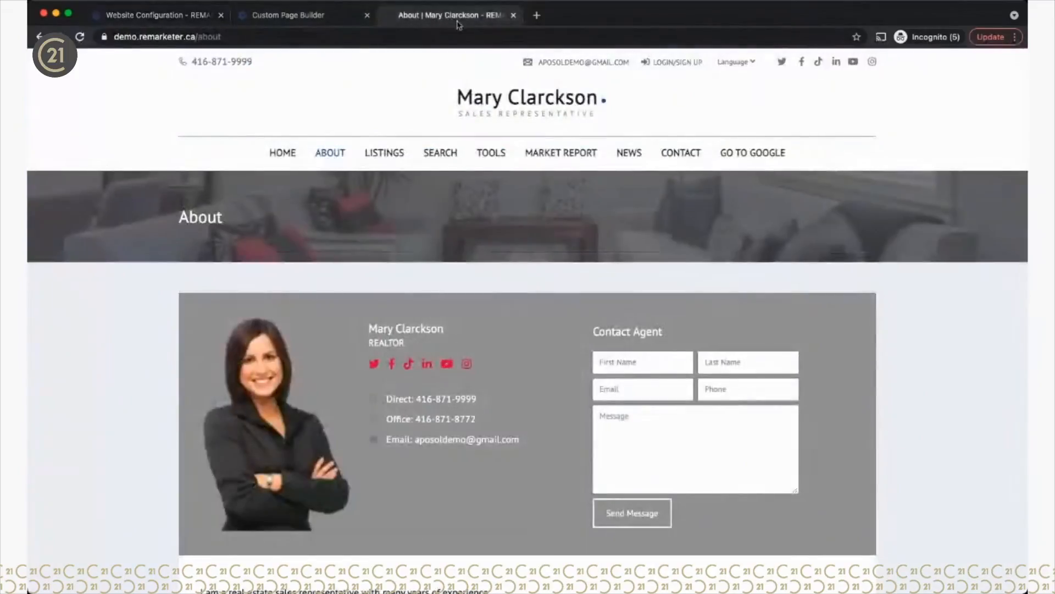
Step: Reload the site and open the new Cool Page from its menu to review it
click(80, 36)
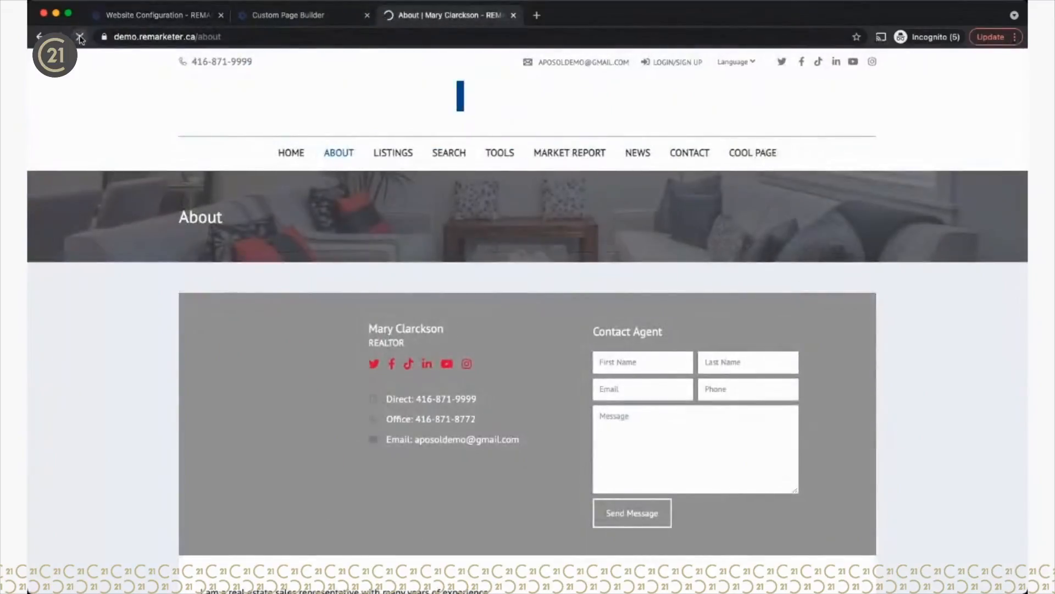
click(765, 153)
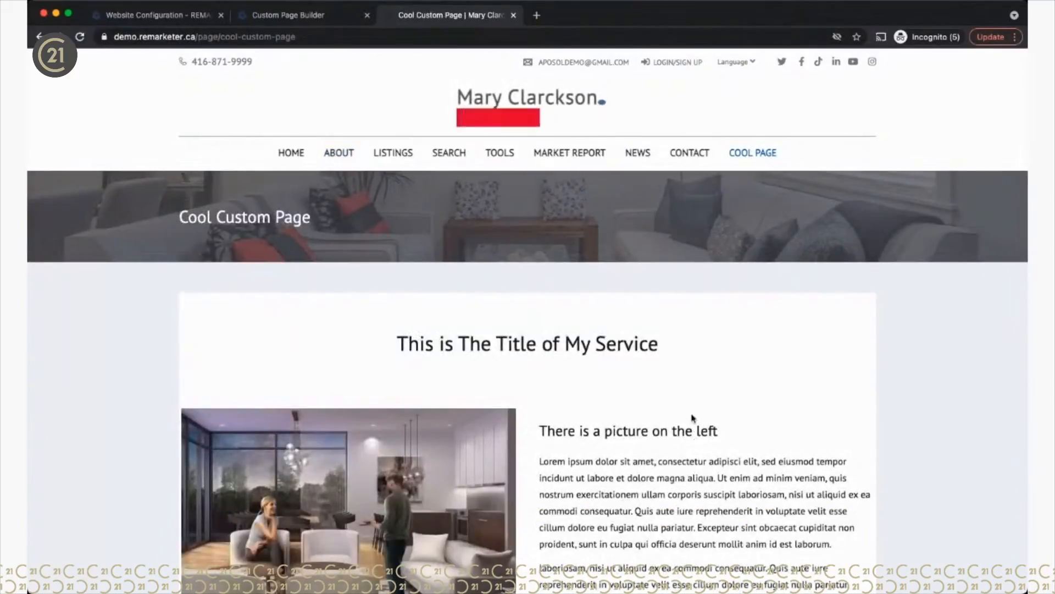
scroll(681, 412, down, 1)
scroll(697, 435, down, 10)
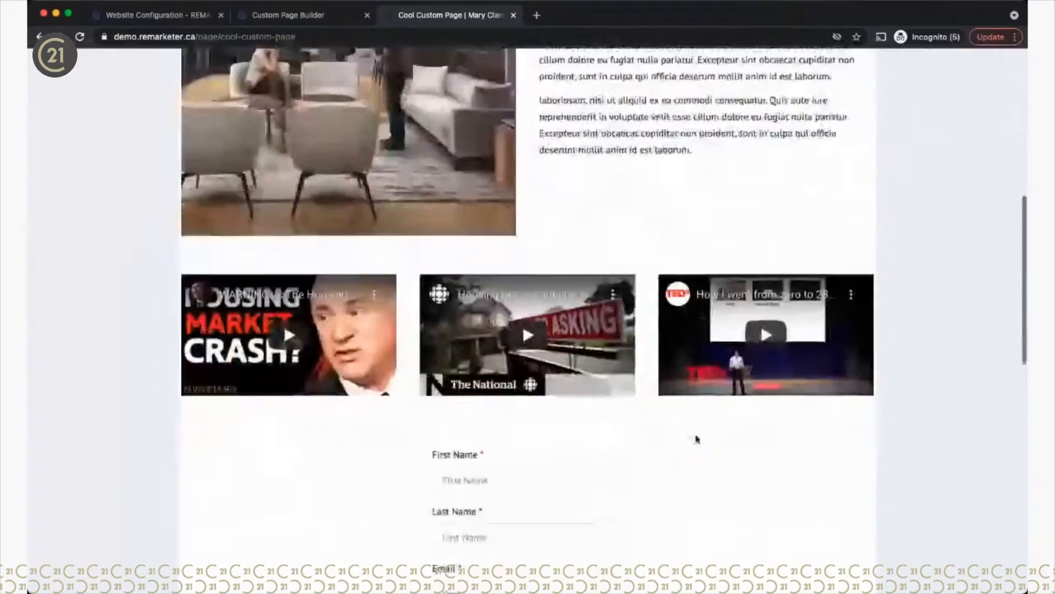
scroll(696, 438, down, 8)
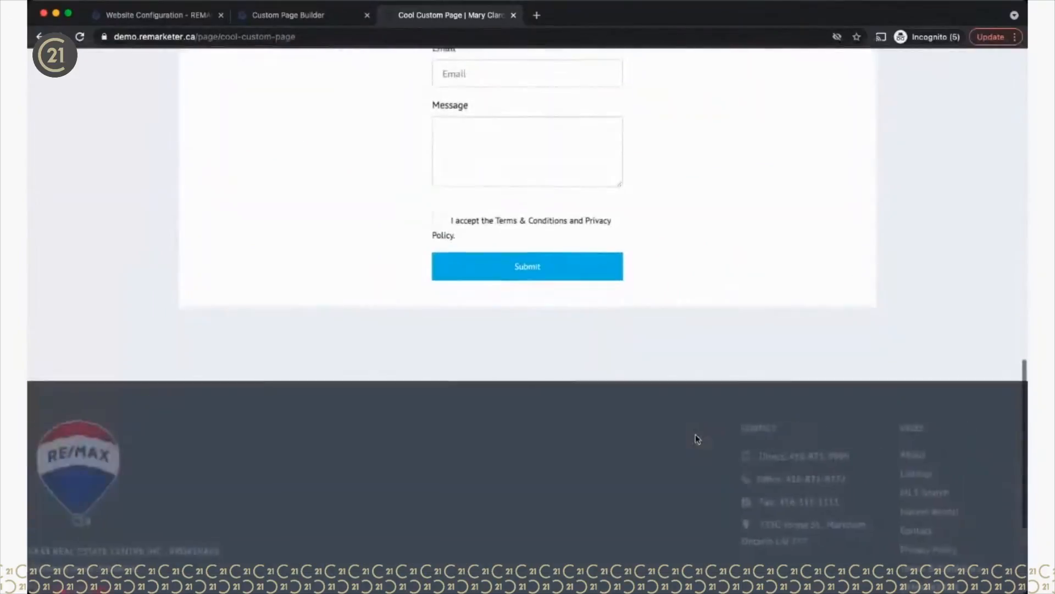
scroll(696, 438, up, 12)
Step: Play and pause the middle housing prices video, then look over the rest of the page
click(528, 455)
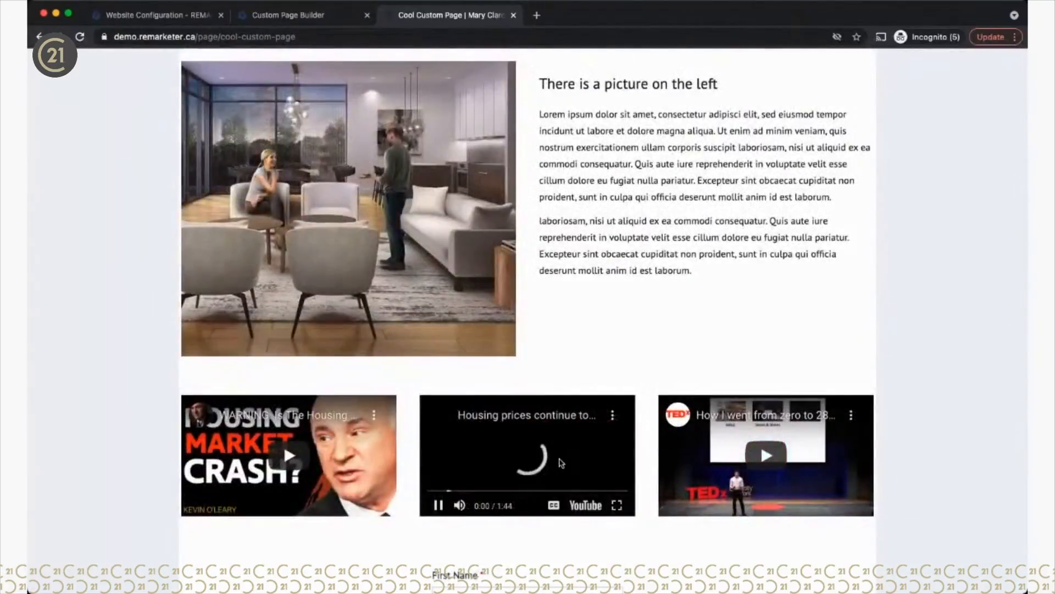
click(438, 505)
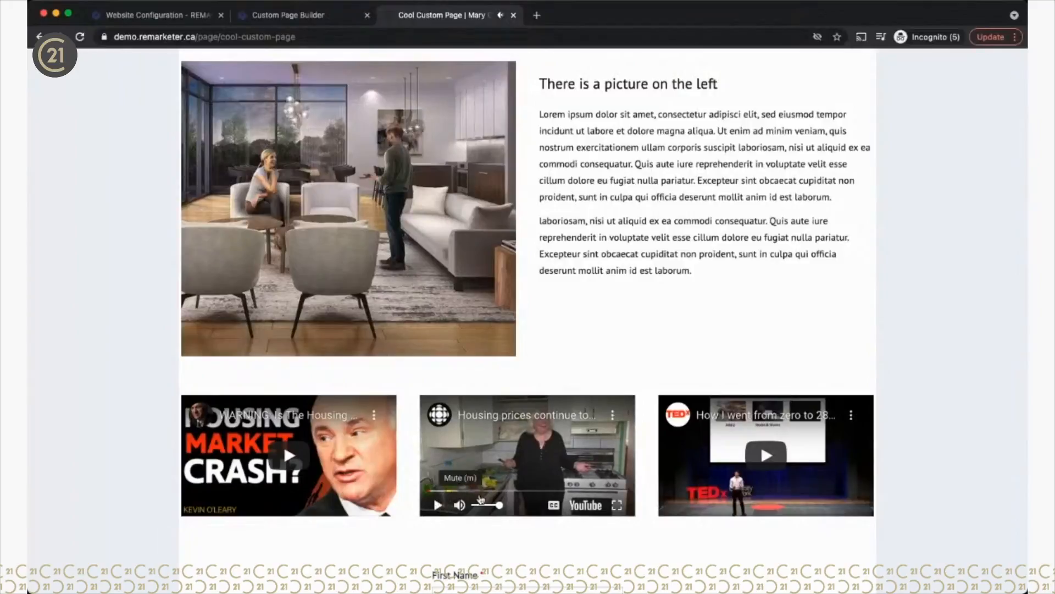
scroll(665, 541, down, 8)
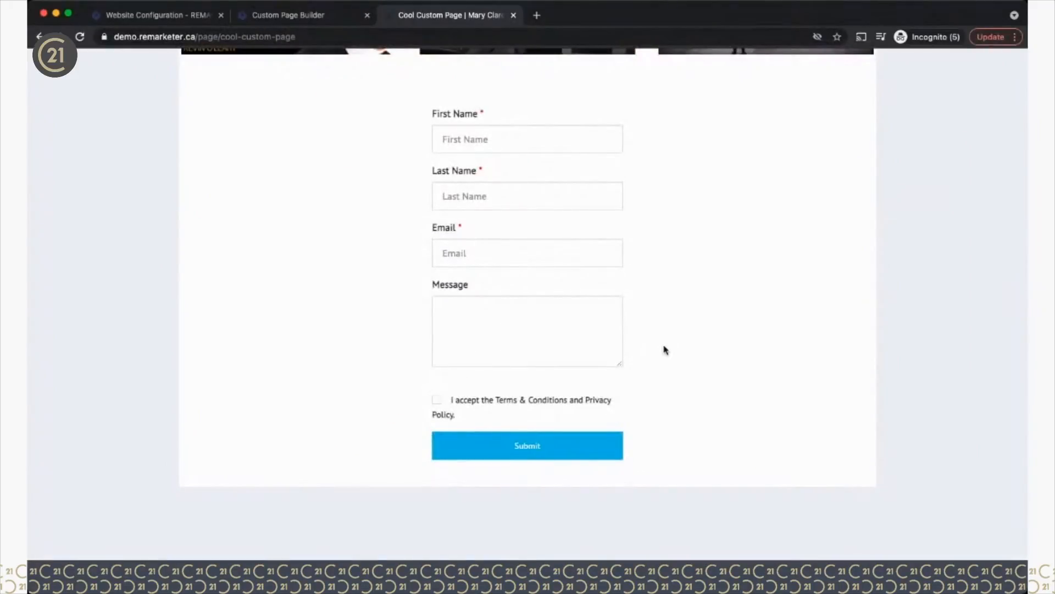
scroll(665, 349, up, 5)
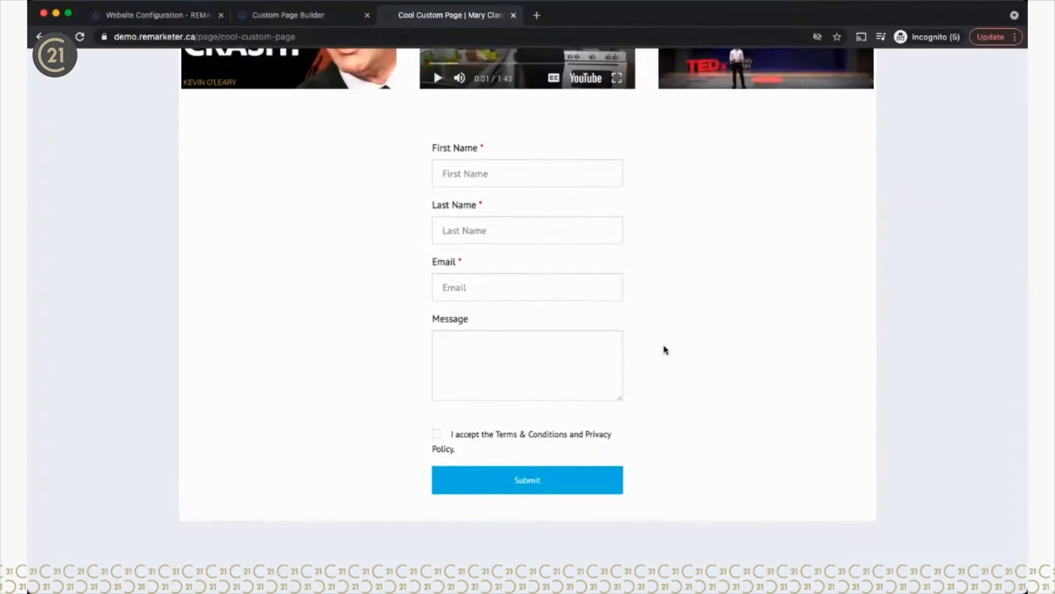
scroll(666, 349, up, 6)
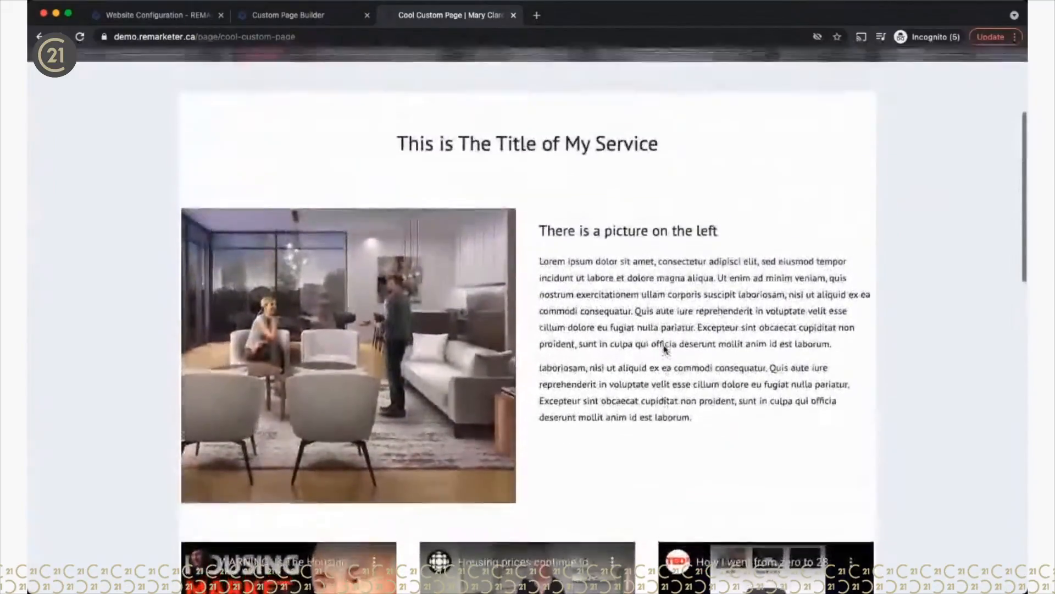
scroll(664, 346, up, 4)
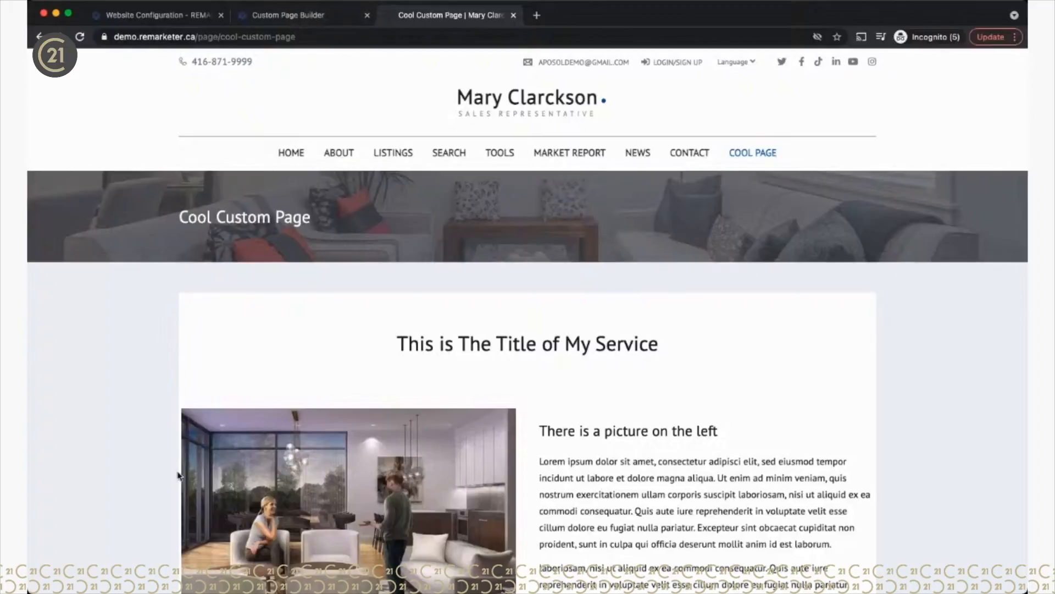
scroll(178, 476, down, 8)
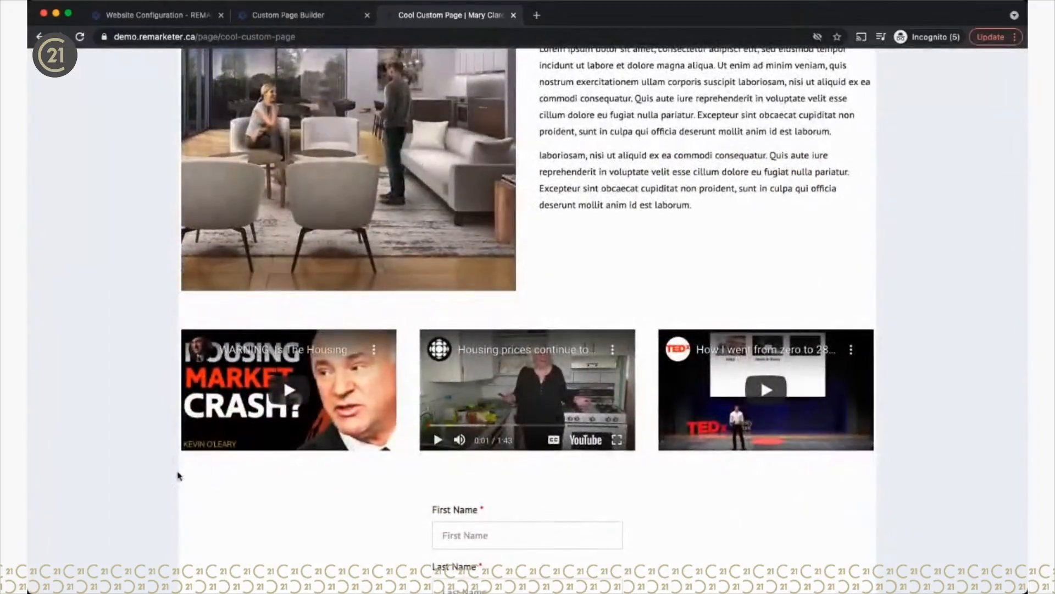
scroll(179, 476, down, 5)
scroll(178, 476, up, 5)
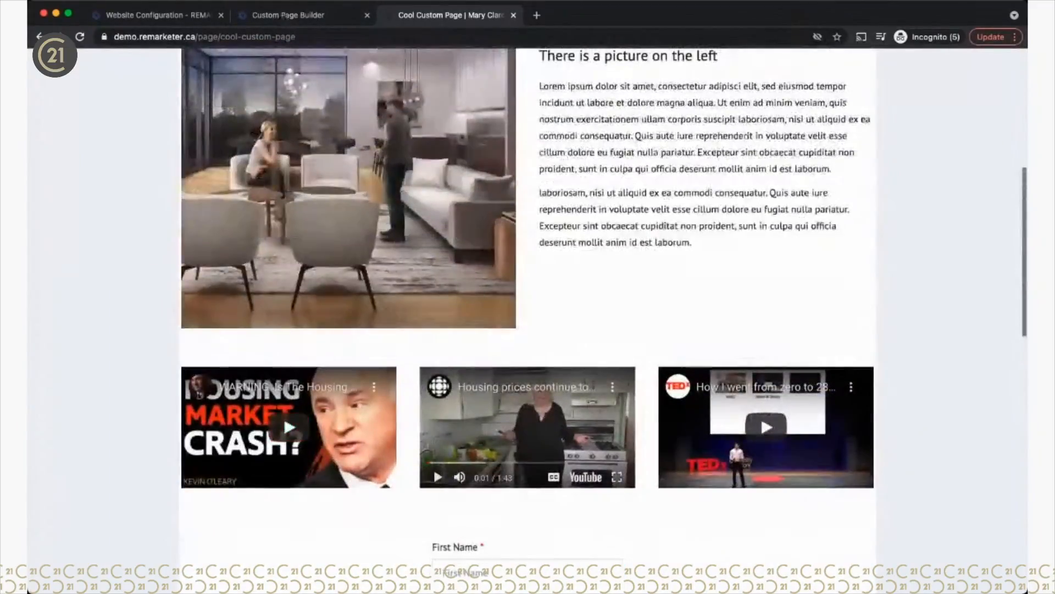
click(272, 17)
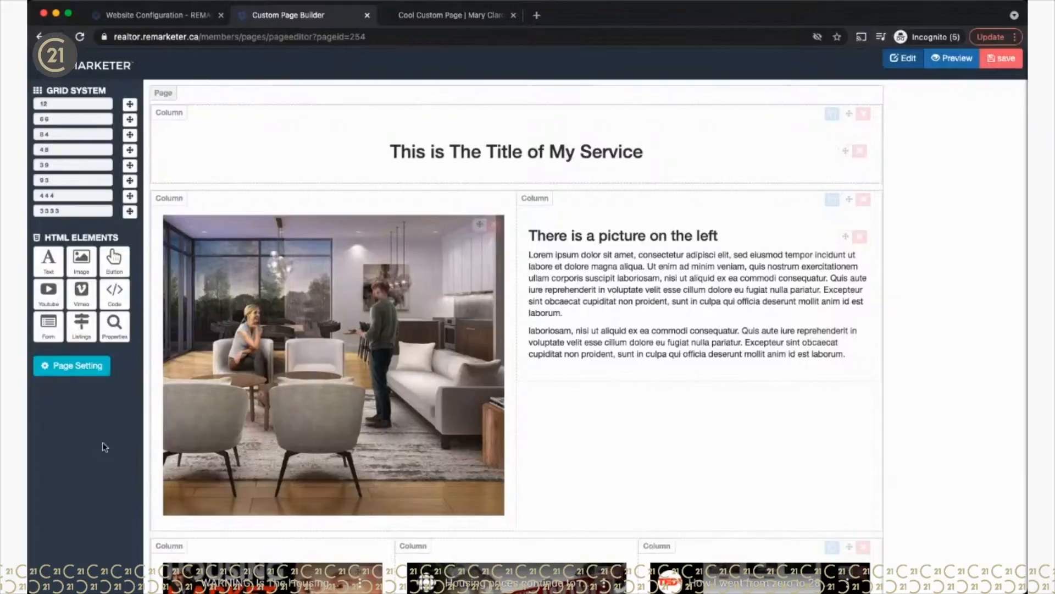
Step: Add a 'Click Me !' button beneath the Lorem ipsum text in the right column
scroll(437, 448, down, 1)
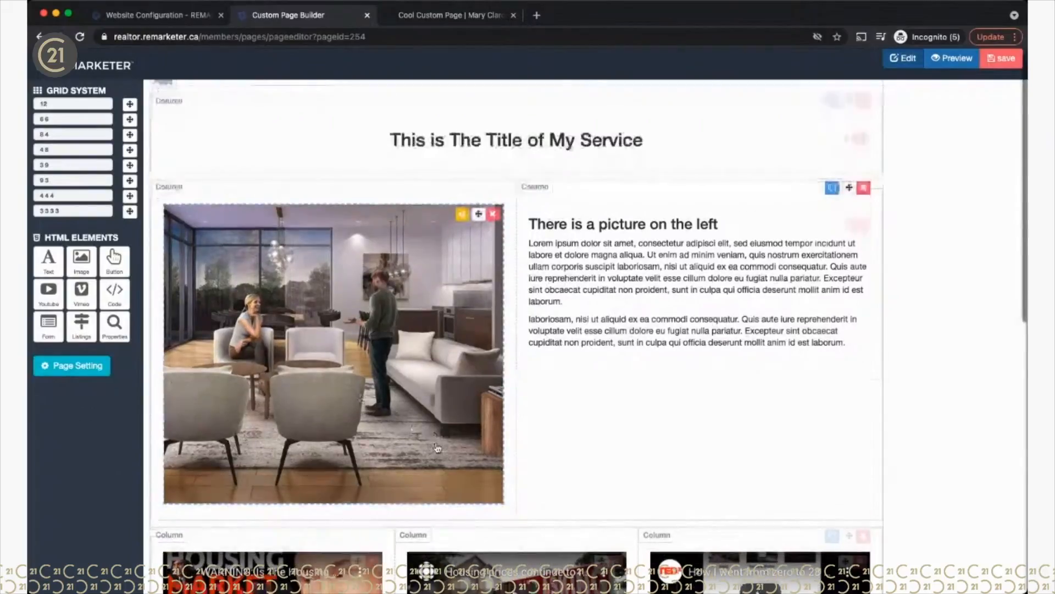
scroll(438, 448, down, 10)
scroll(436, 444, down, 6)
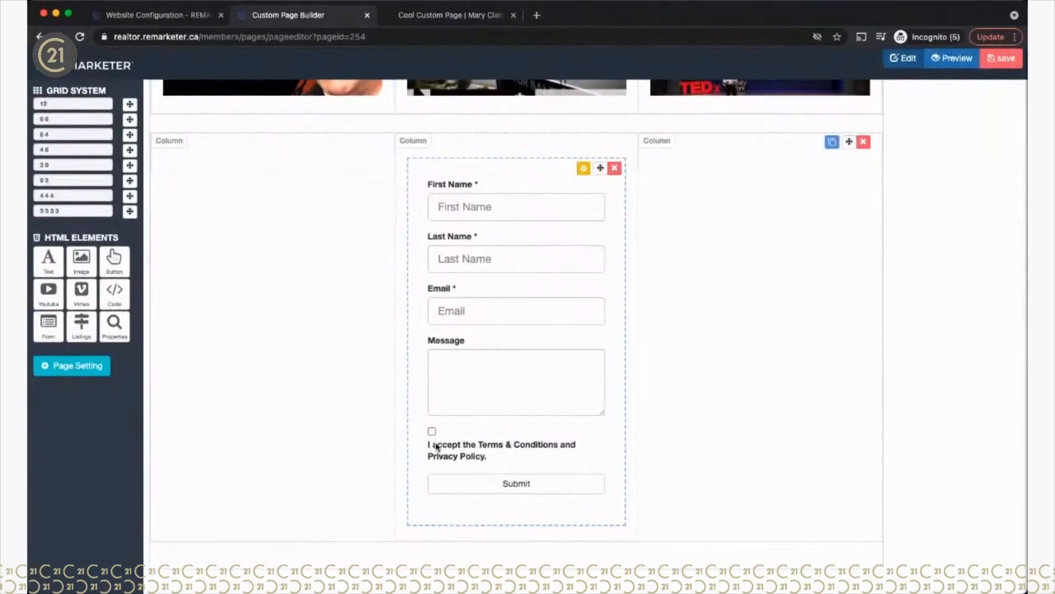
scroll(437, 448, up, 8)
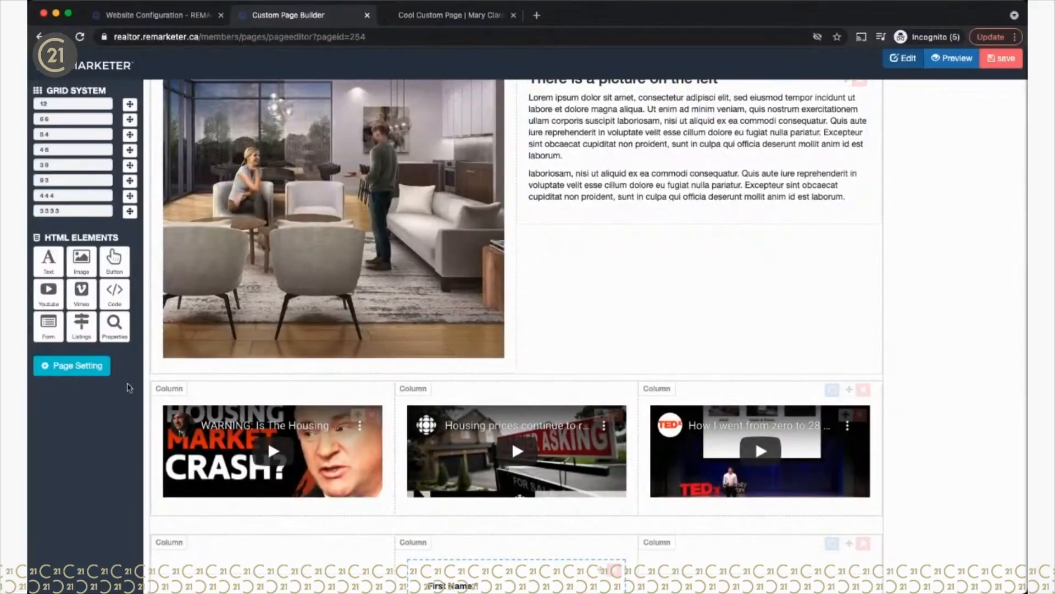
scroll(131, 391, up, 2)
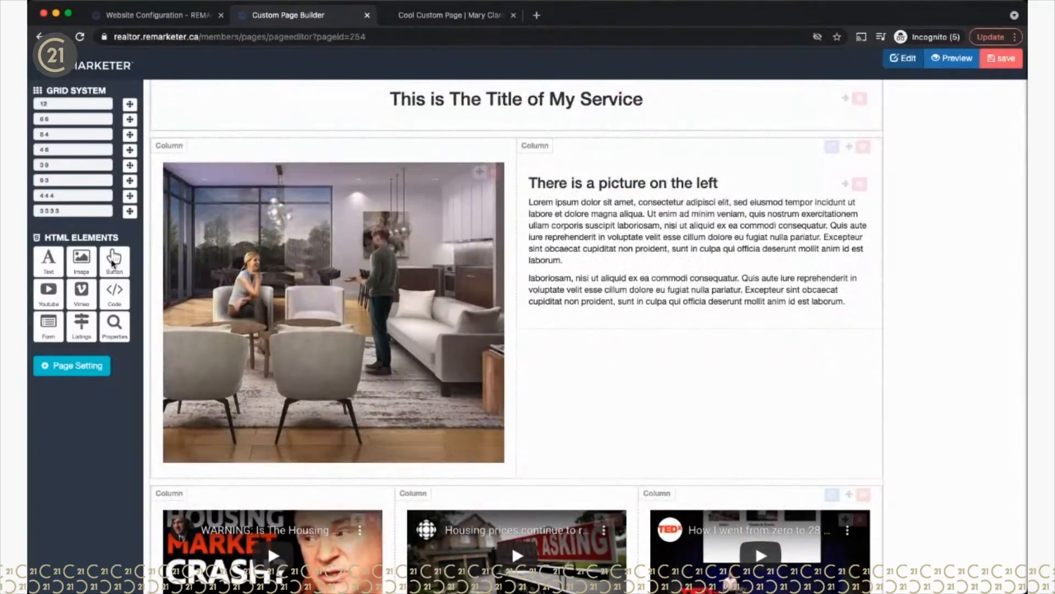
drag(112, 265, 561, 400)
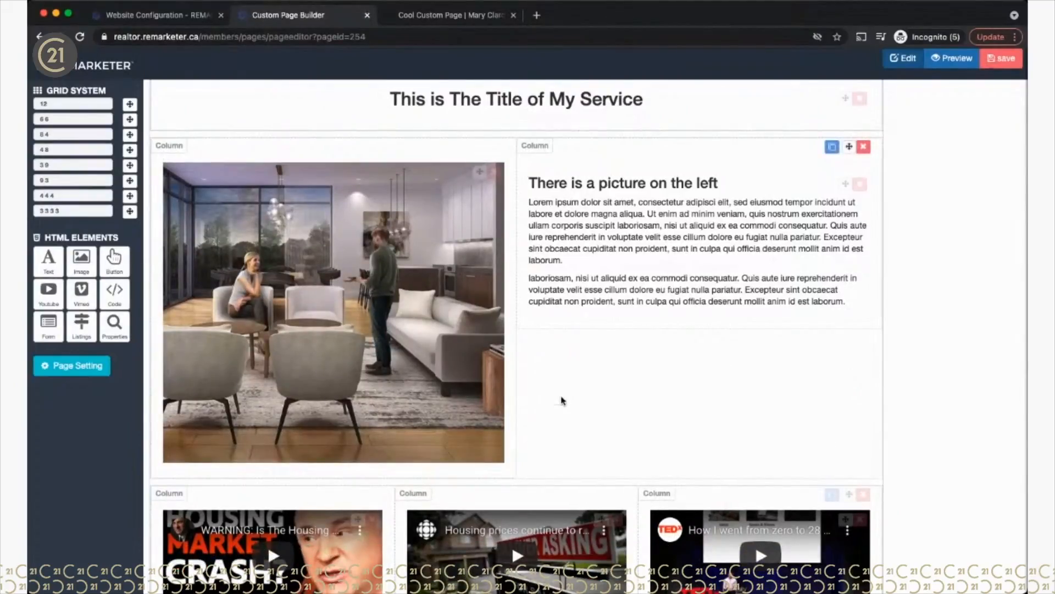
drag(113, 267, 562, 325)
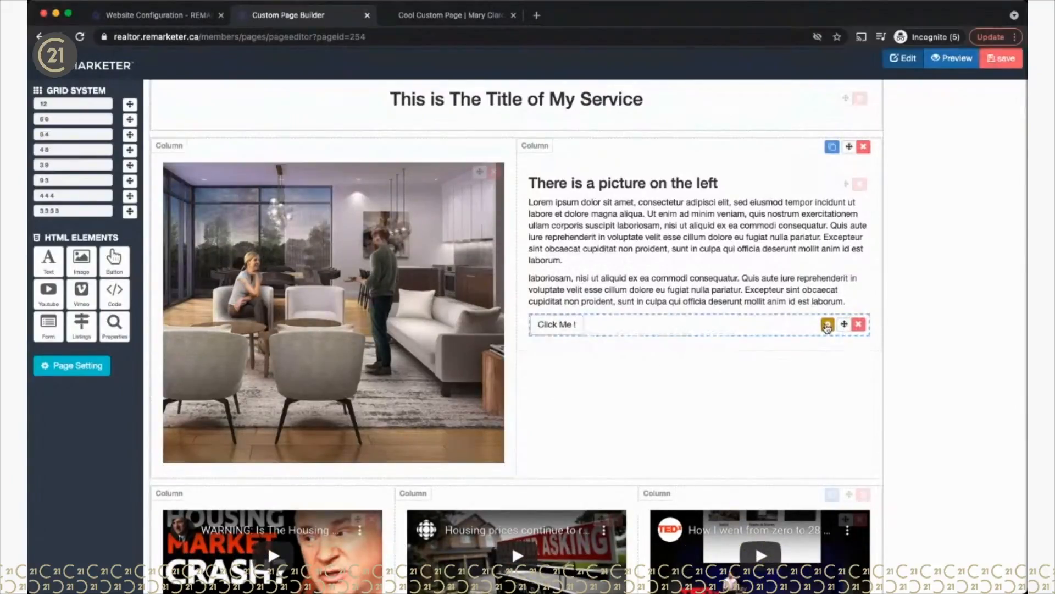
click(826, 325)
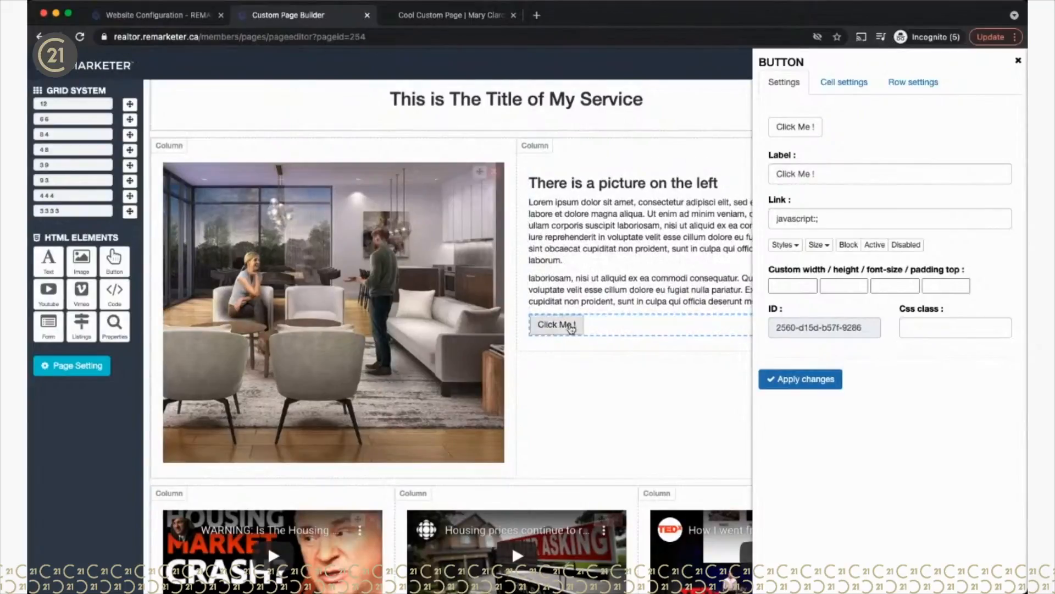
Step: Change the button's label to 'Contact Me' and empty its Link field
drag(831, 174, 763, 179)
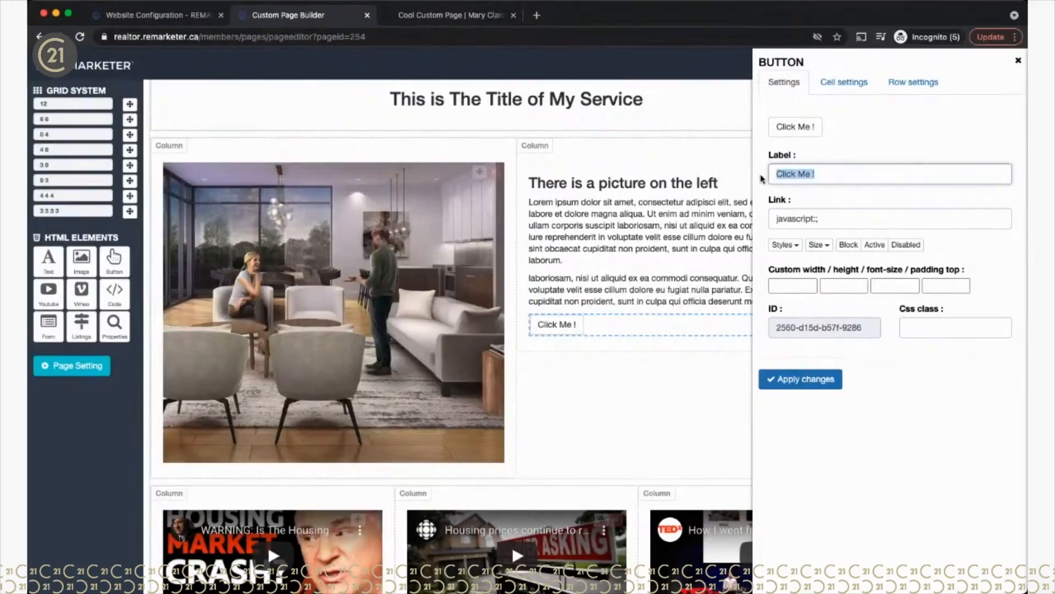
text(RE)
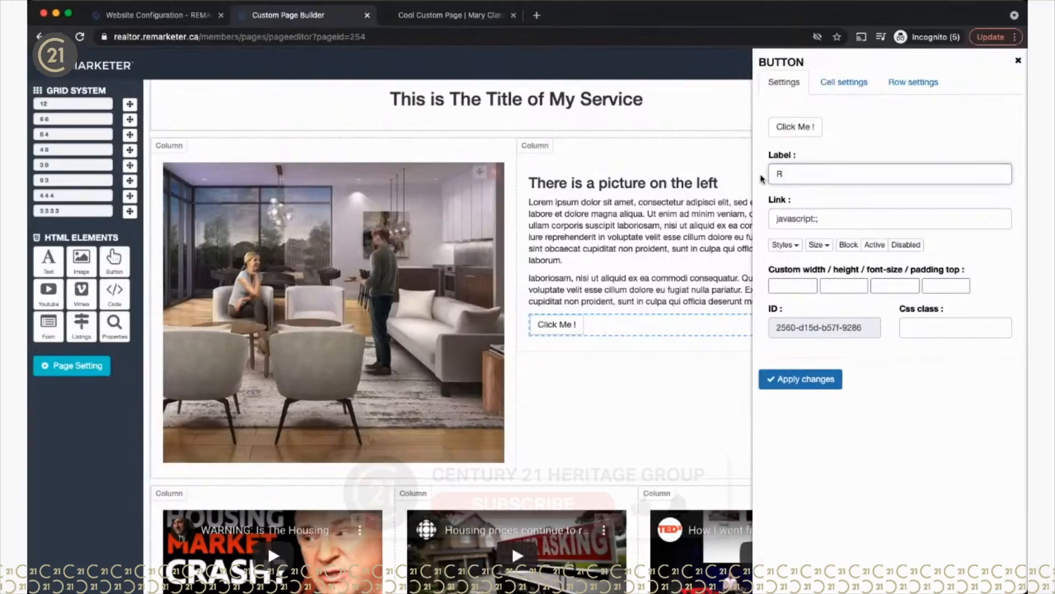
key(BackSpace)
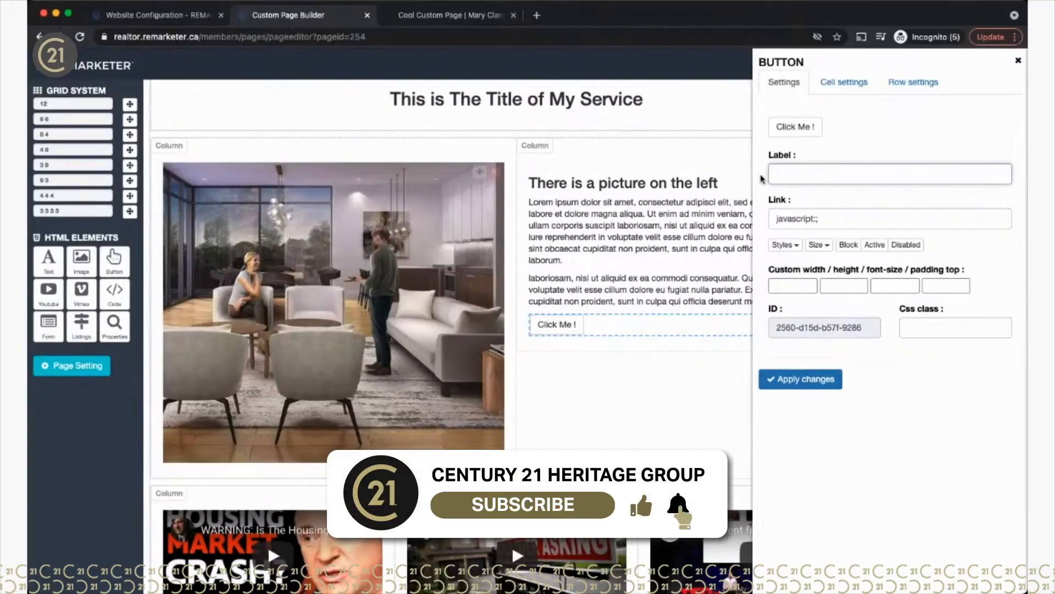
text(Contact Me)
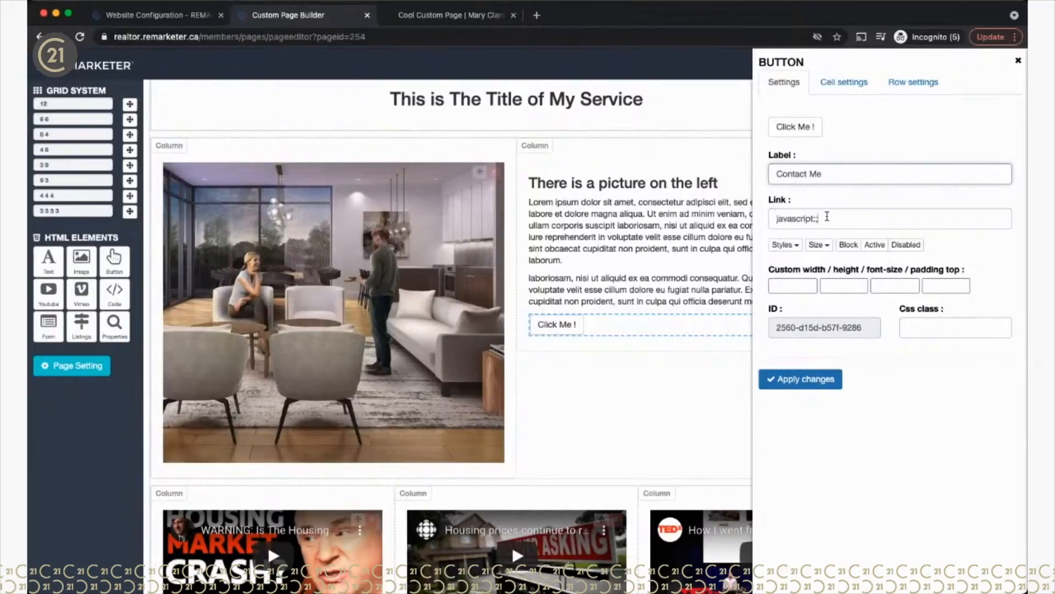
drag(827, 216, 764, 219)
key(BackSpace)
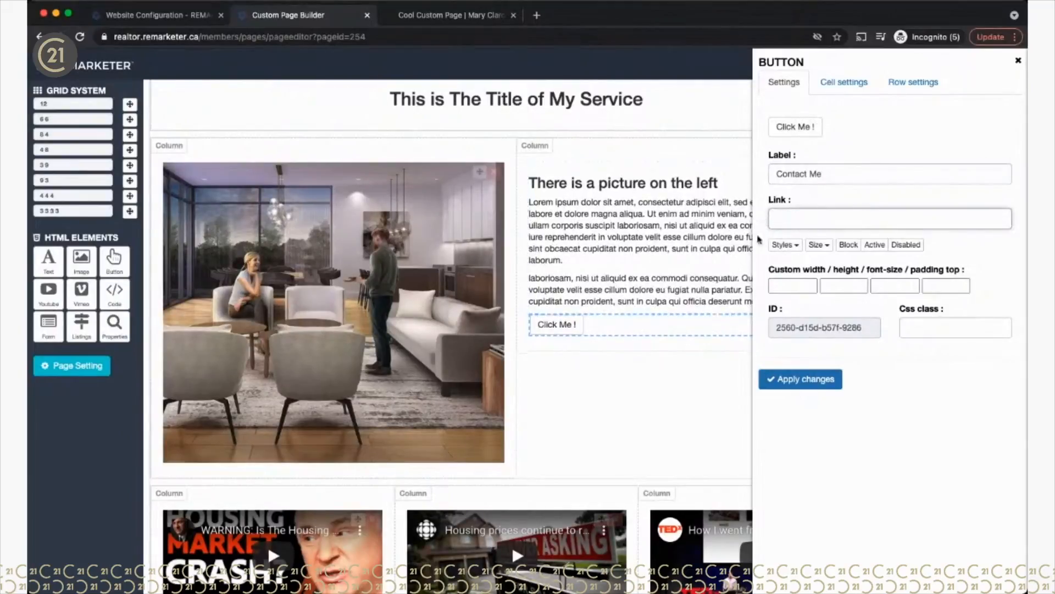
click(152, 17)
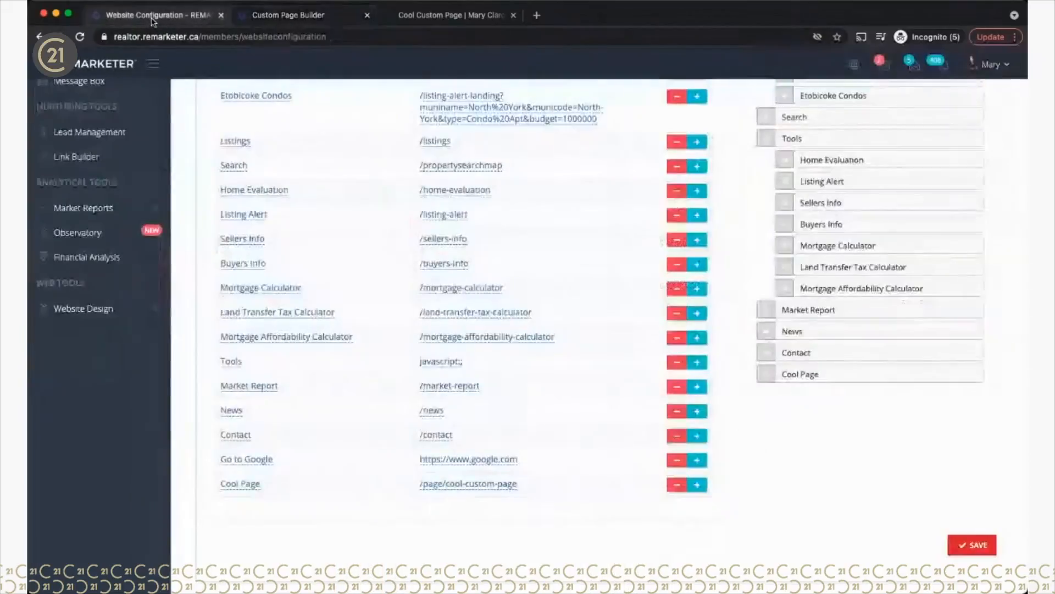
Step: Copy the Contact menu item's /contact address for use as the button's link
scroll(444, 152, up, 3)
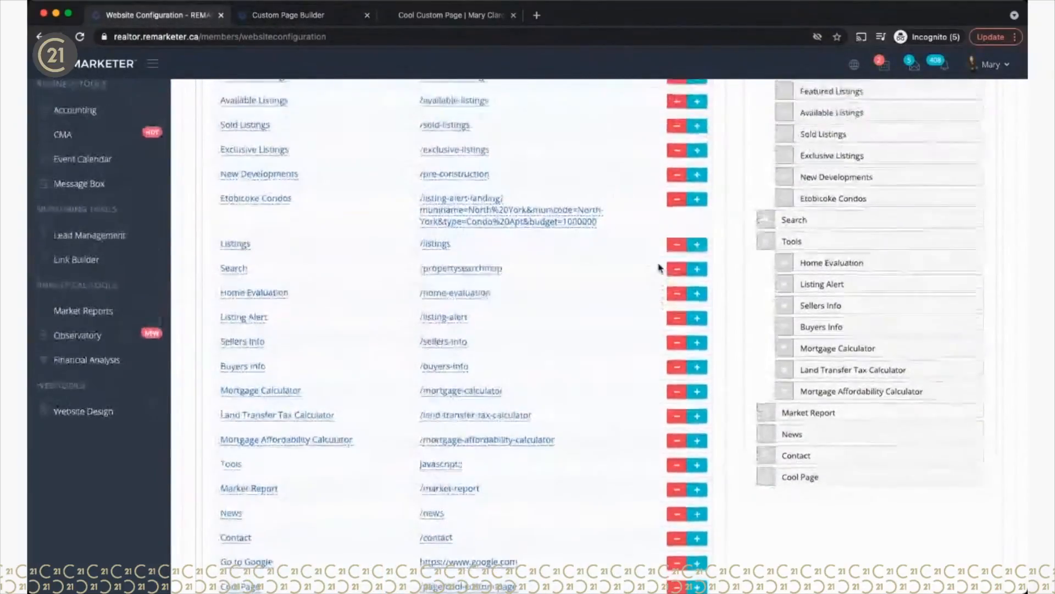
scroll(641, 344, up, 4)
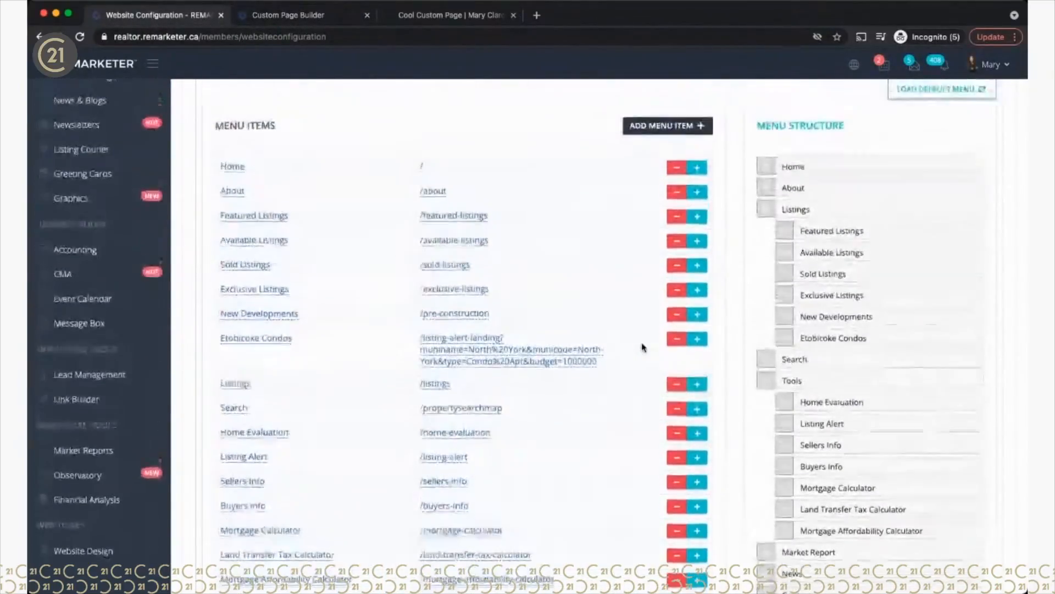
scroll(777, 287, down, 5)
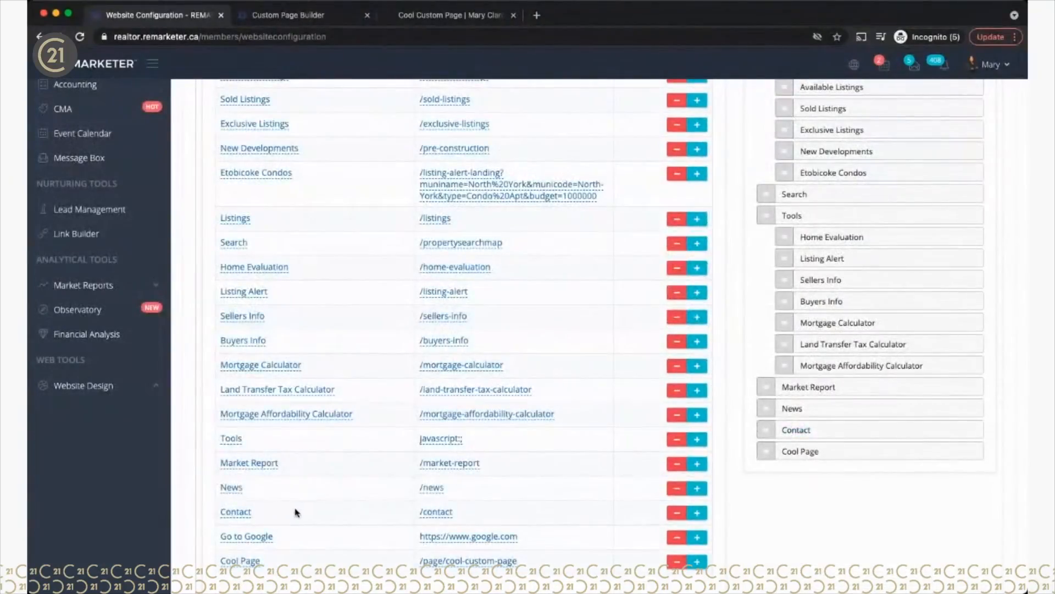
drag(455, 514, 415, 513)
key(super+c)
click(308, 18)
click(793, 218)
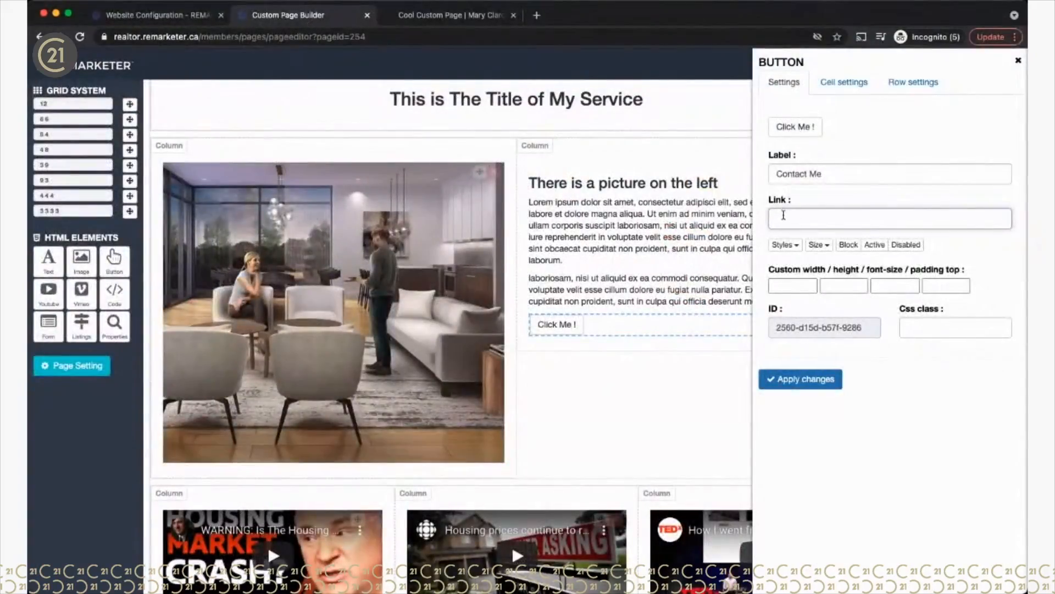
Step: Paste /contact as the button's link, removing the stray leading space
key(super+v)
key(BackSpace)
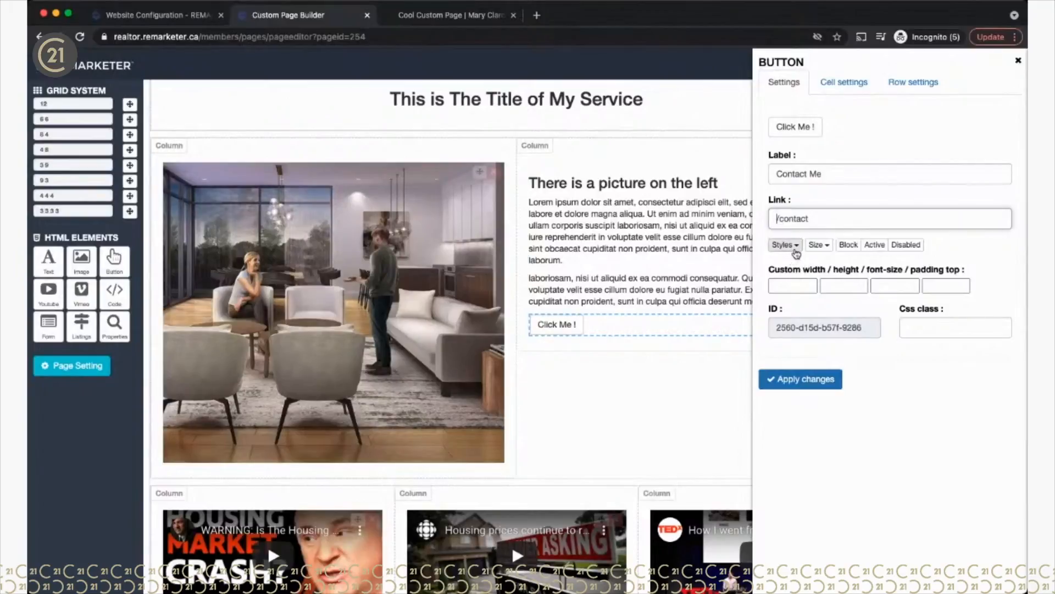
click(797, 250)
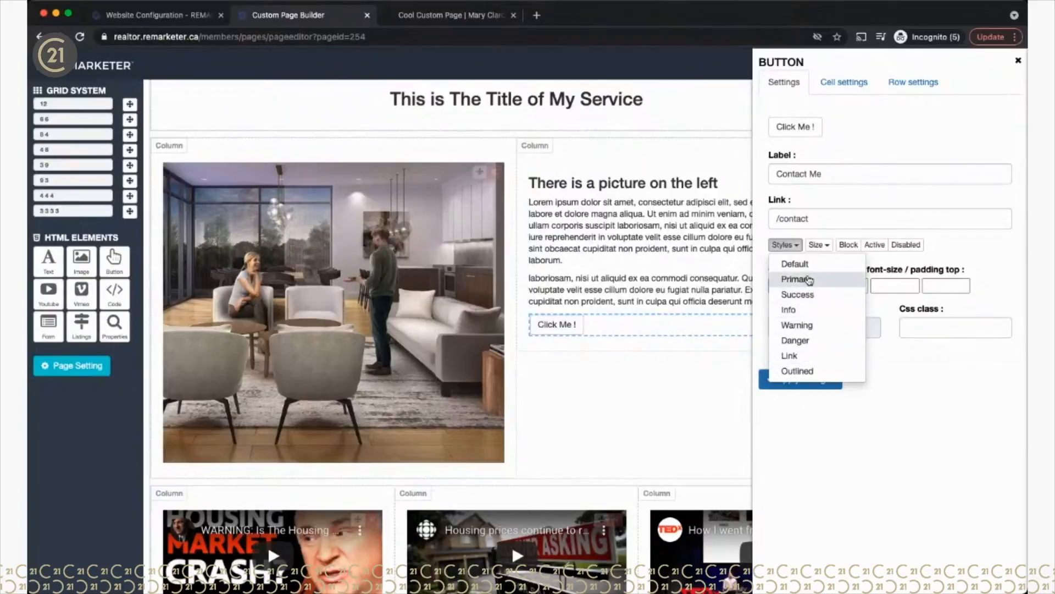
Step: After trying Info and Warning, give the button the red Danger style and Large size
click(802, 295)
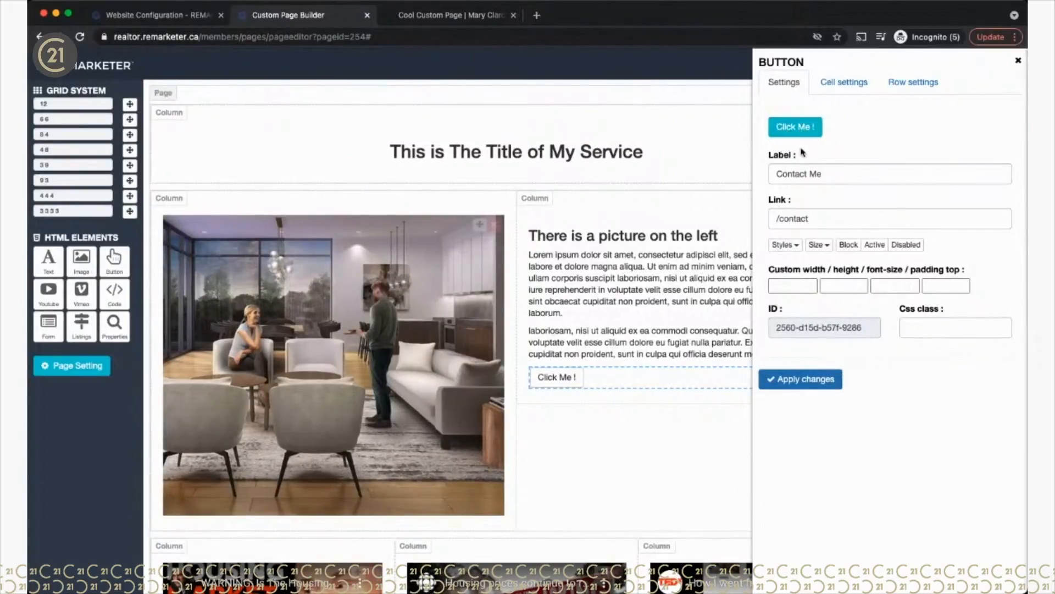
click(787, 245)
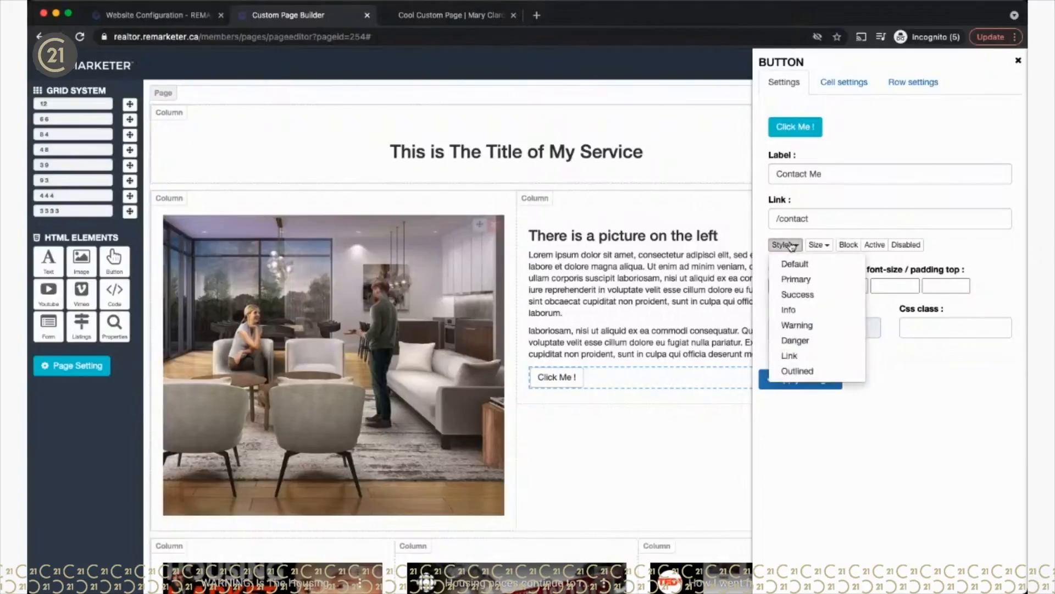
click(796, 324)
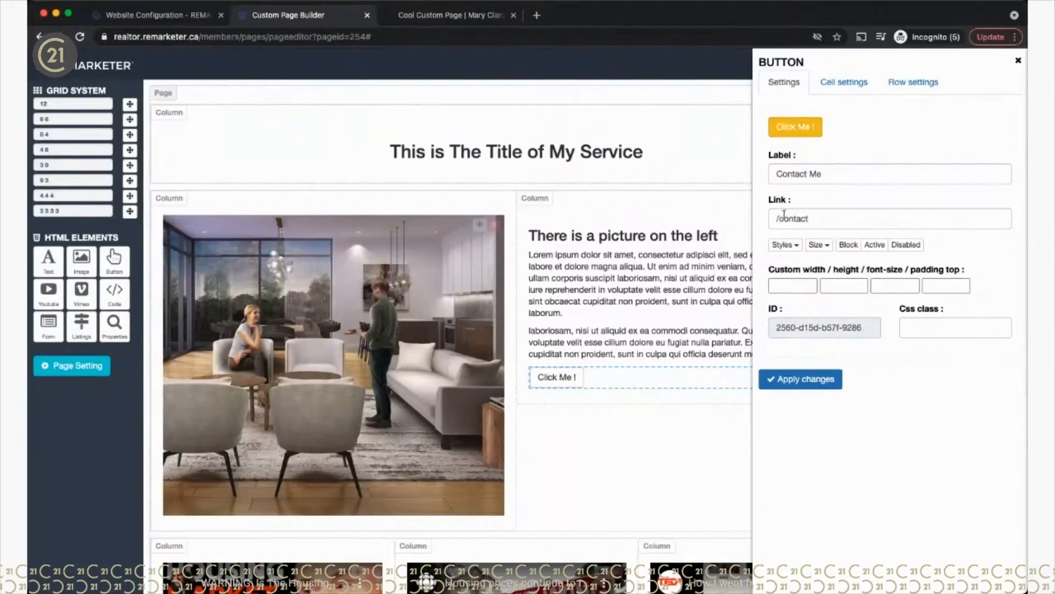
click(783, 245)
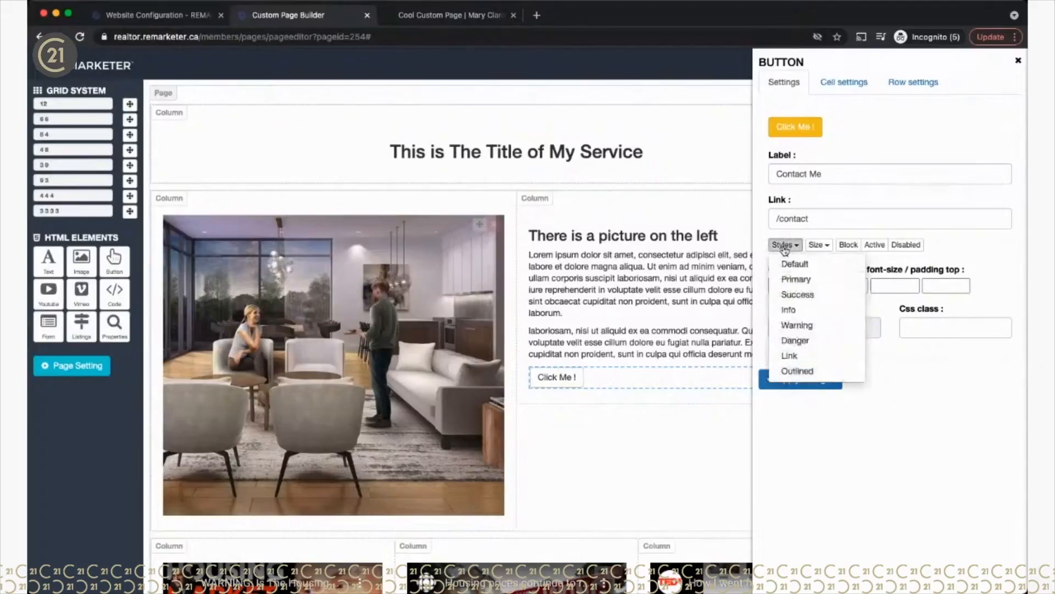
click(797, 341)
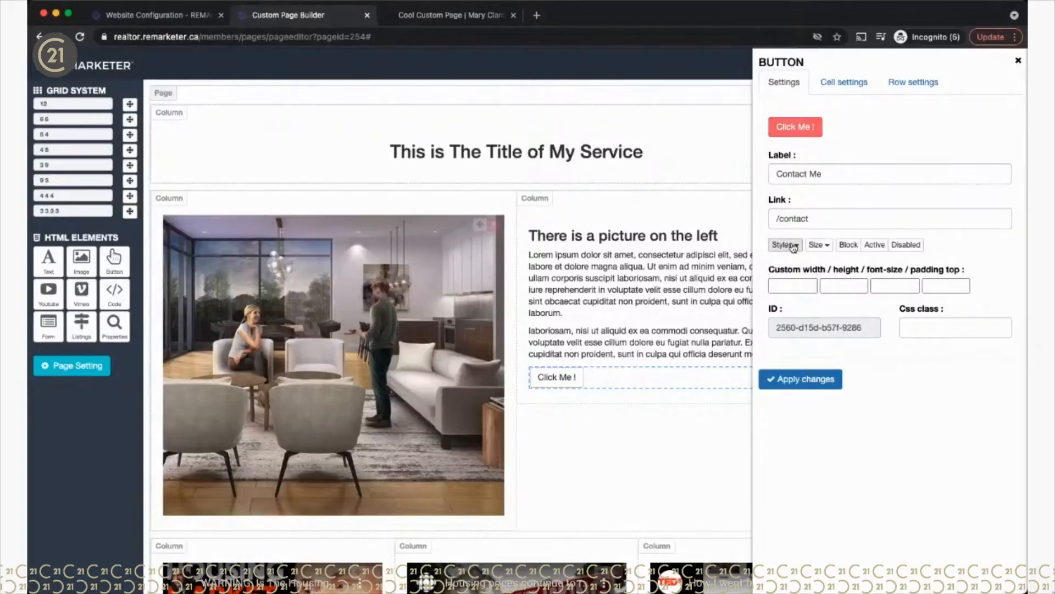
click(821, 249)
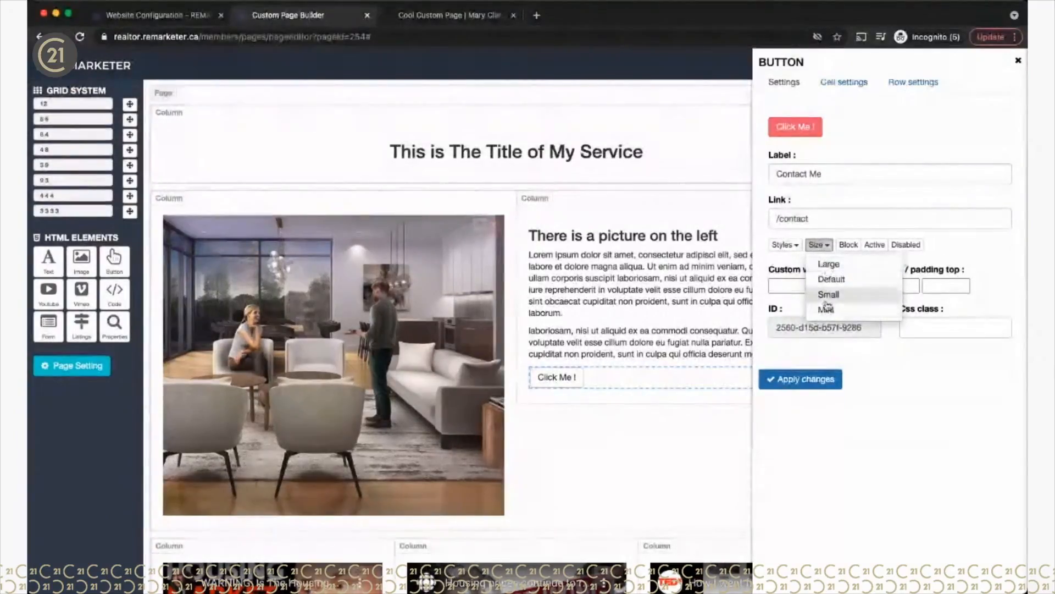
click(829, 267)
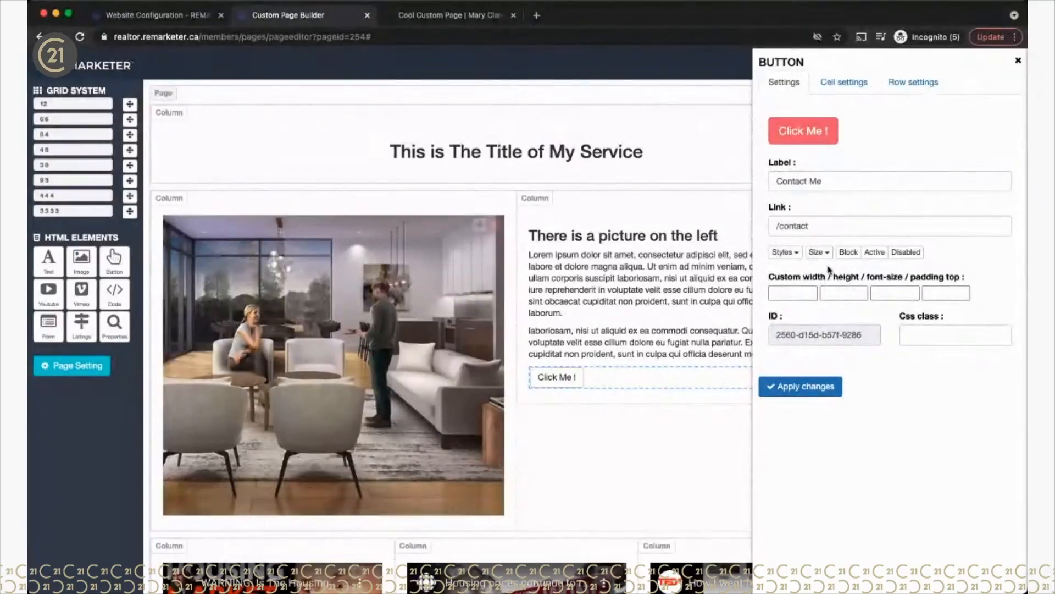
click(829, 254)
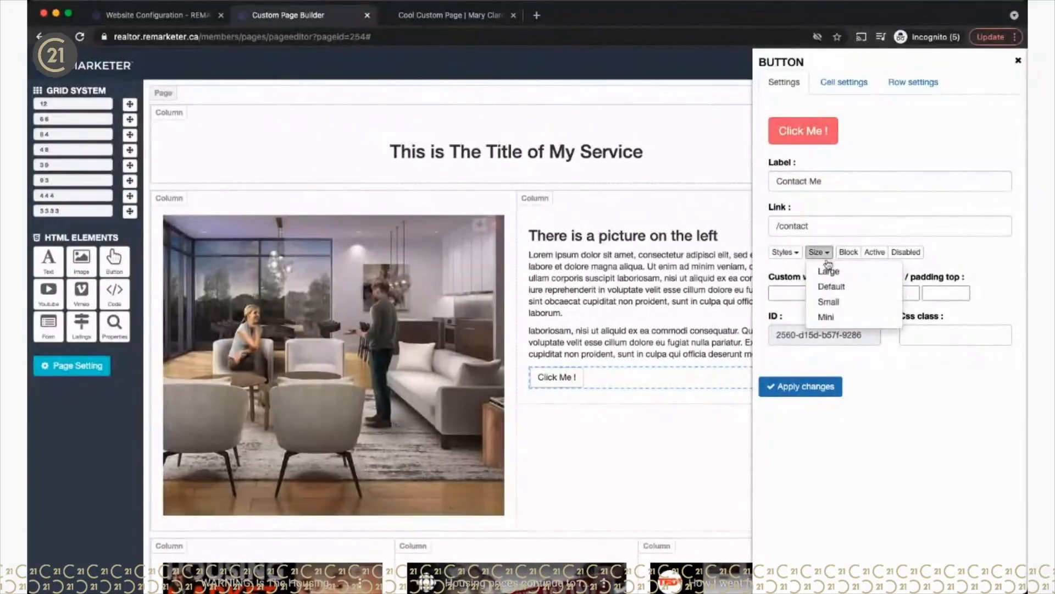
click(955, 252)
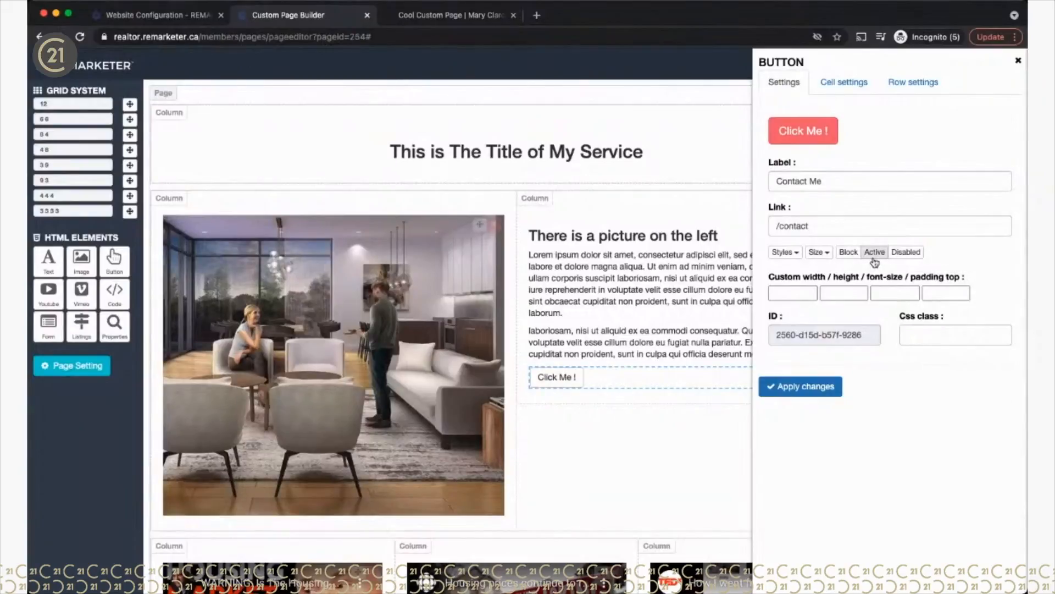
Step: Make the button full-width with Block, leaving Active and Disabled off, and apply the changes
click(907, 253)
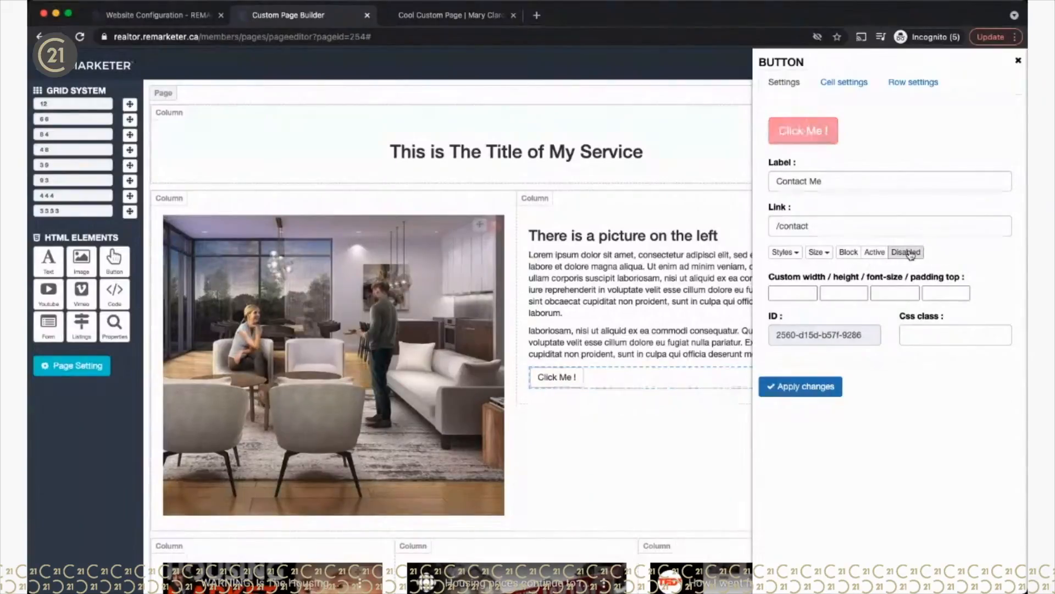
click(875, 253)
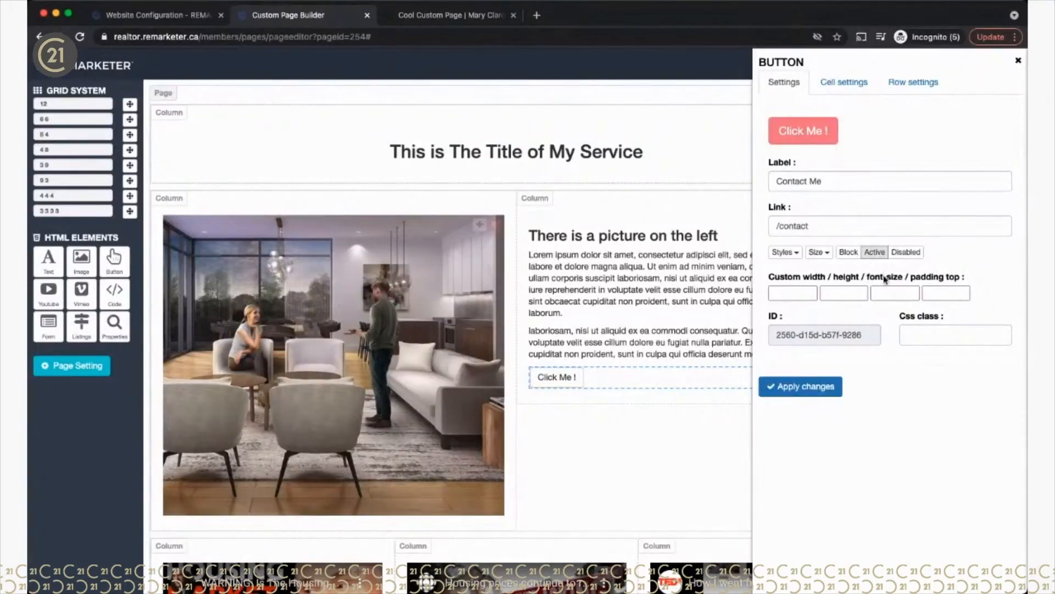
click(849, 253)
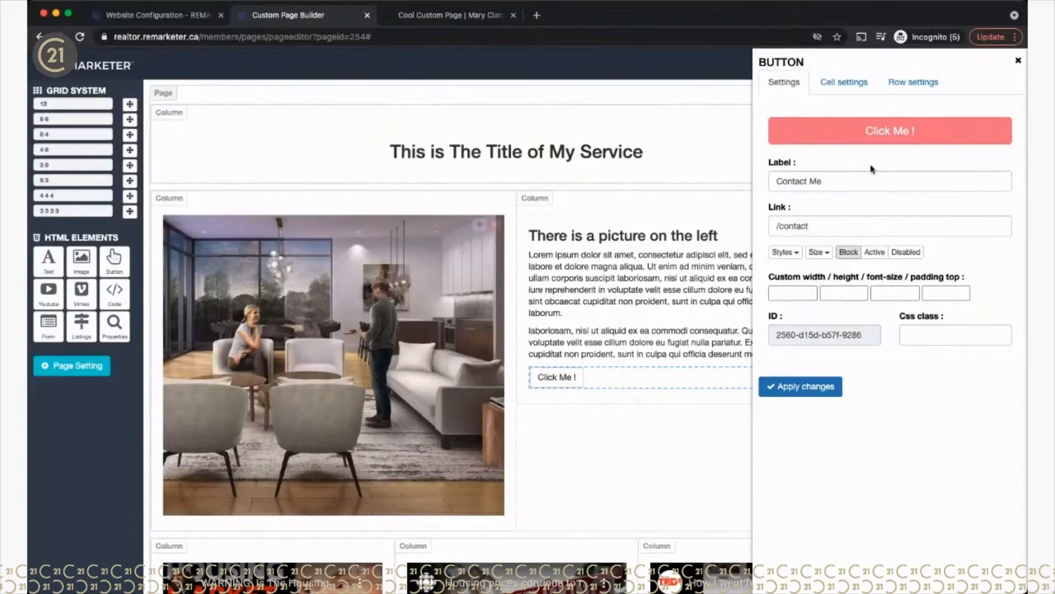
click(876, 251)
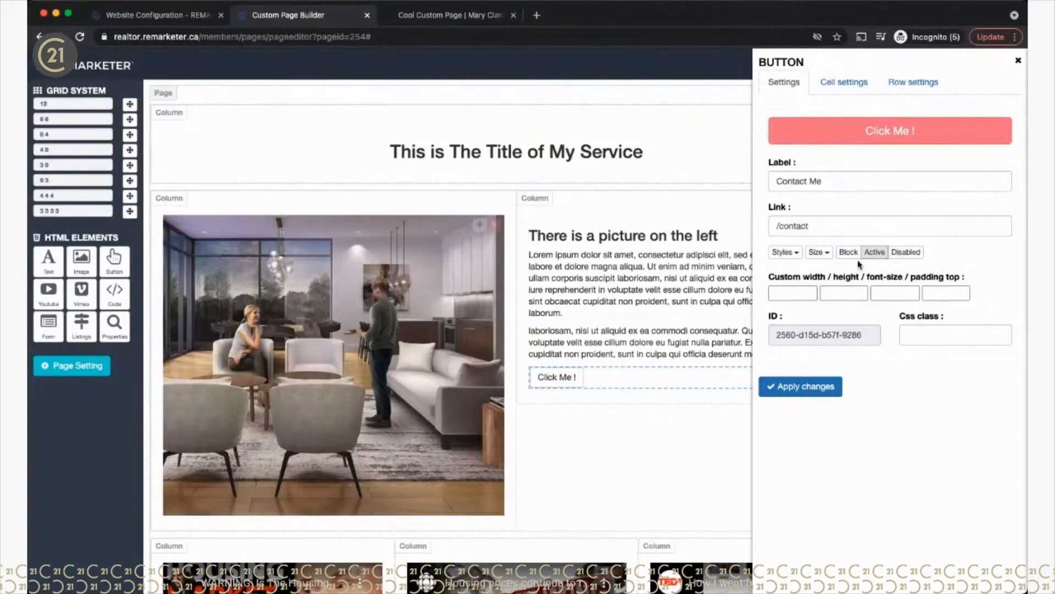
click(880, 254)
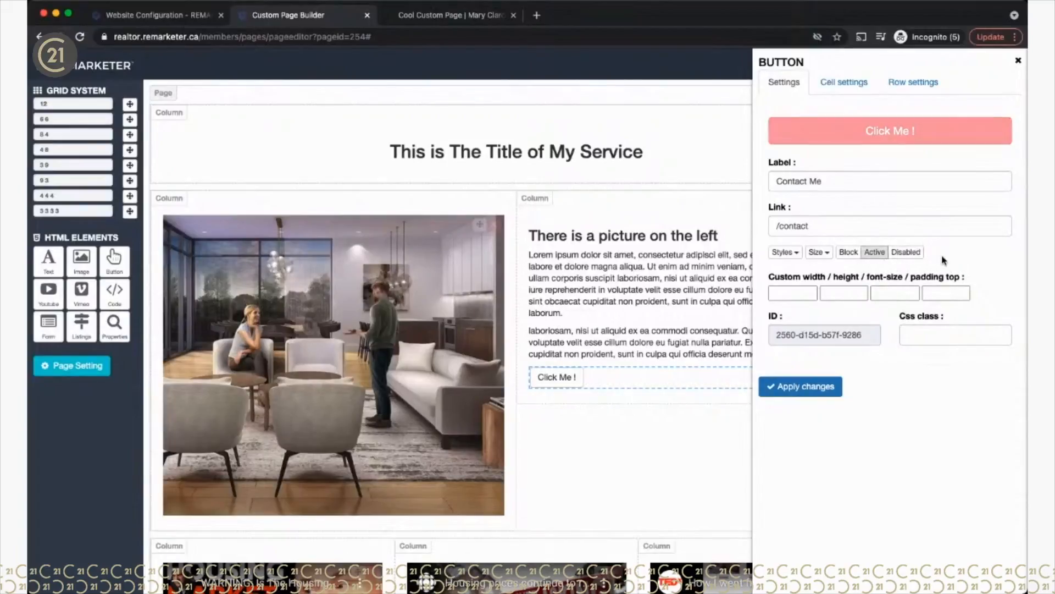
click(906, 252)
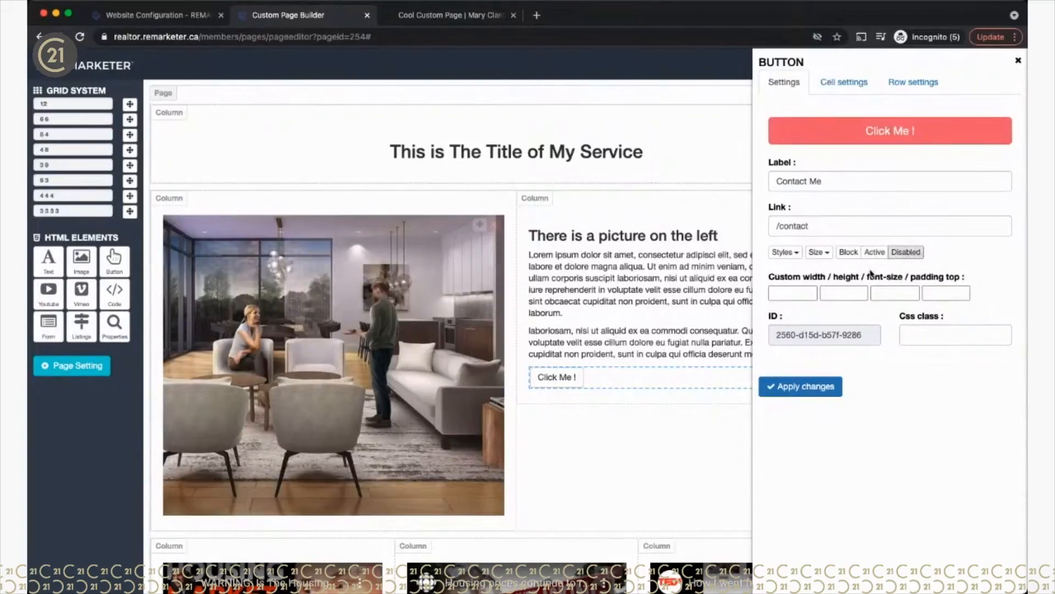
click(847, 255)
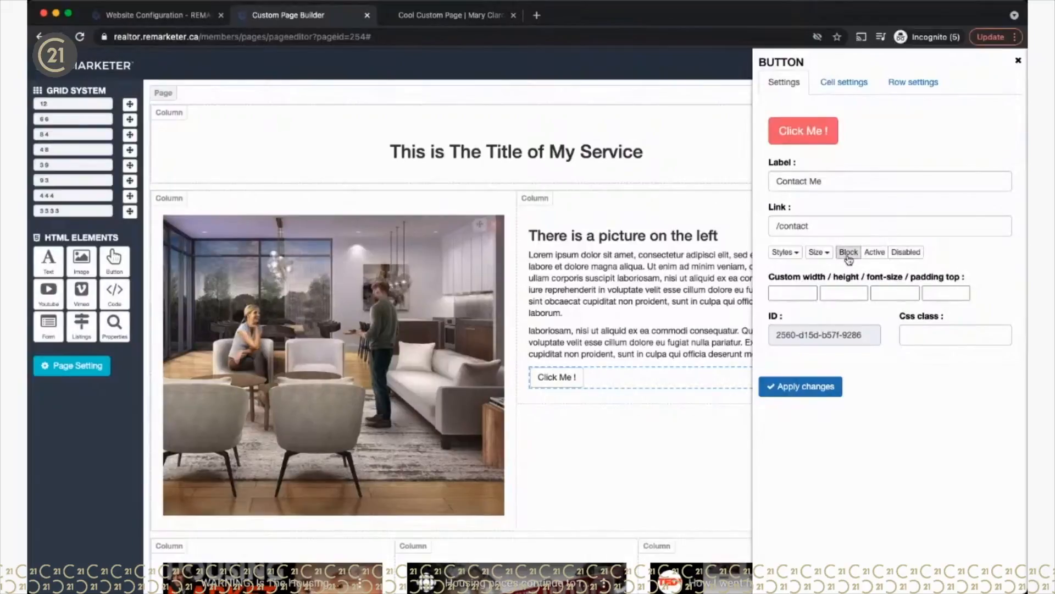
click(848, 254)
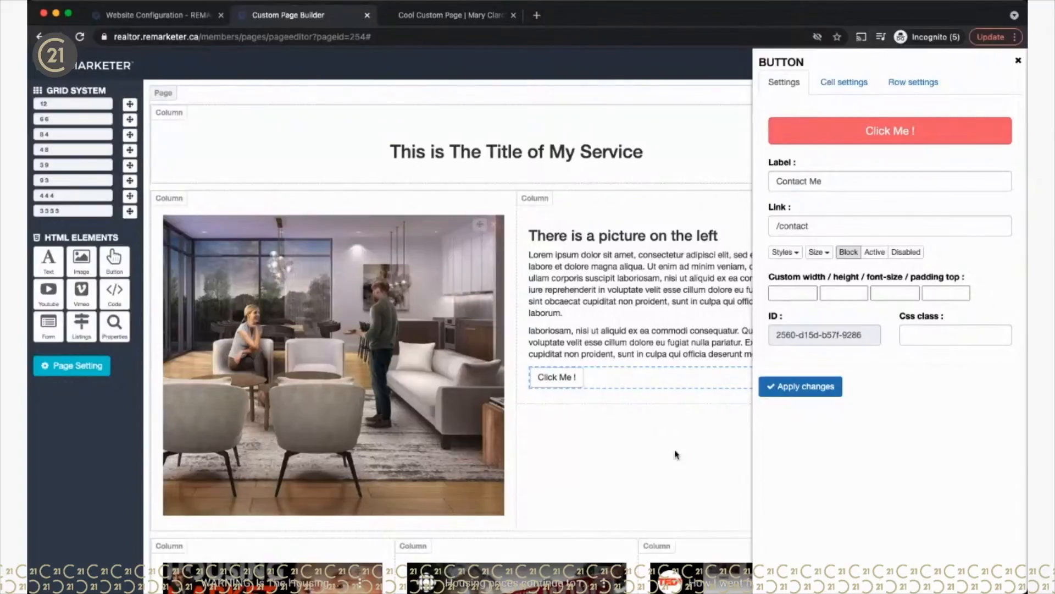
click(796, 392)
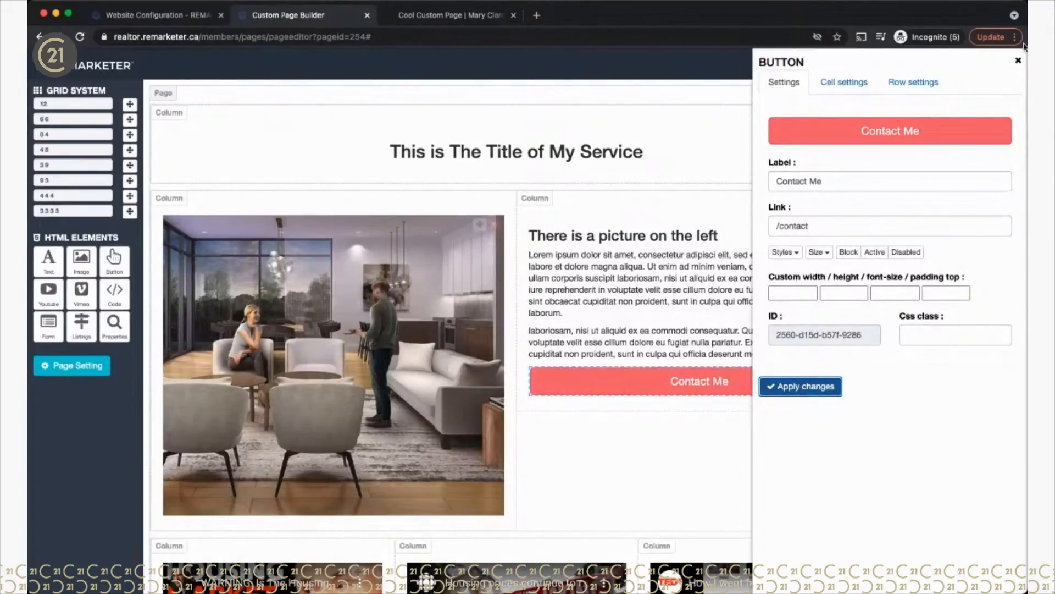
click(1018, 60)
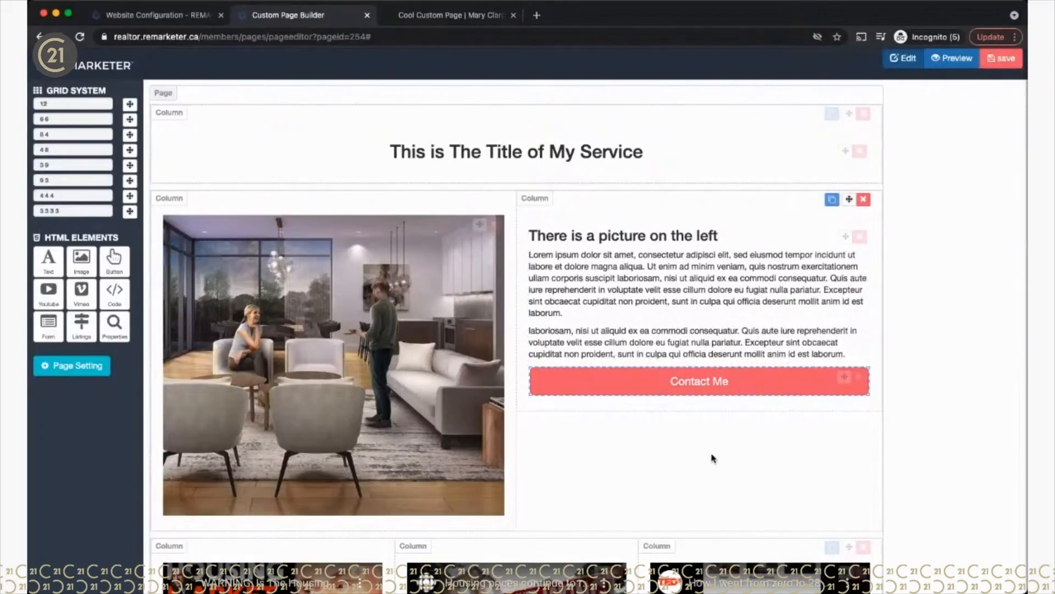
Step: Save the custom page and reload its published version in the other browser tab
click(1001, 59)
click(681, 262)
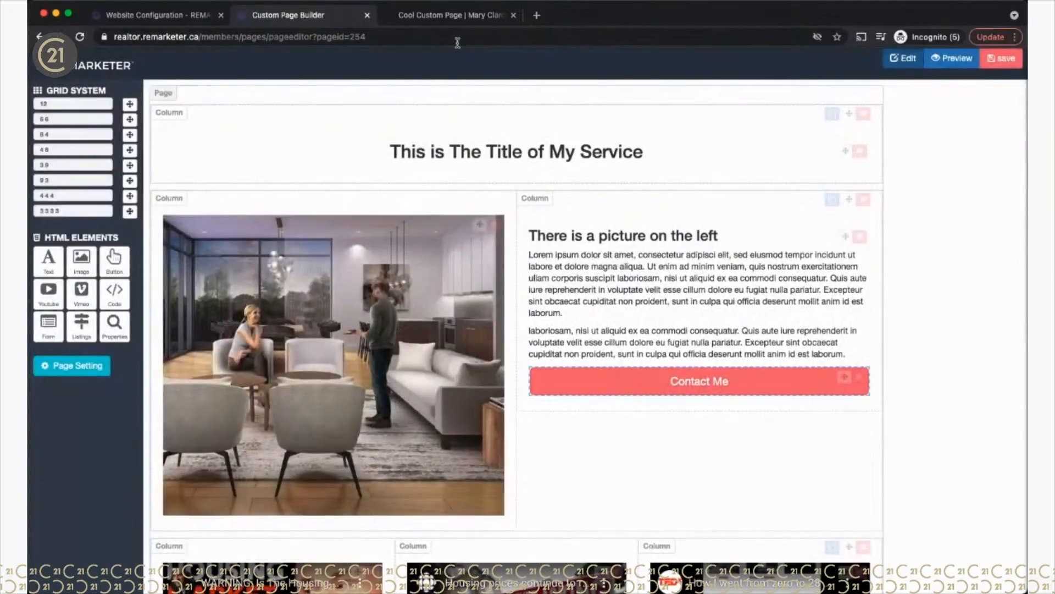
click(433, 18)
click(80, 37)
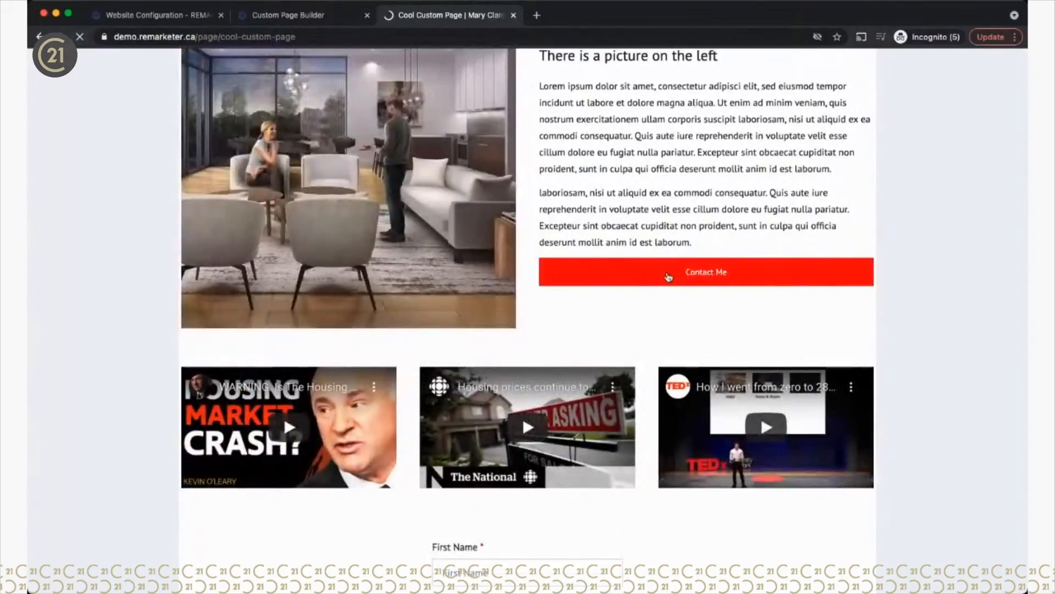
Step: Verify the red Contact Me button opens the site's Contact page, then go back to the builder
scroll(999, 251, up, 2)
scroll(999, 252, down, 2)
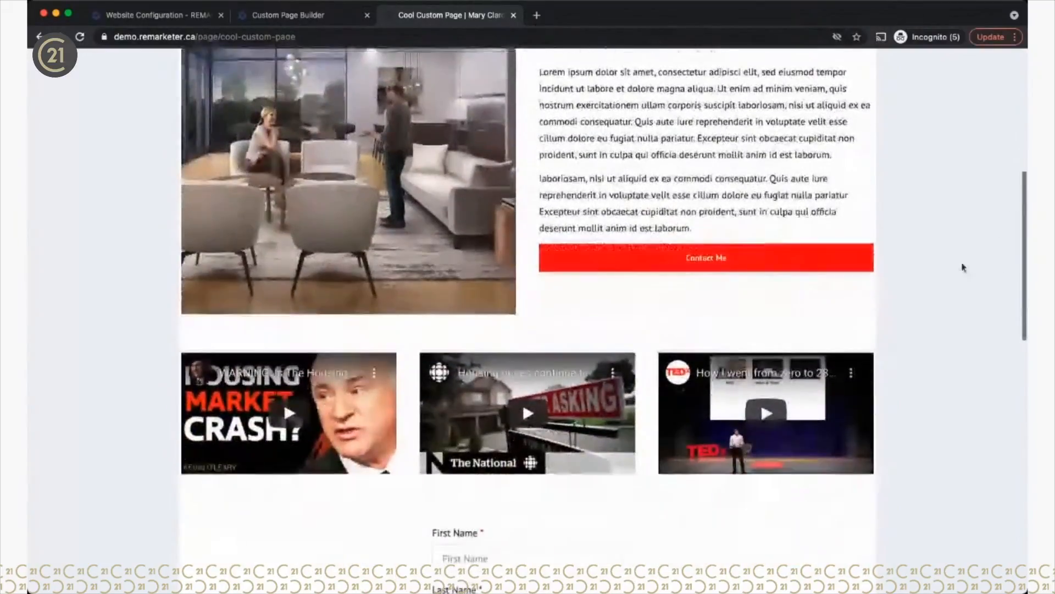
click(672, 262)
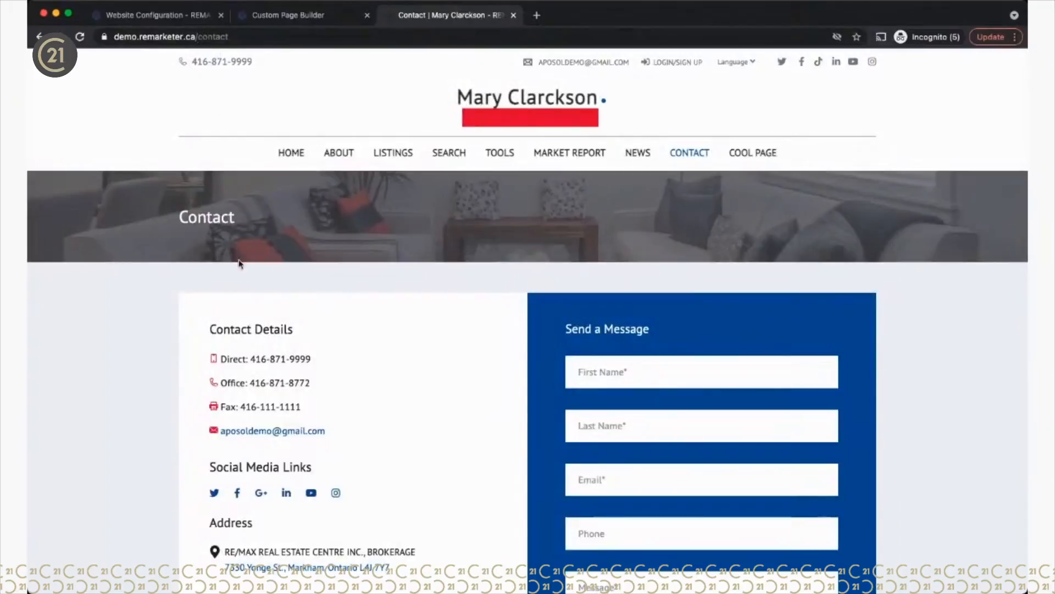
click(765, 155)
scroll(849, 301, down, 1)
scroll(850, 302, down, 10)
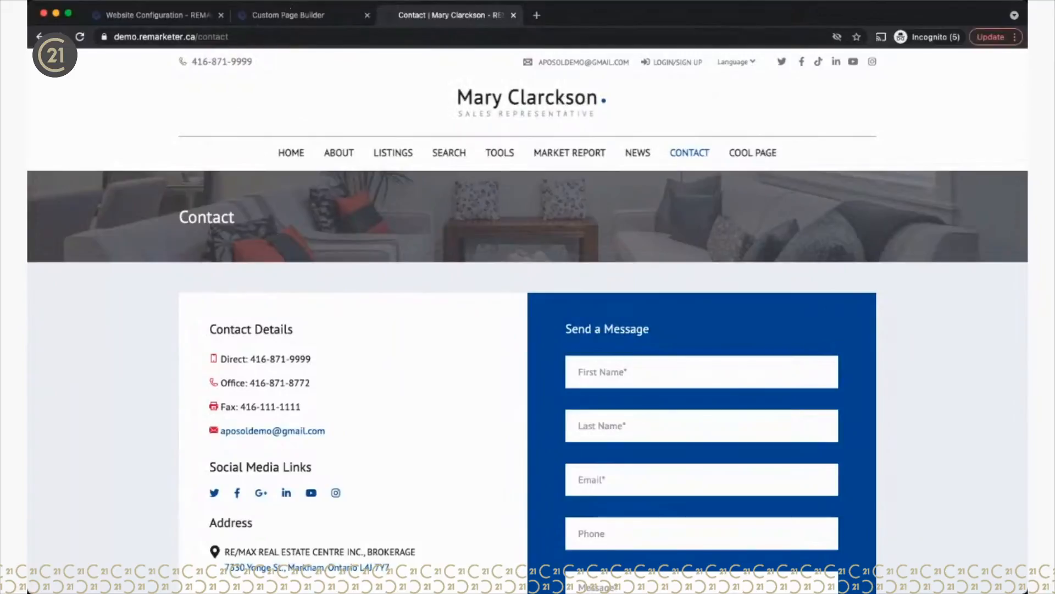
click(287, 15)
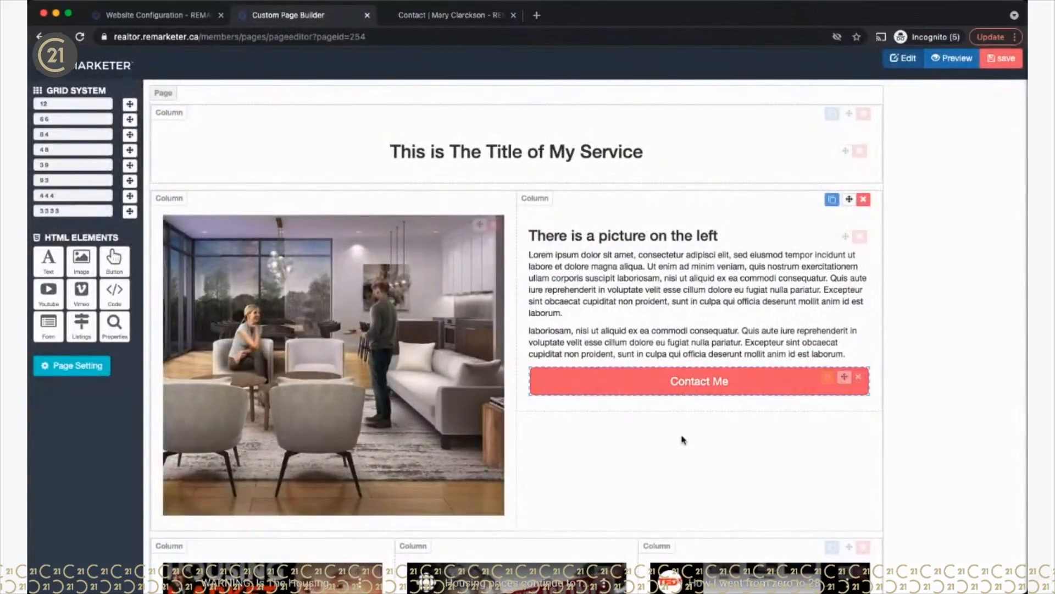
Step: Copy the contact form's ID from its FORMS settings panel, then close the panel
scroll(683, 440, down, 7)
scroll(640, 194, down, 4)
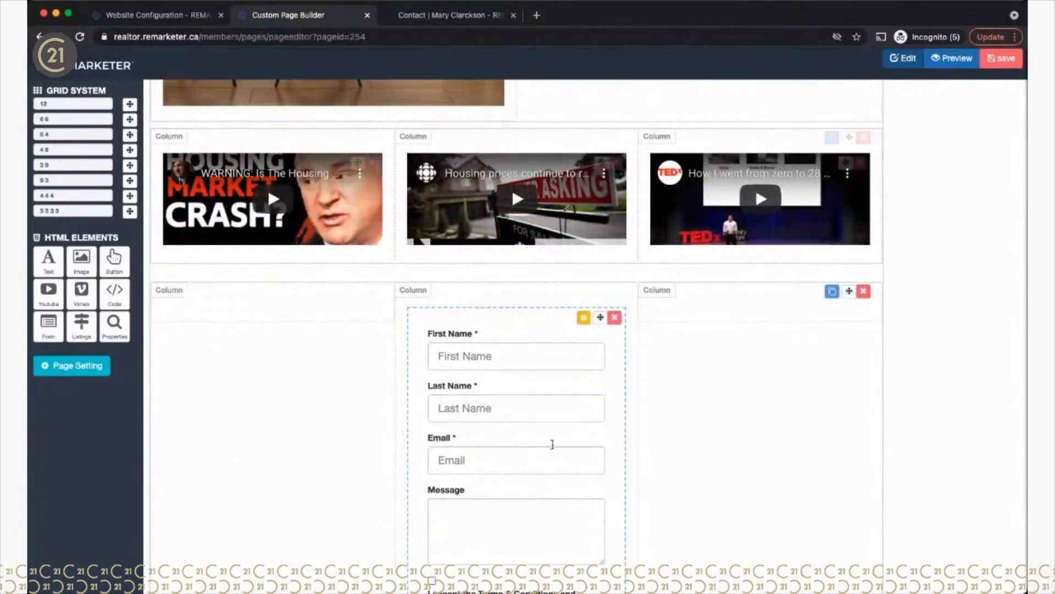
scroll(640, 402, up, 7)
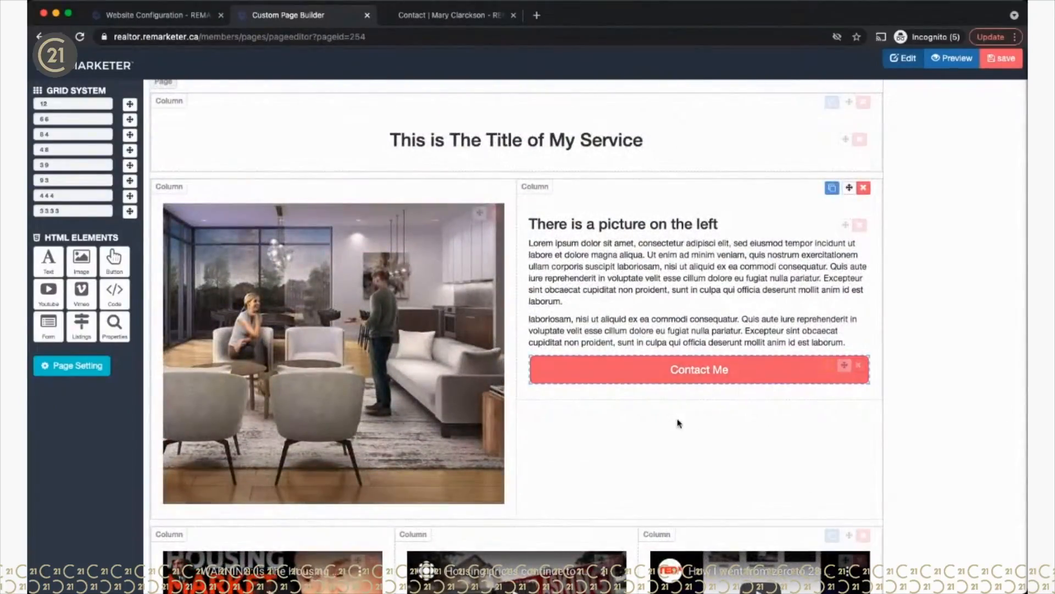
scroll(679, 423, down, 1)
scroll(679, 423, down, 6)
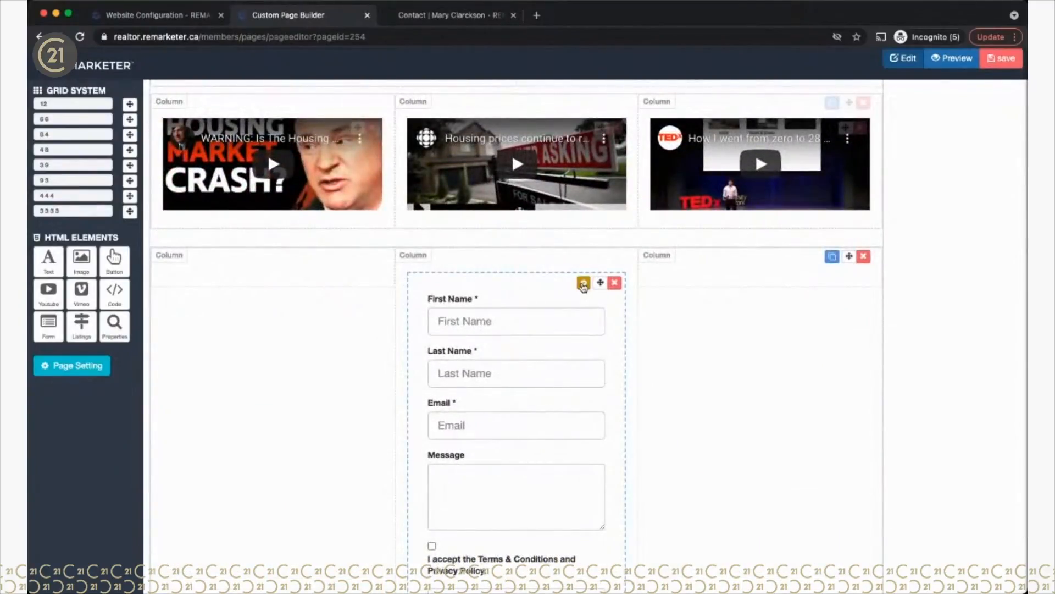
click(583, 284)
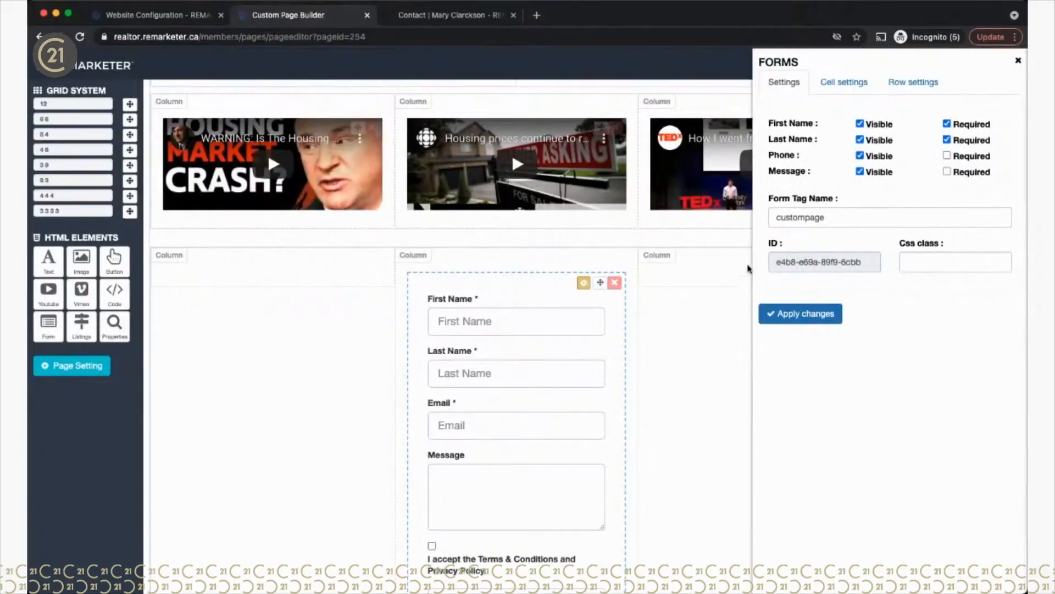
drag(777, 261, 855, 261)
key(super+c)
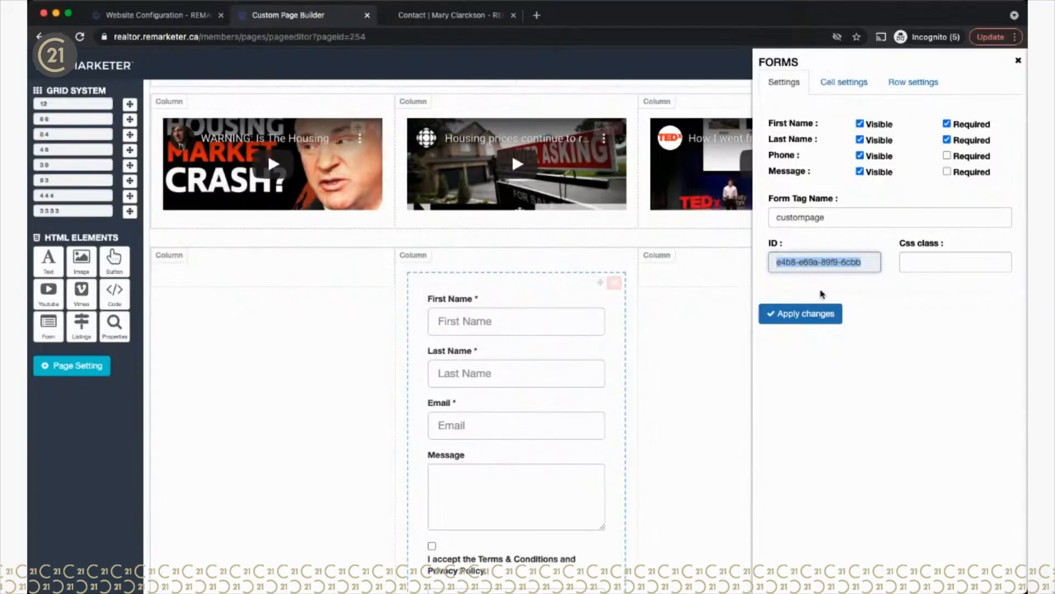
click(1020, 61)
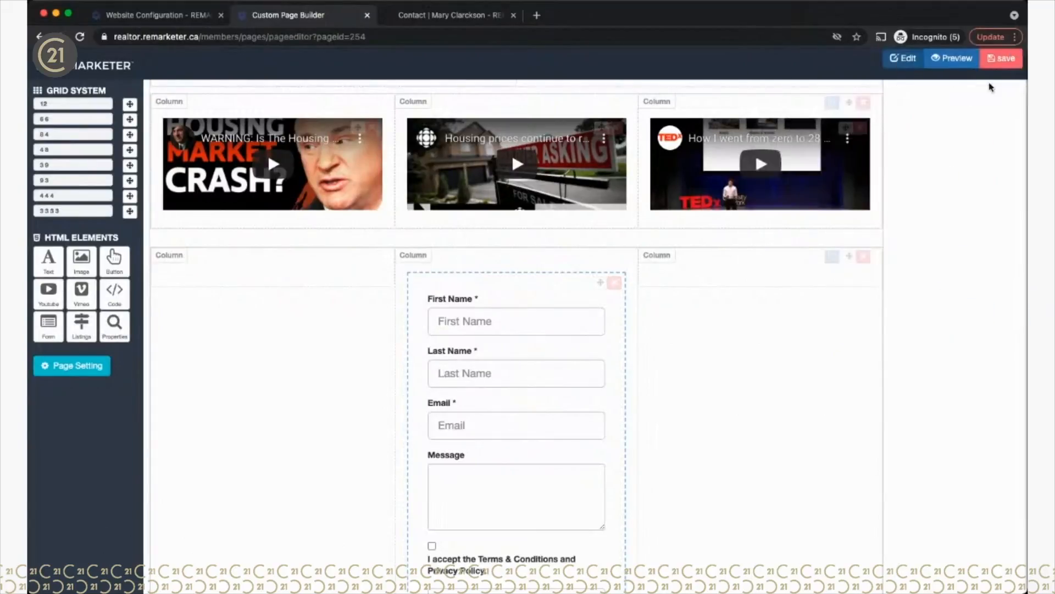
scroll(765, 252, up, 8)
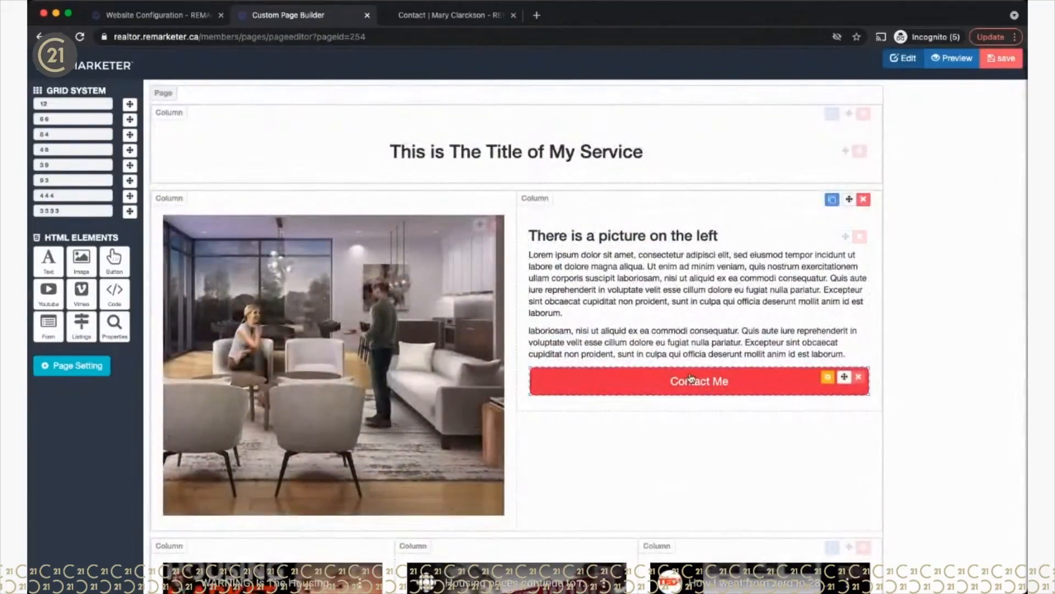
Step: Relabel the Contact Me button 'Register Now', link it to #e4b8-e69a-89f9-6cbb, and save the page
click(828, 377)
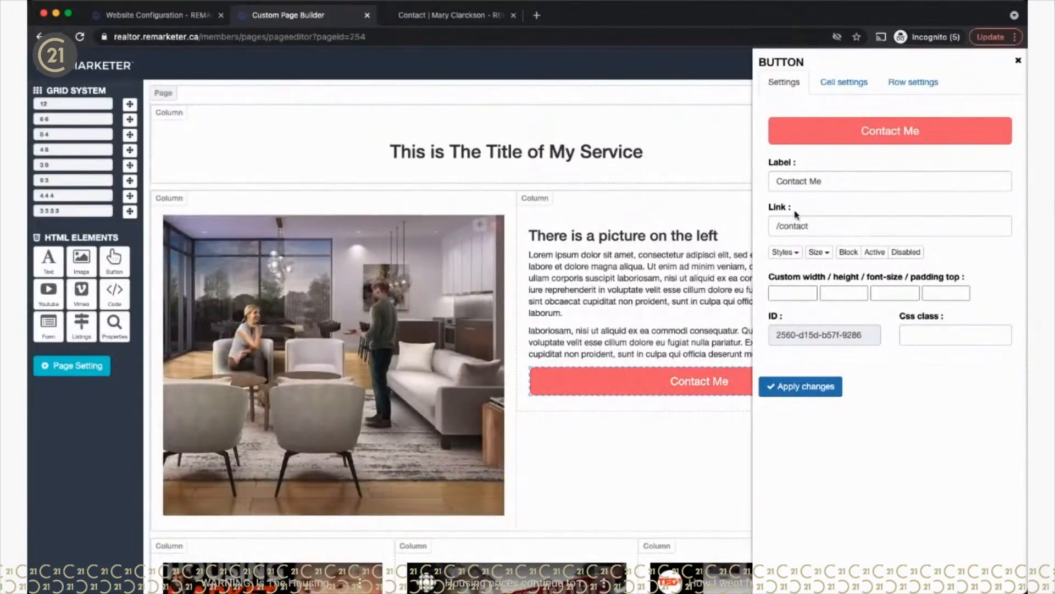
drag(825, 188, 754, 186)
text(Register Now)
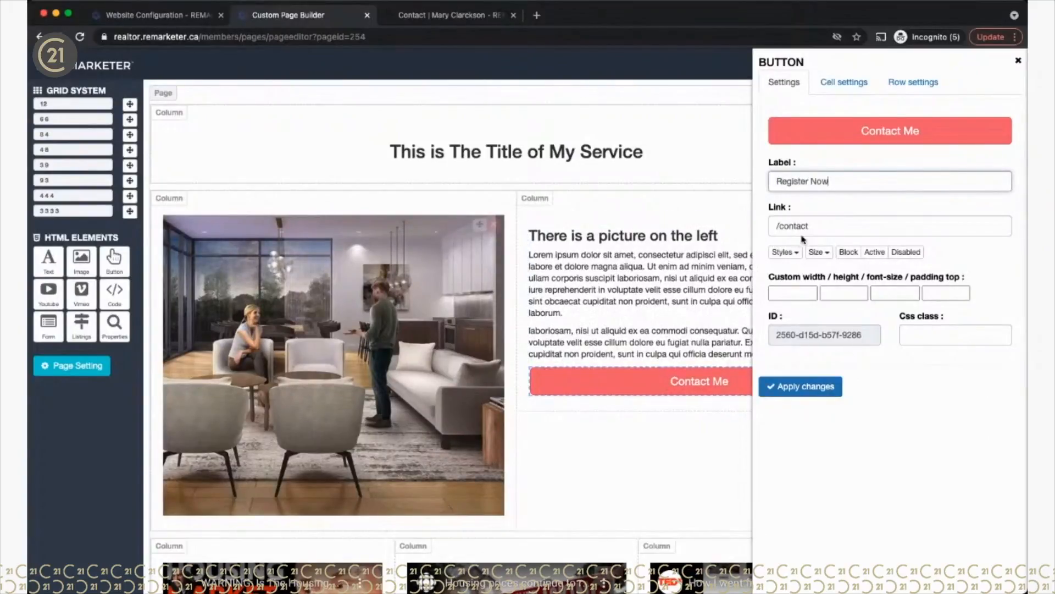
drag(816, 226, 773, 221)
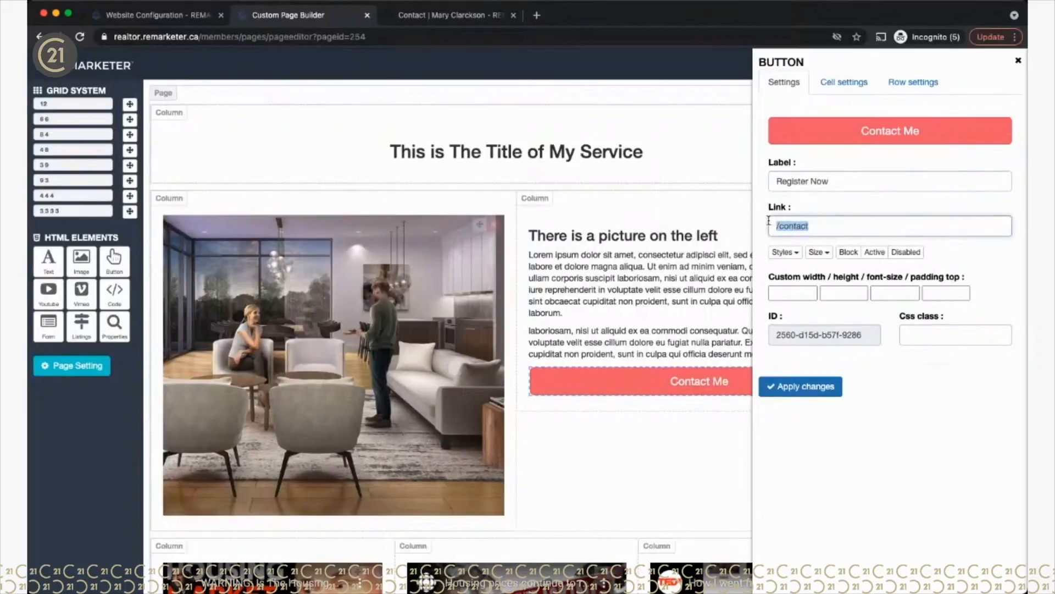
text(#)
key(super+v)
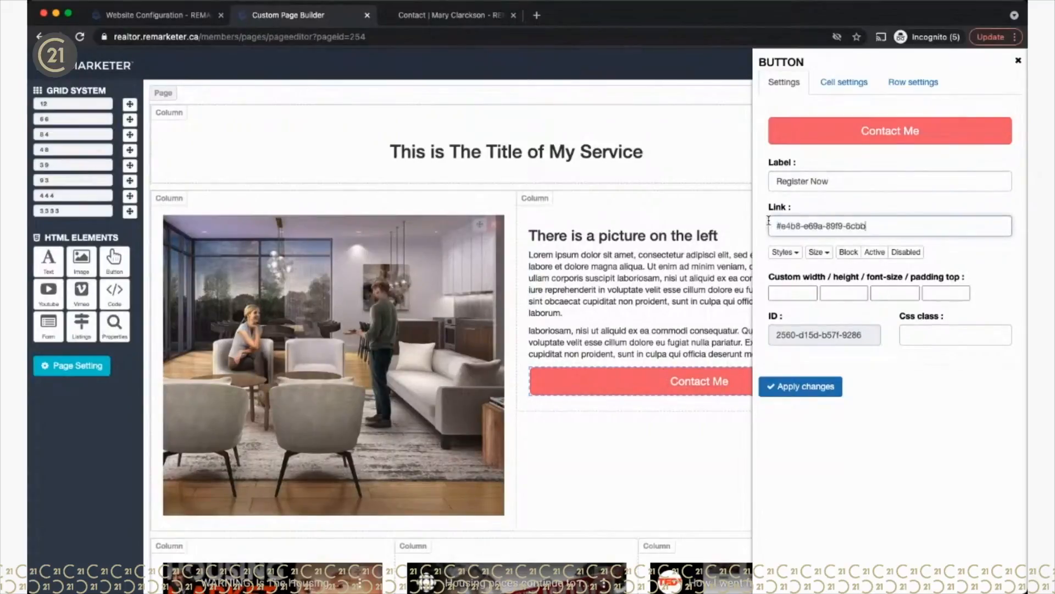
click(787, 242)
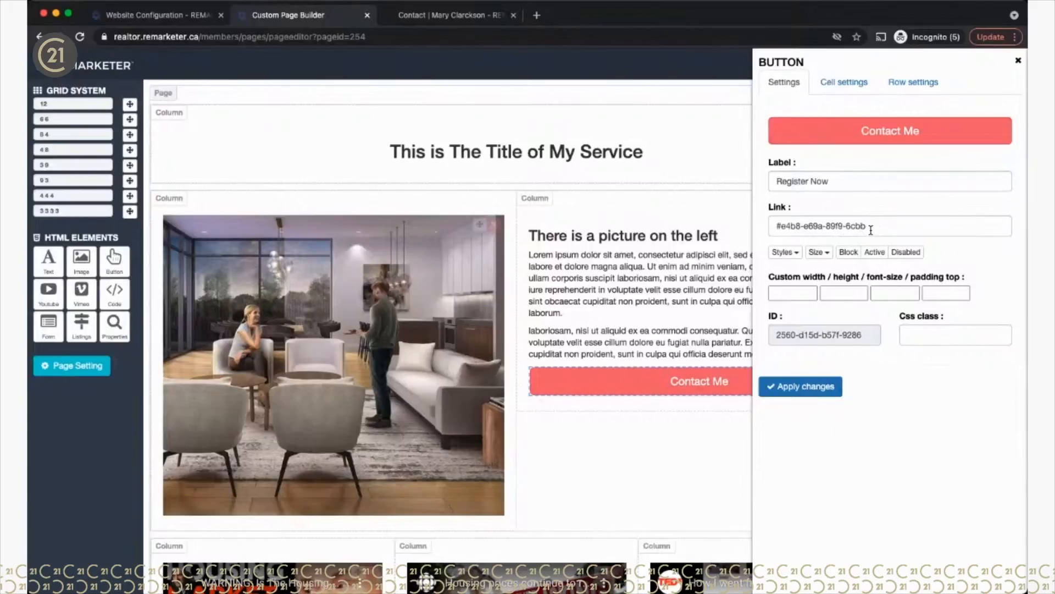
click(806, 388)
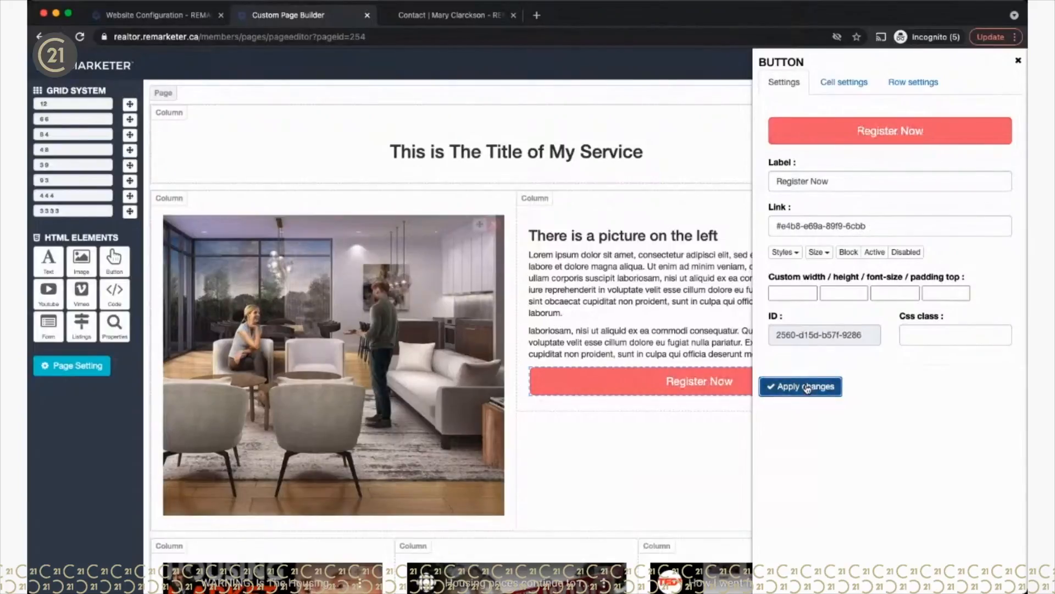
click(1018, 60)
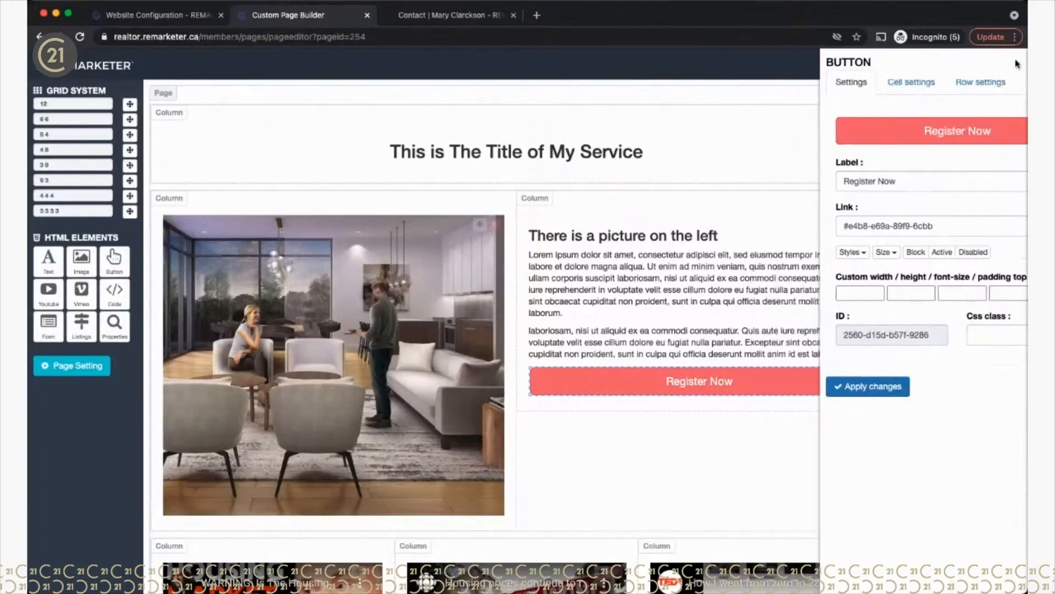
click(1000, 59)
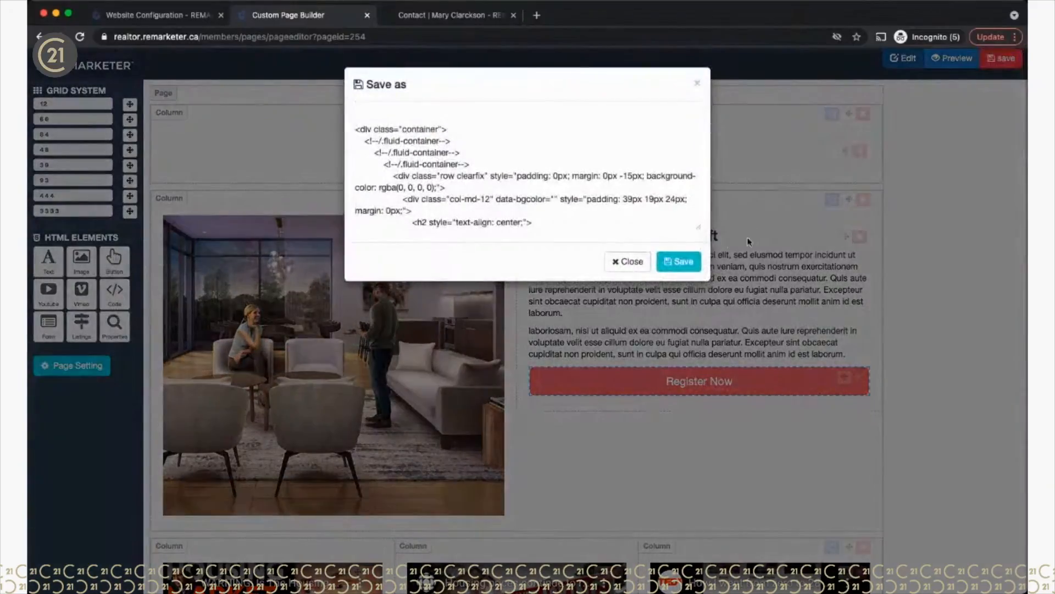
click(680, 261)
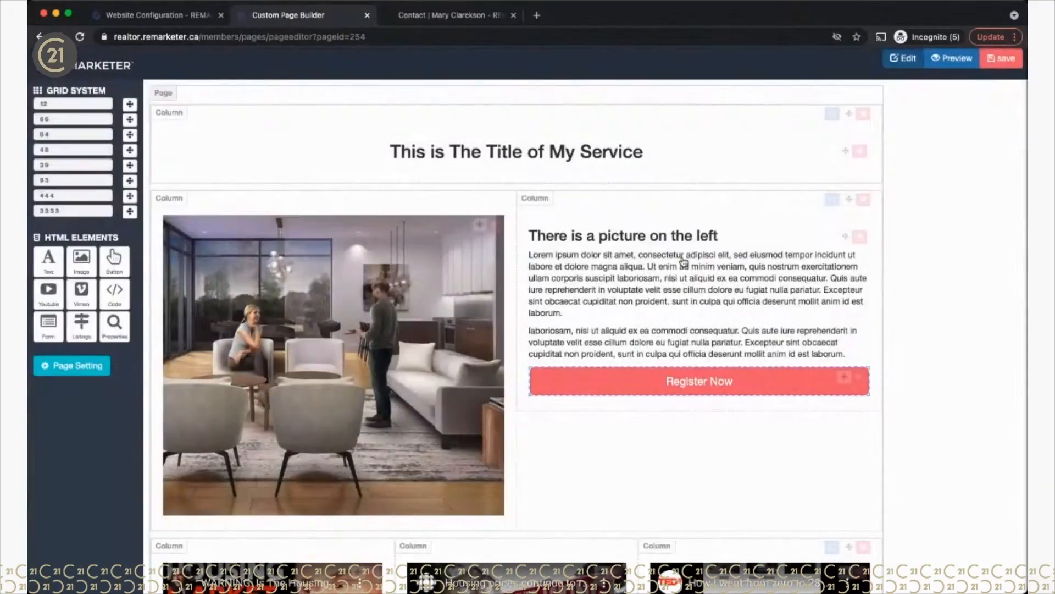
click(439, 17)
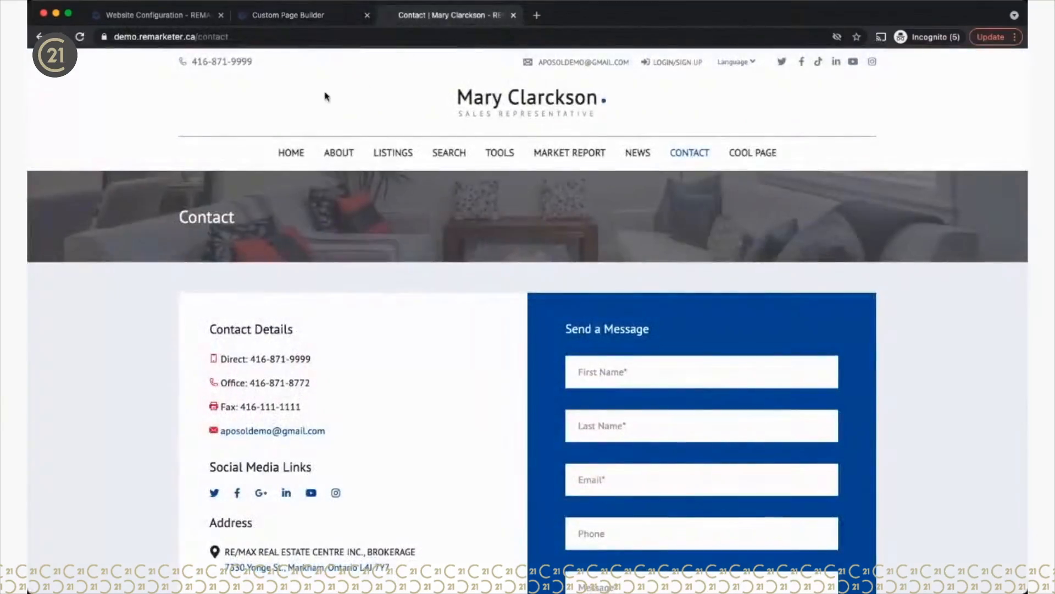
click(758, 158)
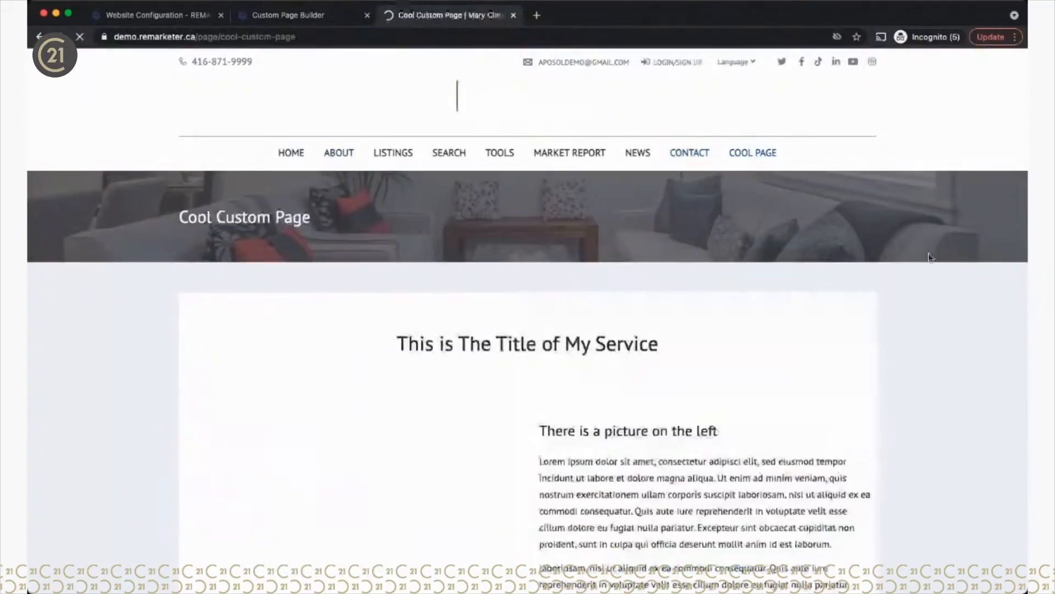
scroll(891, 386, down, 5)
scroll(892, 386, down, 3)
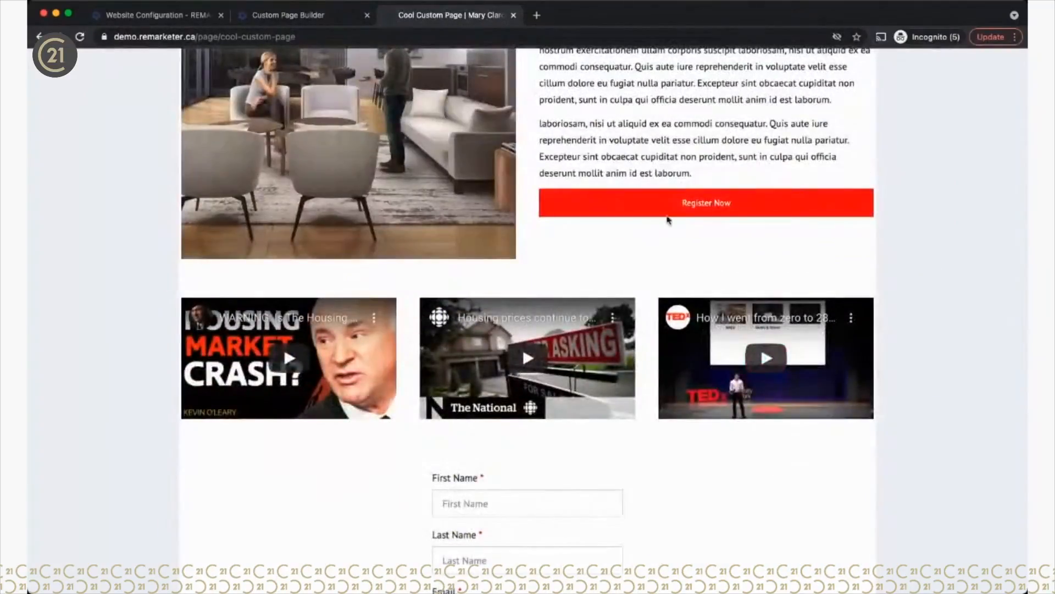
click(706, 208)
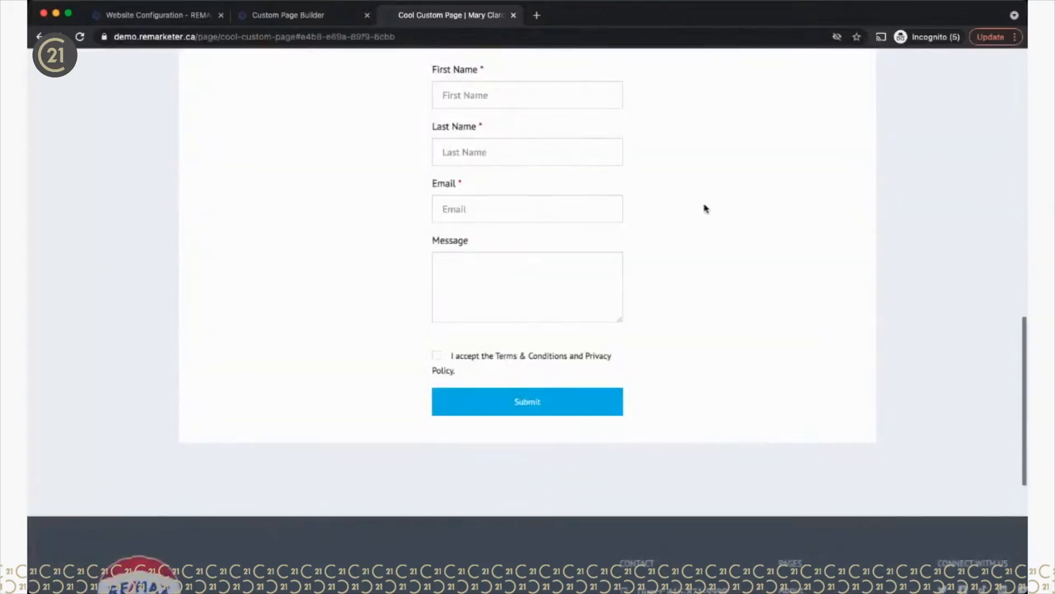
scroll(731, 252, up, 3)
scroll(747, 260, up, 8)
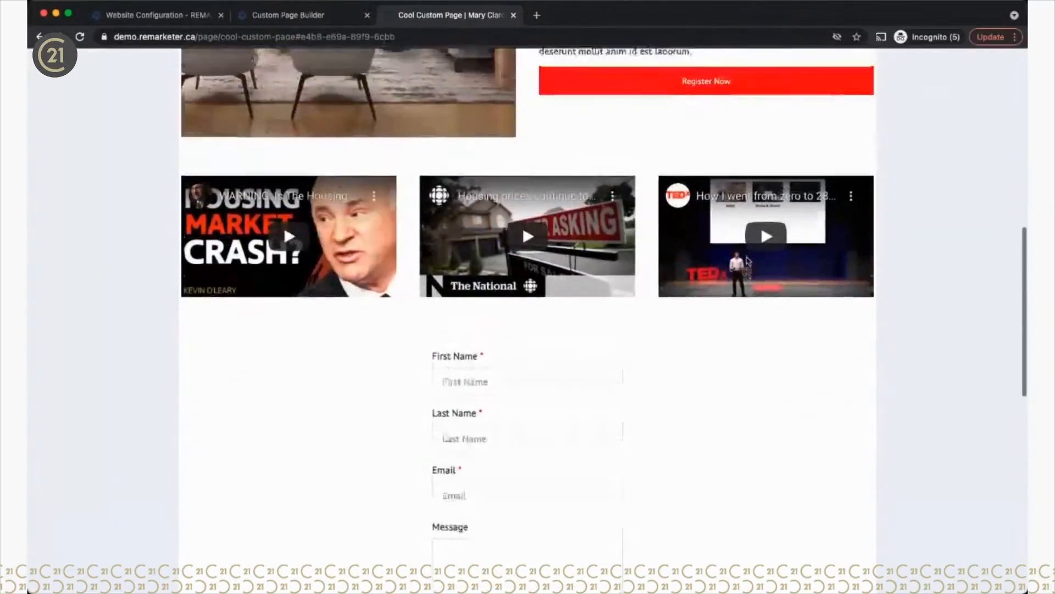
click(696, 356)
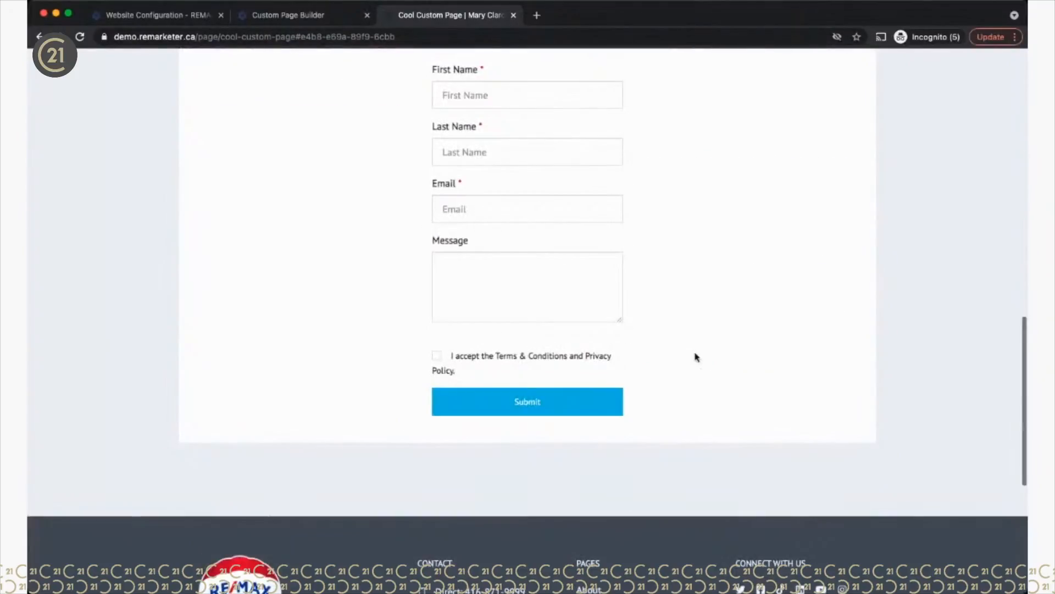
scroll(695, 357, up, 8)
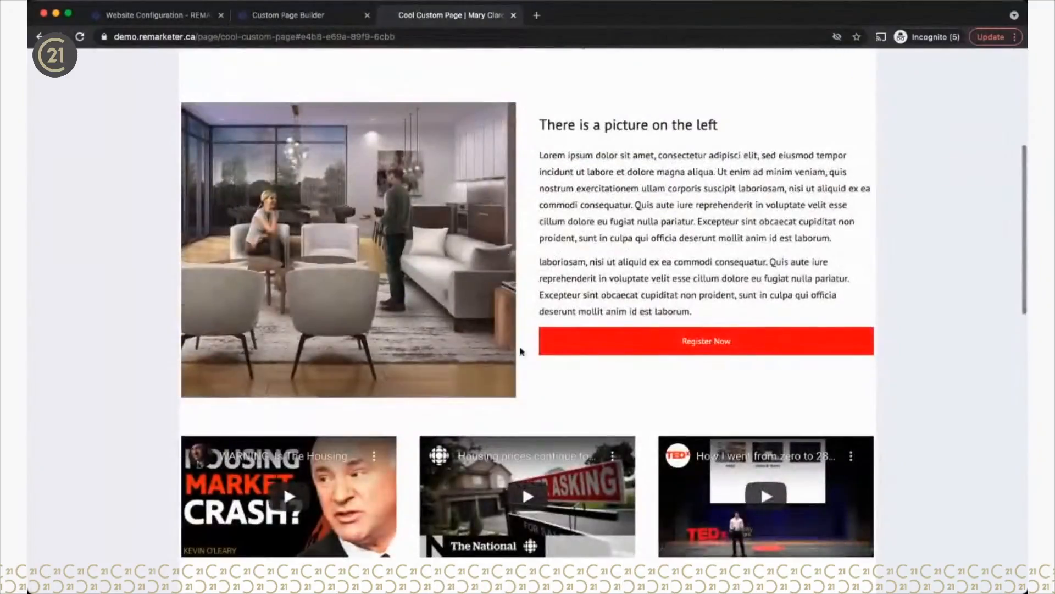
scroll(603, 394, down, 7)
scroll(608, 446, up, 3)
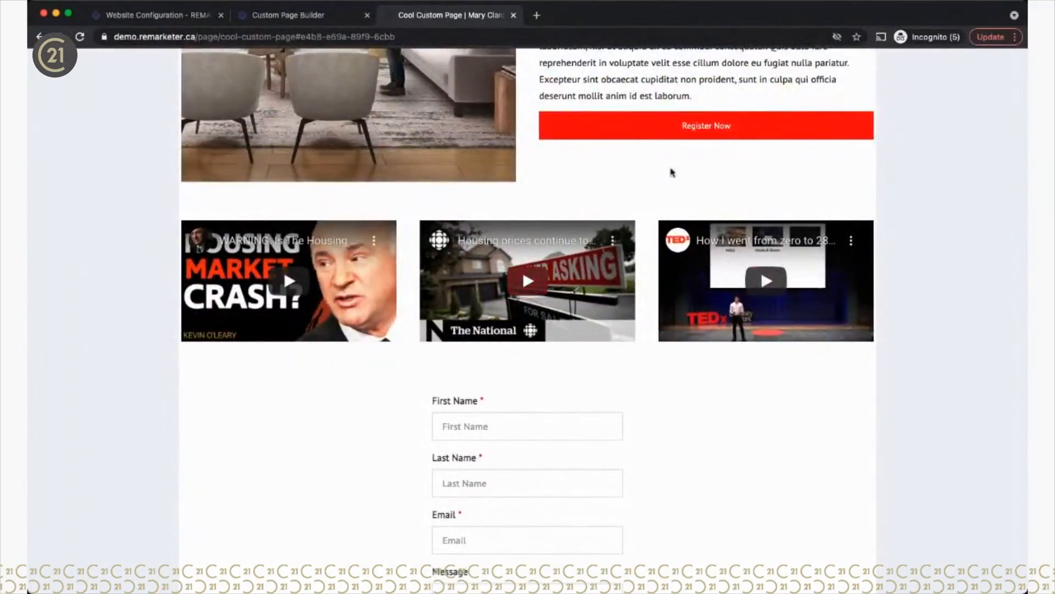
scroll(677, 135, down, 6)
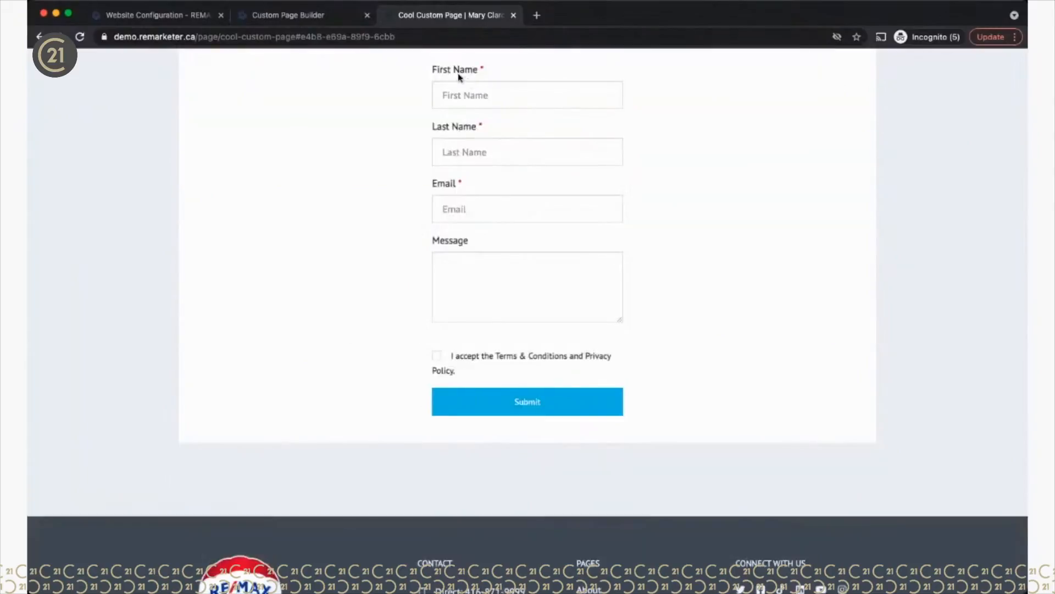
scroll(502, 231, up, 10)
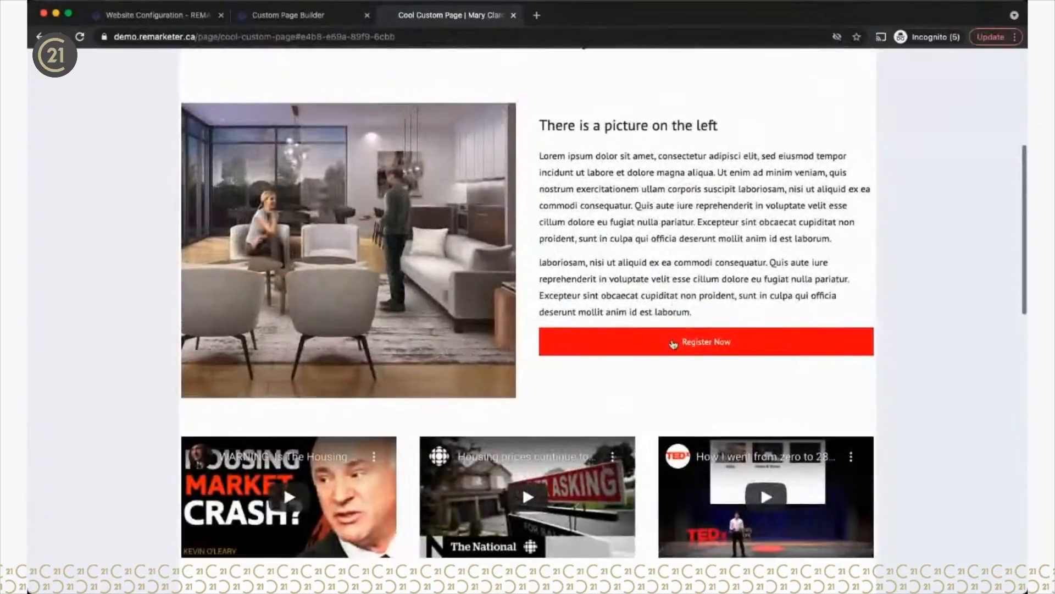
scroll(673, 344, down, 10)
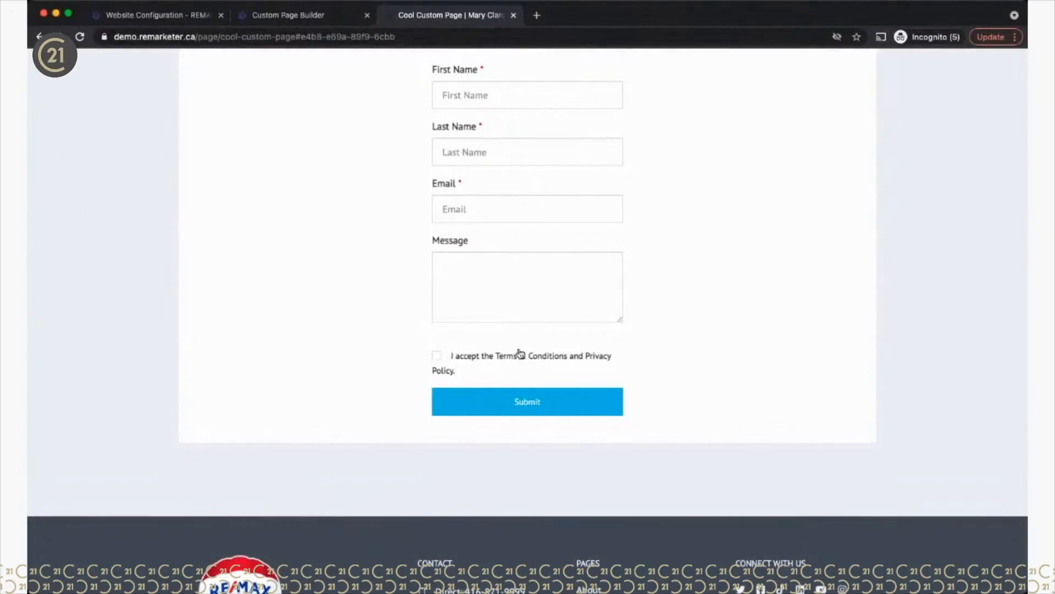
scroll(628, 171, up, 10)
scroll(661, 309, down, 10)
scroll(663, 308, up, 12)
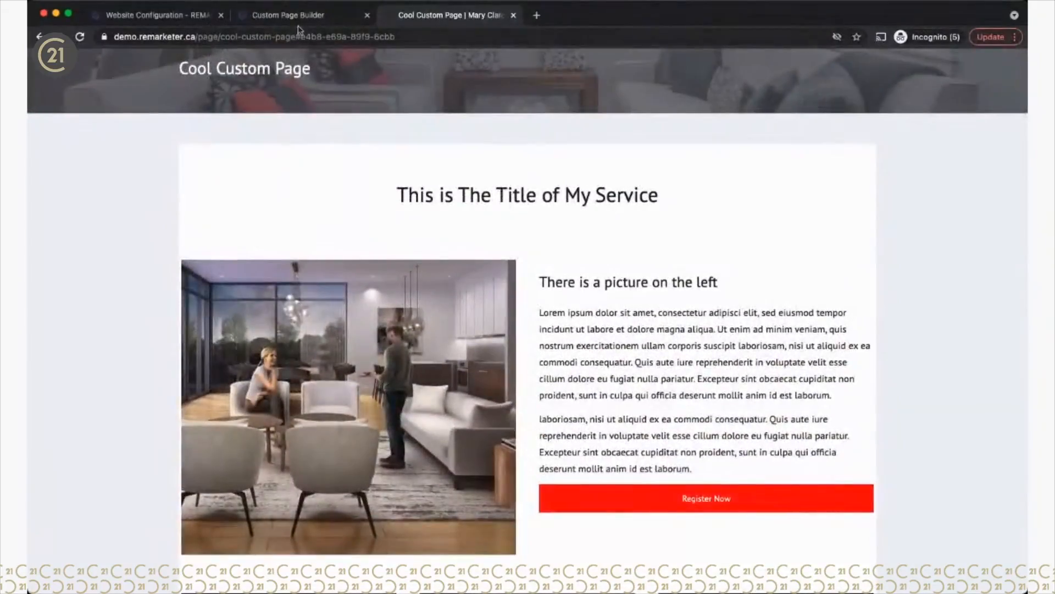
click(296, 22)
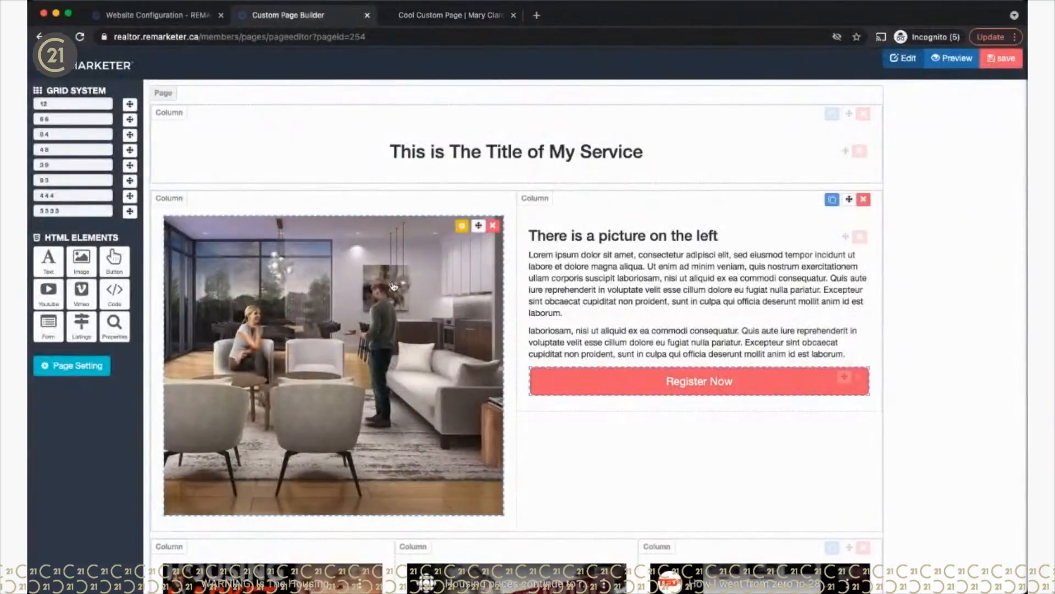
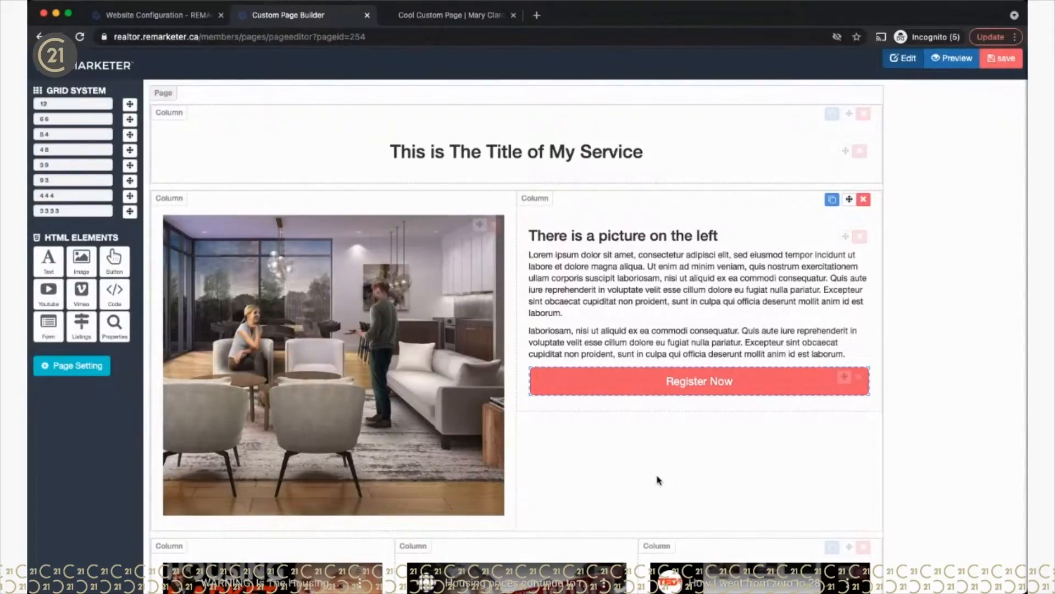
Step: Visit the Listing Manager, then bring up the live Cool Custom Page showing the Register Now button
scroll(659, 481, down, 7)
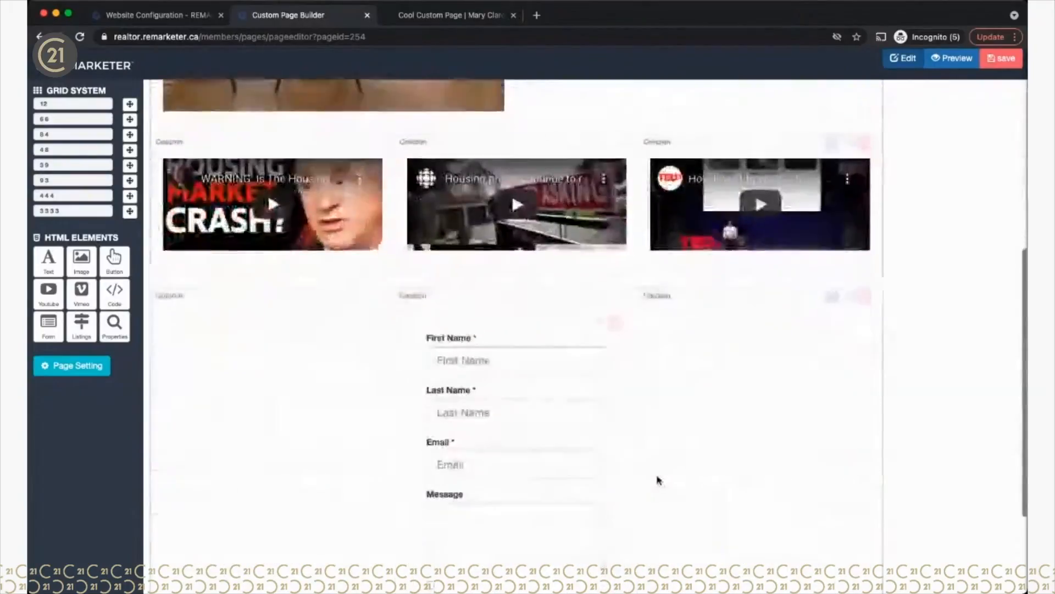
scroll(660, 480, up, 1)
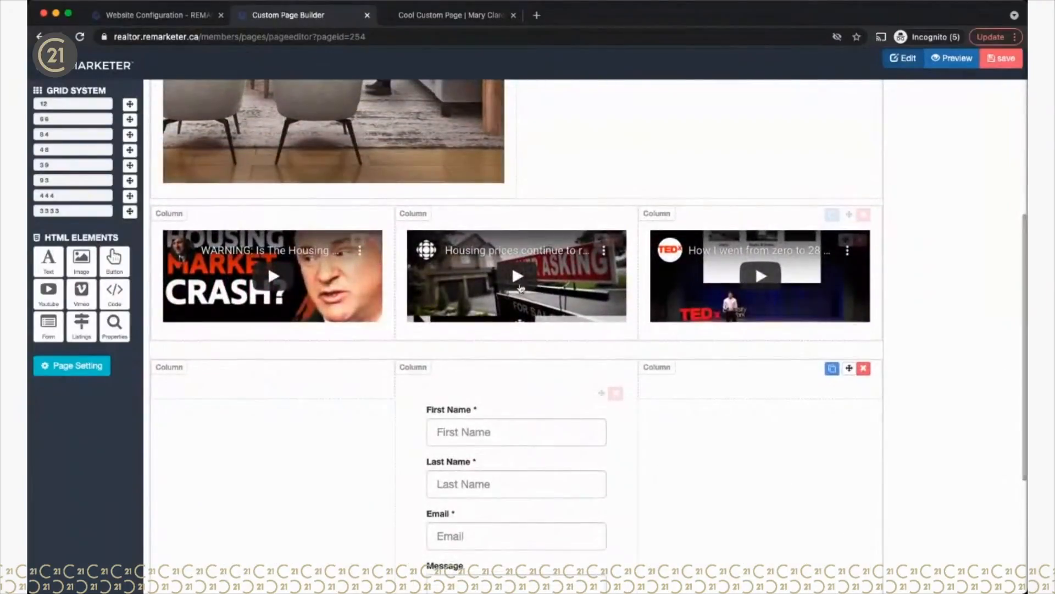
click(157, 21)
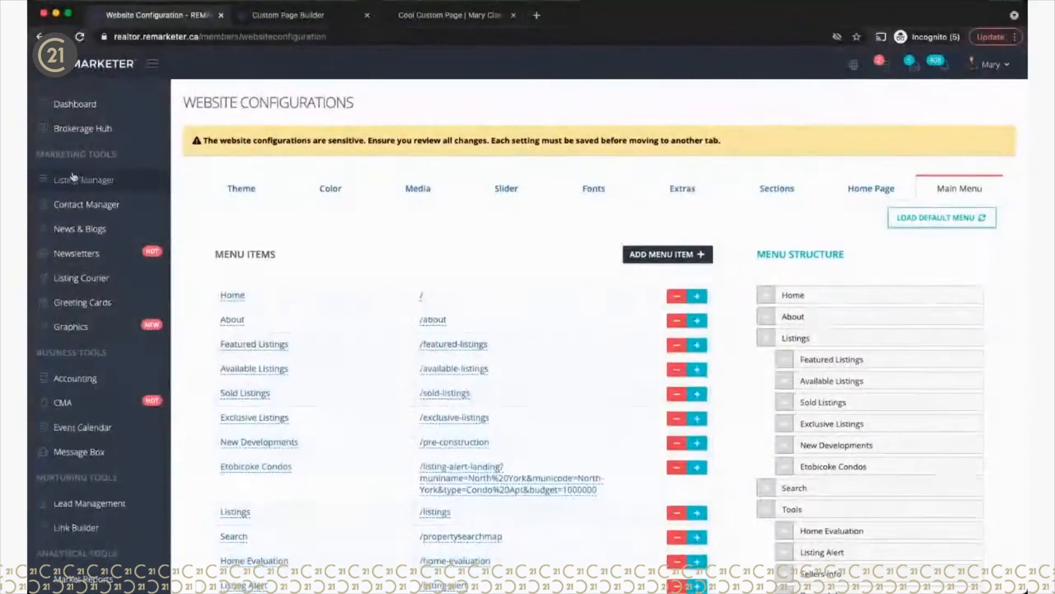
click(73, 178)
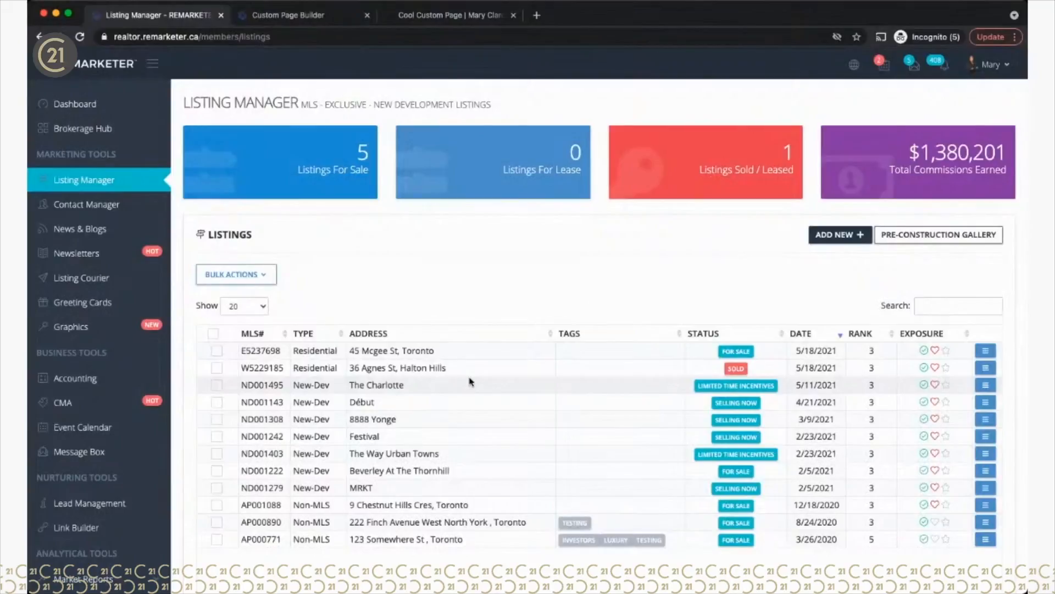
click(537, 15)
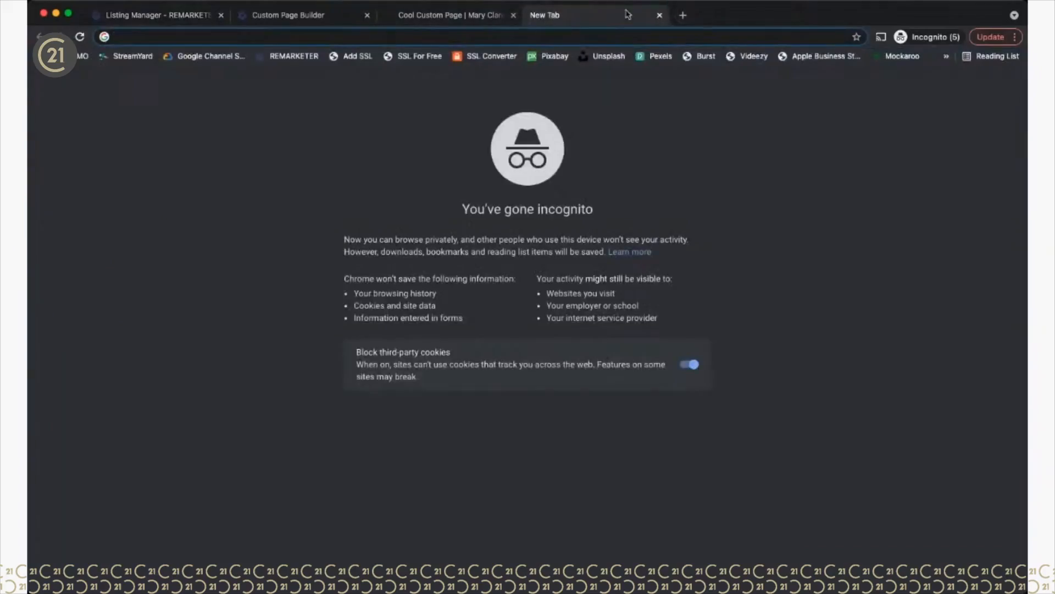
click(660, 16)
click(434, 15)
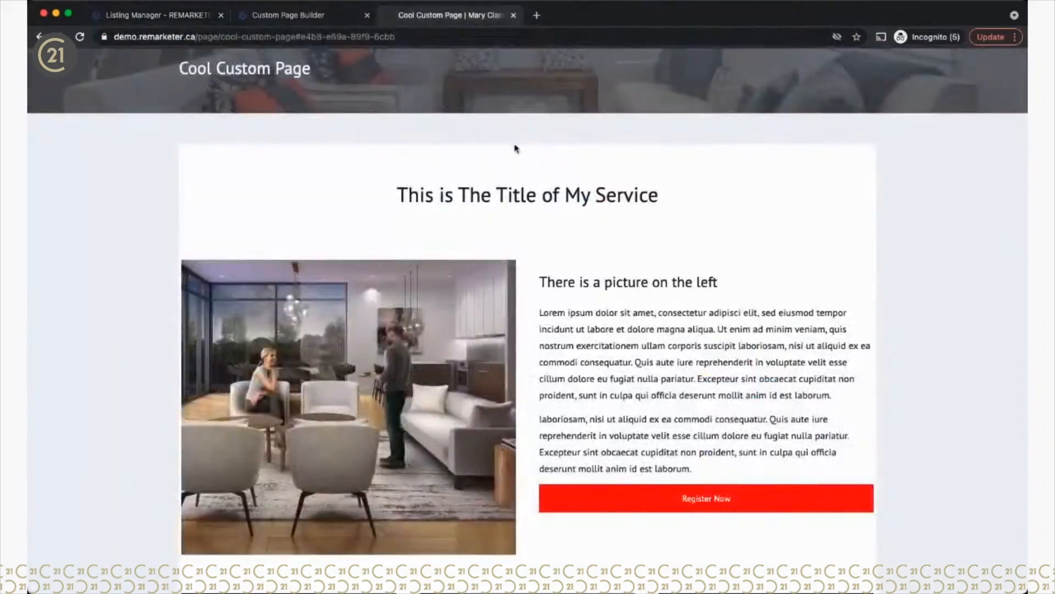
scroll(517, 149, up, 5)
click(446, 157)
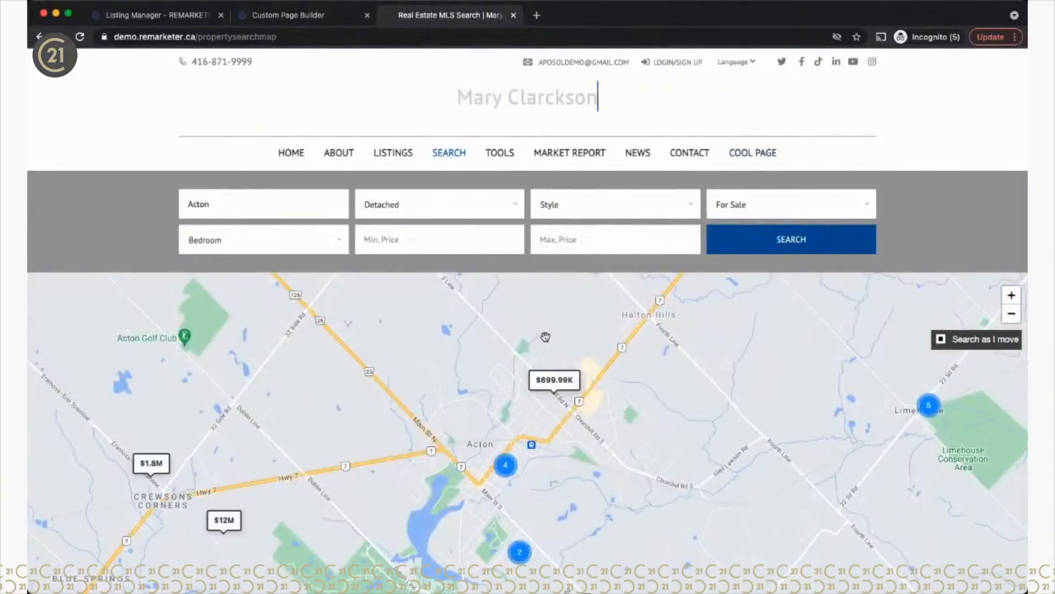
scroll(545, 336, down, 5)
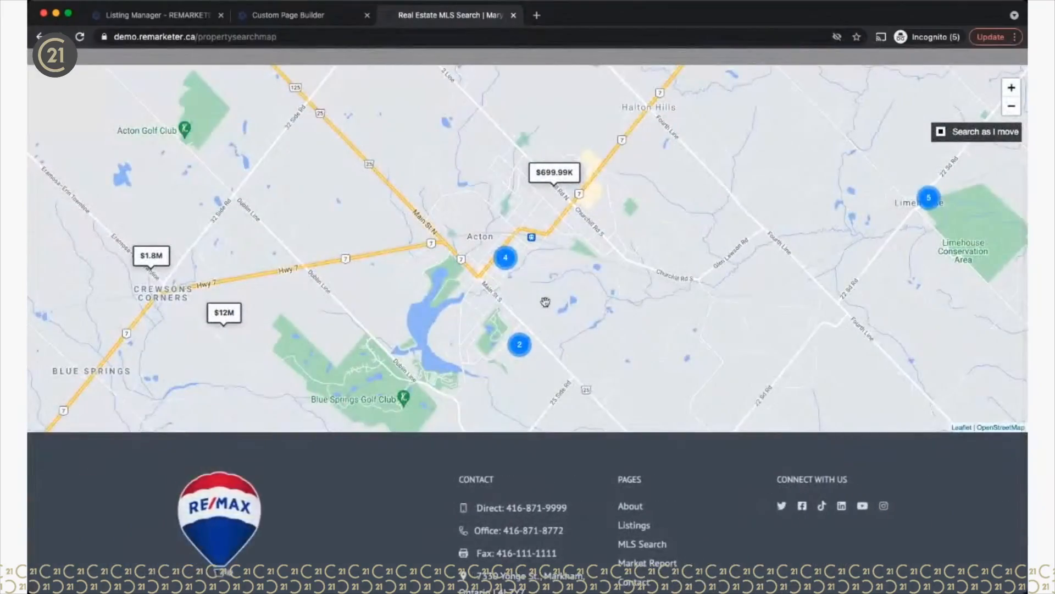
scroll(545, 302, up, 1)
click(520, 403)
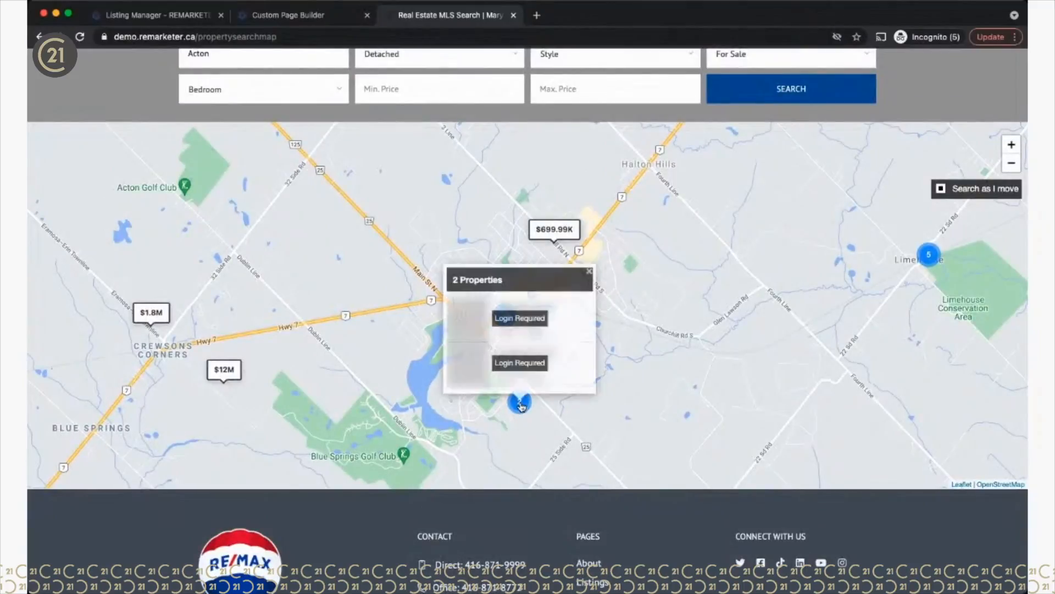
mouse_move(554, 230)
click(497, 221)
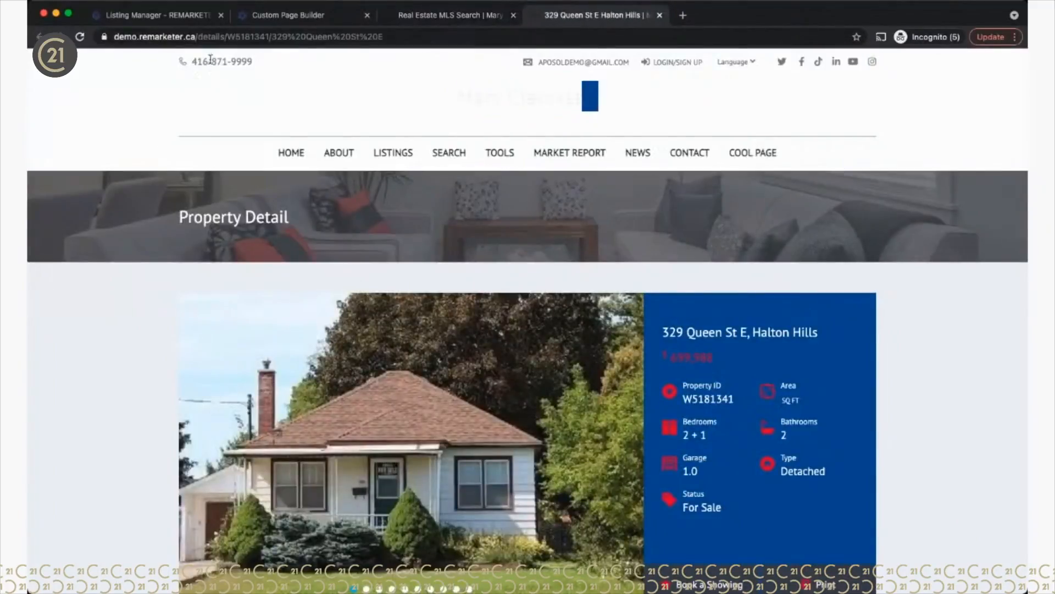
double_click(702, 400)
key(super+c)
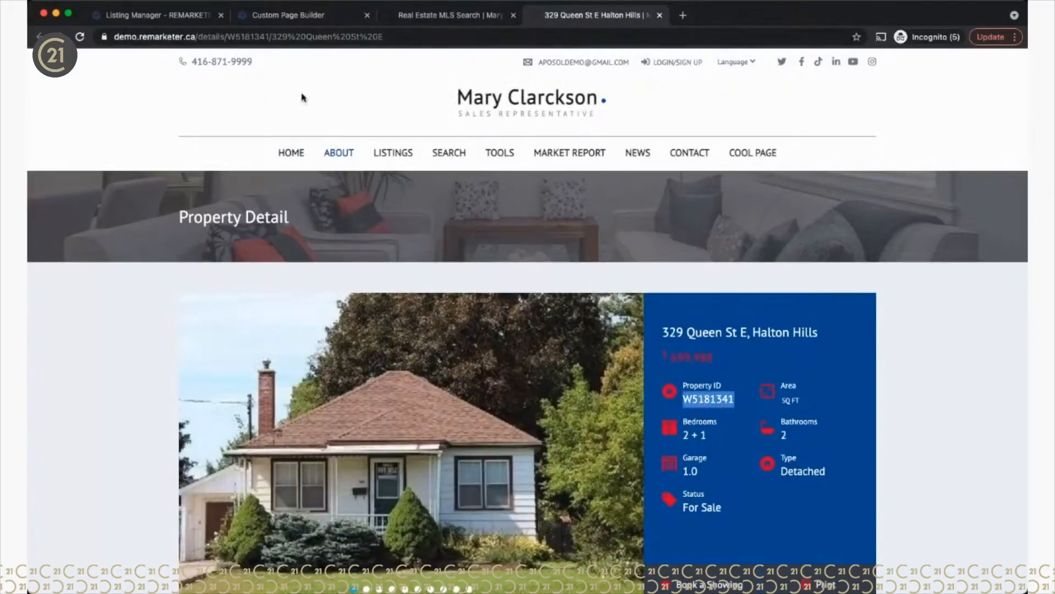
click(149, 12)
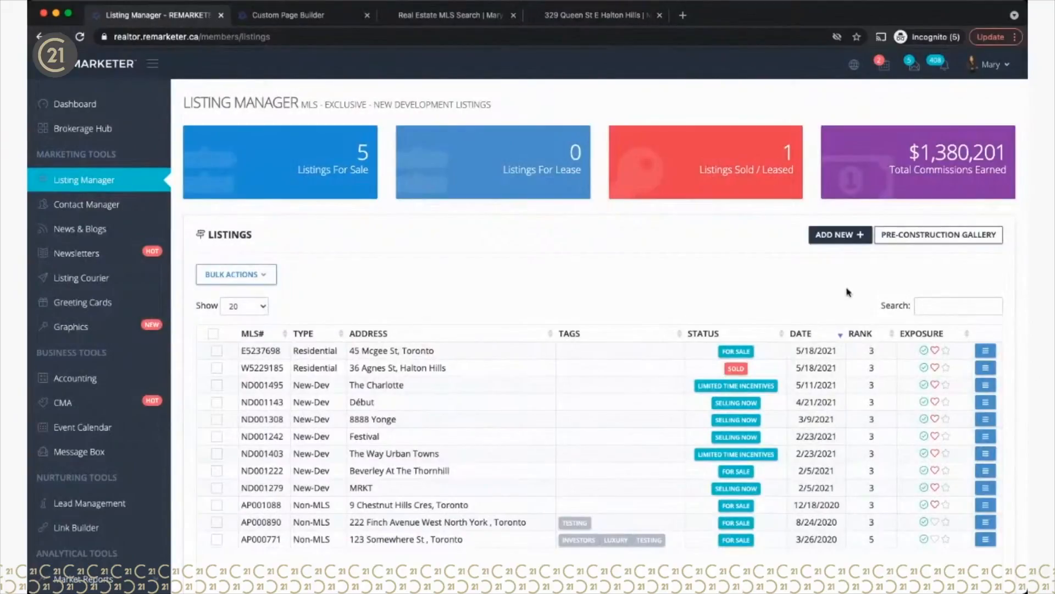
click(831, 235)
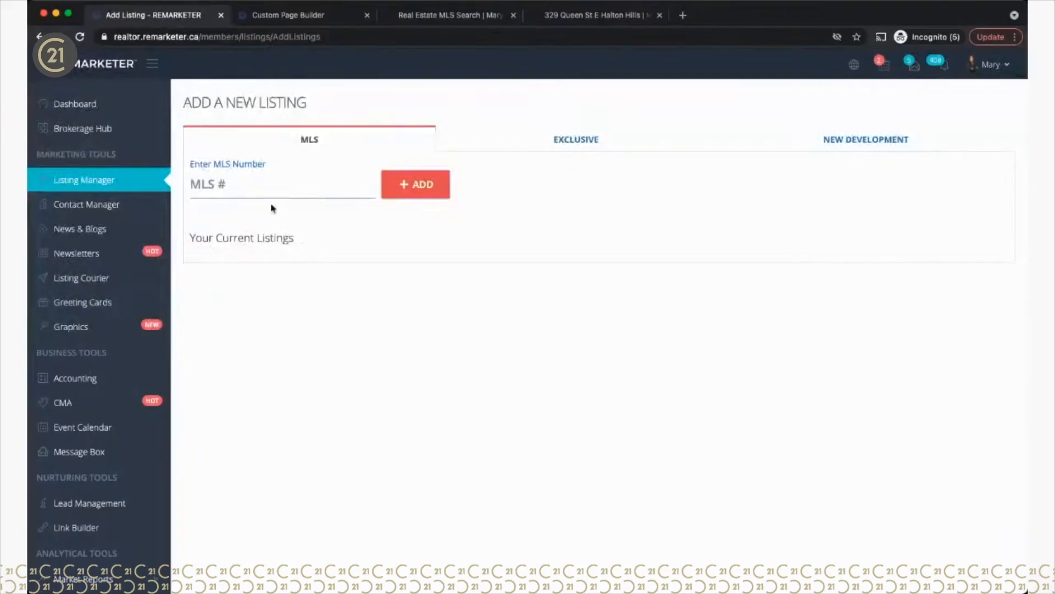
click(248, 181)
key(super+v)
click(431, 185)
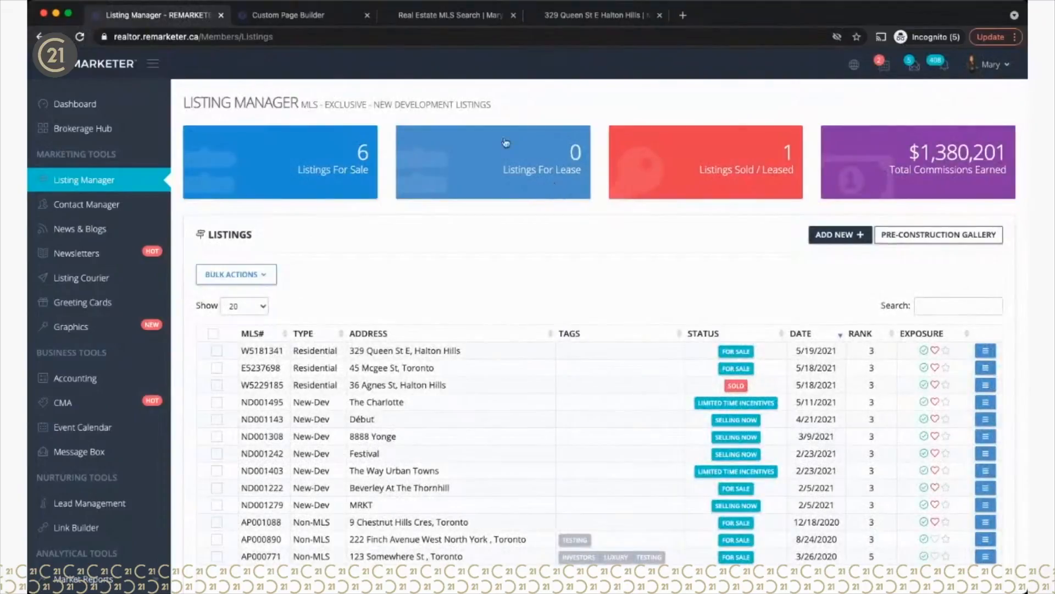
click(319, 14)
click(386, 16)
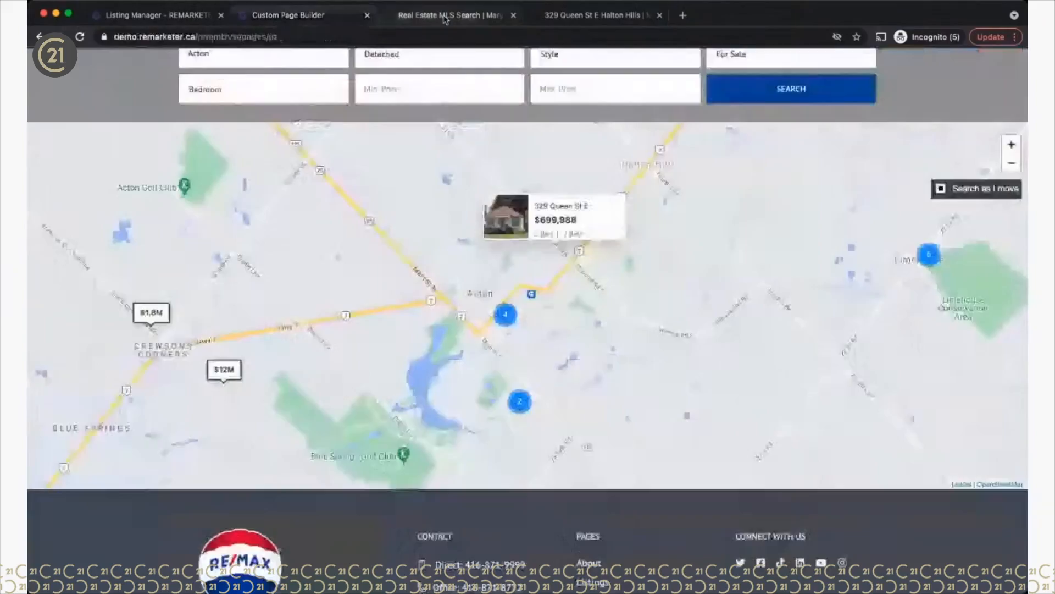
mouse_move(152, 311)
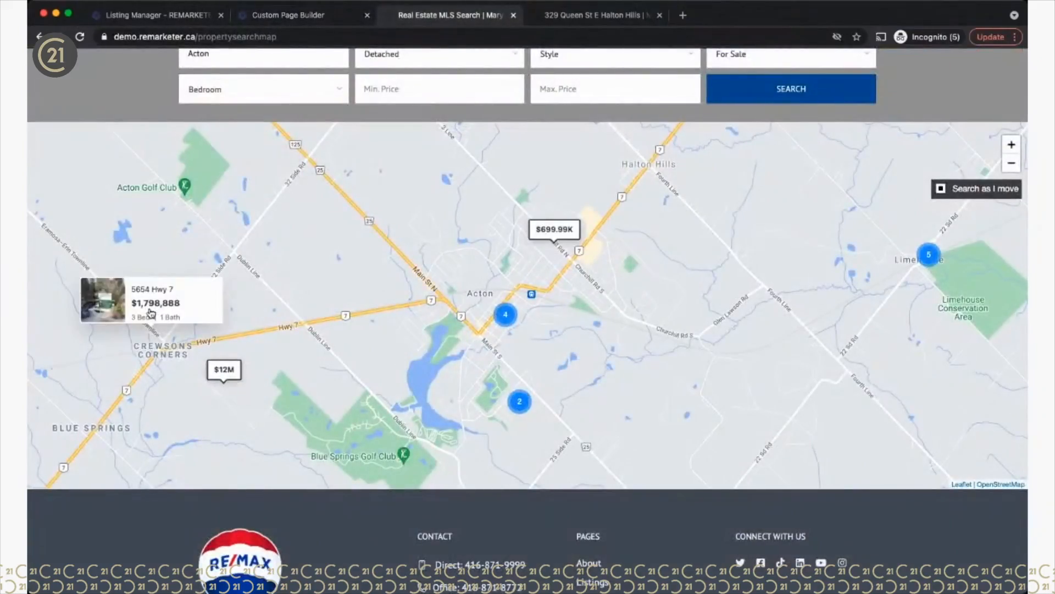
click(188, 368)
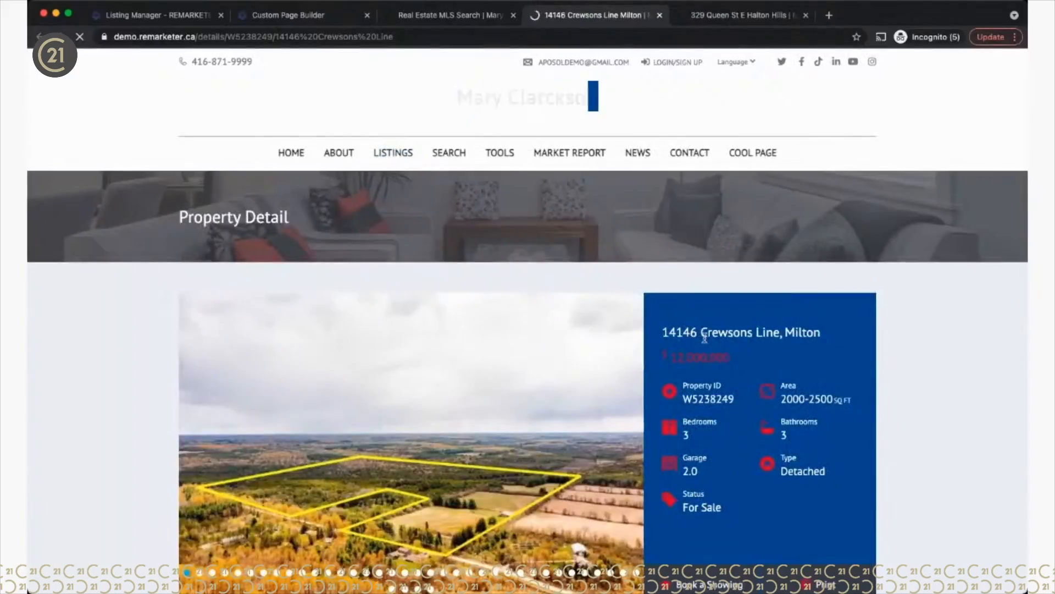
double_click(709, 400)
key(ctrl+c)
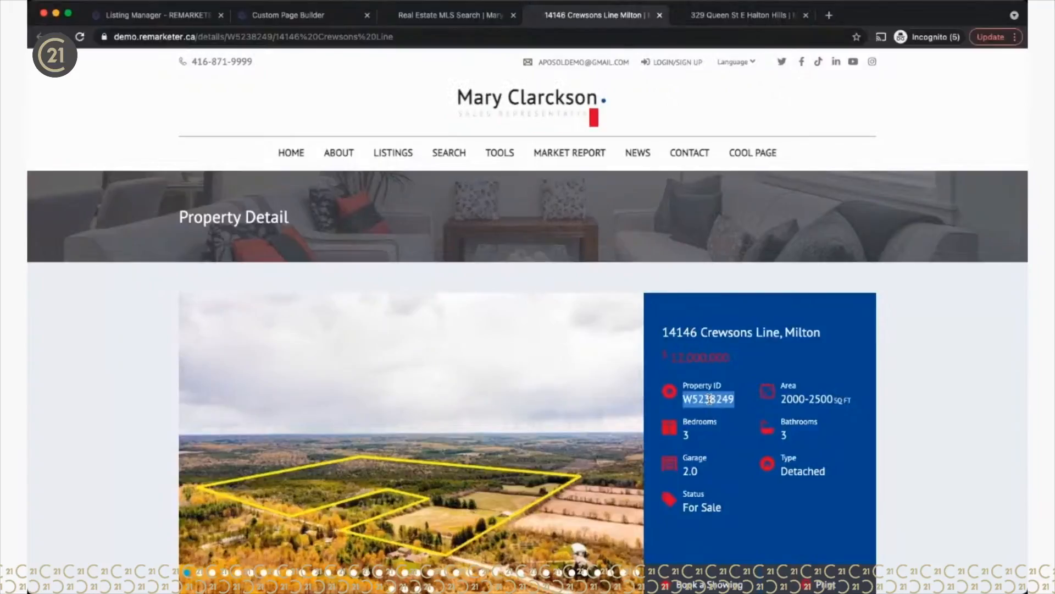
click(292, 15)
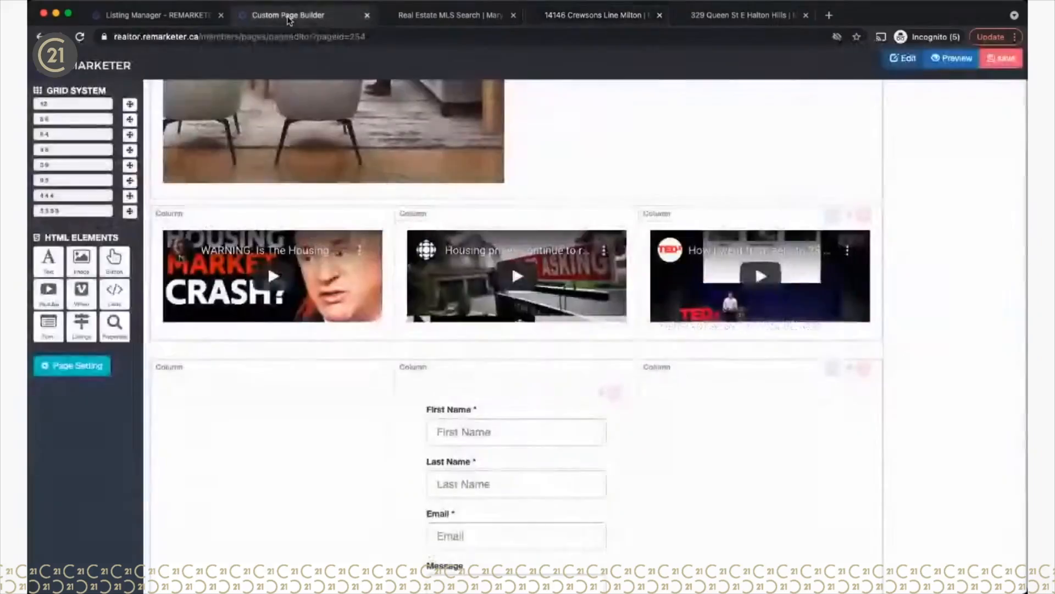
click(122, 21)
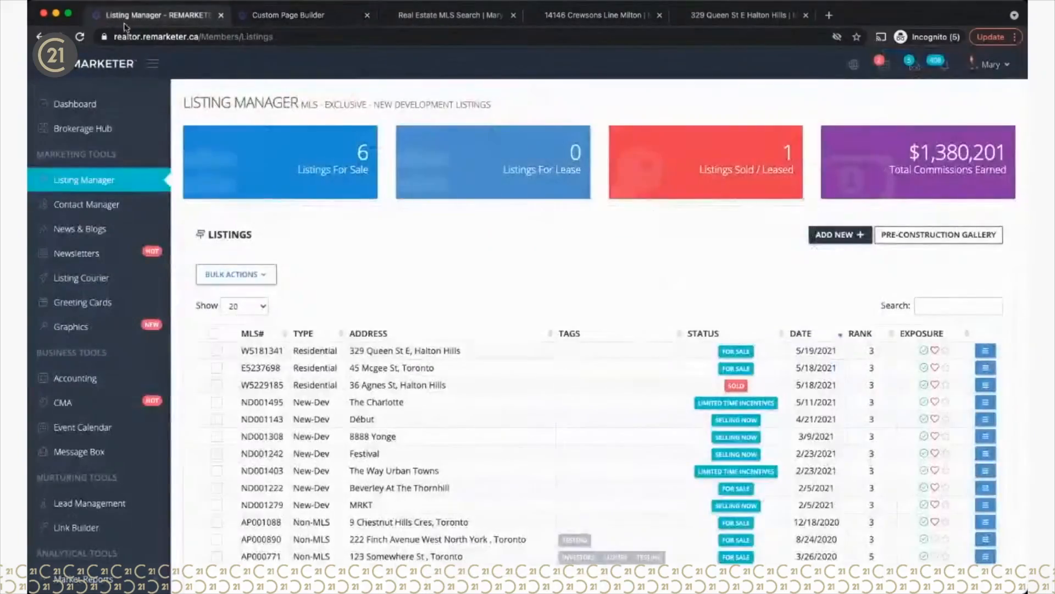
click(833, 236)
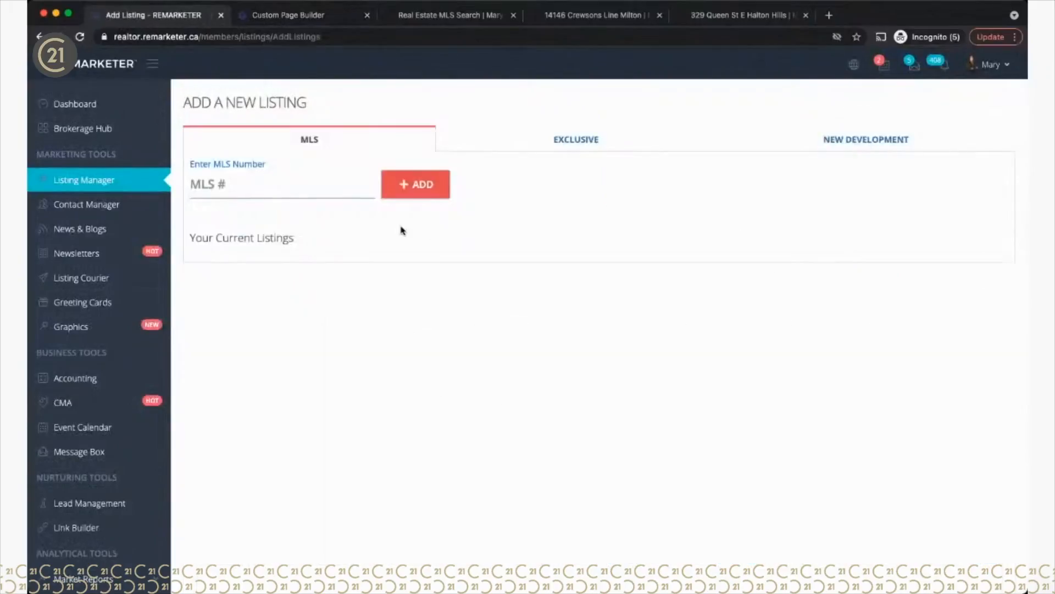
click(222, 185)
key(ctrl+v)
click(416, 182)
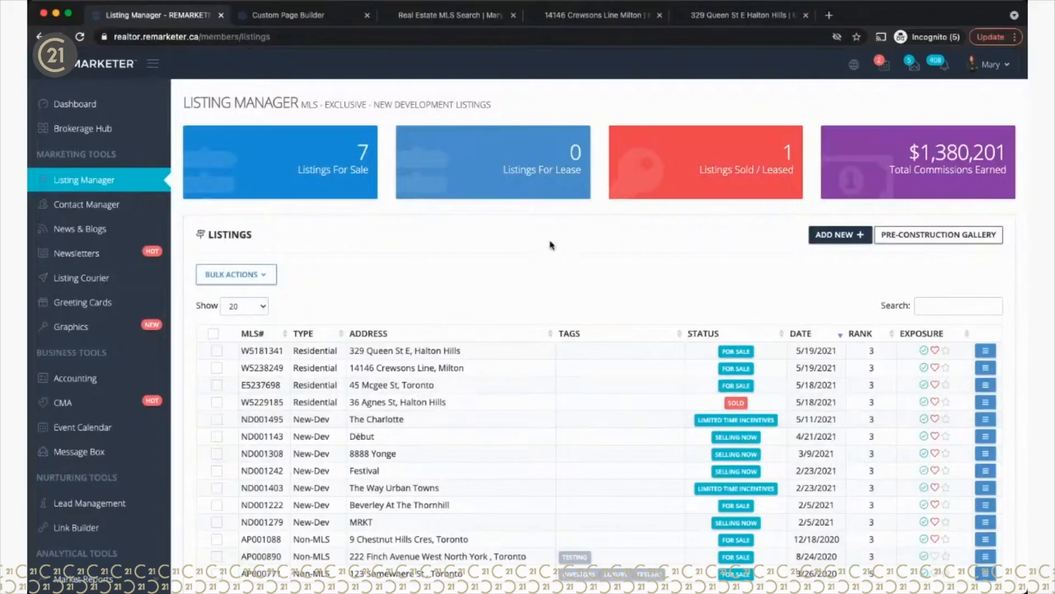
click(290, 13)
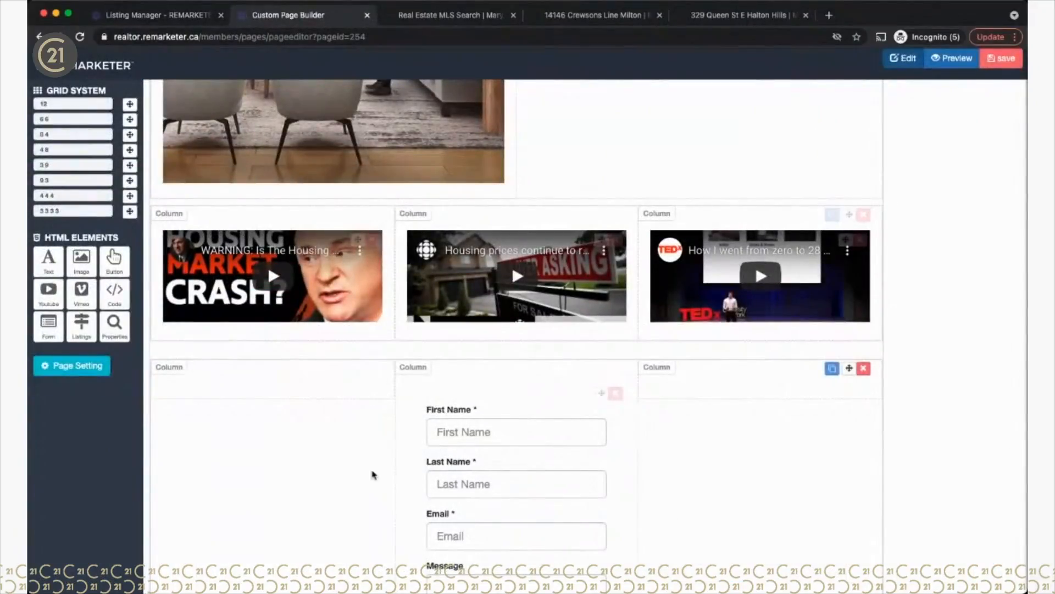
Step: Drop a 12-grid row below the three-video row and place the Listings element in it
scroll(365, 488, down, 5)
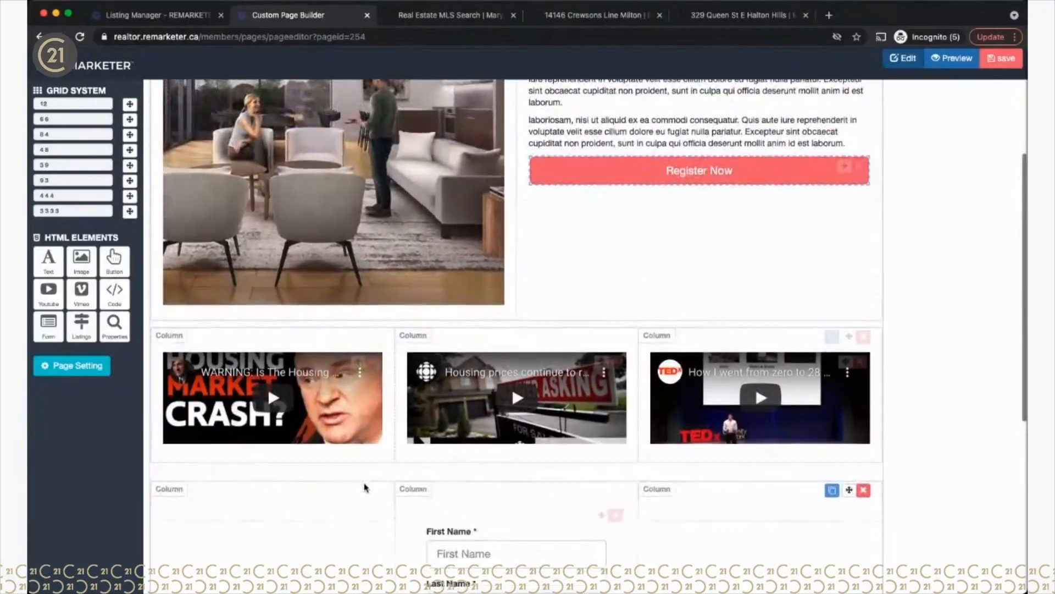
scroll(365, 488, up, 5)
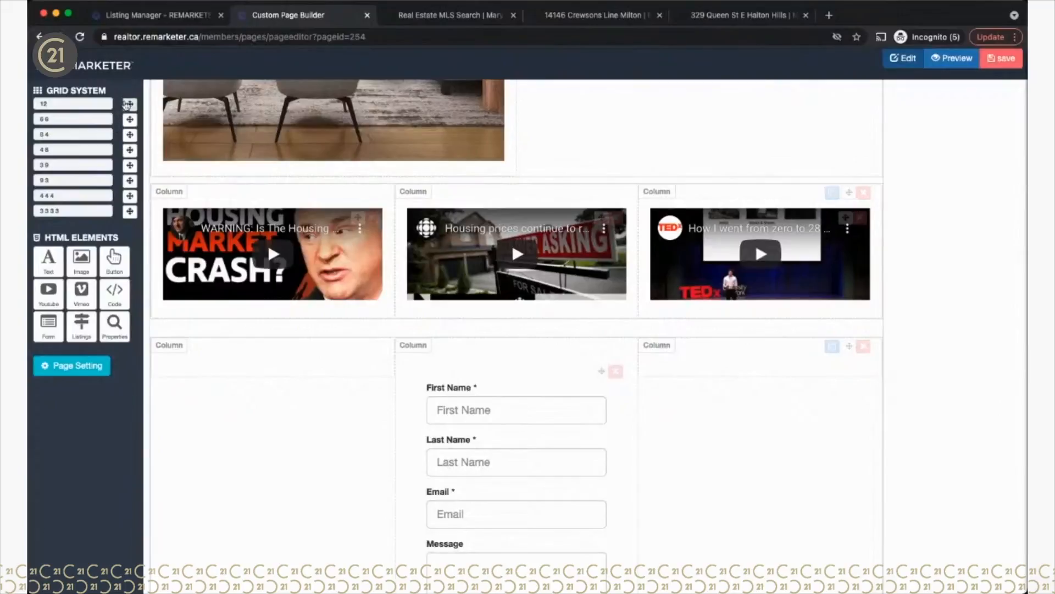
drag(128, 106, 332, 350)
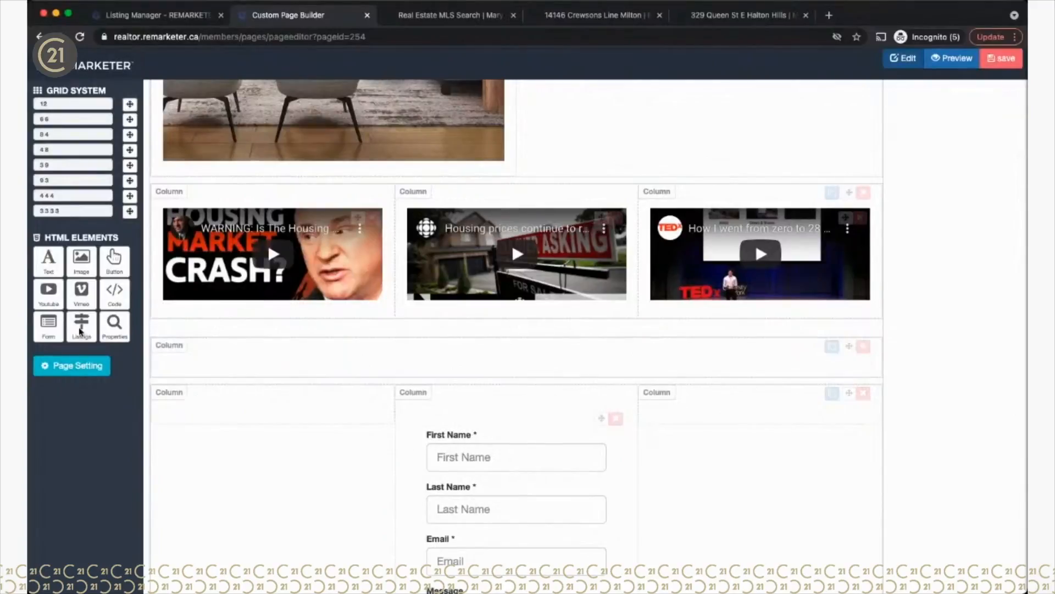
drag(187, 348, 261, 372)
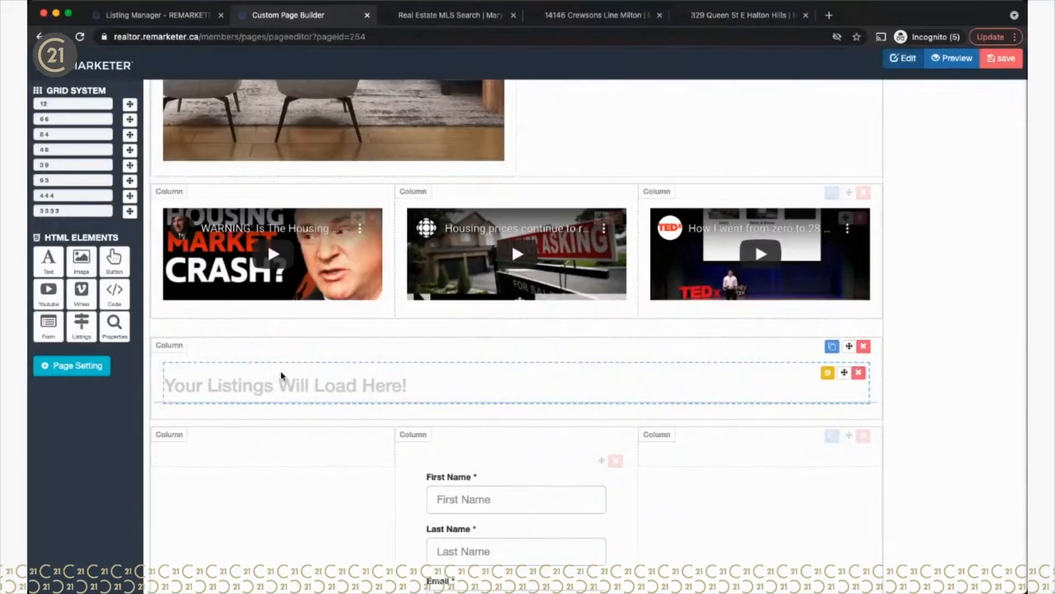
Step: Set the listings block's Featured filter to Featured
click(828, 374)
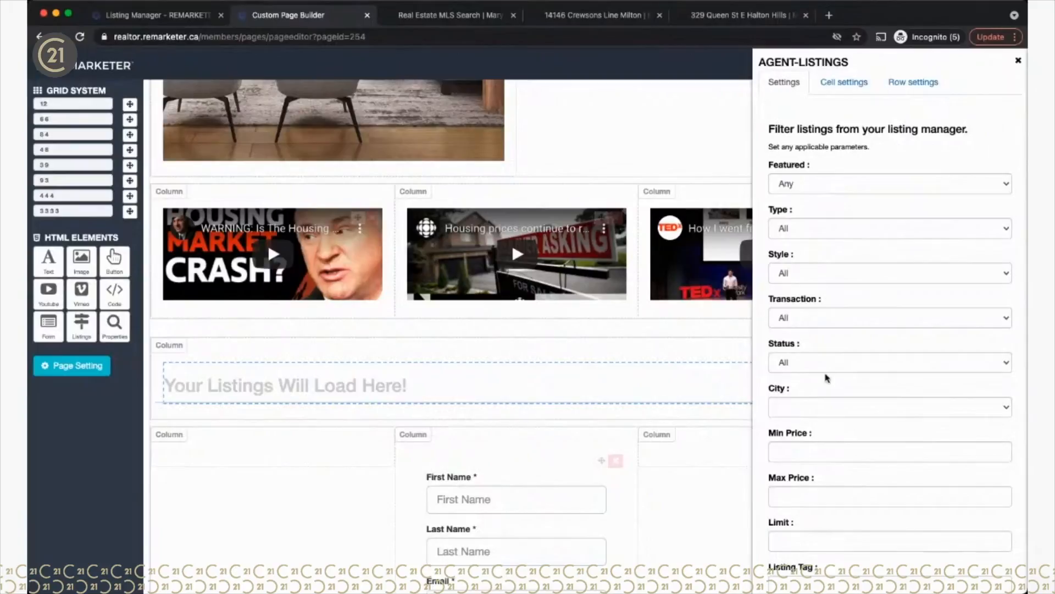
click(792, 188)
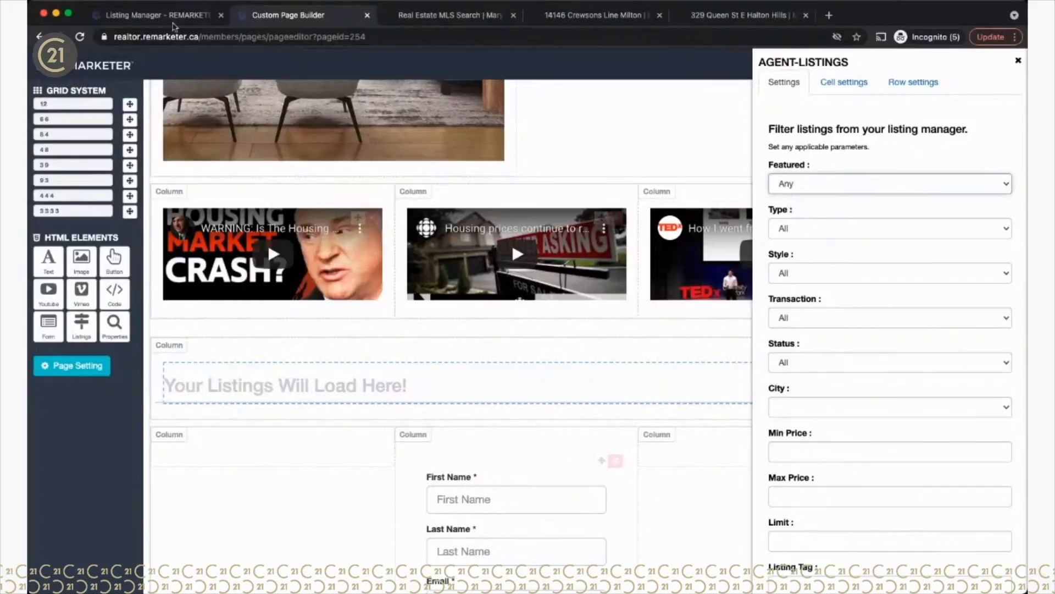
click(125, 20)
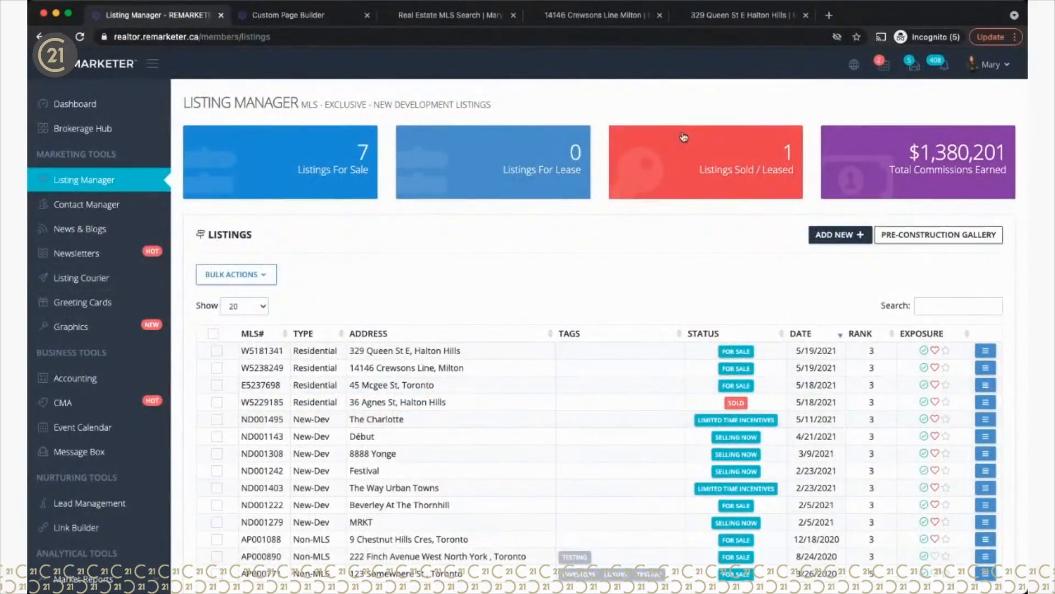
click(318, 17)
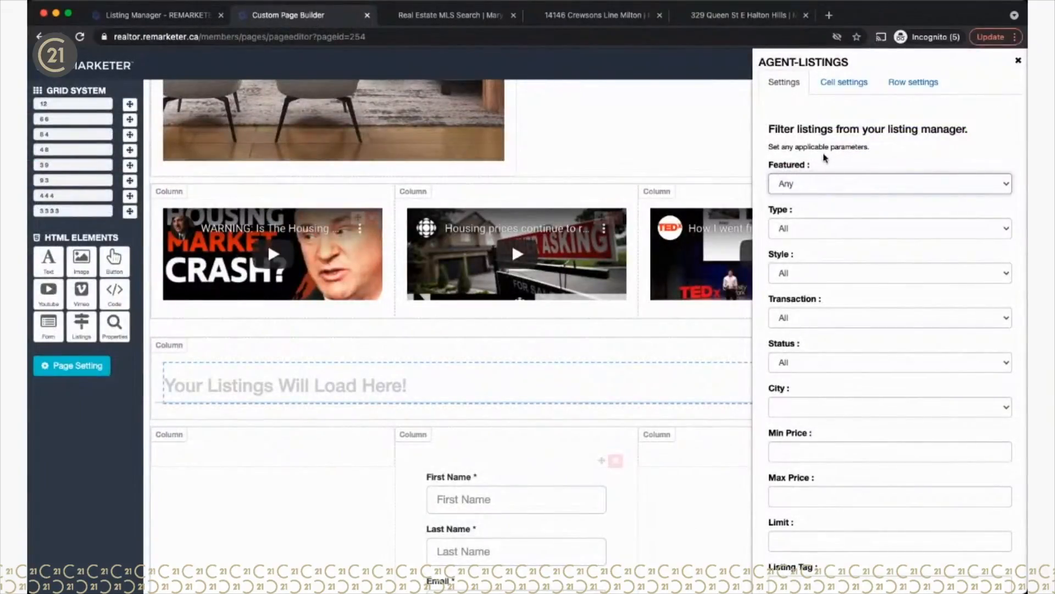
click(797, 205)
Step: Try the Condo, Residential and Commercial type filters, then reset Type to All
click(793, 228)
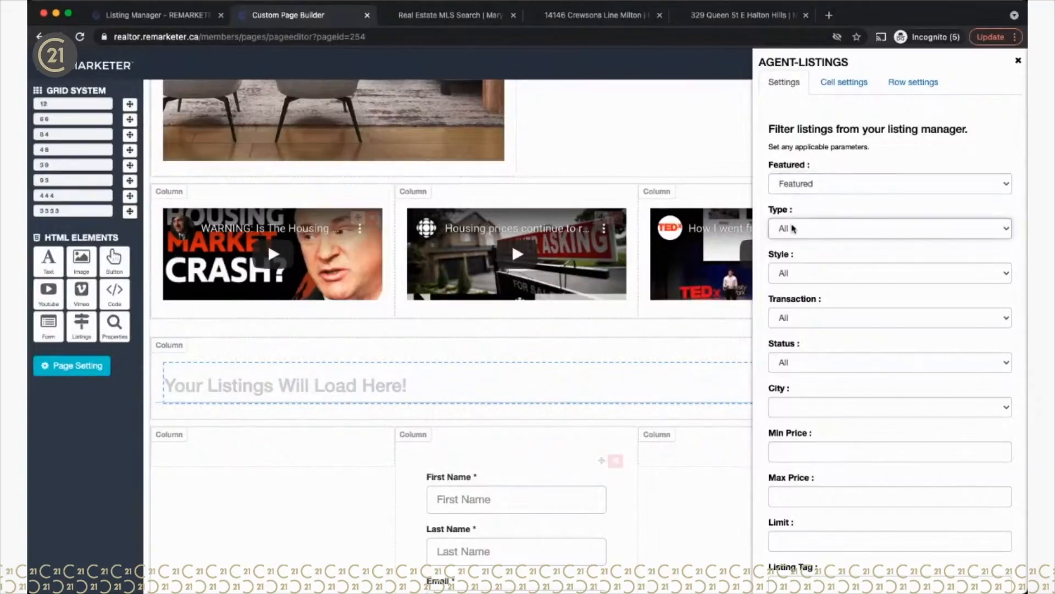
click(799, 254)
click(796, 213)
click(790, 261)
click(793, 189)
Step: Try Detached and Townhouse styles, reset Style to All, then try the Lease transaction filter
click(790, 277)
click(788, 283)
click(801, 278)
click(791, 305)
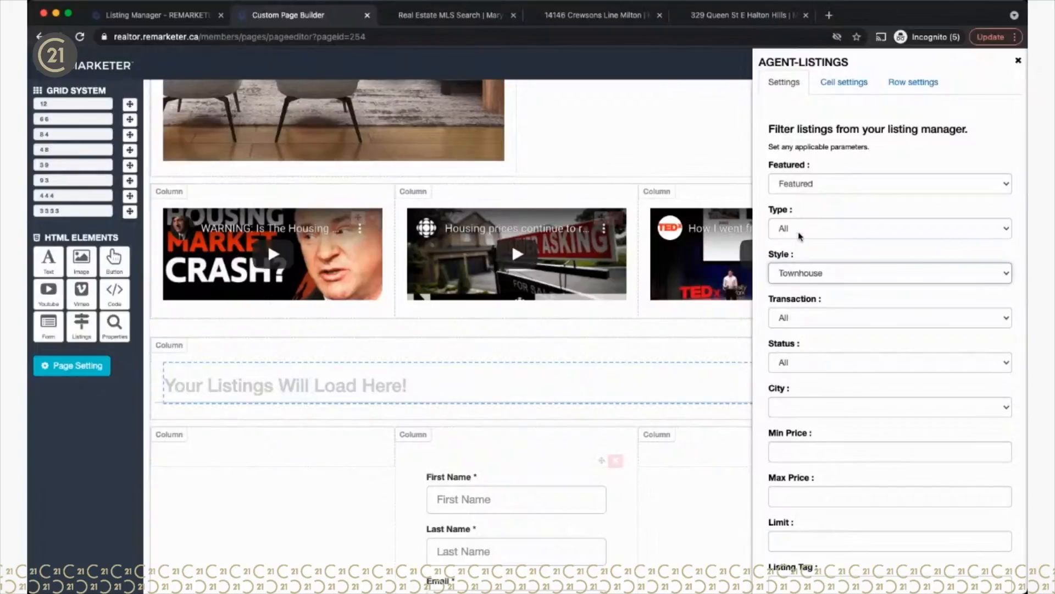
click(798, 233)
scroll(795, 326, down, 3)
click(805, 215)
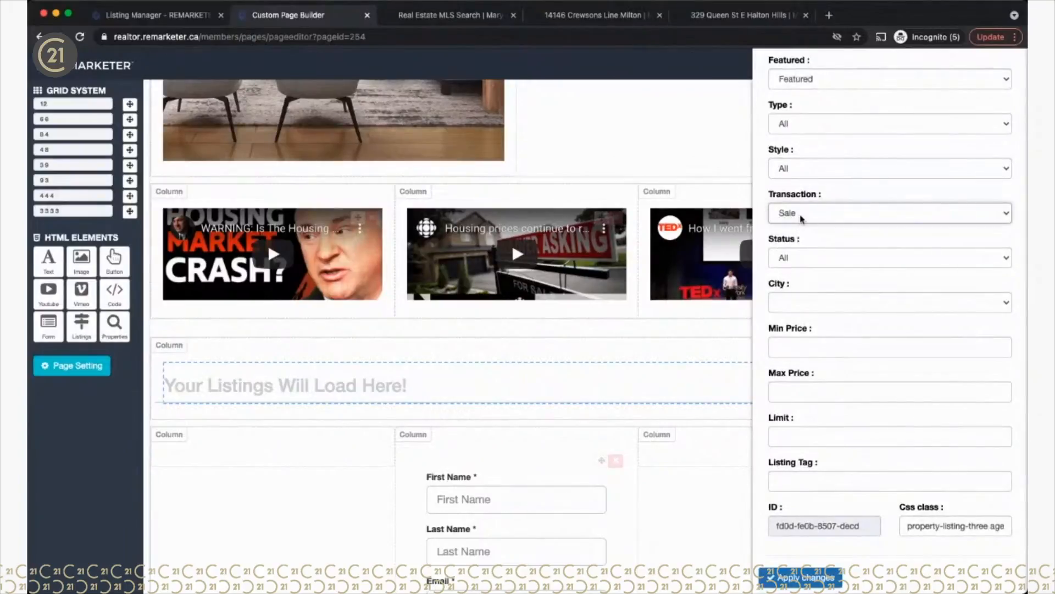
click(796, 229)
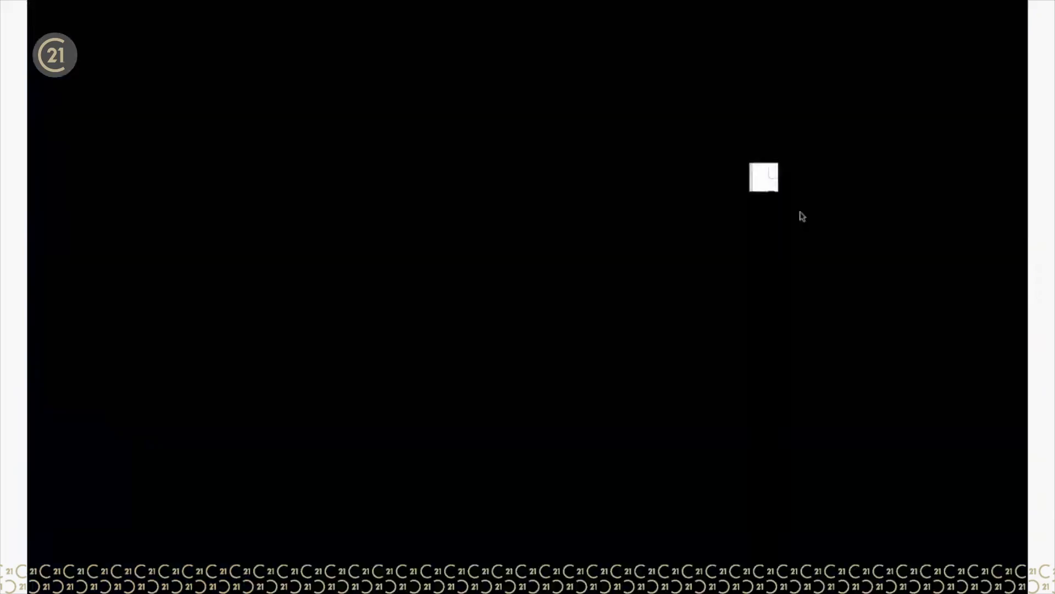
Step: Reset the listings block's Transaction and Status filters to All
click(800, 187)
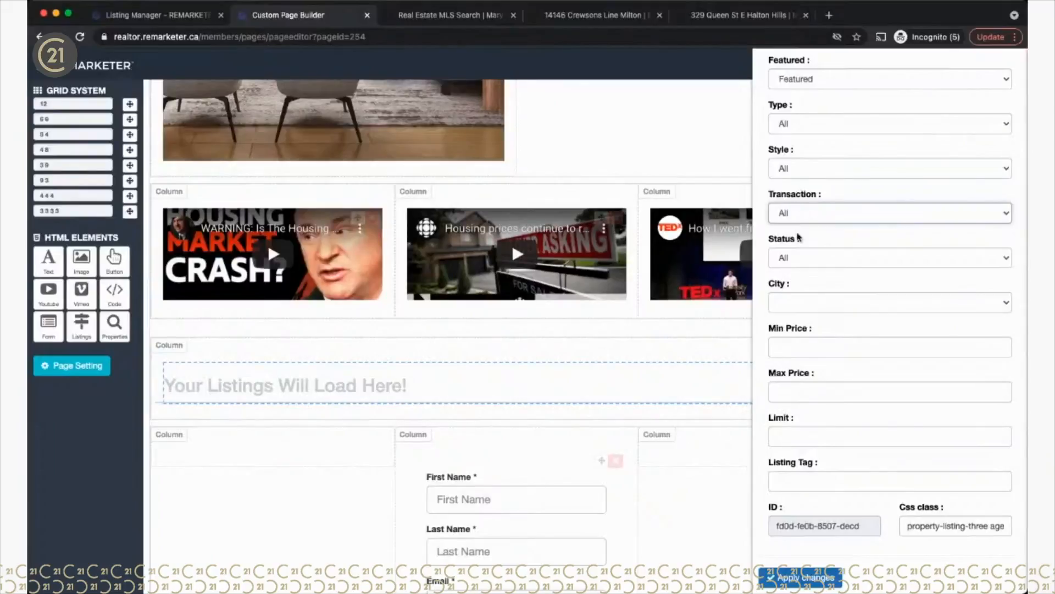
click(795, 264)
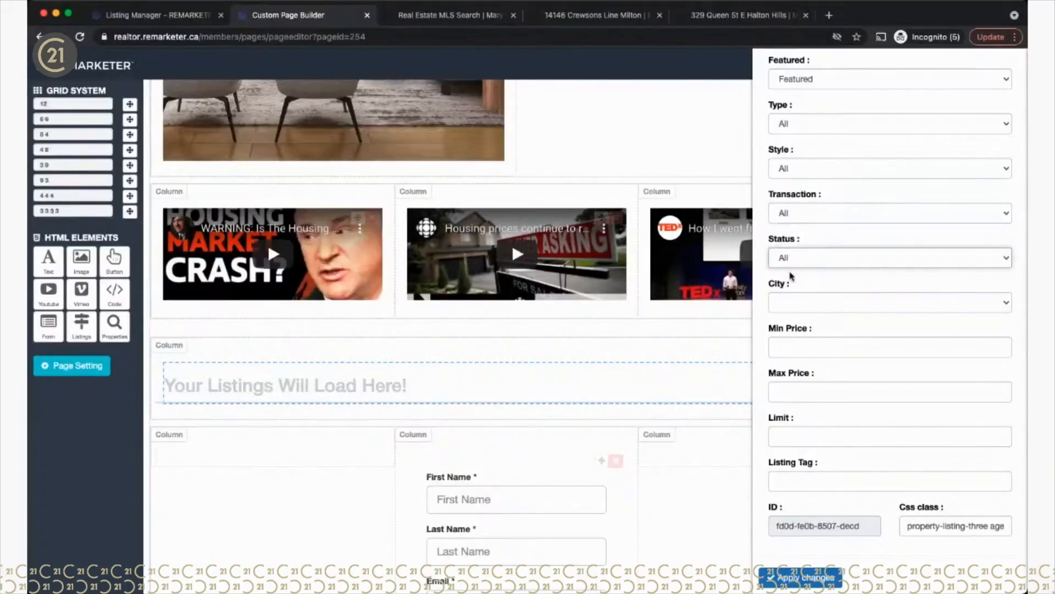
click(792, 274)
click(805, 262)
click(803, 236)
Step: Compare with the Listing Manager's listings and set the block's Limit to 6
click(218, 21)
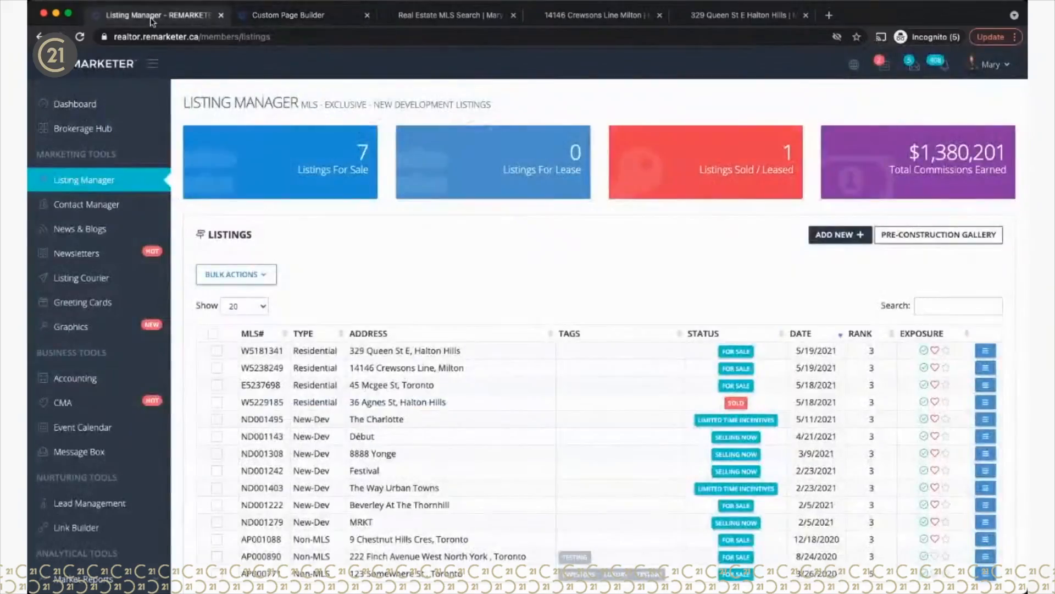
click(407, 20)
click(308, 16)
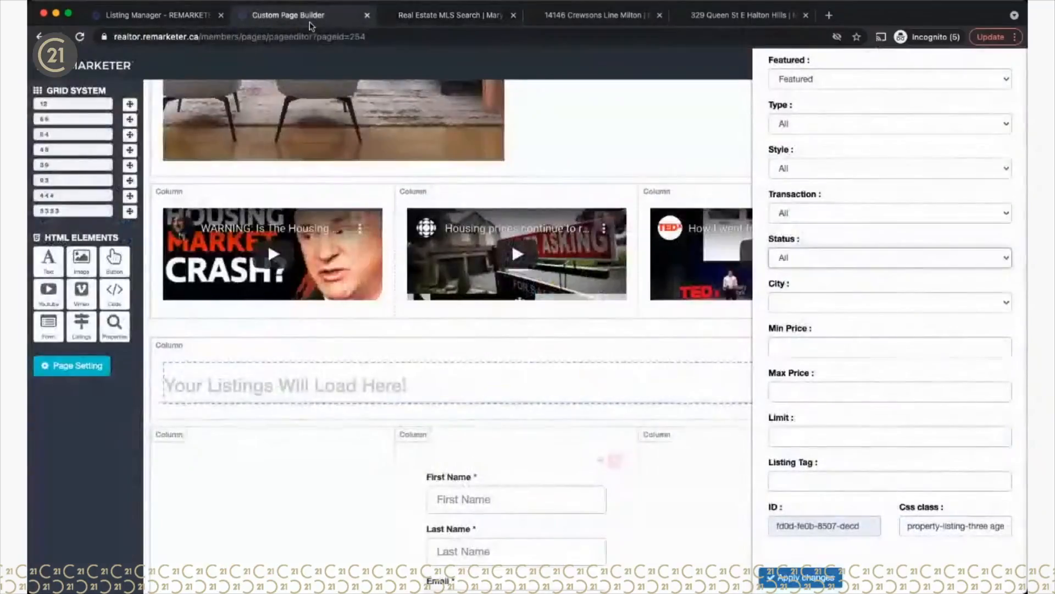
click(430, 20)
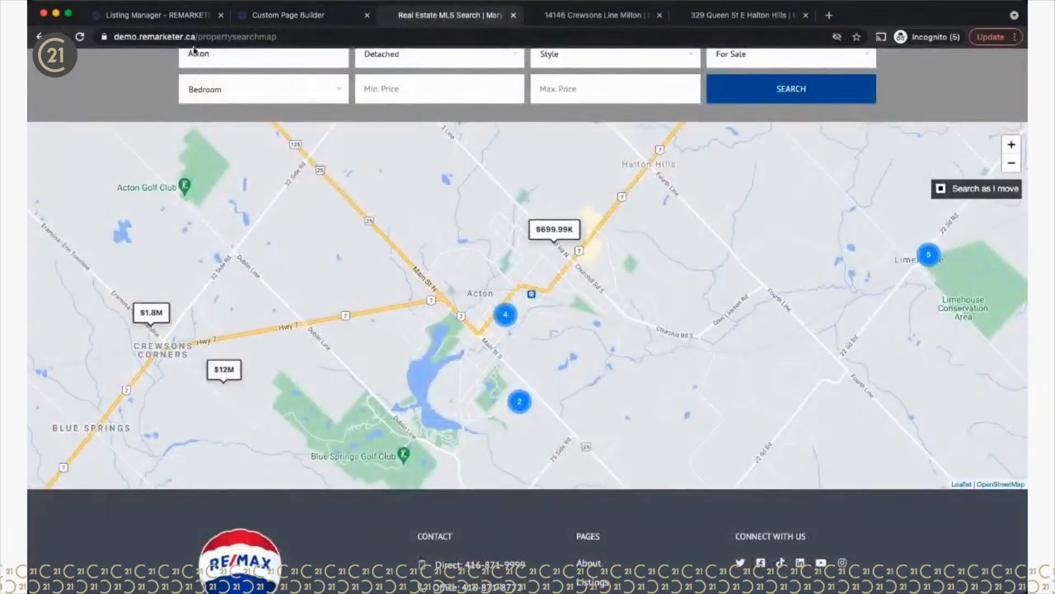
click(170, 16)
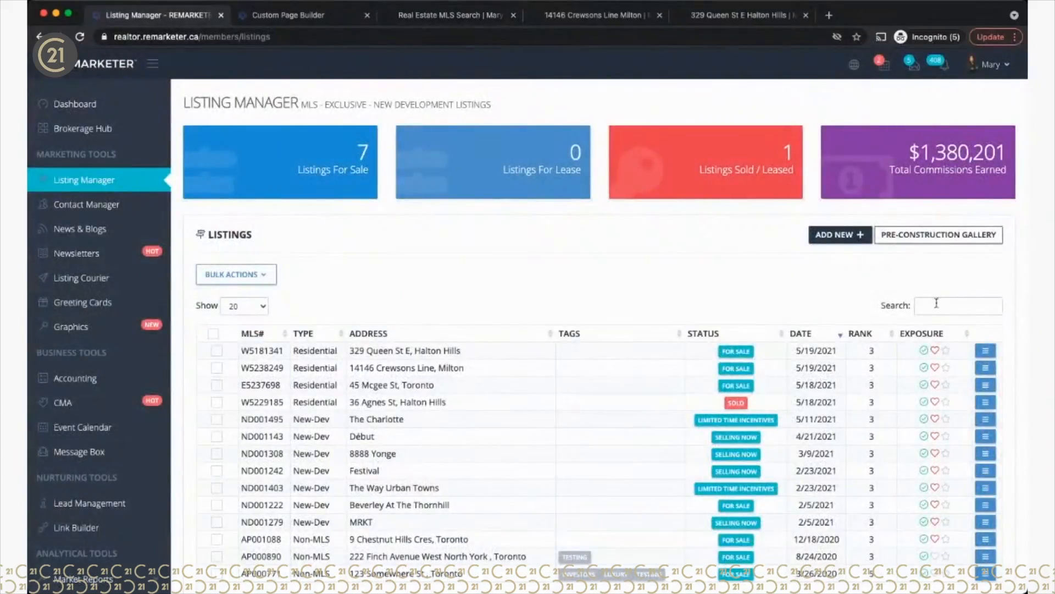
click(312, 20)
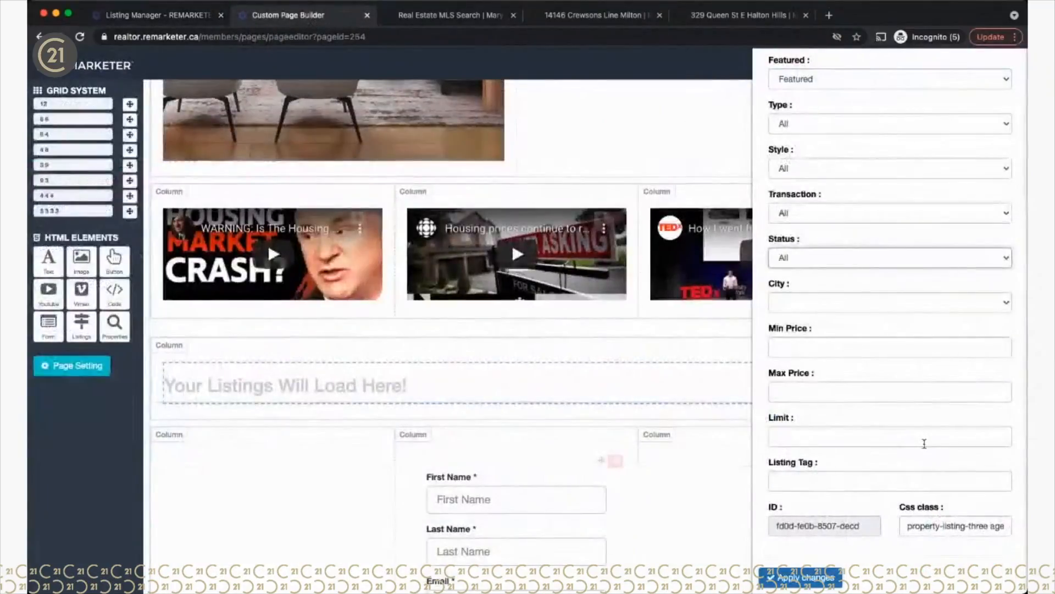
click(795, 437)
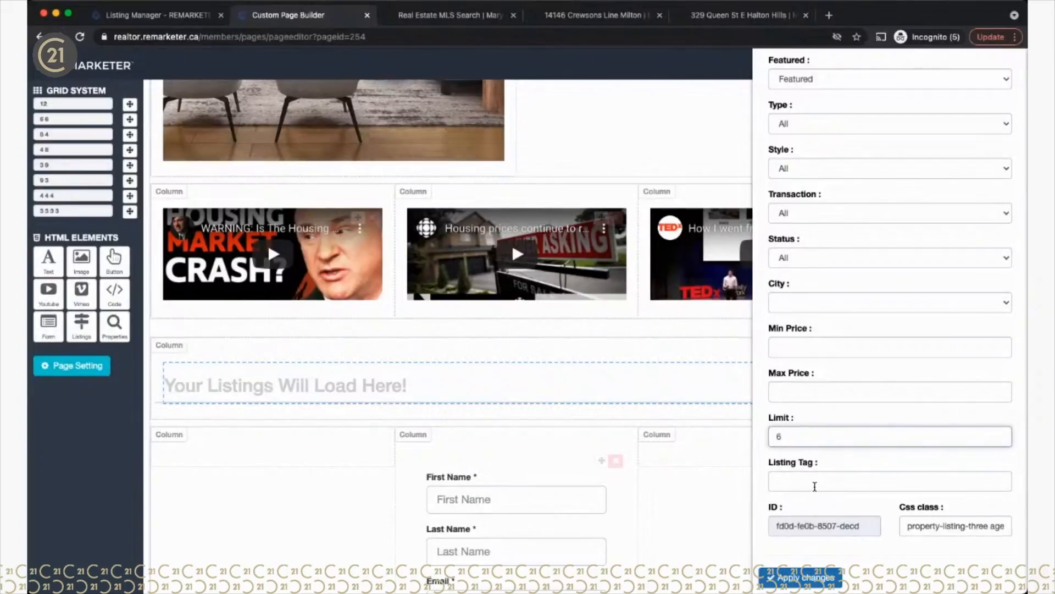
click(140, 20)
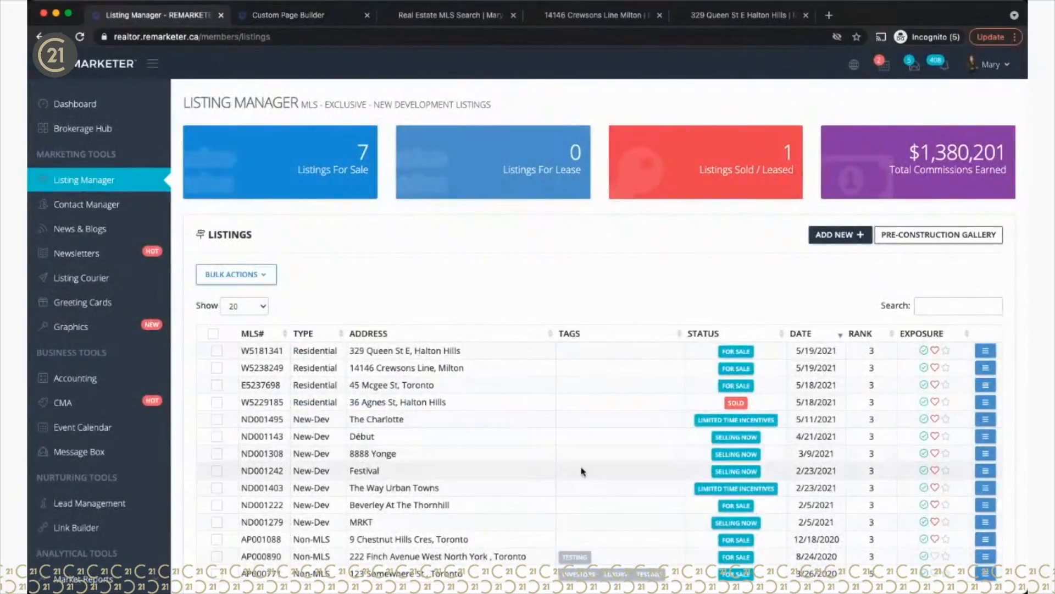
scroll(583, 471, down, 3)
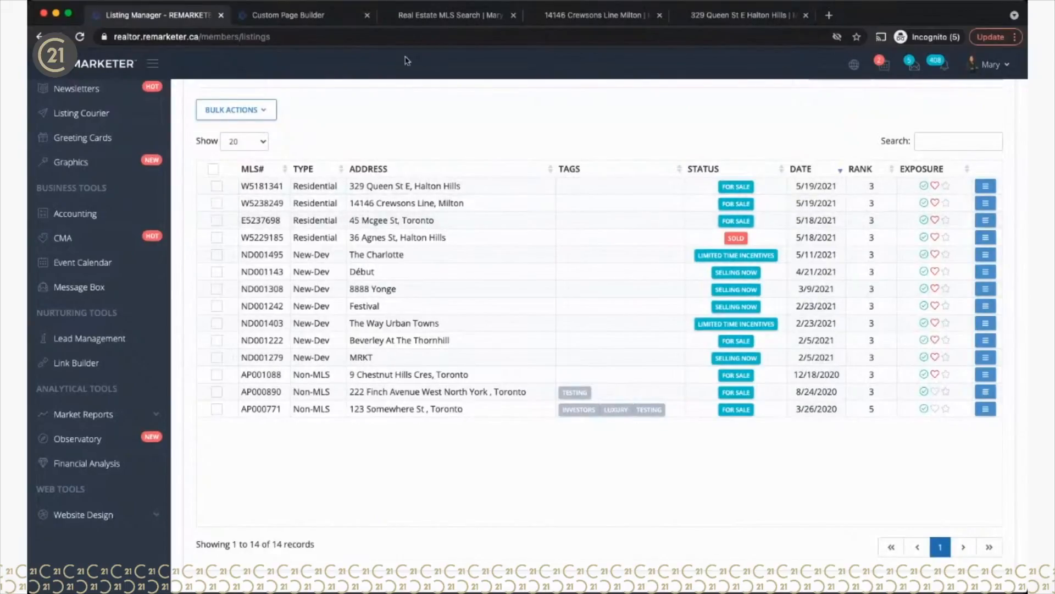
click(286, 16)
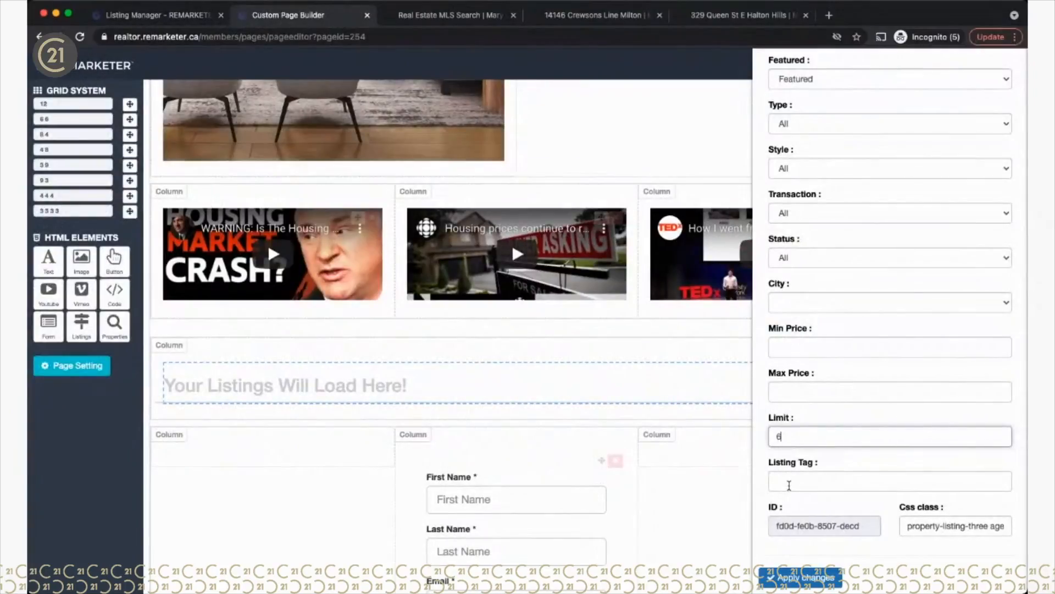
Step: Apply the listings block settings, save the custom page, and open the live search page
click(789, 585)
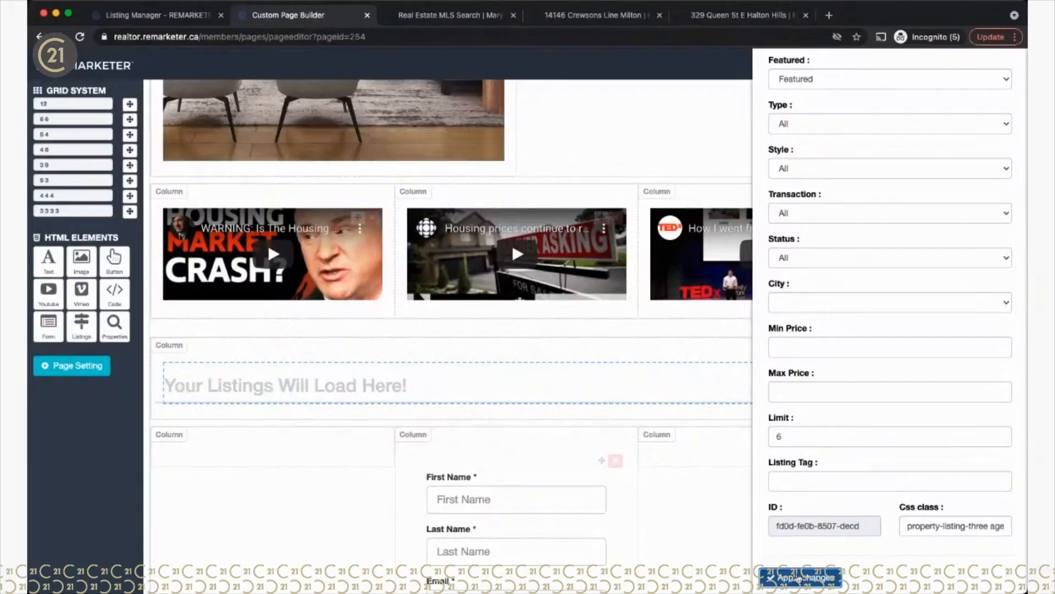
scroll(1001, 195, up, 3)
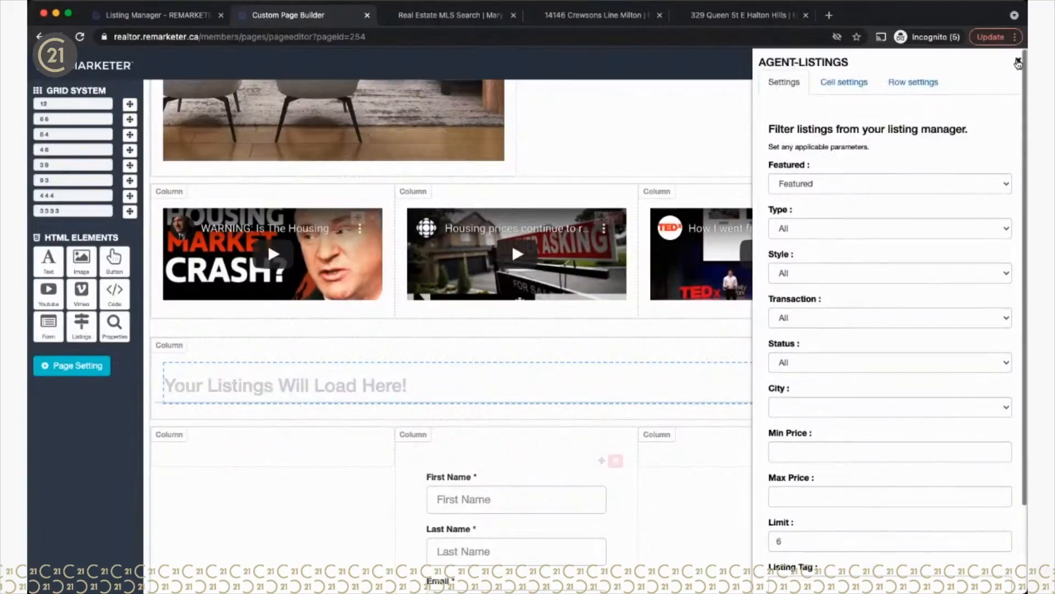
click(1018, 62)
click(1002, 59)
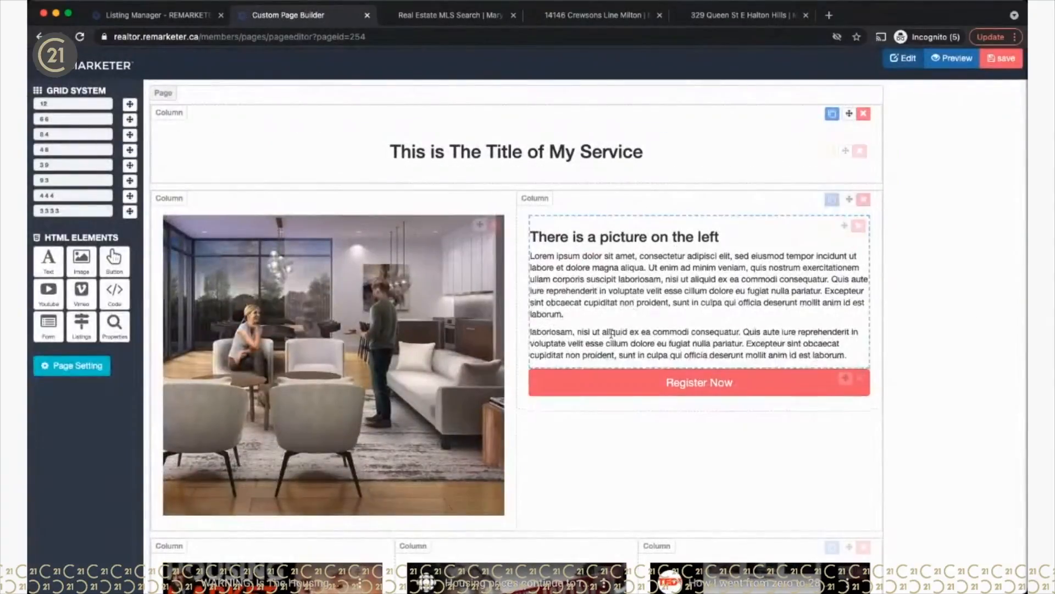
scroll(632, 304, down, 10)
scroll(600, 346, up, 10)
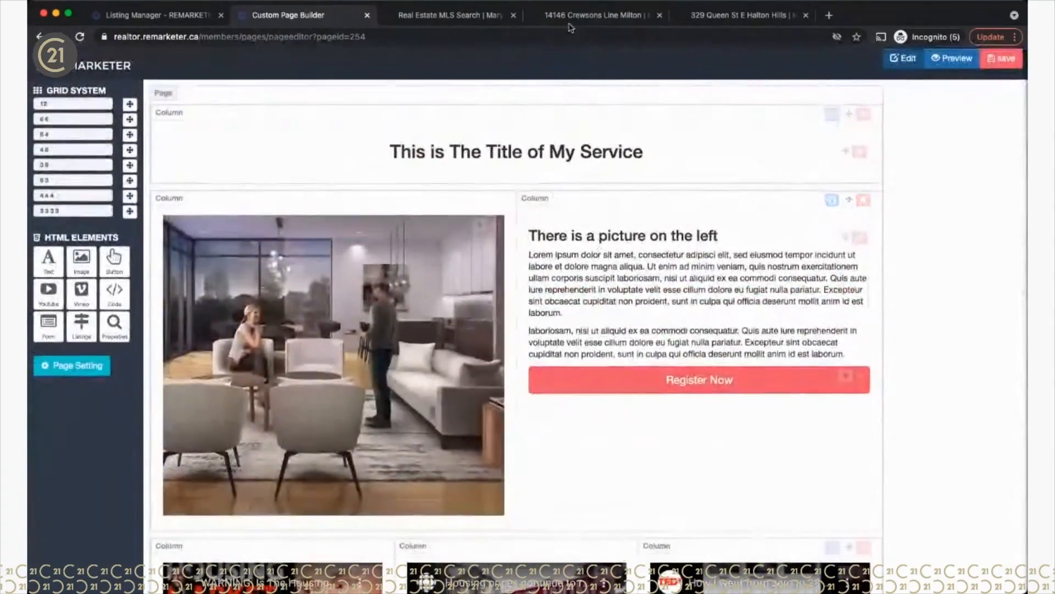
click(452, 17)
scroll(790, 149, up, 3)
Step: Open the live Cool Custom Page and scroll through its videos and six-listing grid
click(751, 152)
scroll(818, 439, down, 15)
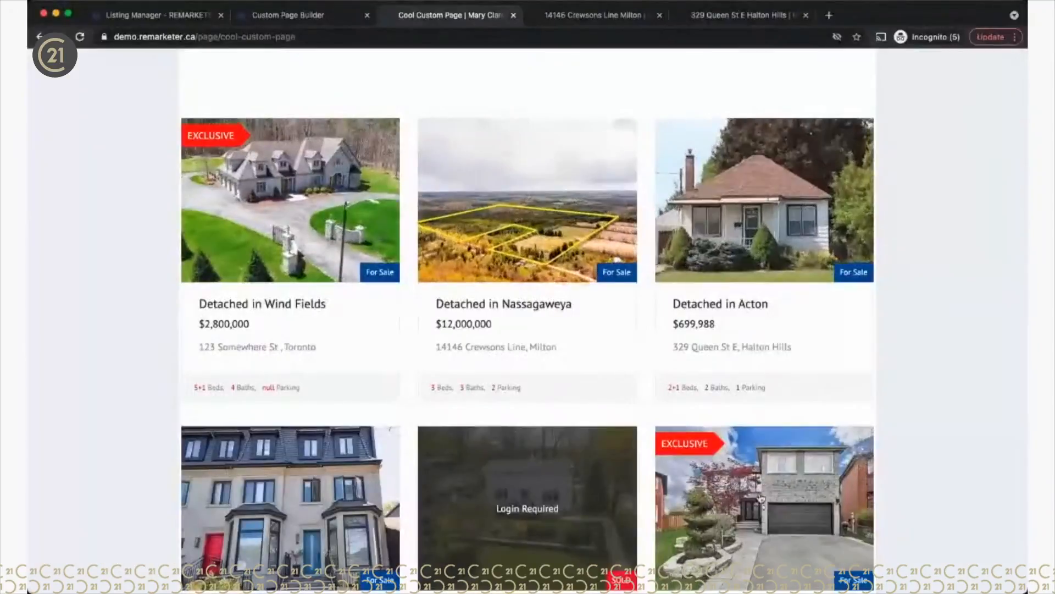
scroll(739, 400, down, 3)
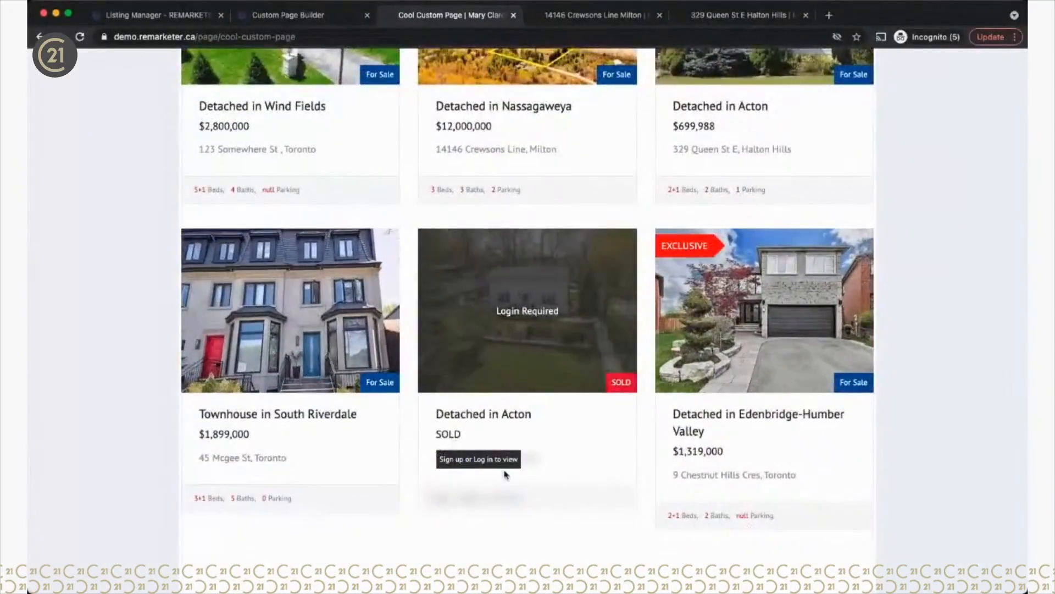
scroll(502, 471, down, 4)
scroll(507, 475, up, 8)
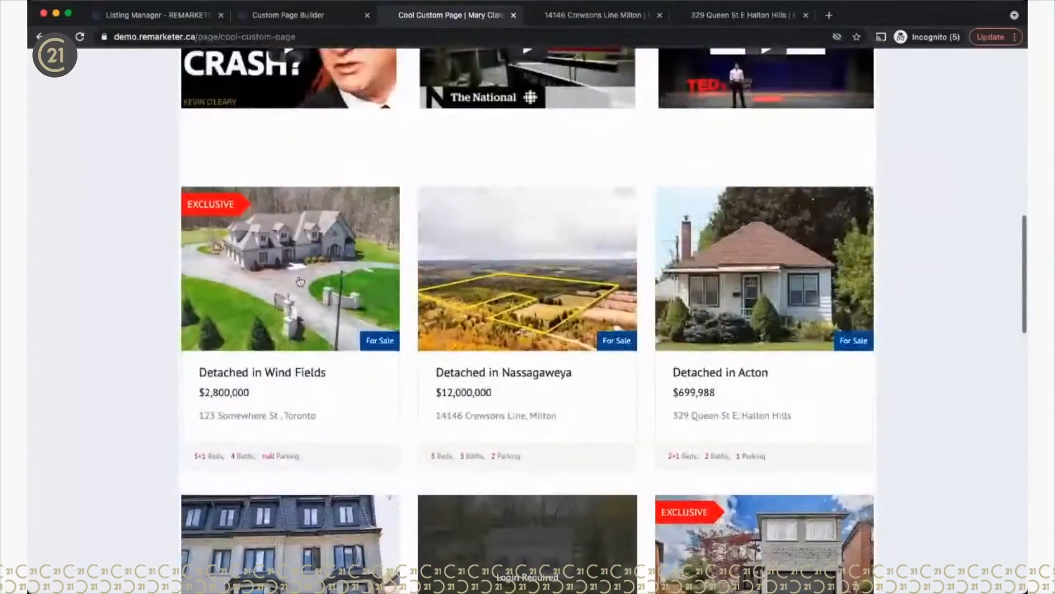
scroll(610, 546, down, 3)
scroll(614, 544, up, 2)
scroll(614, 544, up, 3)
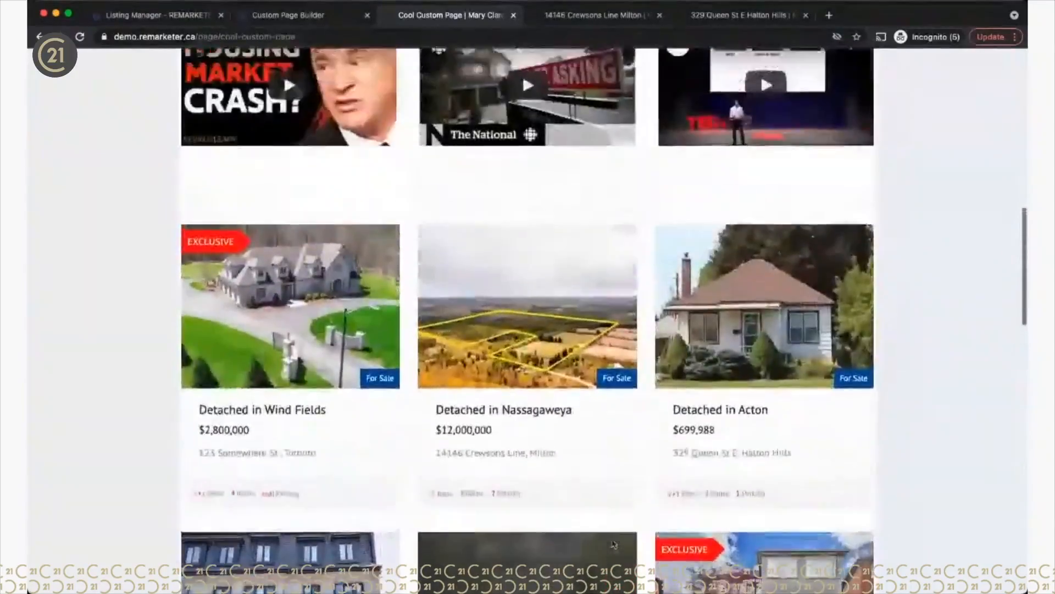
scroll(613, 542, down, 8)
scroll(612, 540, down, 3)
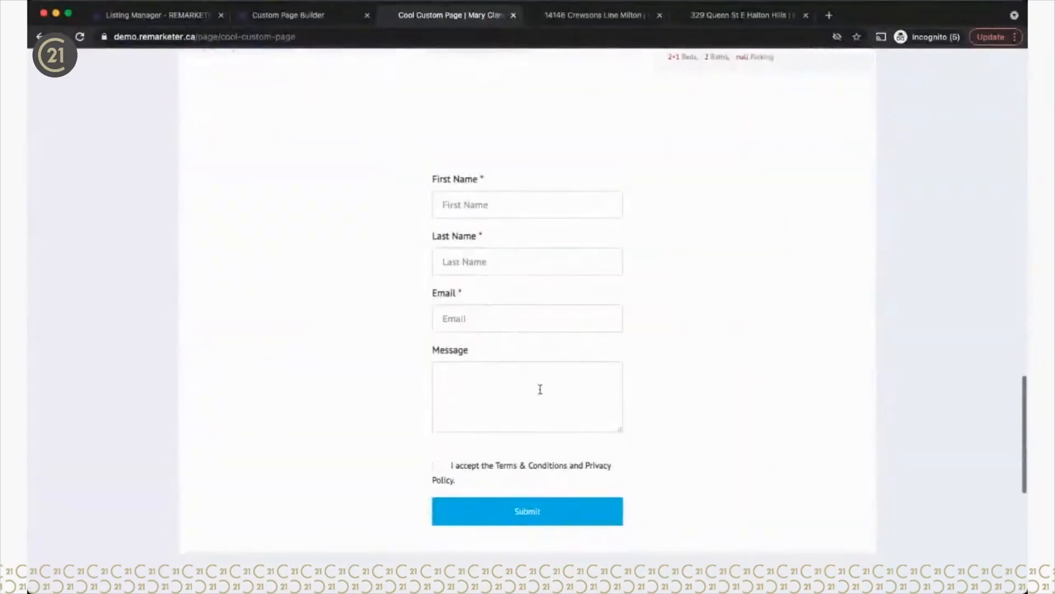
scroll(653, 457, up, 10)
scroll(675, 495, down, 3)
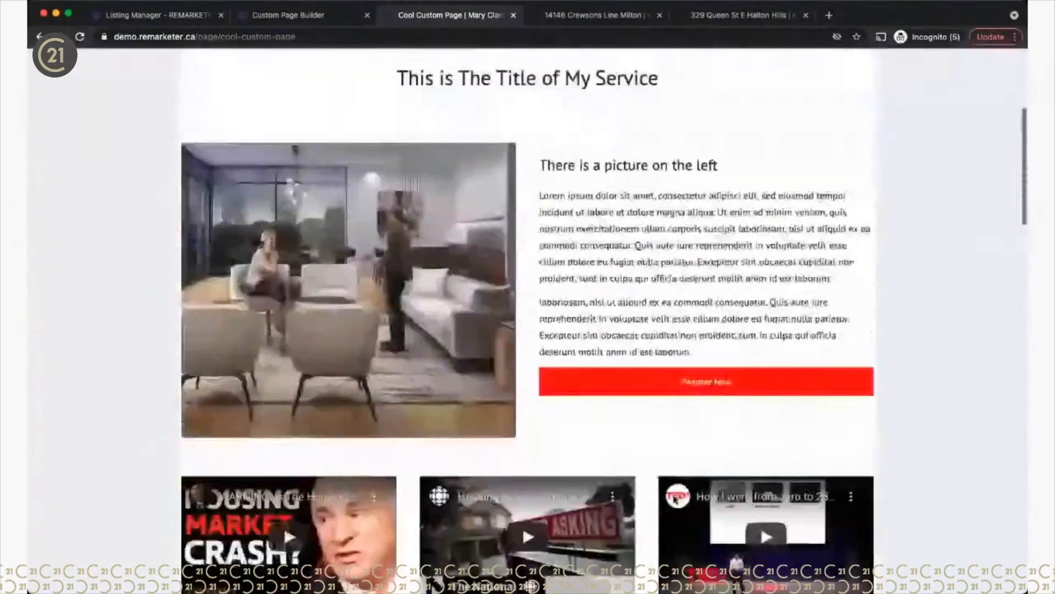
Step: Test the button's jump to the page's contact form on the live page
click(671, 364)
scroll(667, 426, up, 8)
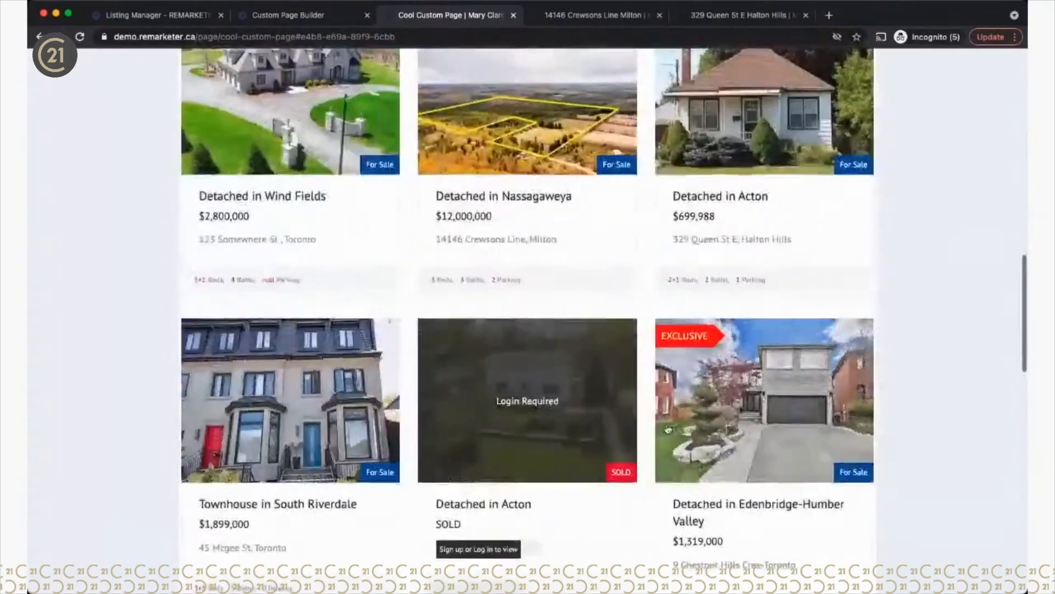
scroll(668, 429, up, 5)
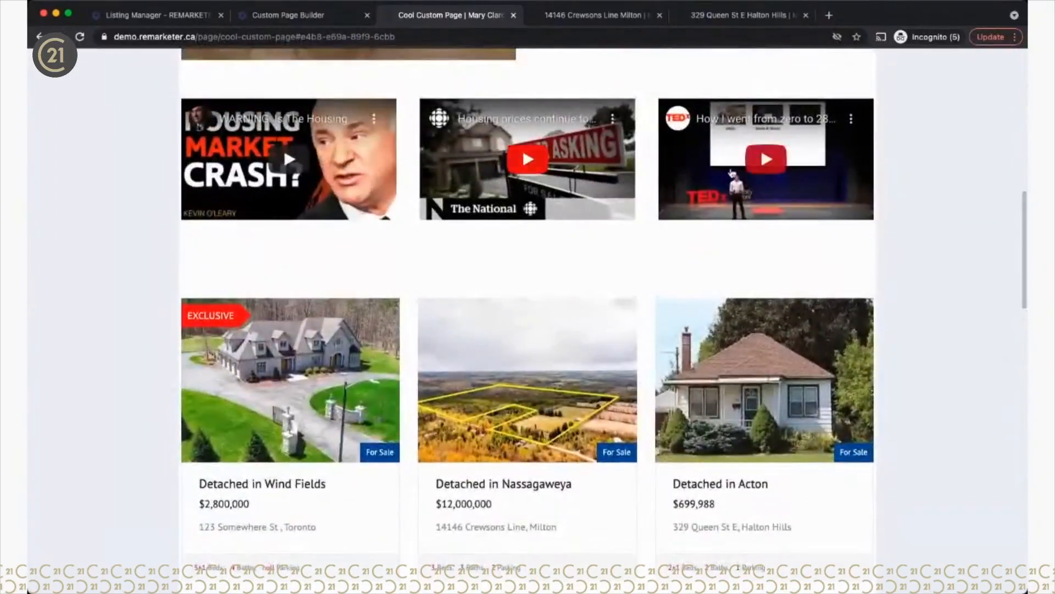
scroll(735, 481, down, 8)
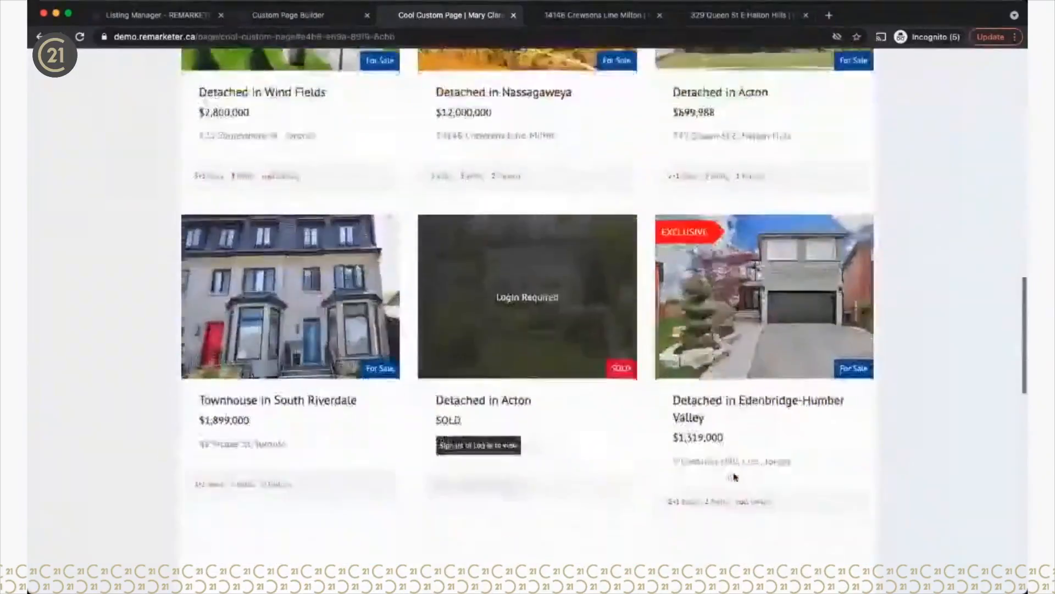
scroll(596, 308, up, 8)
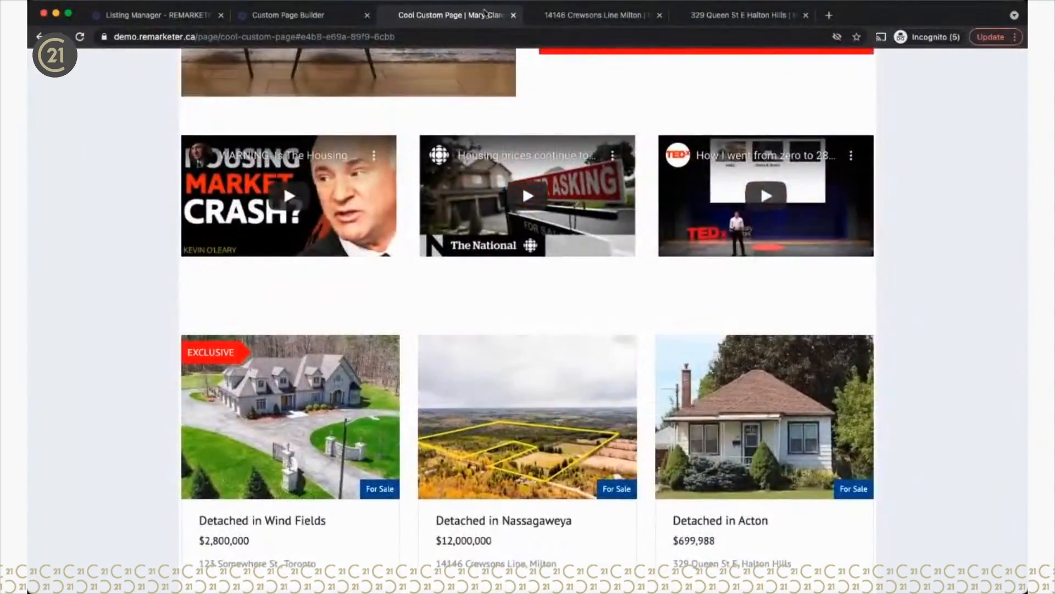
Step: Add a Text element above the listings block and replace its placeholder with 'Cool Listings'
click(275, 16)
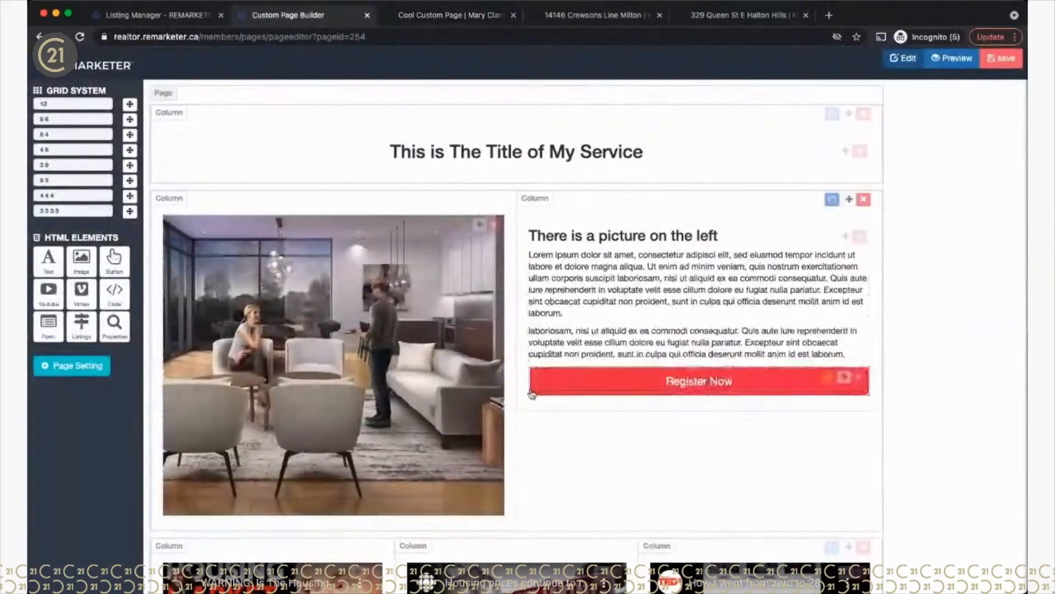
scroll(531, 388, down, 3)
scroll(531, 393, down, 3)
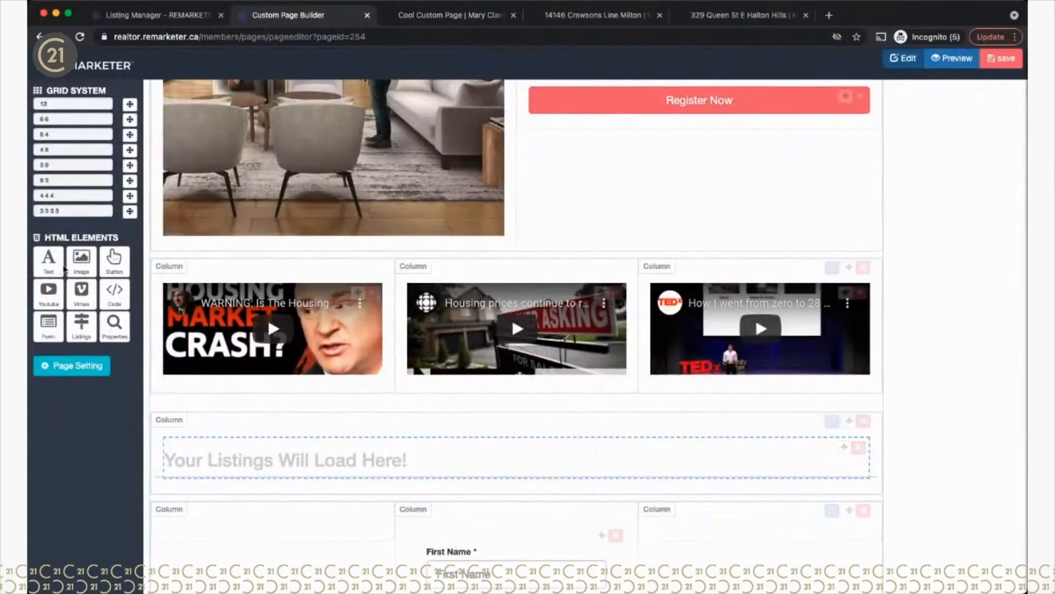
drag(50, 270, 410, 358)
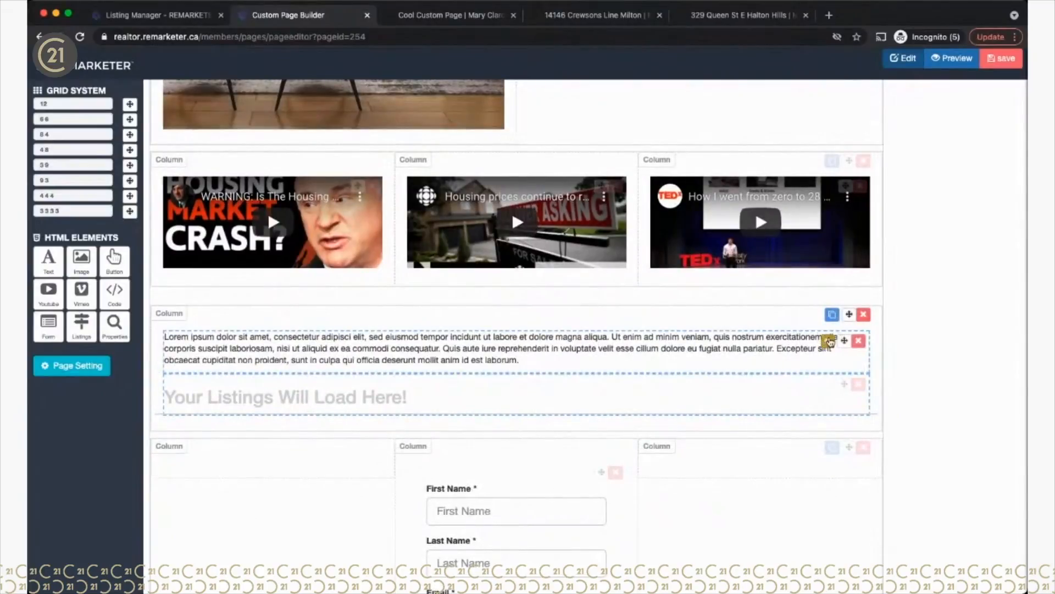
click(830, 341)
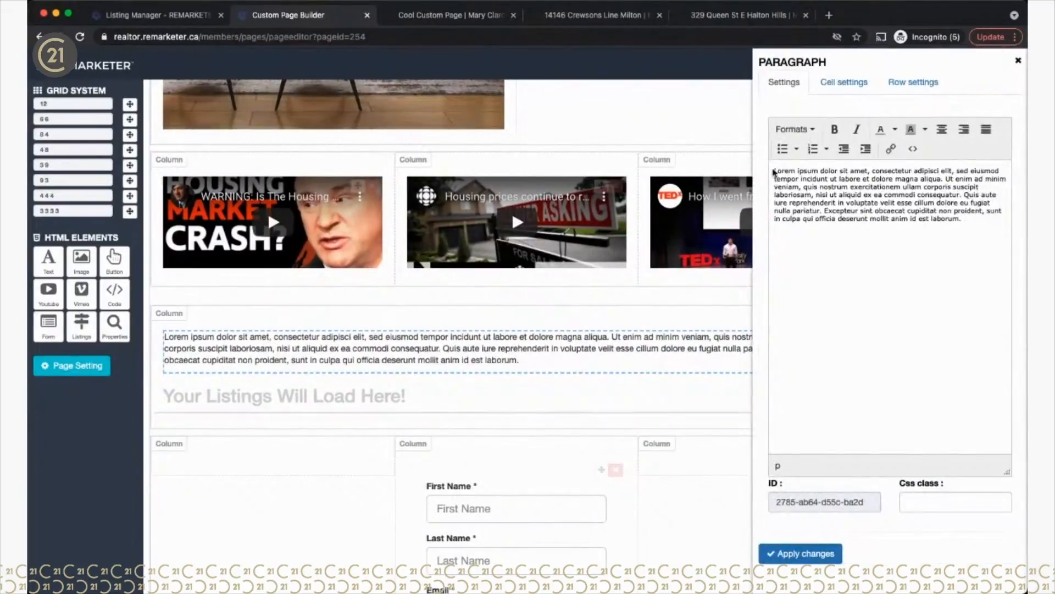
drag(774, 170, 922, 243)
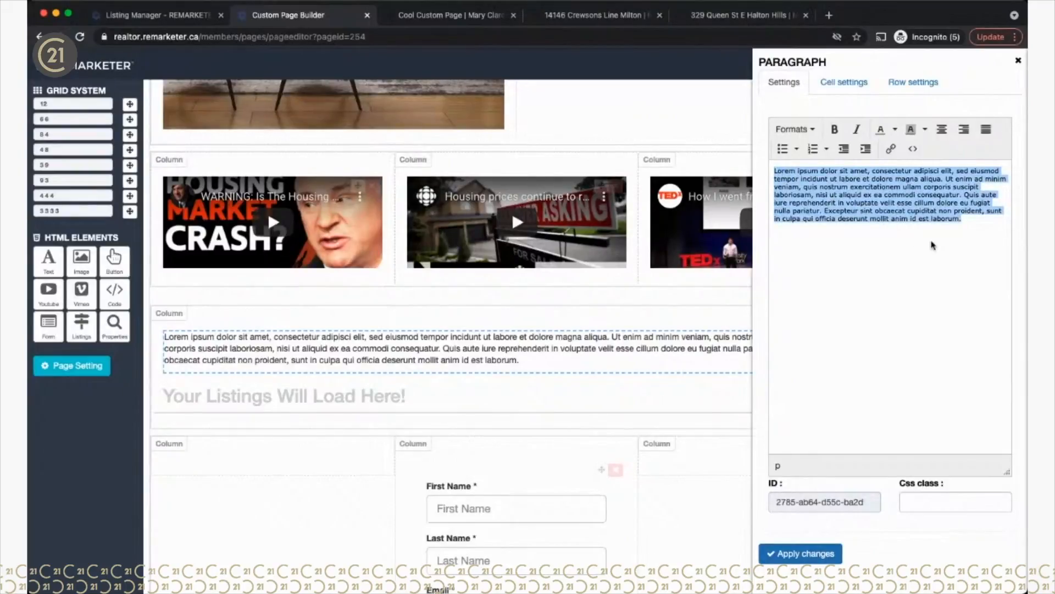
text(Cool Listin)
key(BackSpace)
text(ngs)
Step: Make 'Cool Listings' a centred Heading 2, apply the edits, and save the page
drag(830, 177, 758, 174)
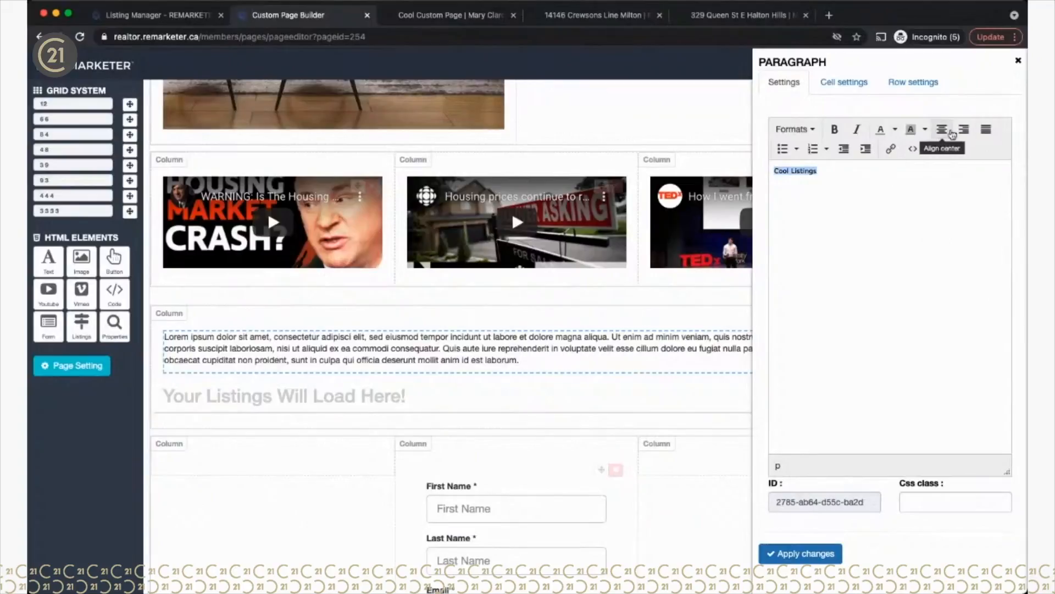
click(796, 129)
mouse_move(801, 153)
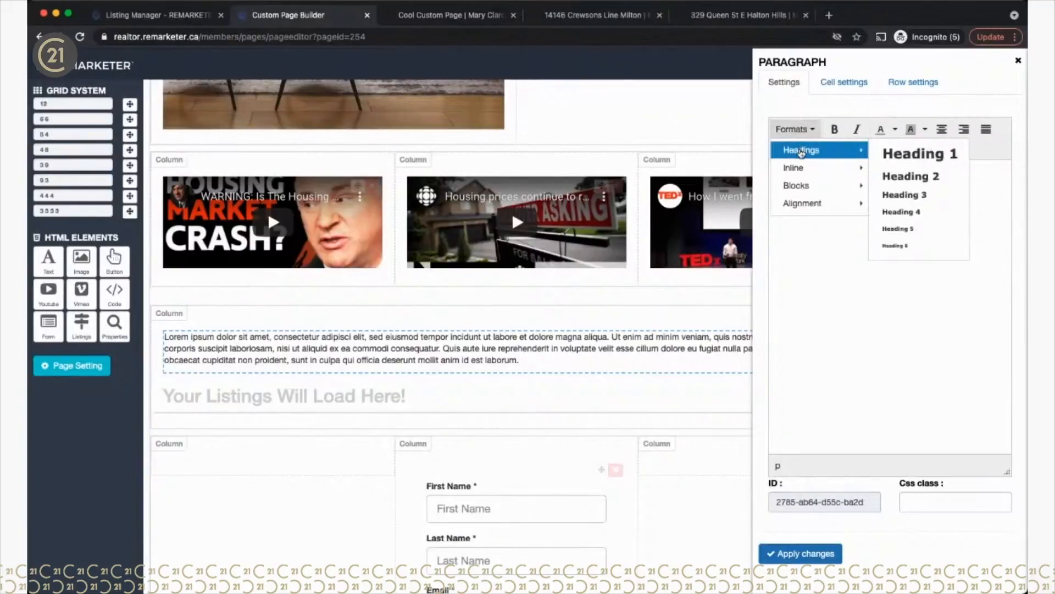
click(902, 177)
click(805, 555)
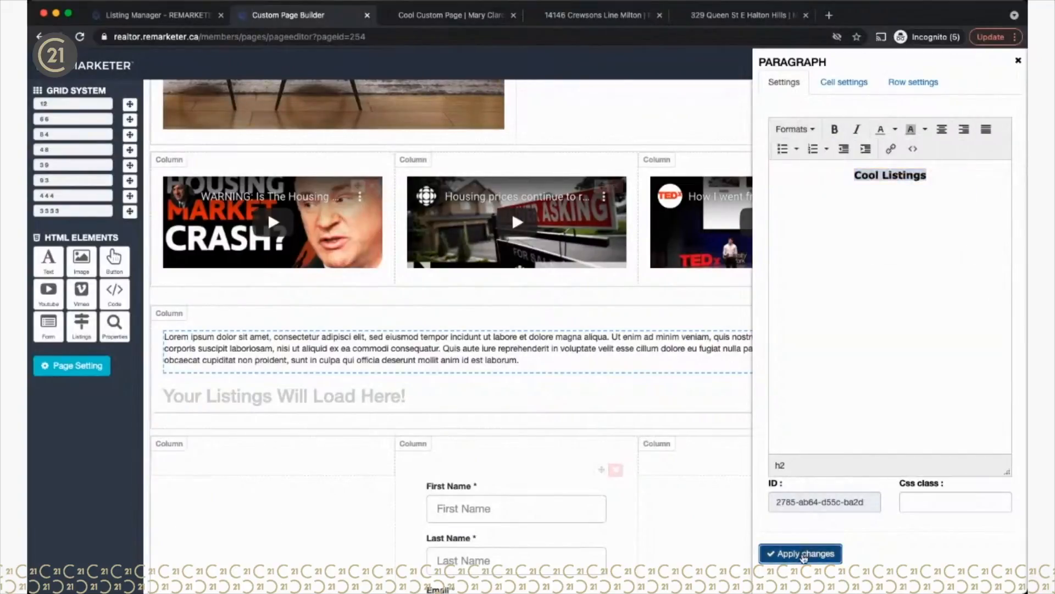
click(1018, 60)
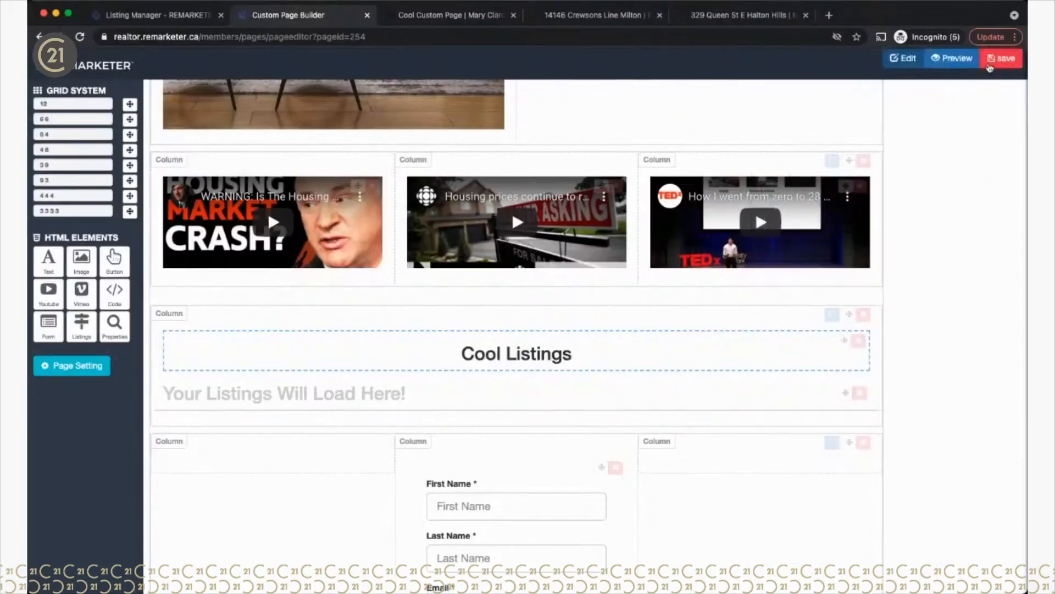
click(988, 66)
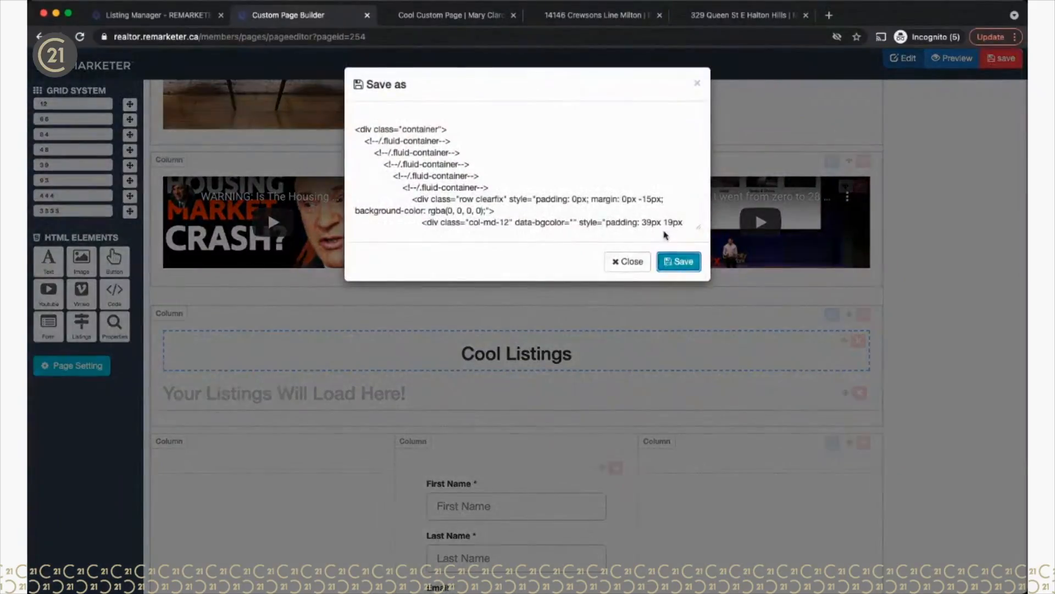
click(679, 261)
click(419, 16)
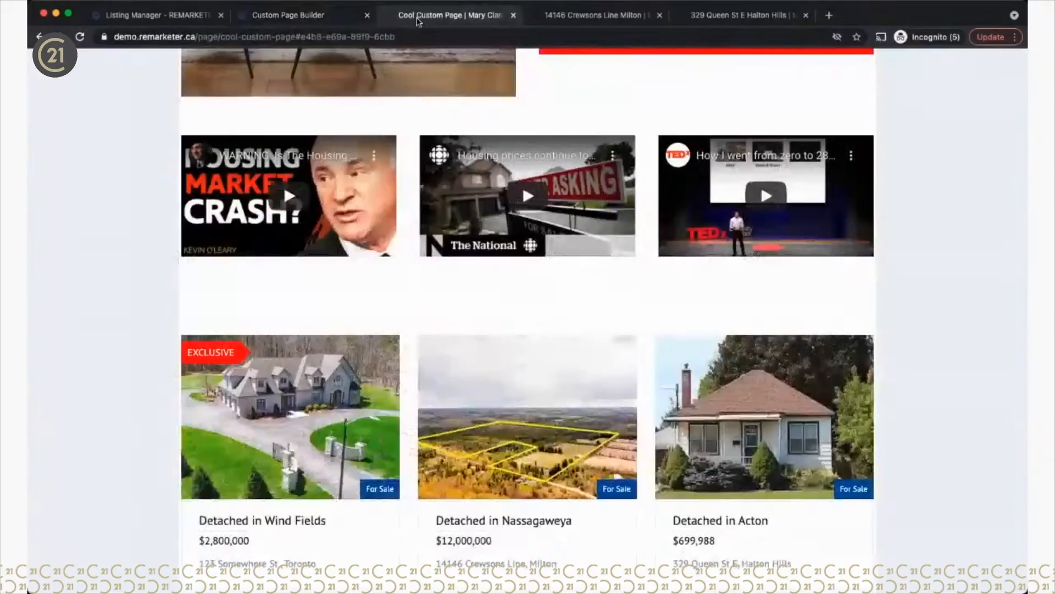
Step: Reload the live Cool Custom Page and scroll to check the Cool Listings heading above the listings
click(79, 36)
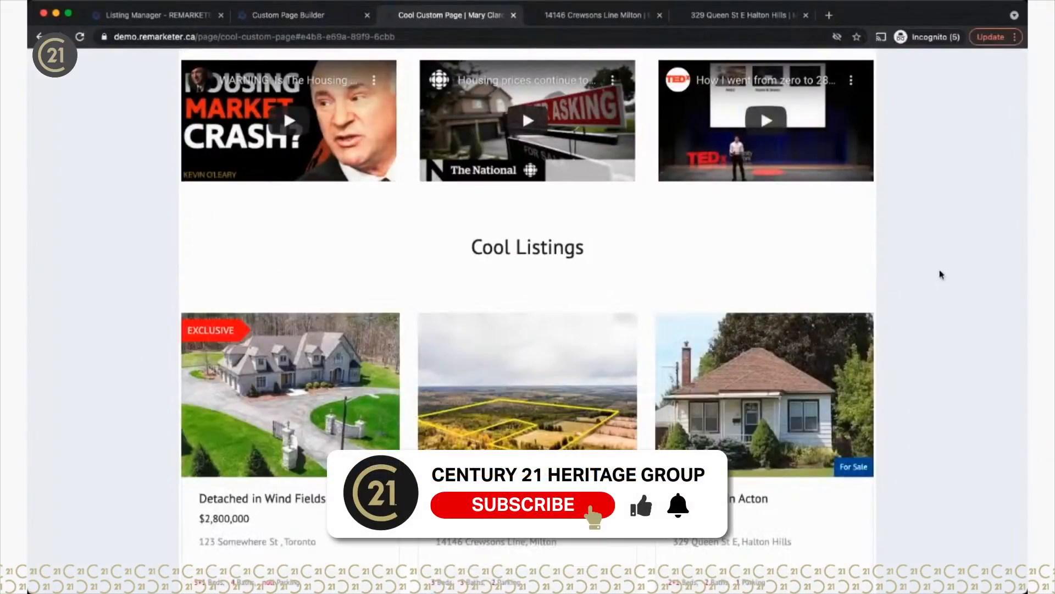
scroll(808, 253, up, 10)
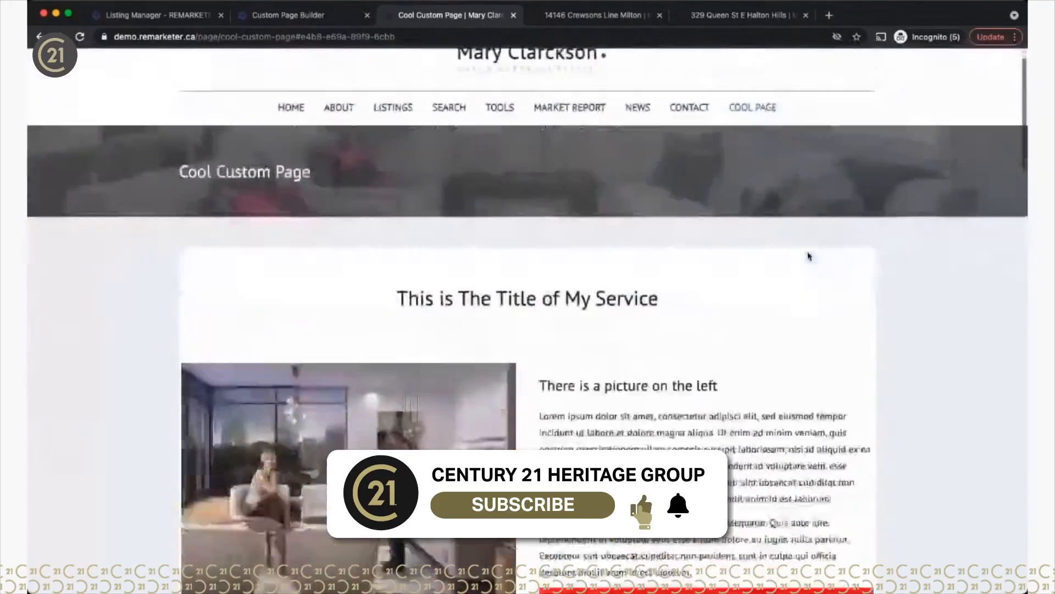
scroll(808, 256, down, 15)
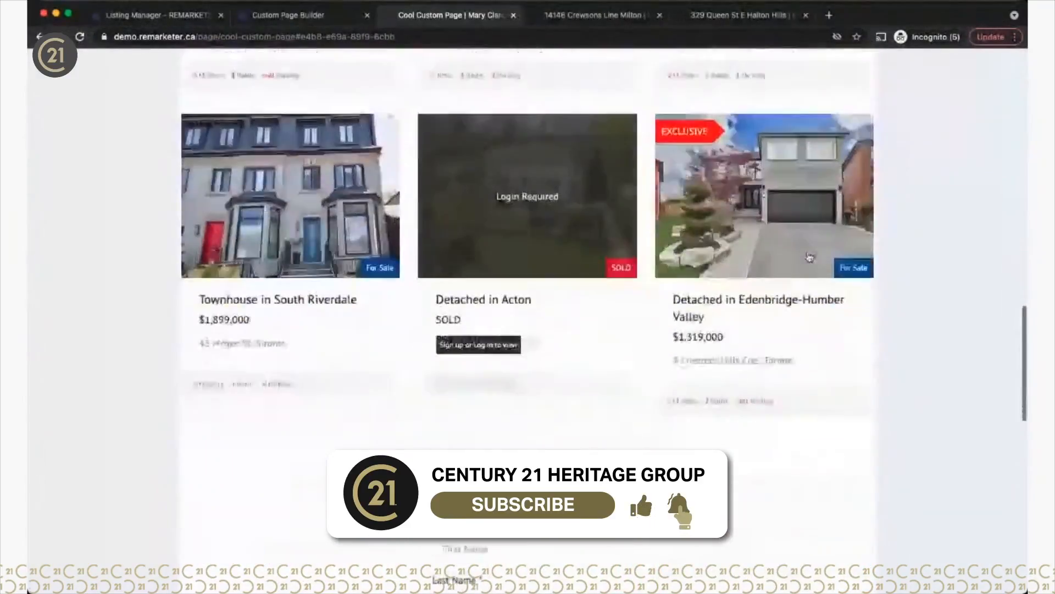
scroll(809, 257, down, 10)
scroll(810, 256, up, 12)
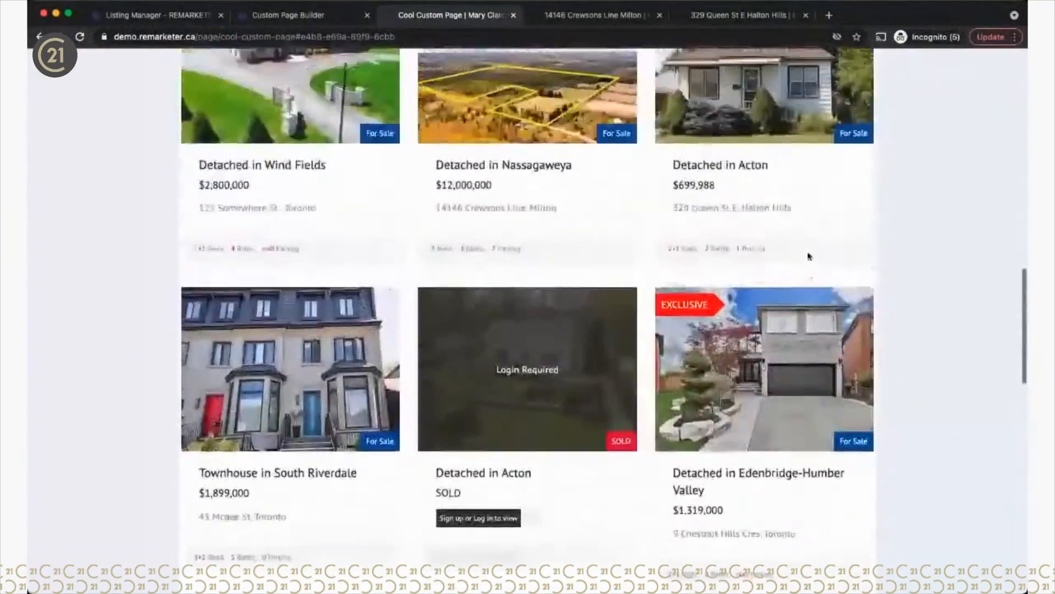
scroll(809, 257, up, 2)
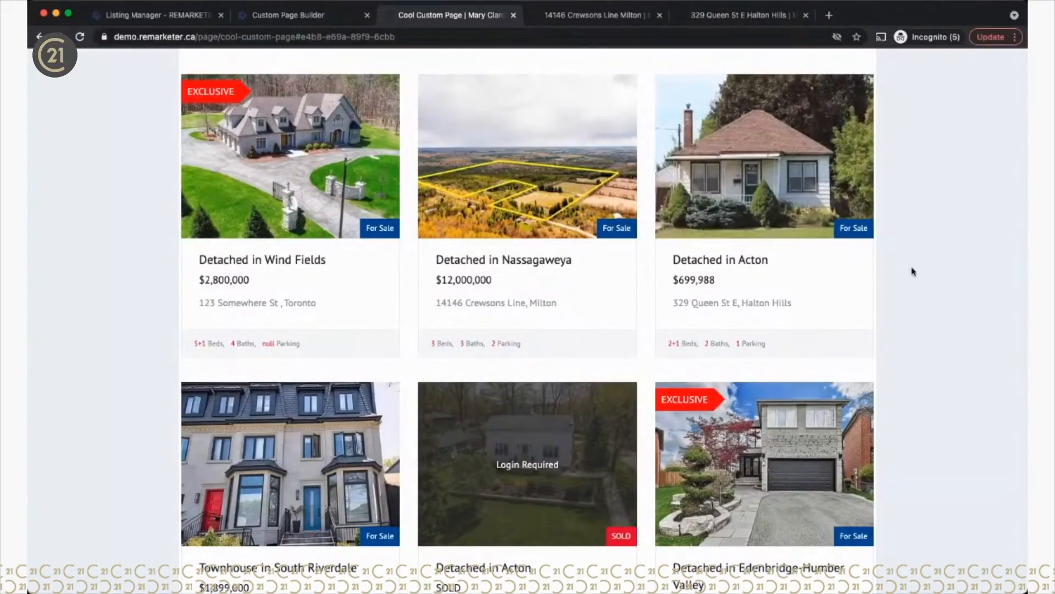
scroll(809, 257, up, 10)
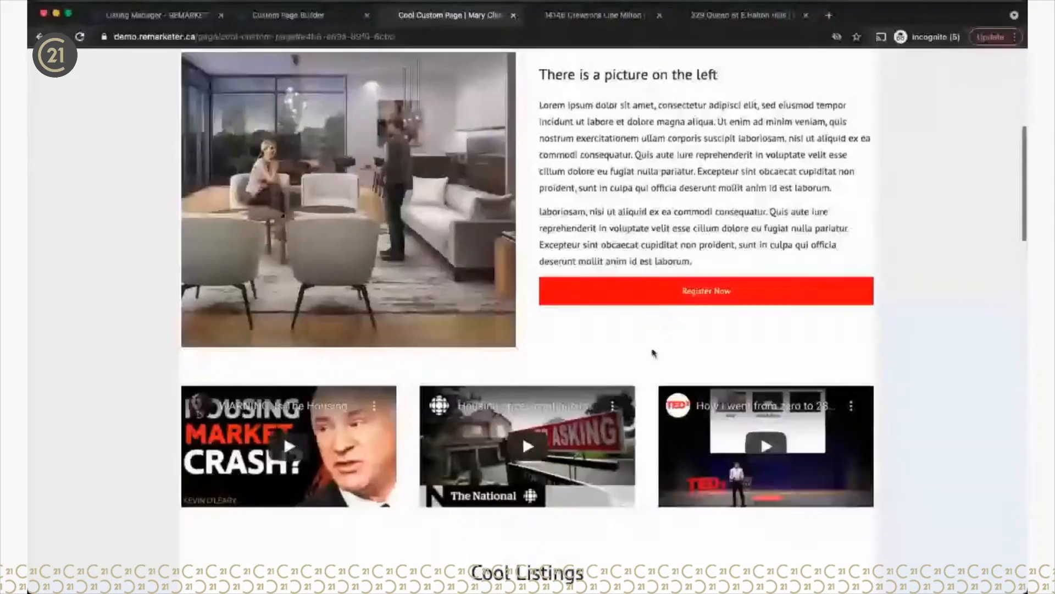
scroll(532, 496, down, 6)
scroll(535, 499, down, 1)
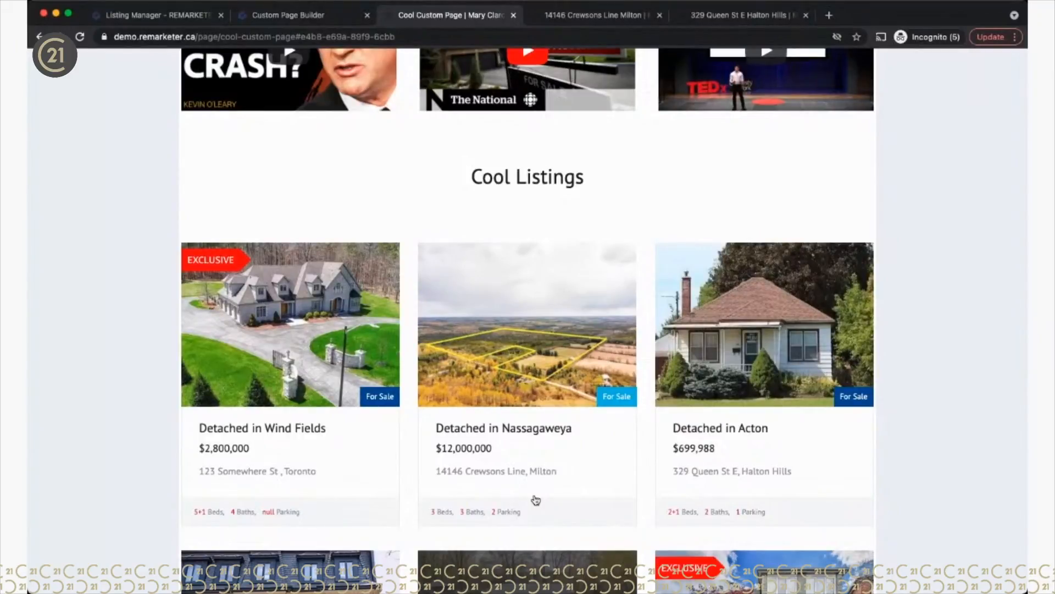
scroll(550, 385, down, 3)
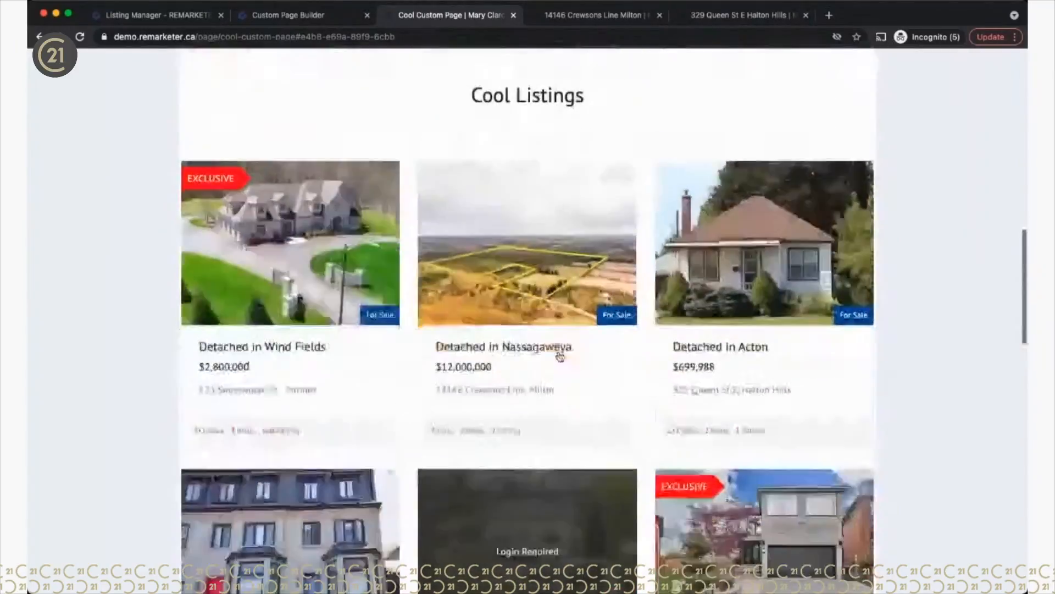
scroll(559, 354, up, 4)
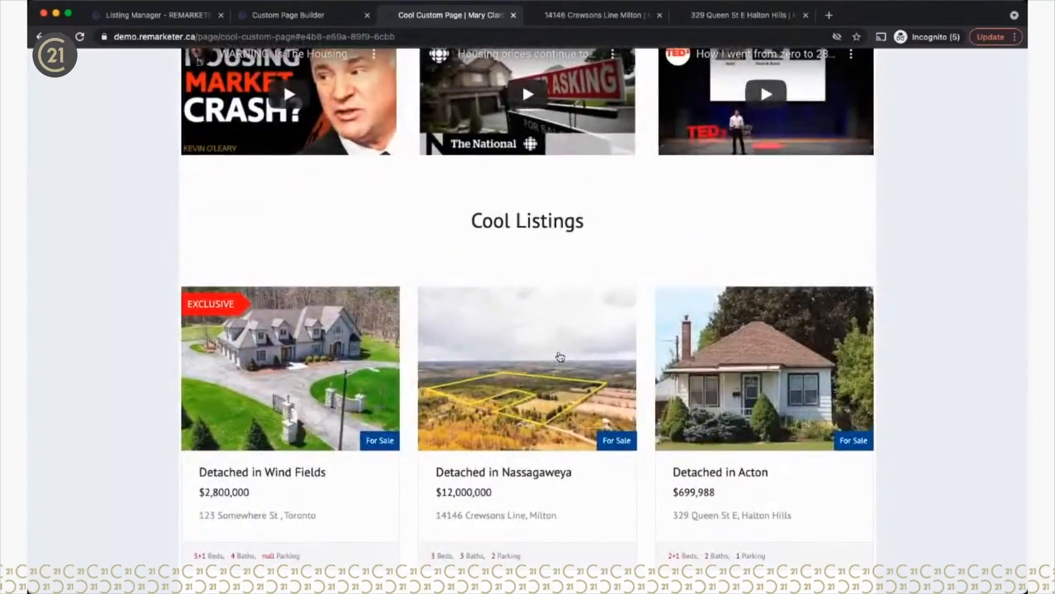
scroll(560, 357, up, 10)
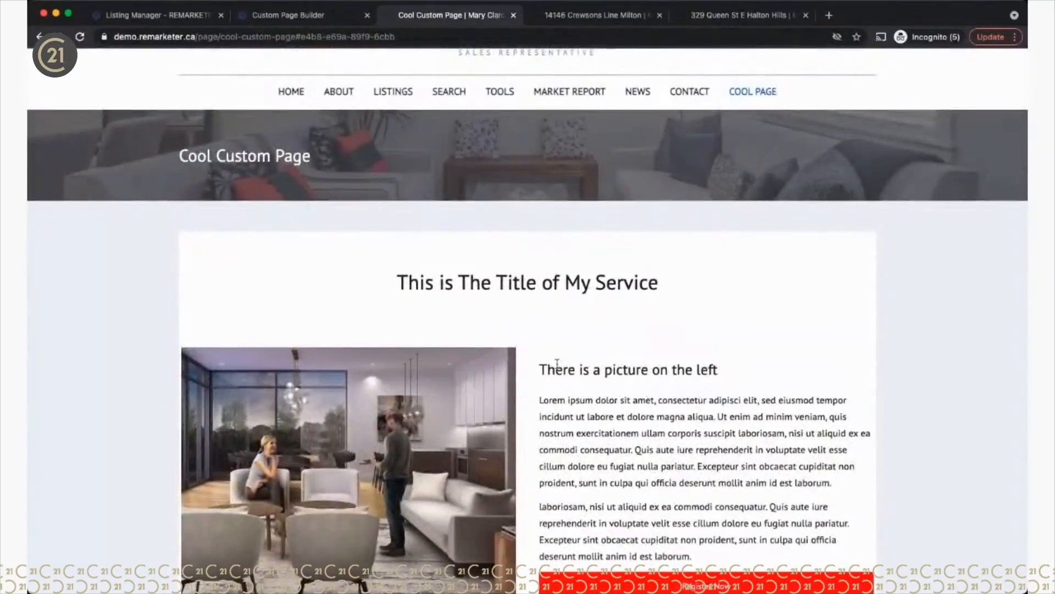
scroll(566, 443, down, 2)
scroll(566, 441, down, 4)
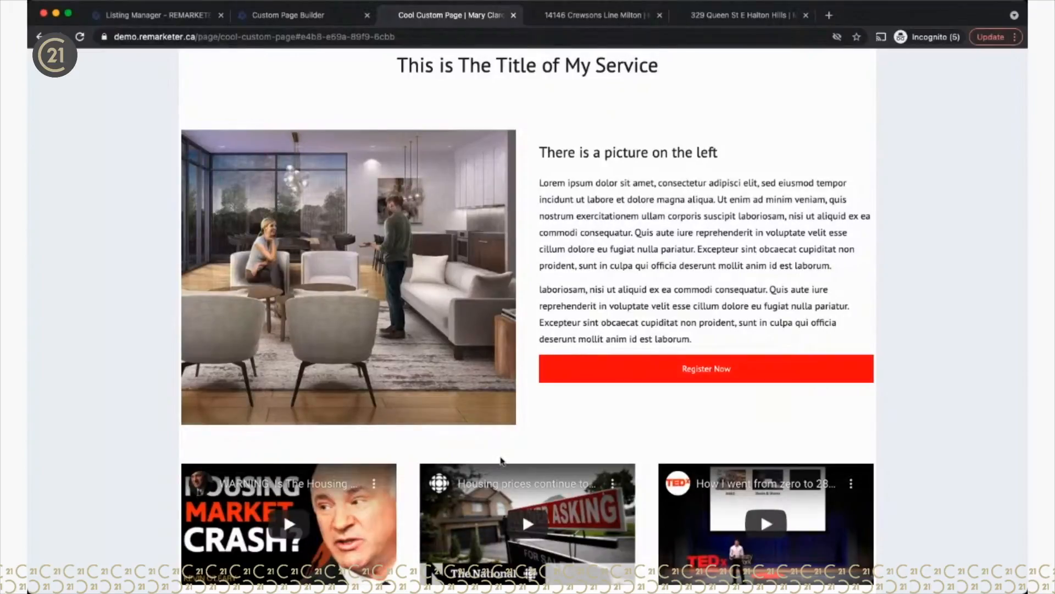
scroll(501, 461, down, 10)
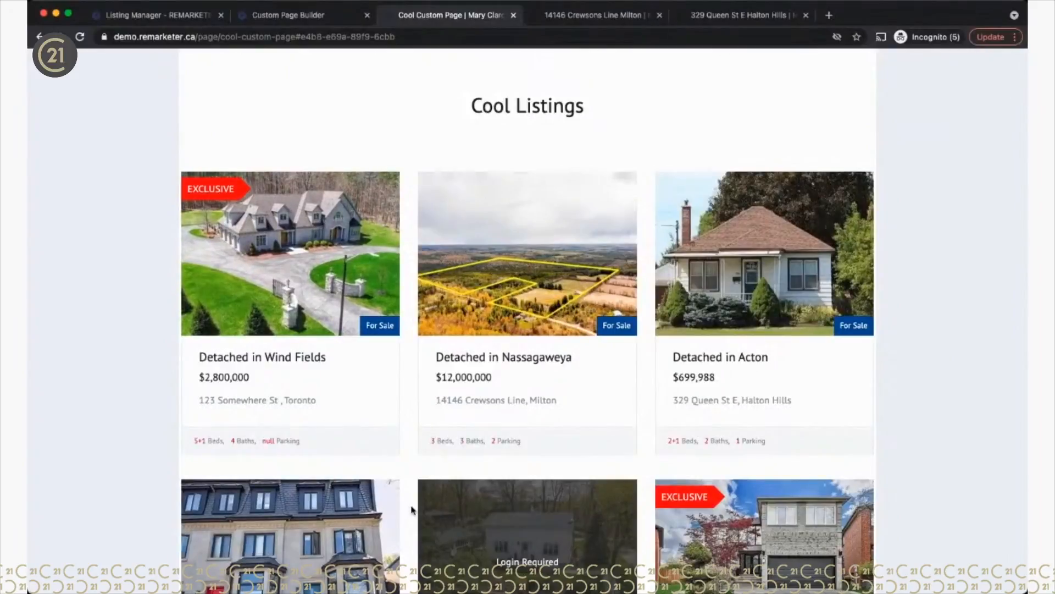
scroll(413, 510, down, 4)
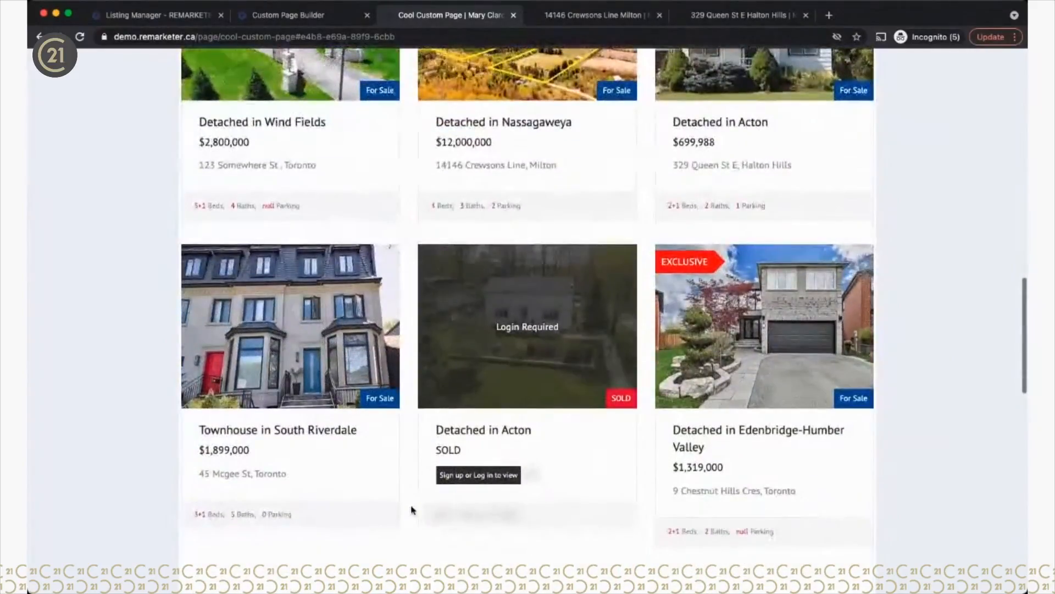
scroll(413, 509, down, 10)
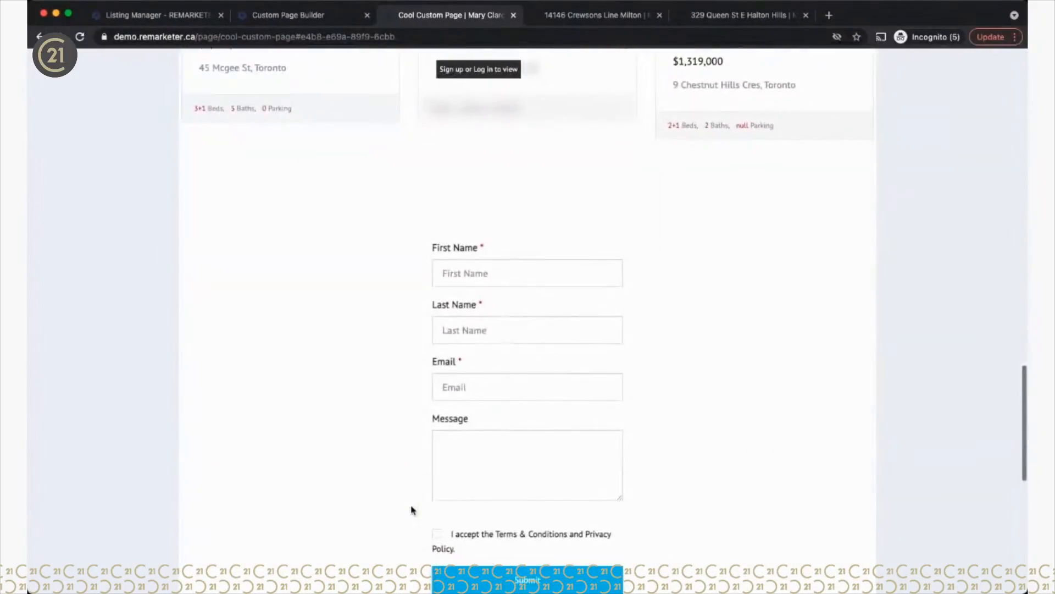
scroll(413, 509, down, 1)
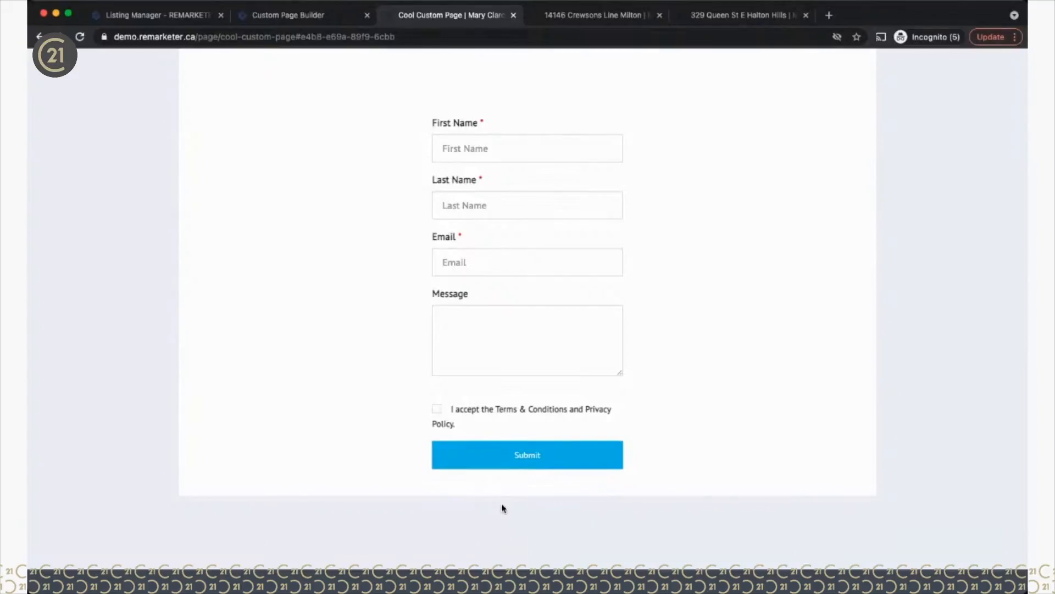
scroll(346, 355, up, 10)
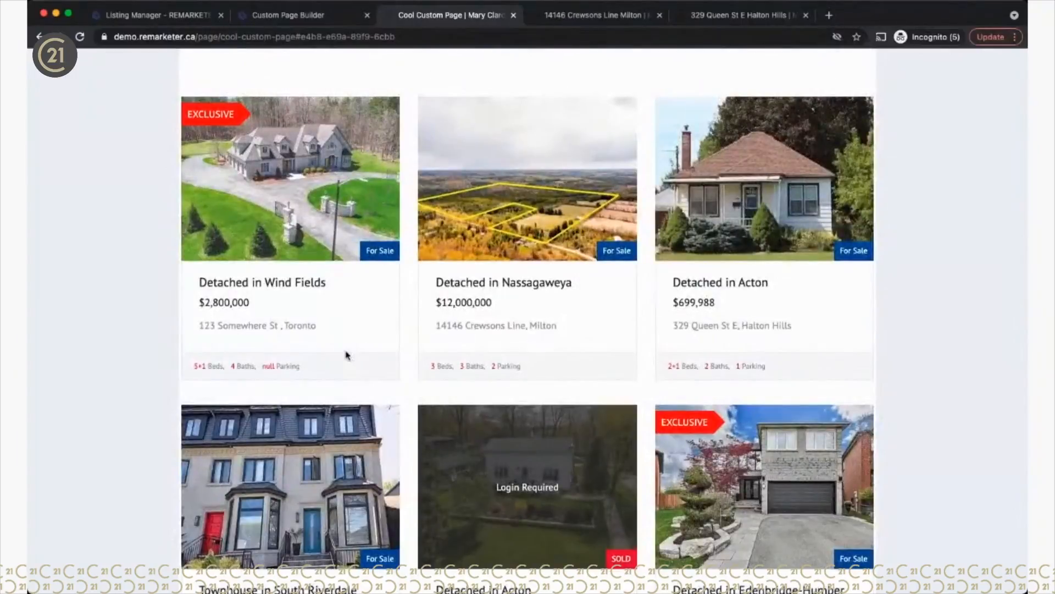
scroll(346, 355, up, 10)
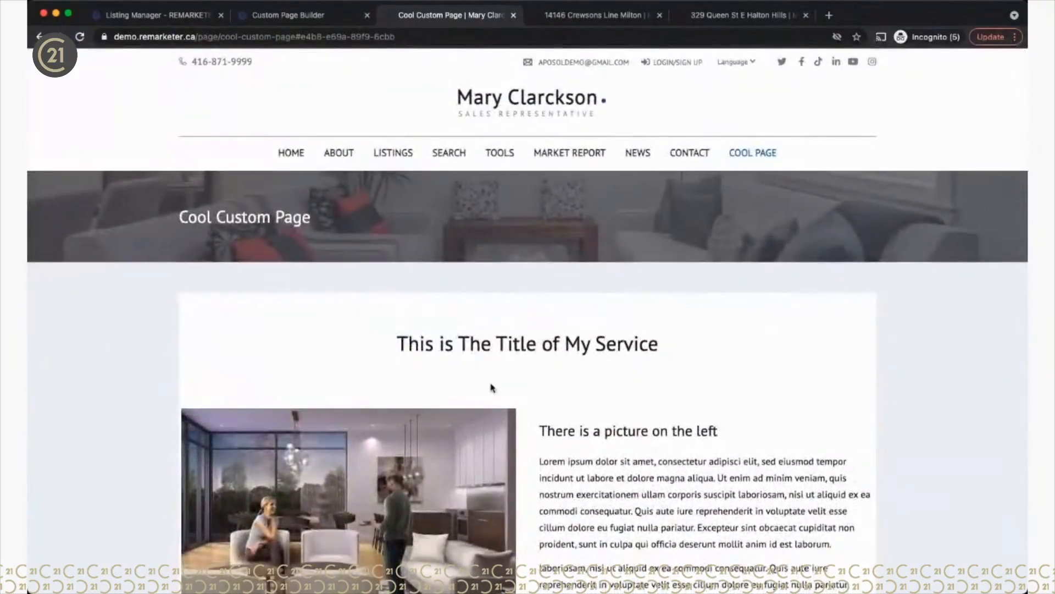
scroll(492, 388, down, 6)
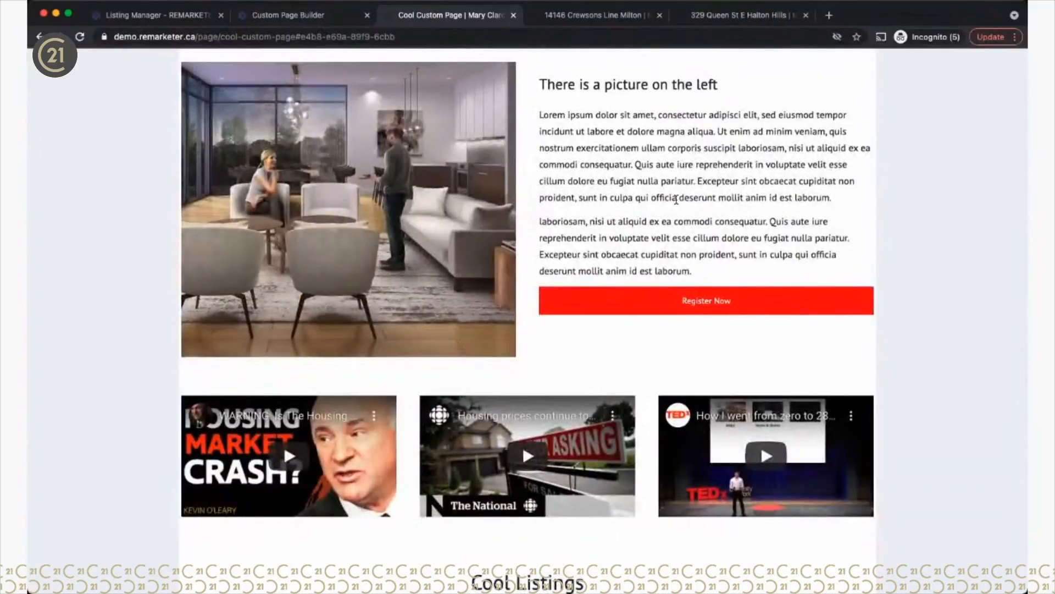
scroll(677, 198, down, 3)
scroll(677, 198, down, 7)
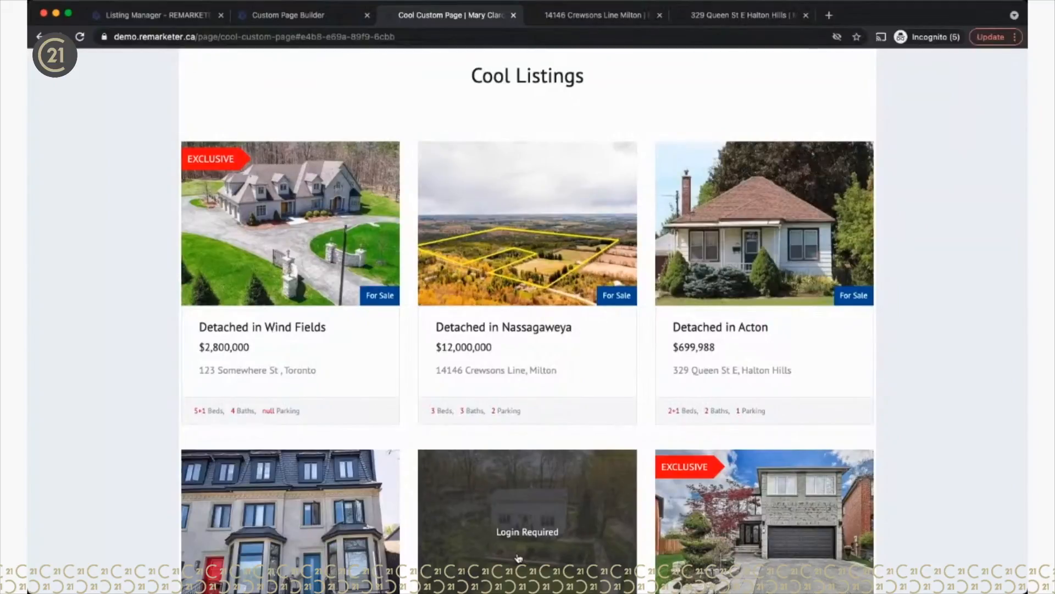
scroll(518, 557, up, 15)
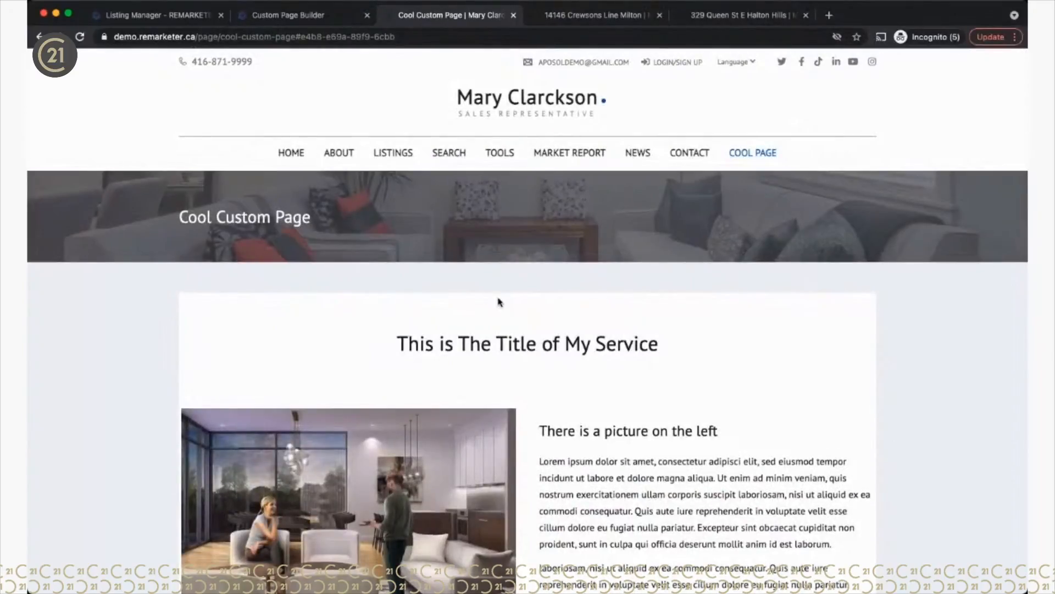
Step: Drag a 12-grid row onto the bottom of the canvas below the contact form
click(288, 15)
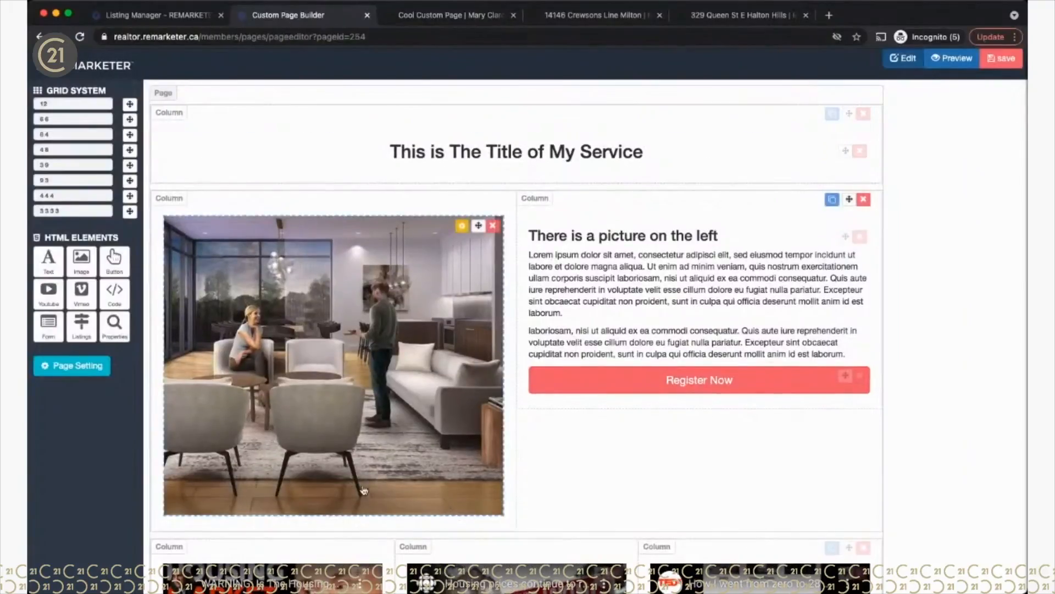
scroll(361, 489, down, 7)
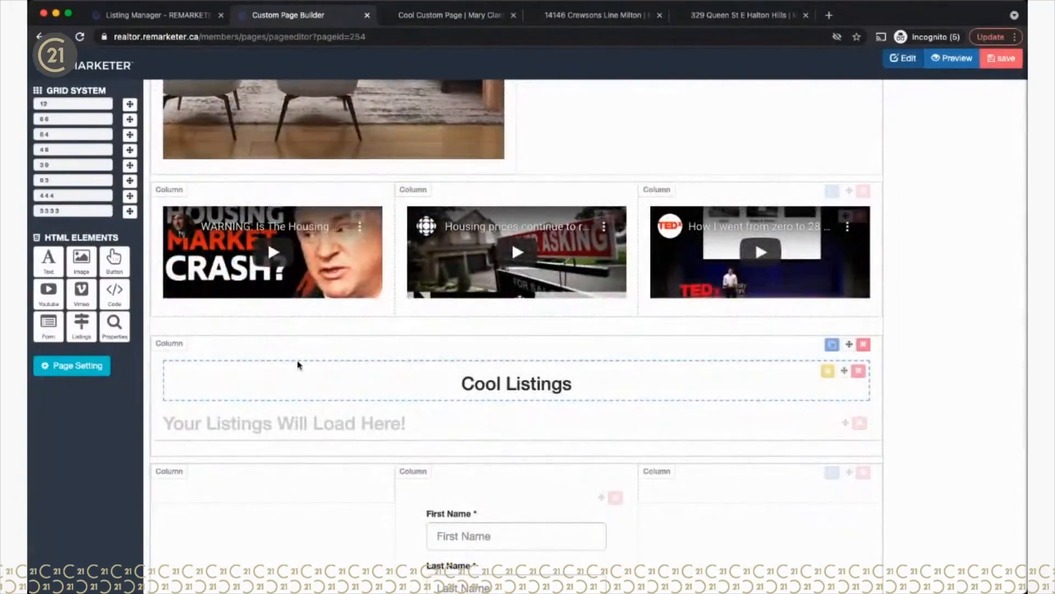
scroll(297, 363, down, 6)
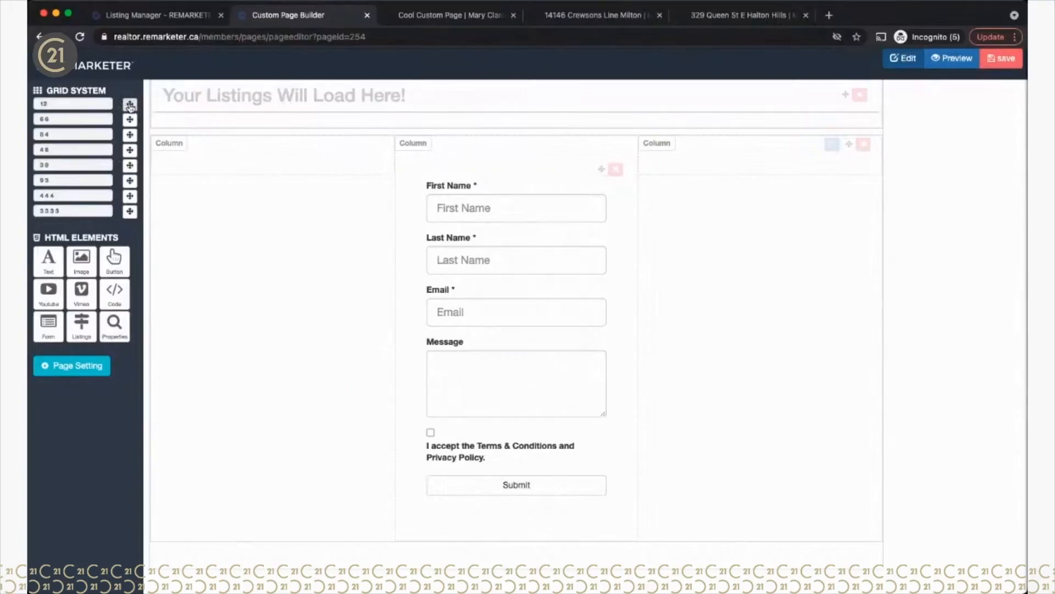
drag(129, 104, 391, 562)
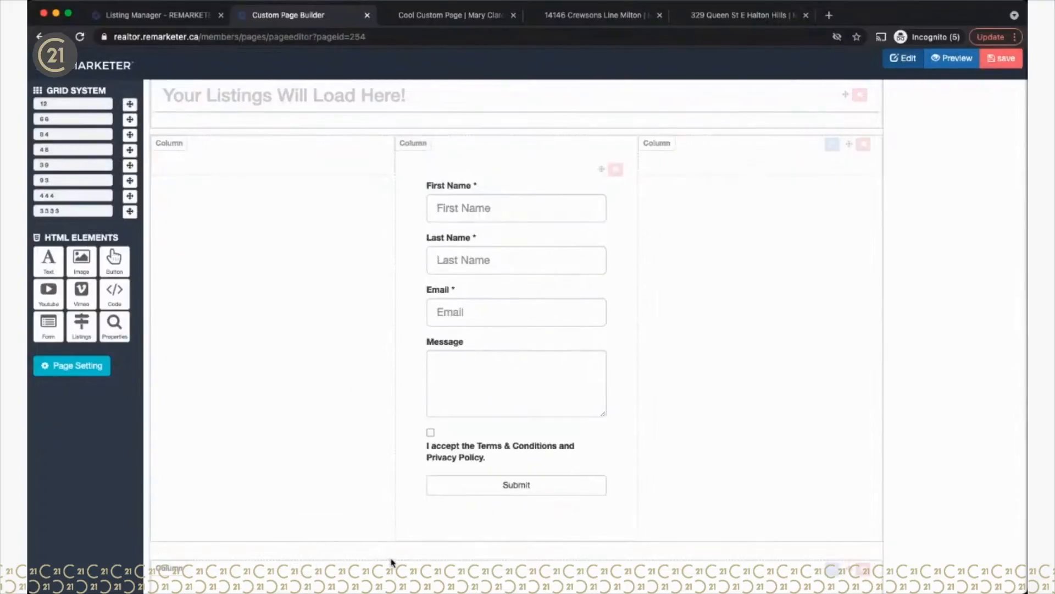
scroll(392, 561, down, 2)
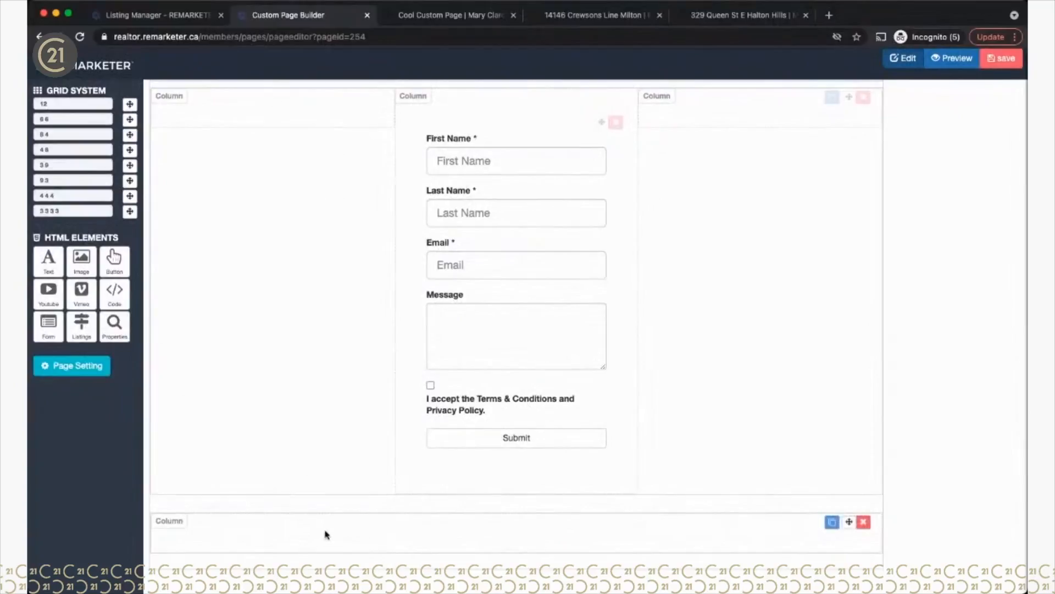
Step: Place the Properties element in the new bottom row and open its search criteria settings
drag(849, 522, 857, 570)
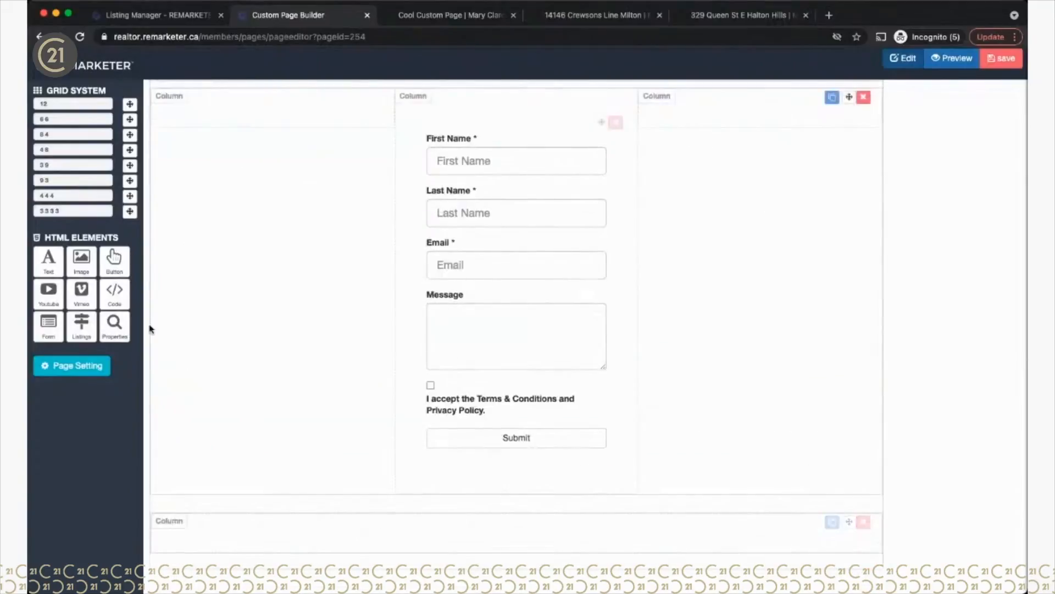
drag(121, 328, 336, 521)
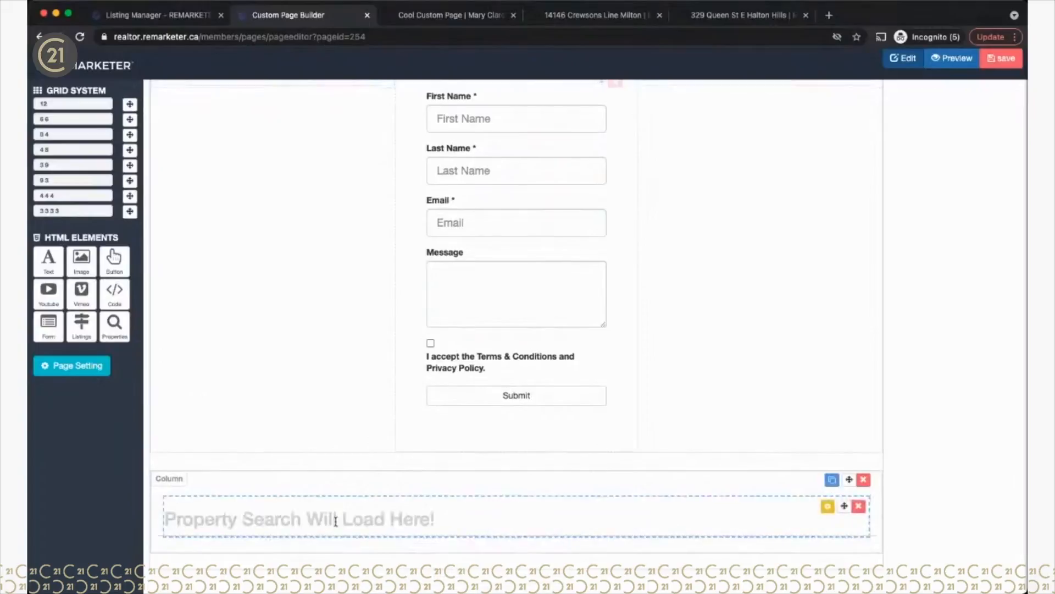
click(828, 505)
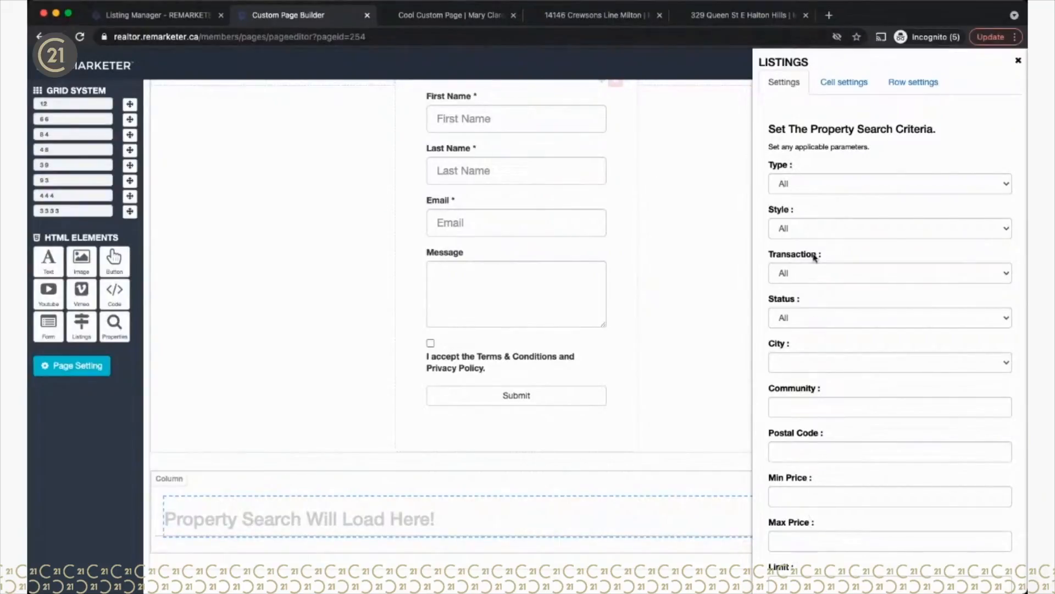
Step: Restrict the listing search to Residential properties in Richmond Hill, limited to 12 results
click(791, 198)
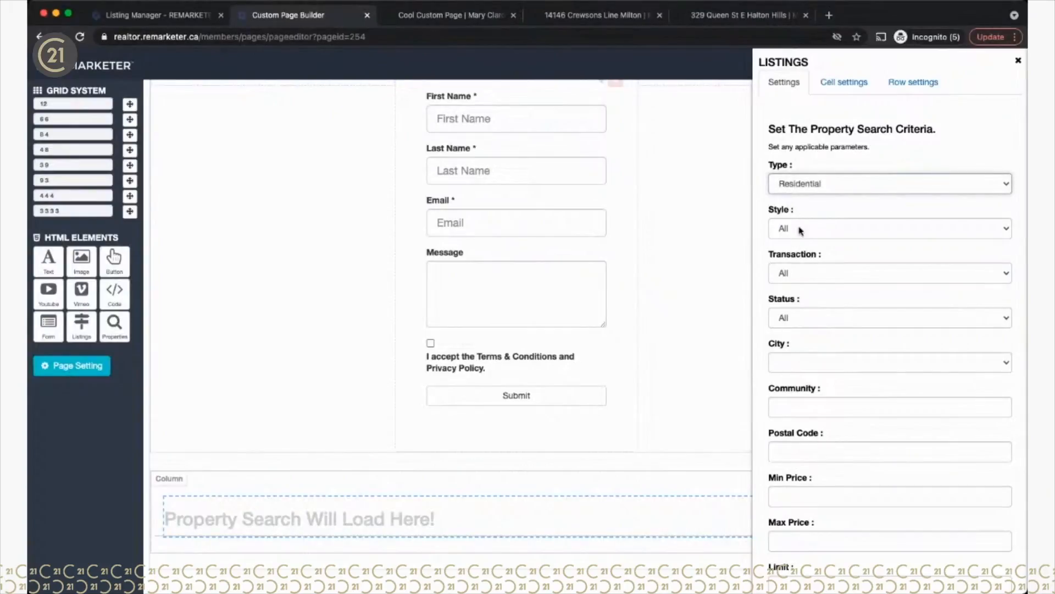
click(794, 367)
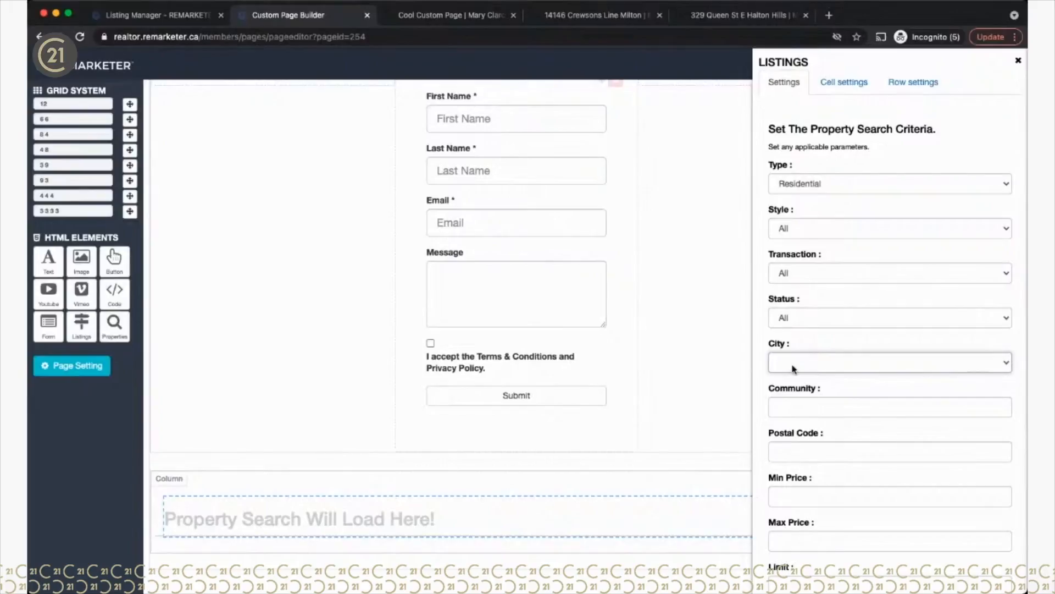
click(792, 369)
click(796, 405)
click(795, 434)
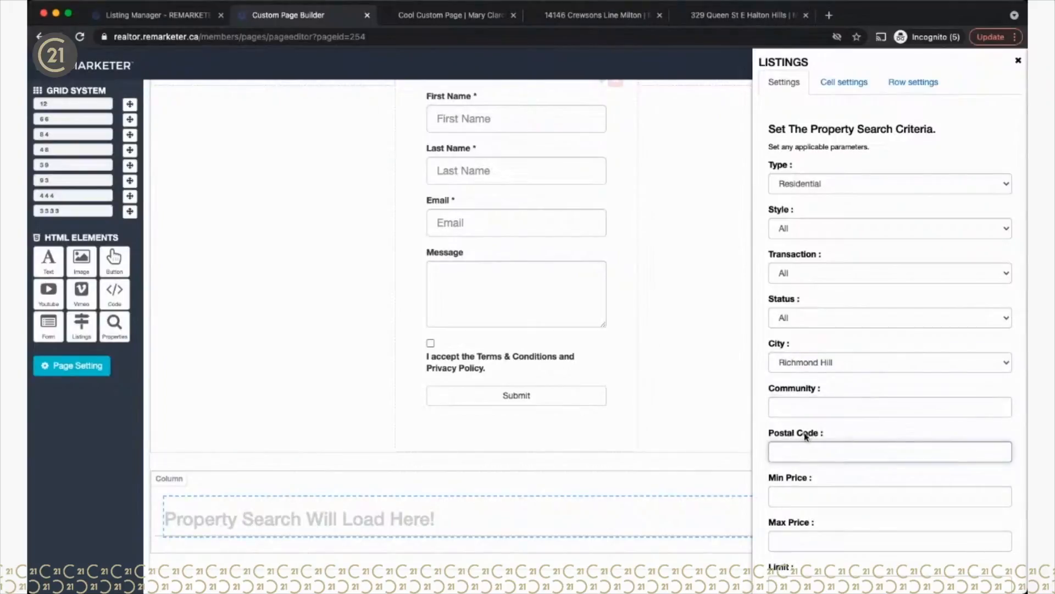
scroll(848, 489, down, 3)
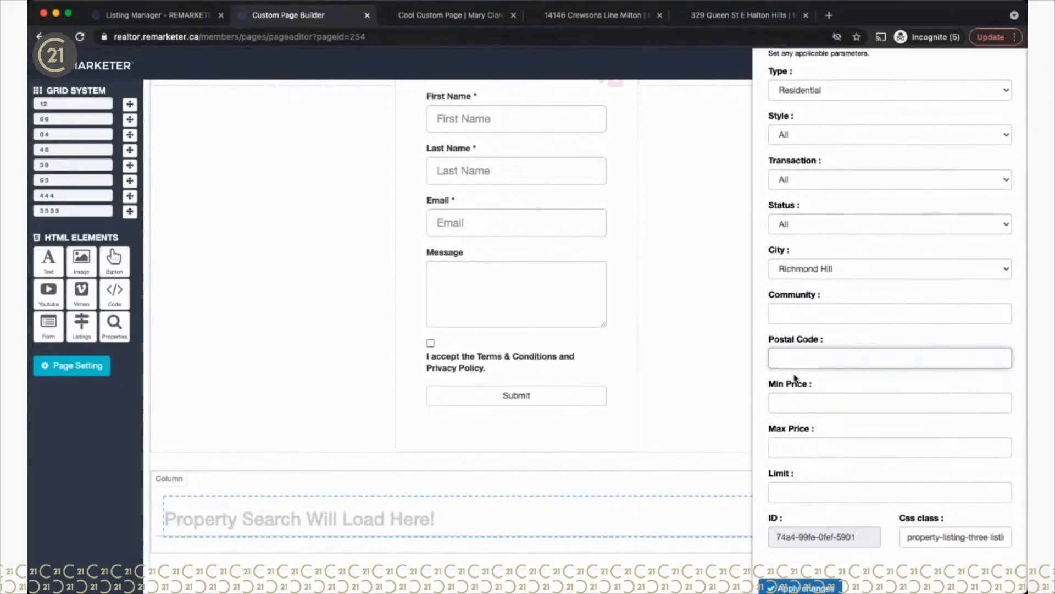
click(784, 492)
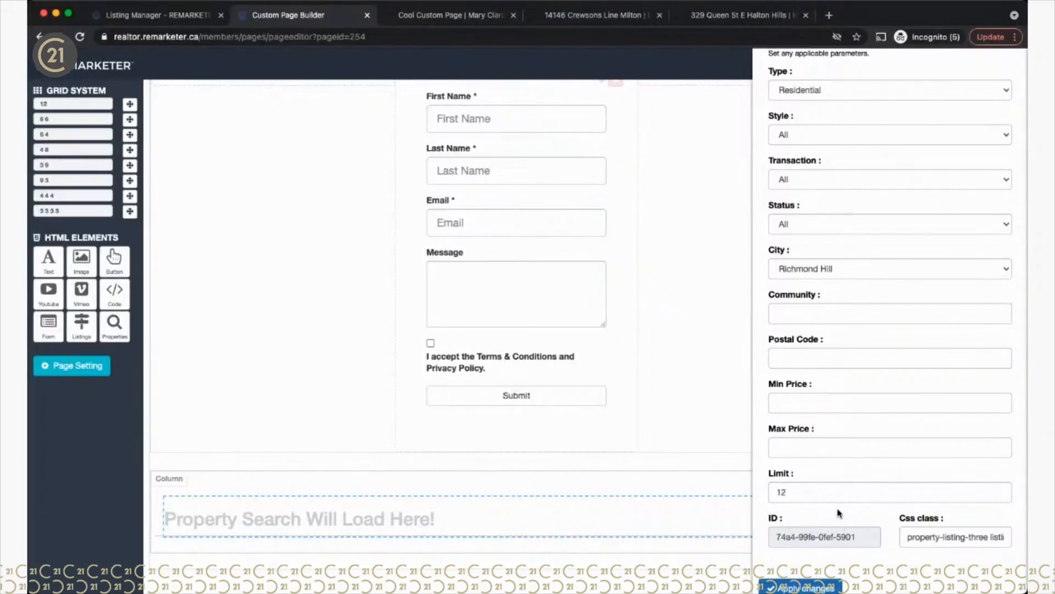
Step: Set the price range to 1000000–1300000 and the home style to Detached, then close the settings
click(797, 406)
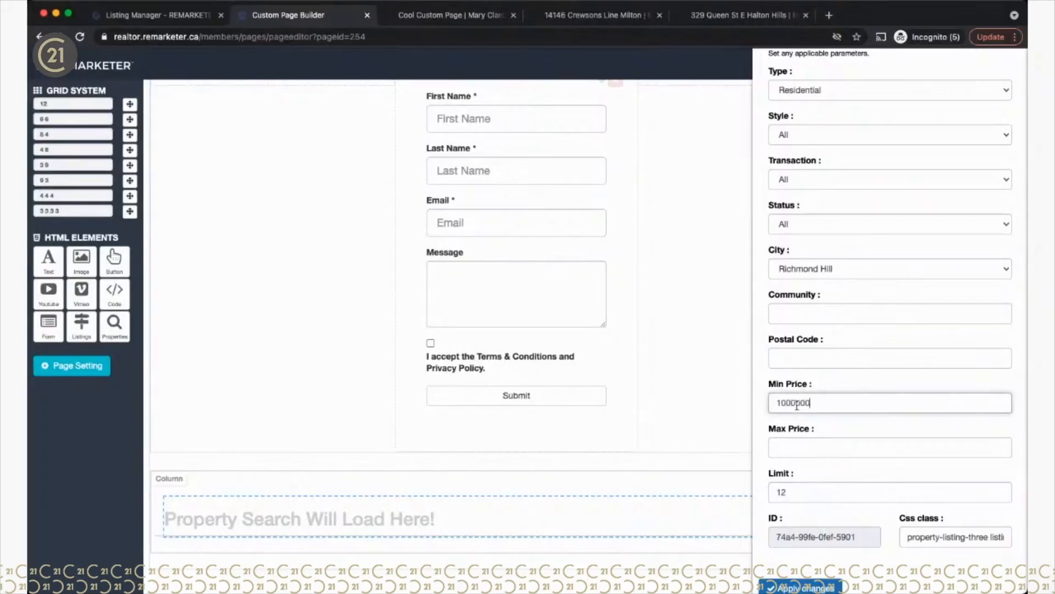
click(794, 441)
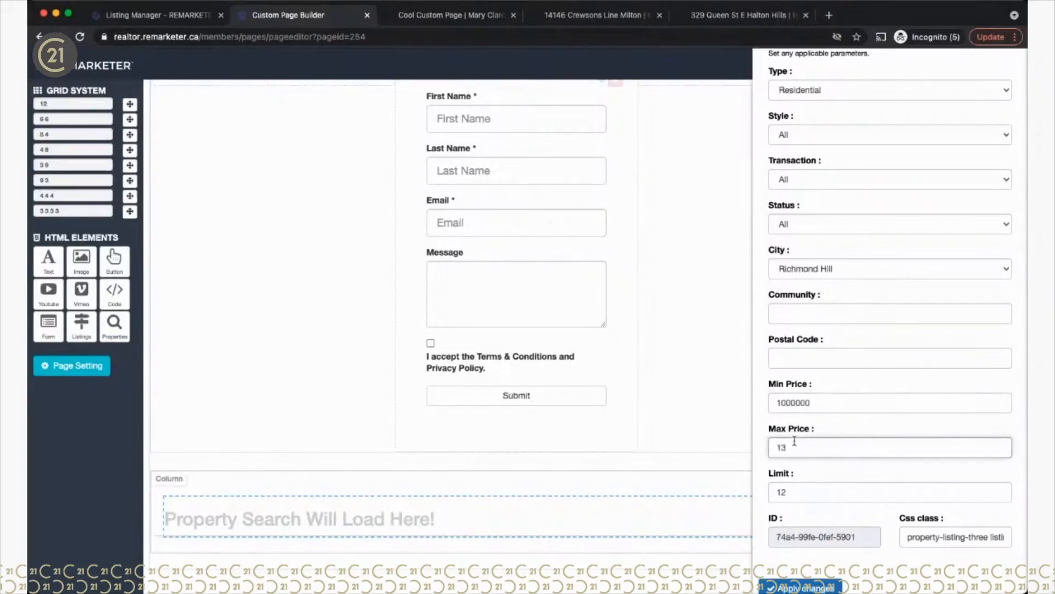
text(1300000)
click(832, 468)
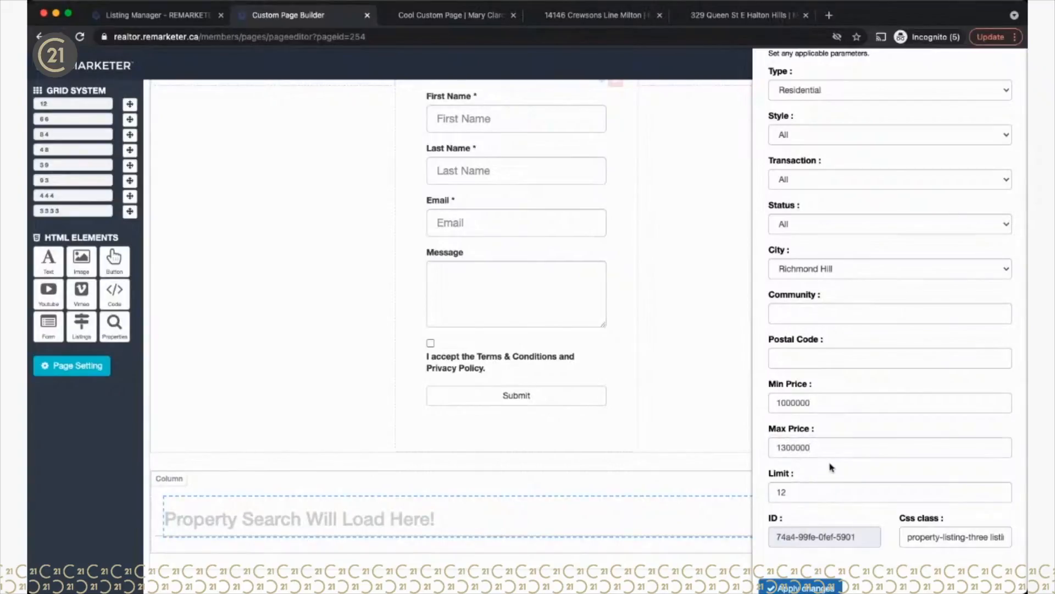
click(816, 136)
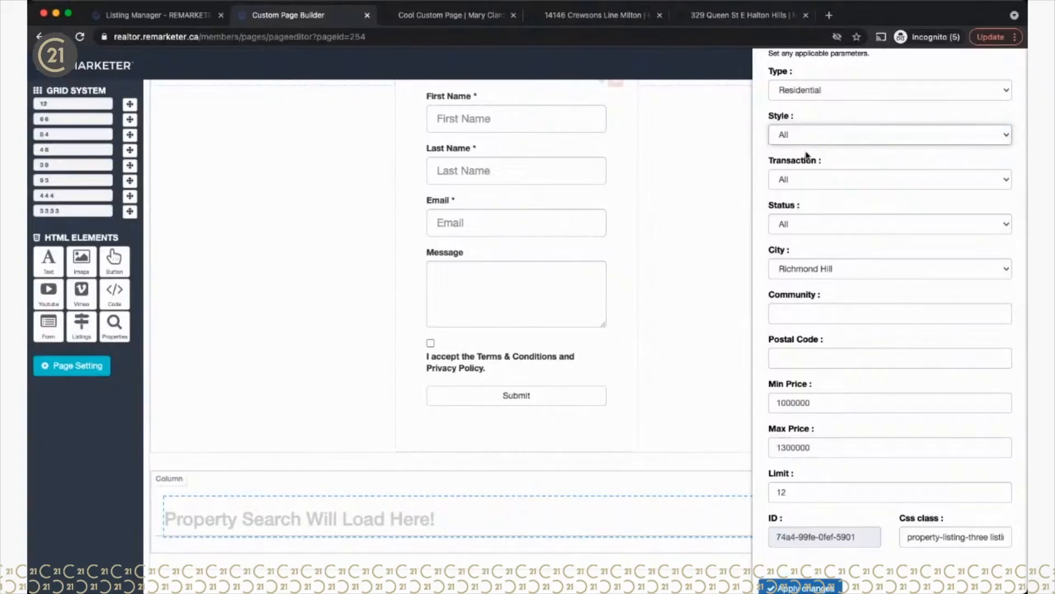
key(d)
scroll(807, 156, down, 2)
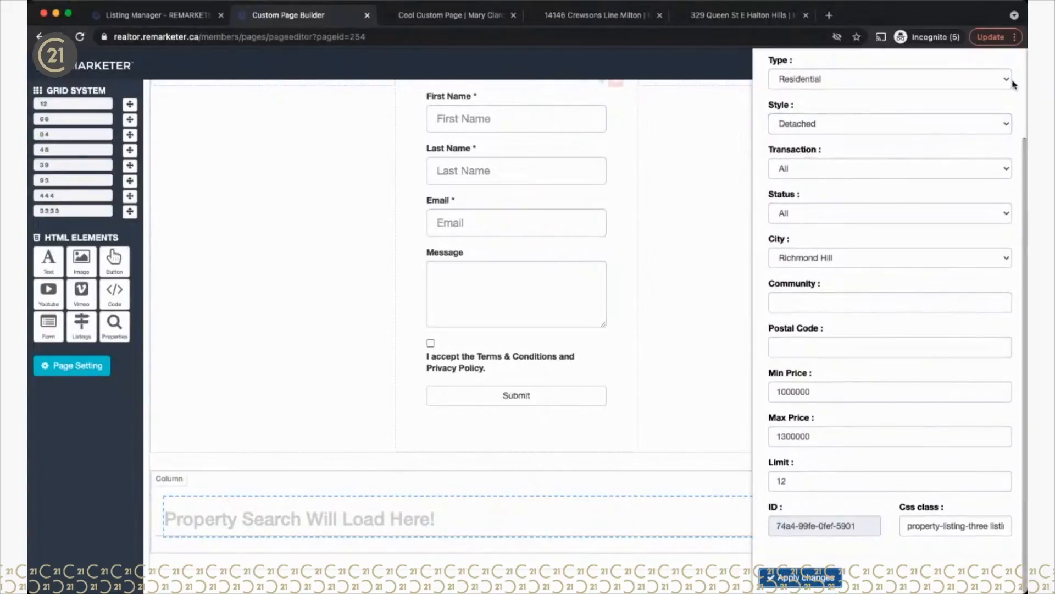
scroll(1006, 113, up, 3)
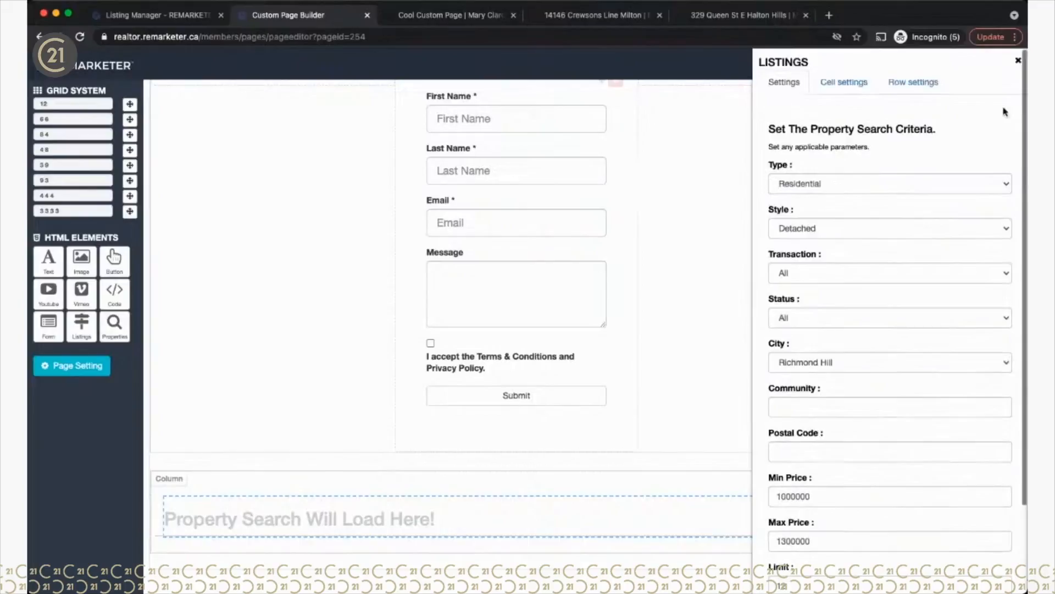
click(1018, 63)
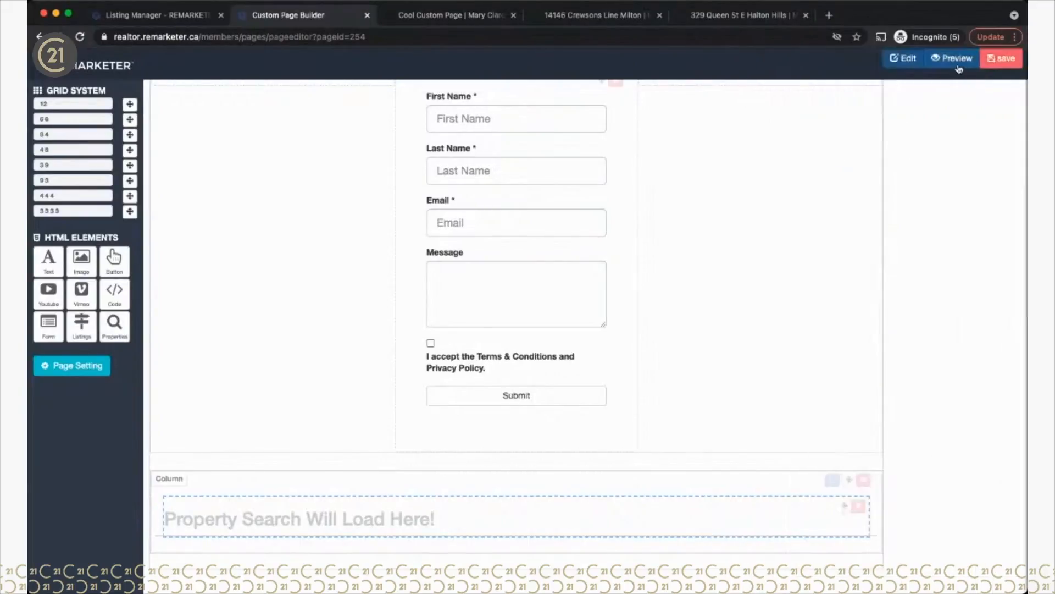
Step: Save the custom page and switch to the live Cool Custom Page
click(1002, 58)
click(676, 262)
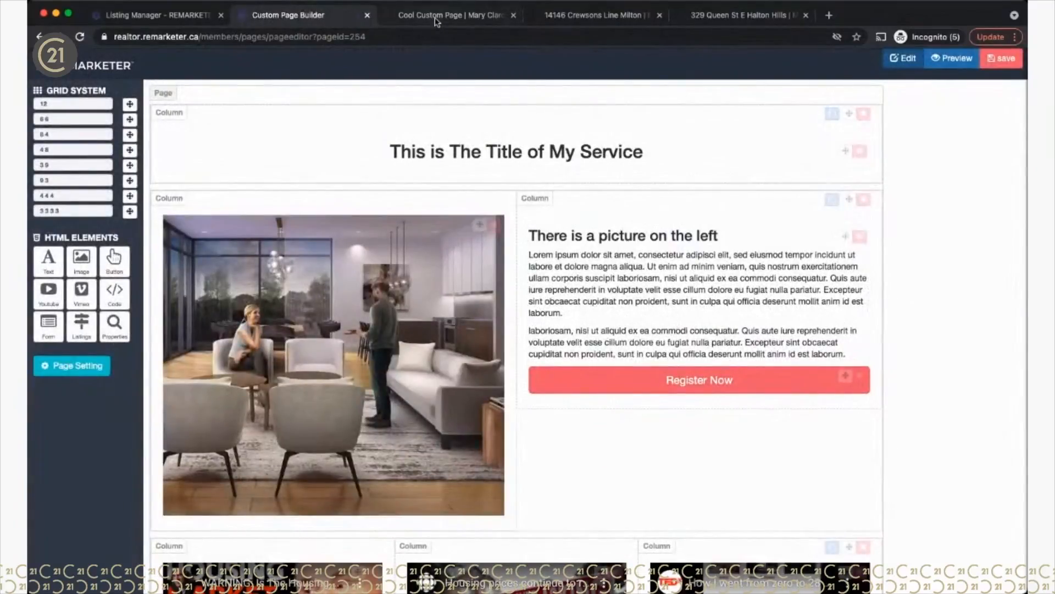
click(436, 16)
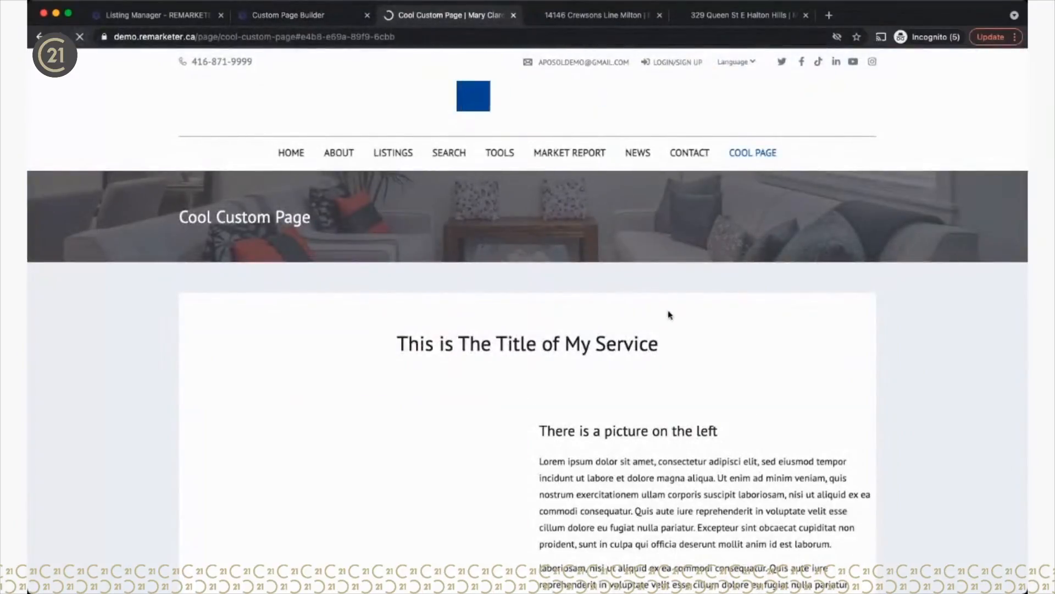
Step: Review the live Cool Custom Page top to bottom, then return to the page builder
scroll(753, 403, down, 10)
scroll(754, 406, down, 20)
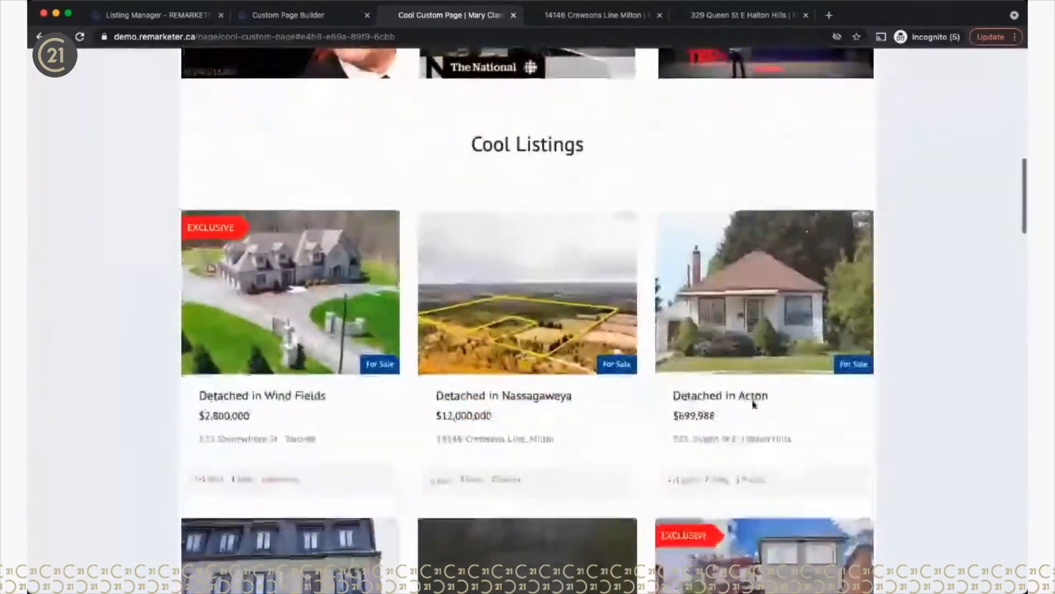
scroll(754, 404, down, 6)
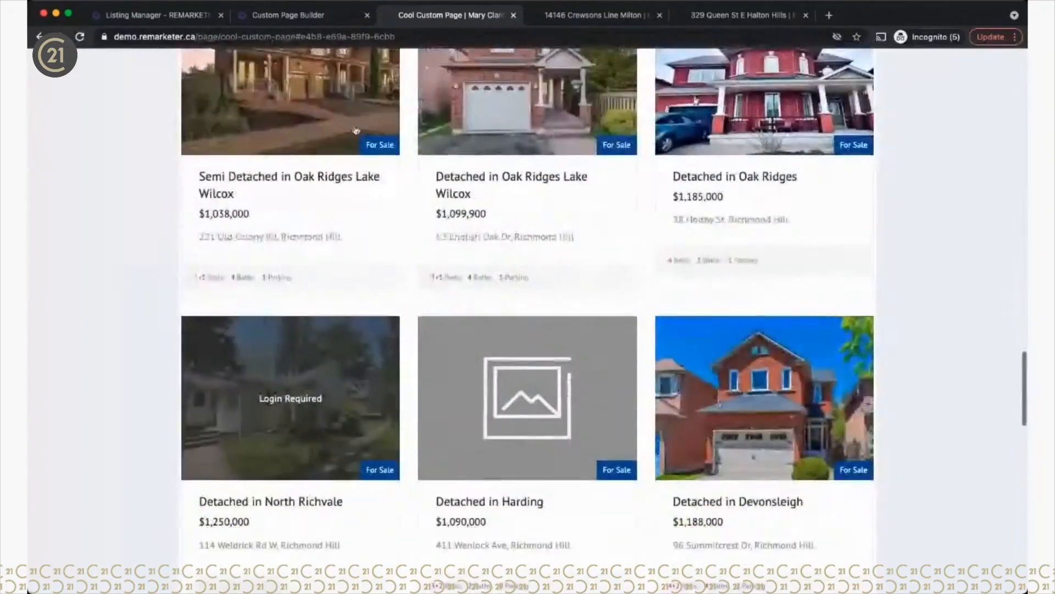
scroll(698, 423, down, 16)
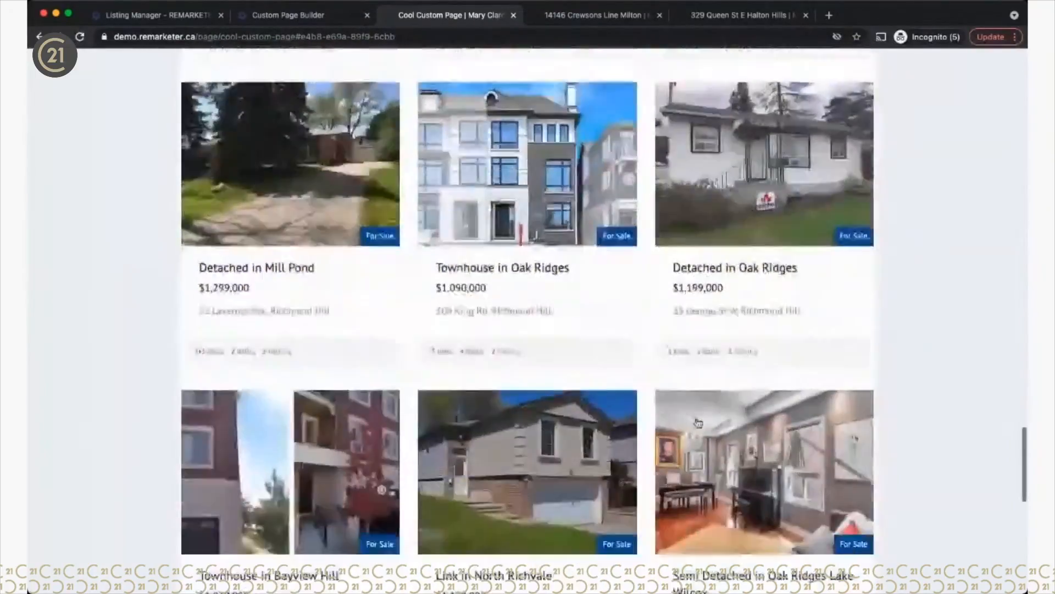
scroll(696, 418, up, 7)
scroll(696, 418, up, 3)
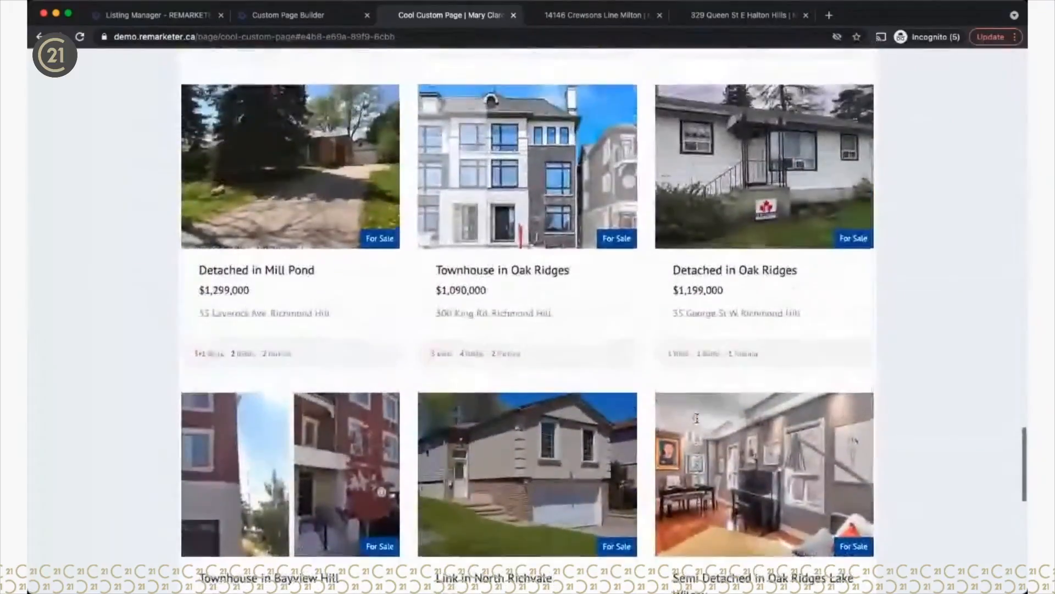
scroll(698, 423, up, 5)
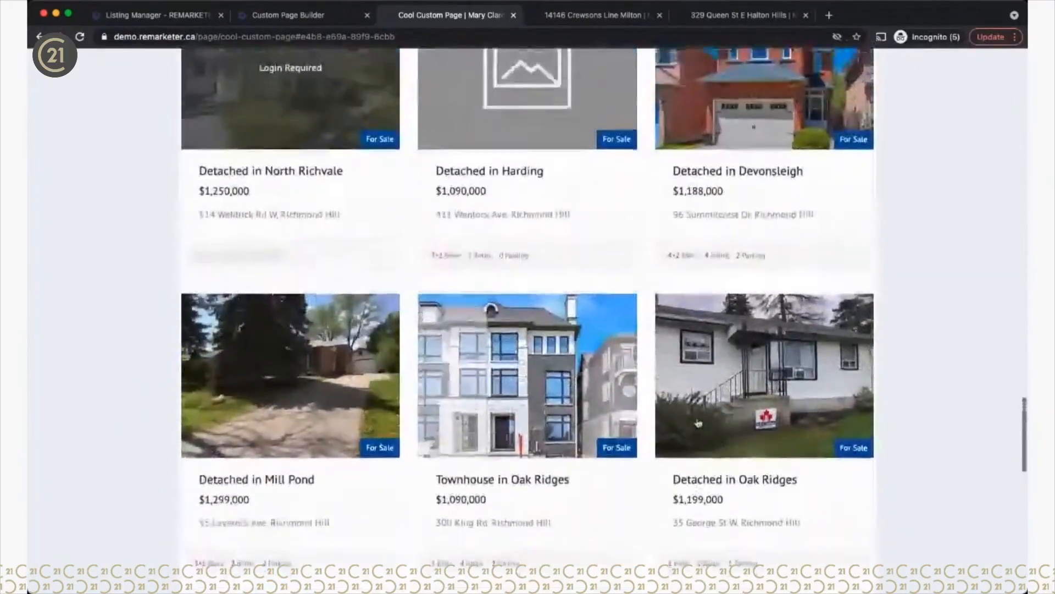
scroll(697, 423, up, 20)
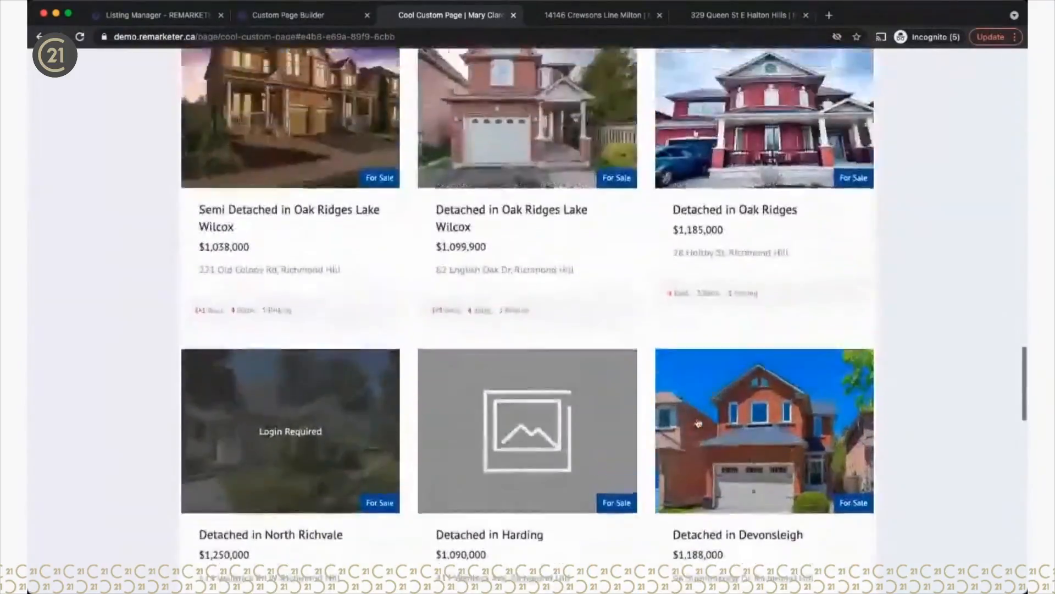
scroll(699, 421, up, 7)
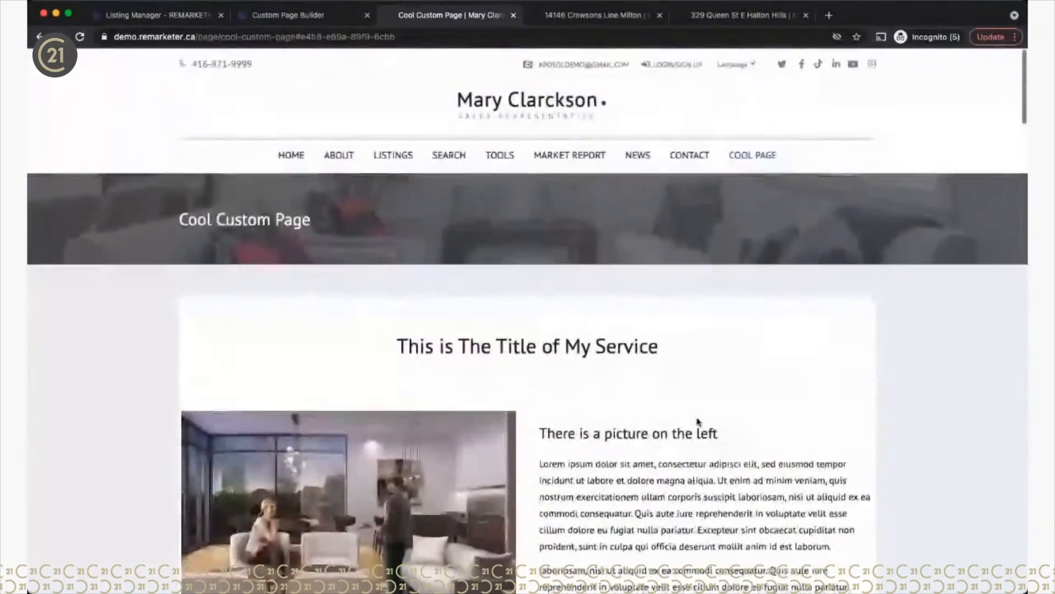
scroll(699, 422, down, 7)
scroll(697, 422, down, 15)
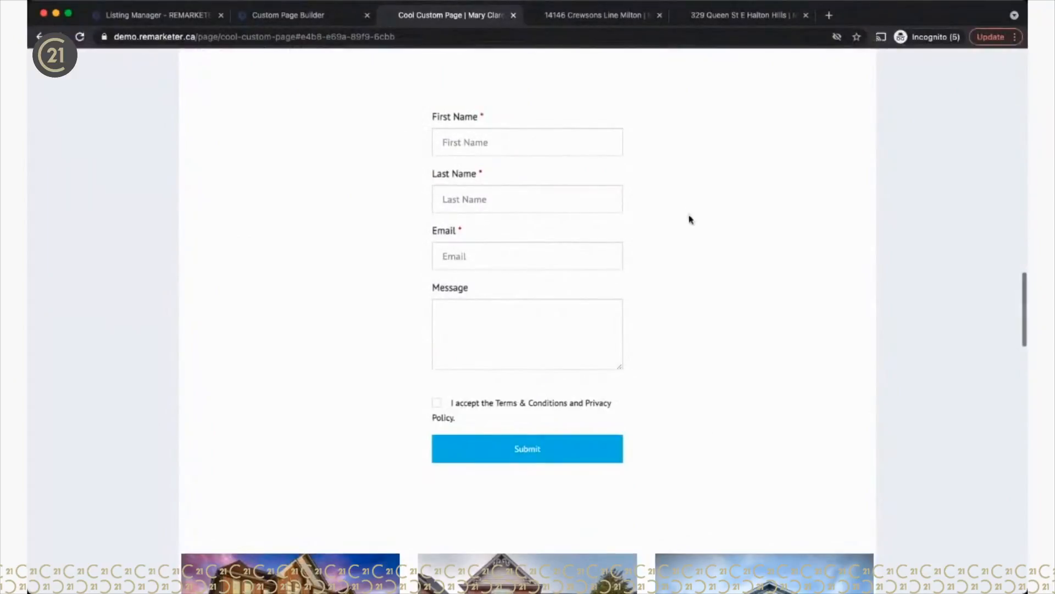
scroll(688, 209, down, 10)
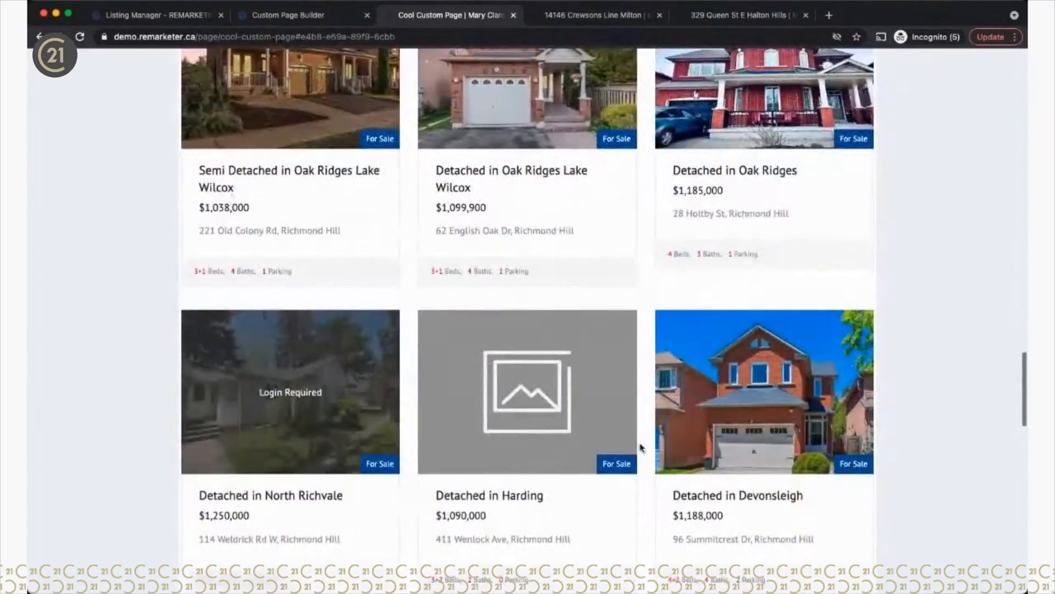
scroll(977, 363, down, 8)
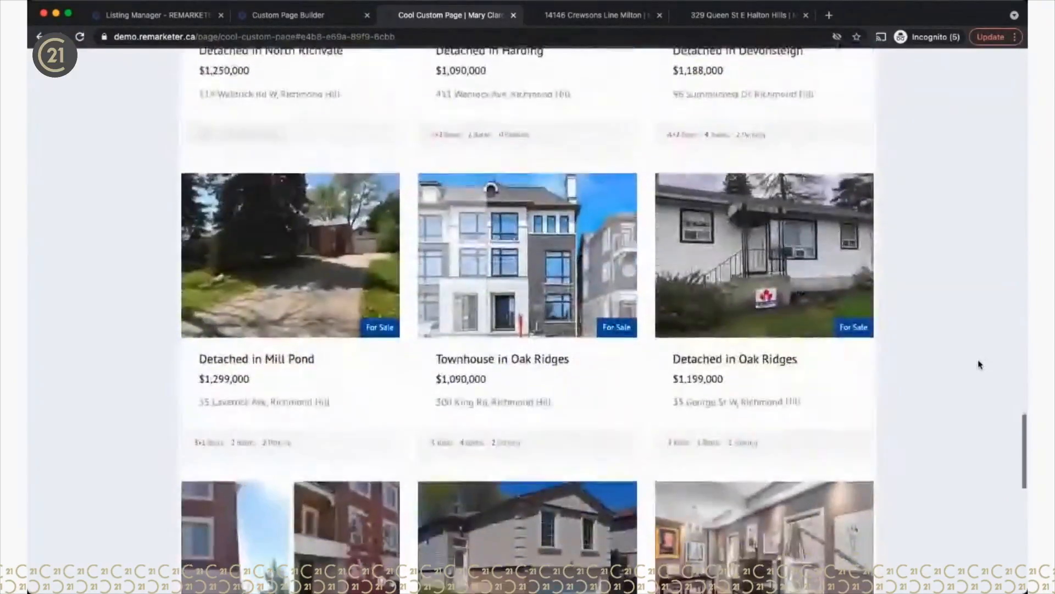
scroll(978, 363, up, 11)
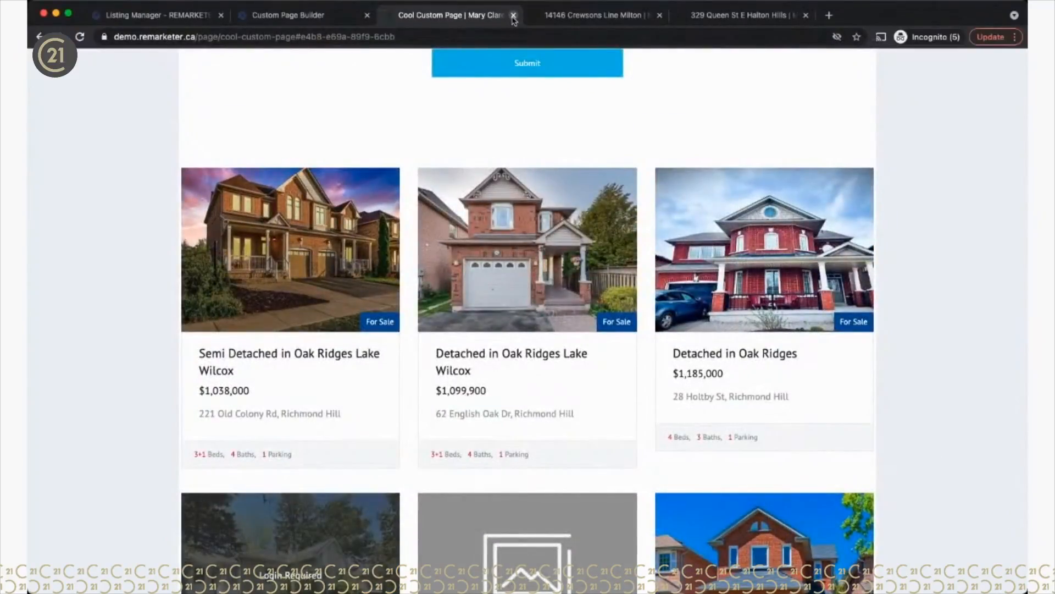
click(302, 20)
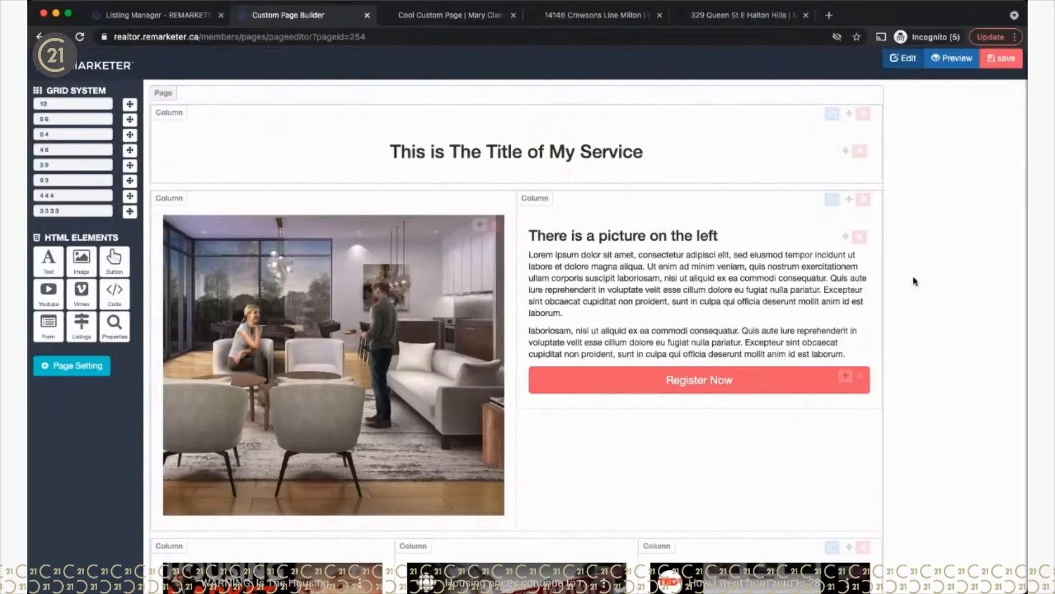
Step: Close the Custom Page Builder tab and return to the Listing Manager's 14 listings
click(368, 15)
click(204, 15)
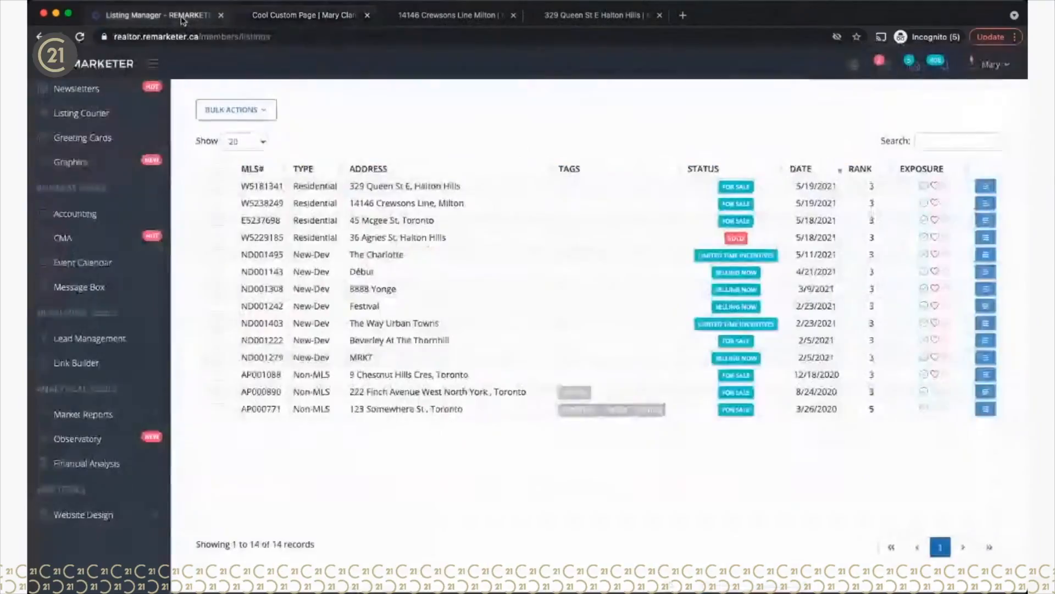
Step: Expand the Website Design tools in the sidebar
scroll(179, 537, down, 1)
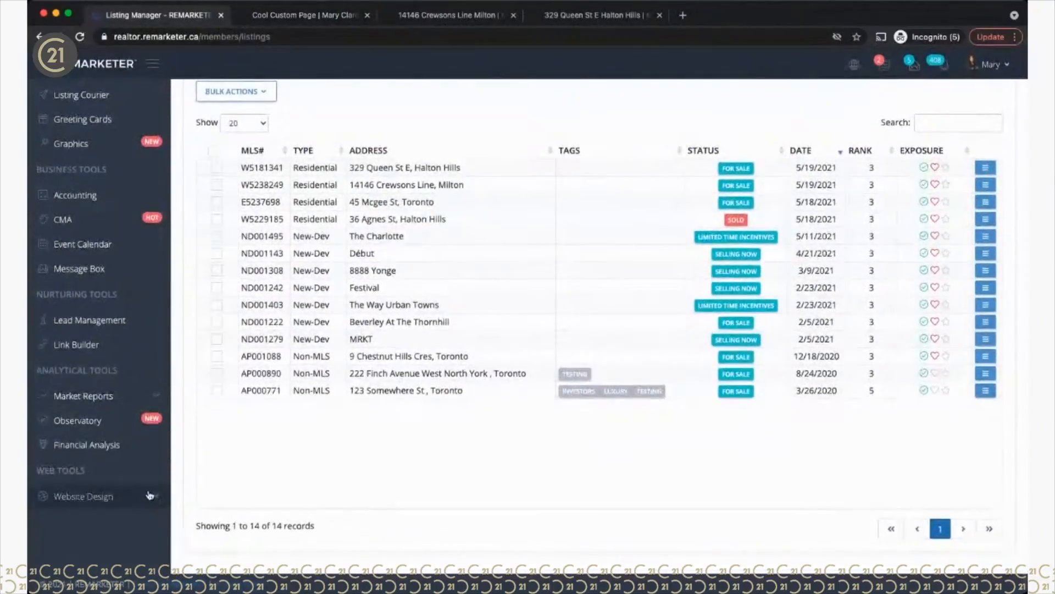
click(150, 496)
scroll(149, 495, down, 1)
scroll(150, 496, down, 1)
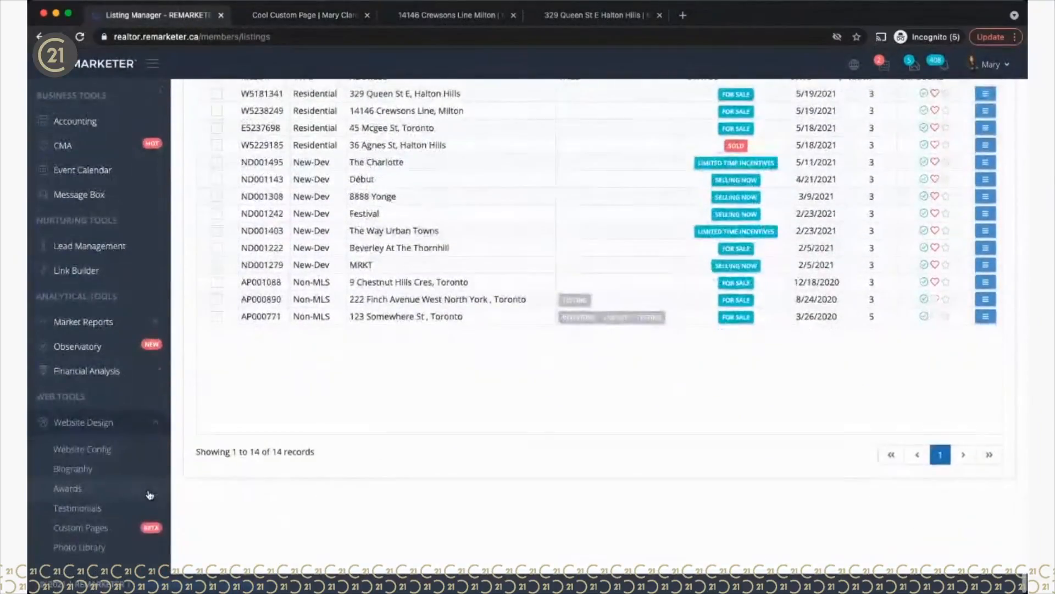
Step: Check the live agent home page, then open the Website Custom Pages list
click(299, 18)
scroll(295, 121, up, 20)
click(290, 153)
scroll(511, 372, down, 15)
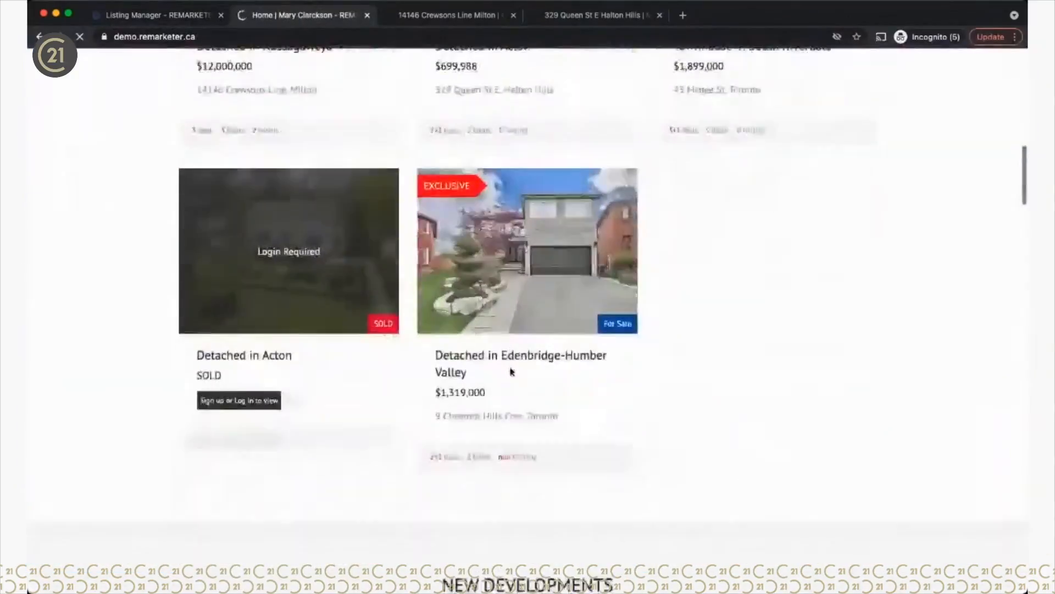
scroll(511, 372, down, 13)
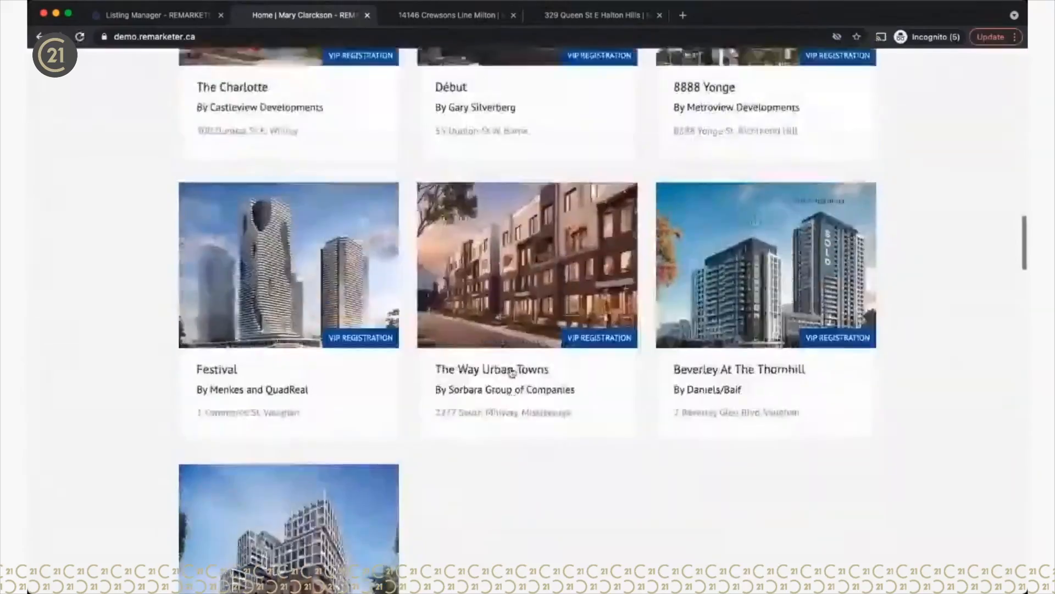
scroll(511, 372, up, 12)
scroll(511, 372, down, 8)
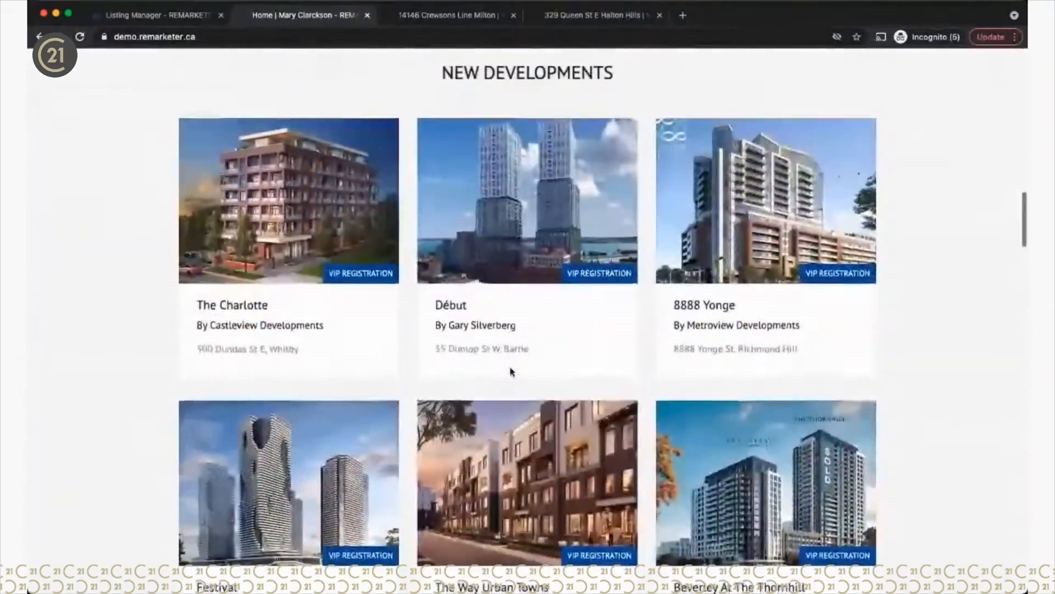
scroll(512, 372, down, 6)
scroll(511, 372, up, 8)
scroll(511, 372, up, 3)
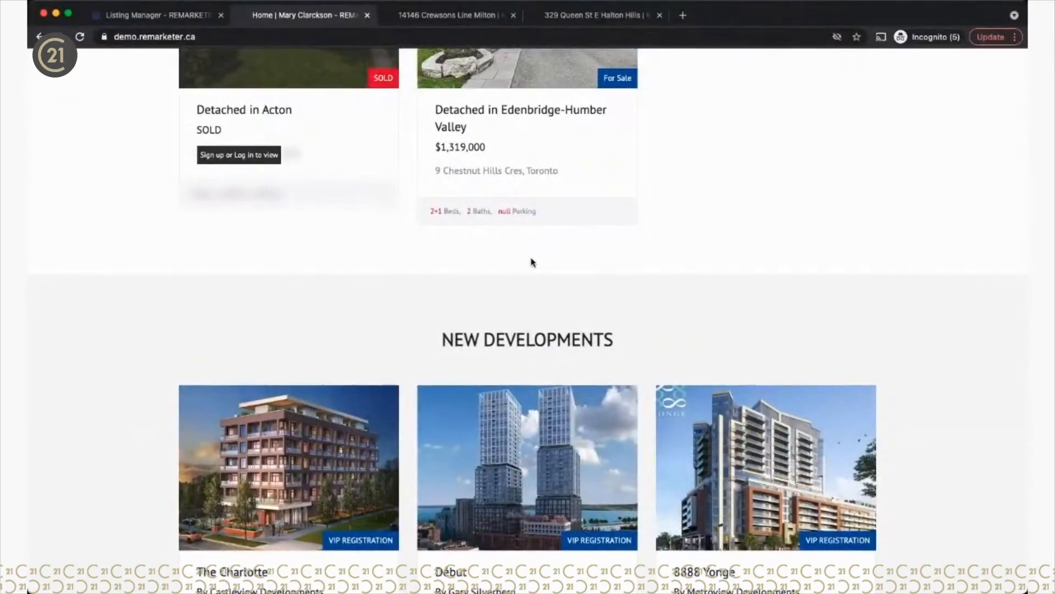
click(155, 20)
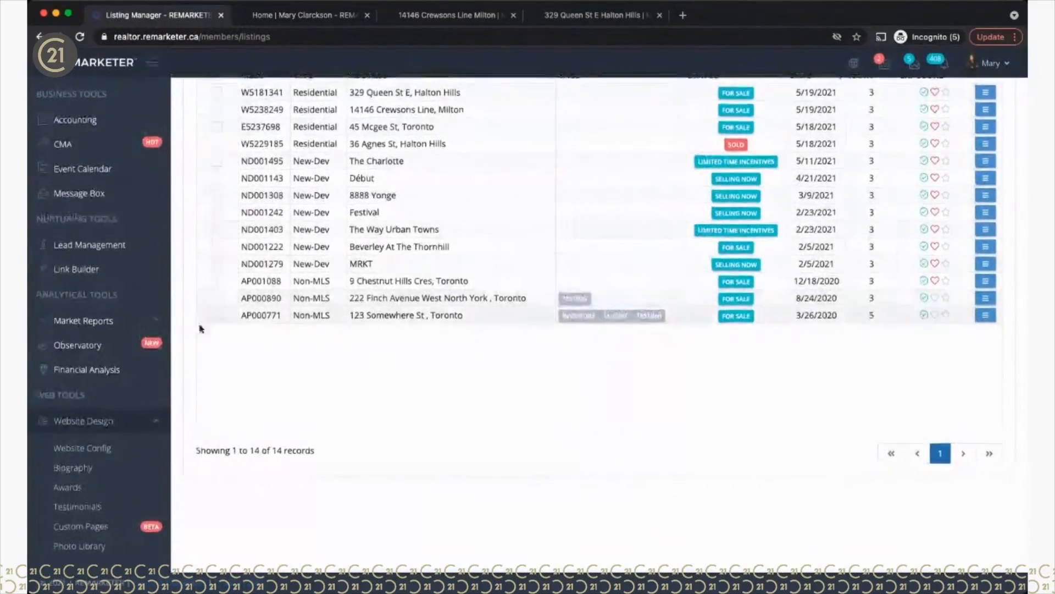
click(80, 527)
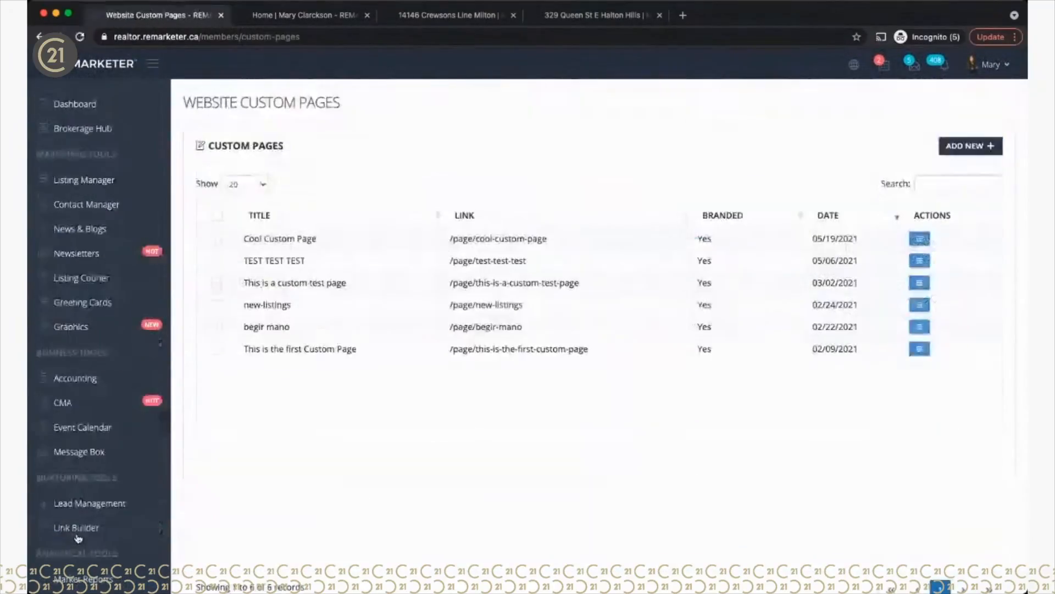
Step: On a new custom page, add a 6-6 row with YouTube on the left and Text on the right
click(963, 147)
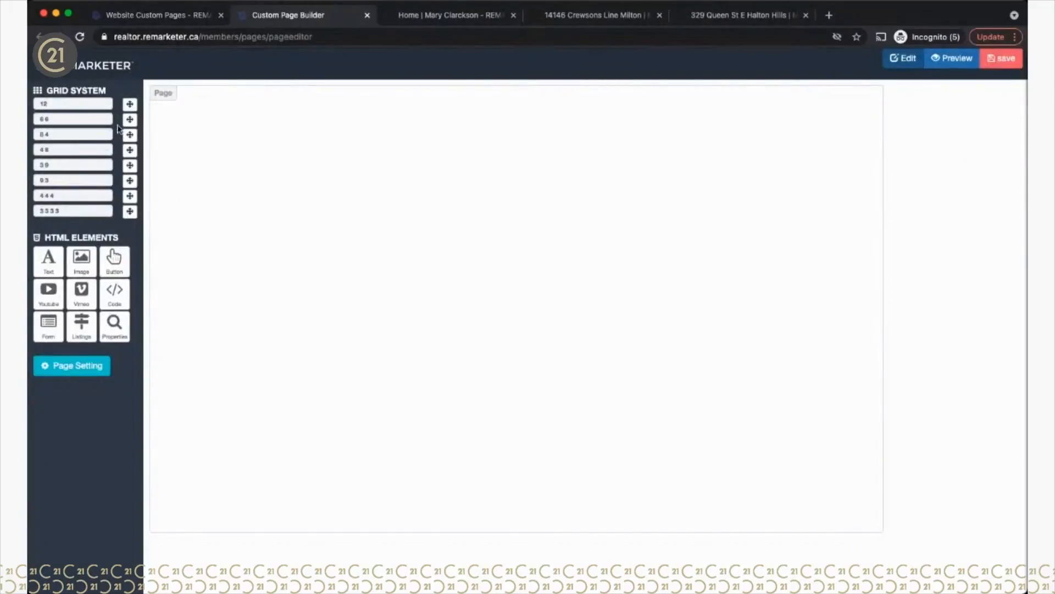
drag(130, 119, 383, 163)
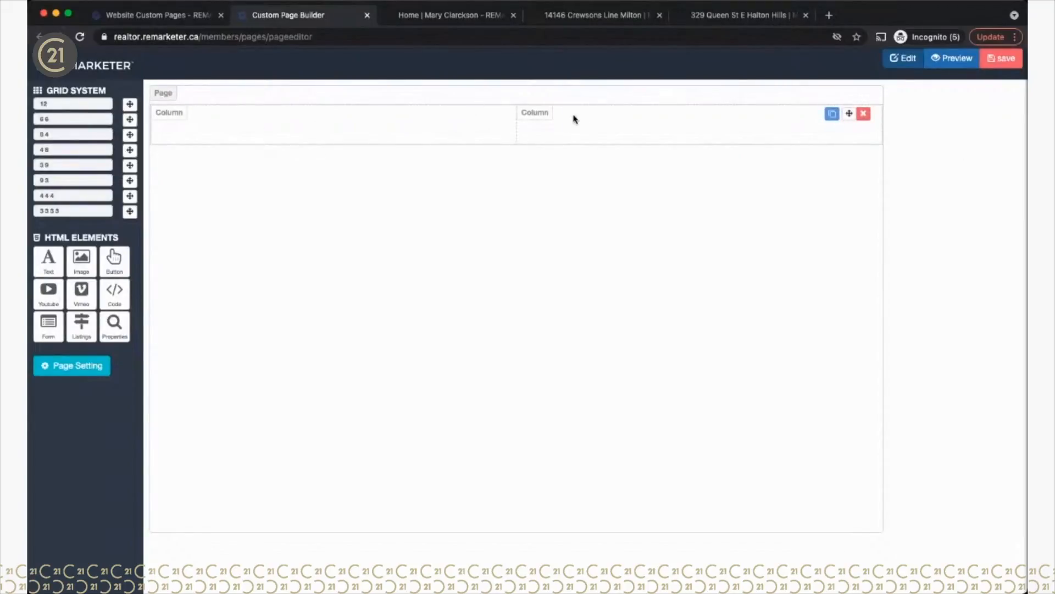
drag(49, 292, 231, 132)
drag(49, 261, 554, 123)
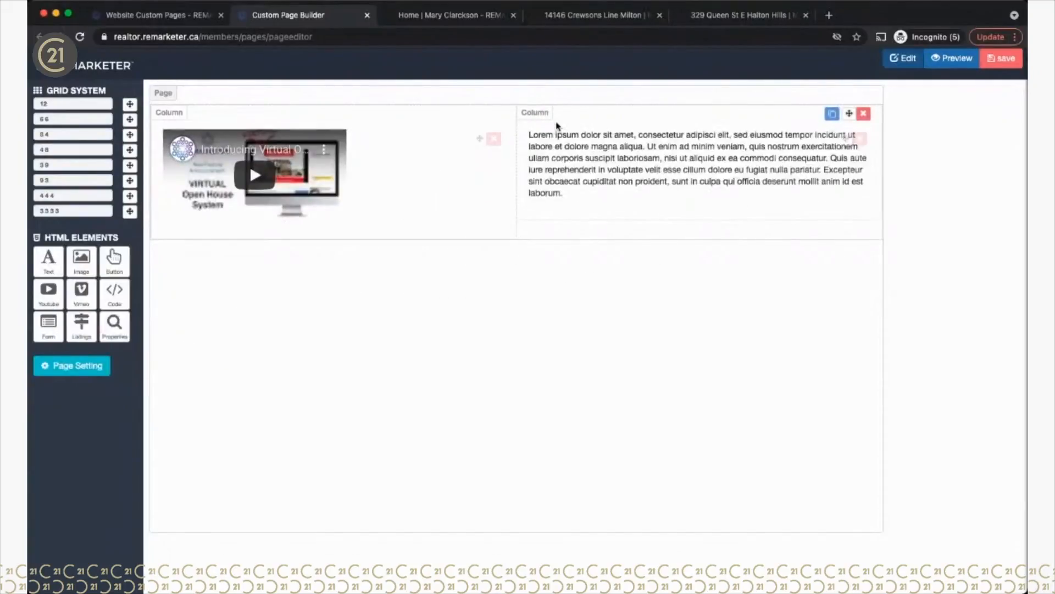
click(829, 138)
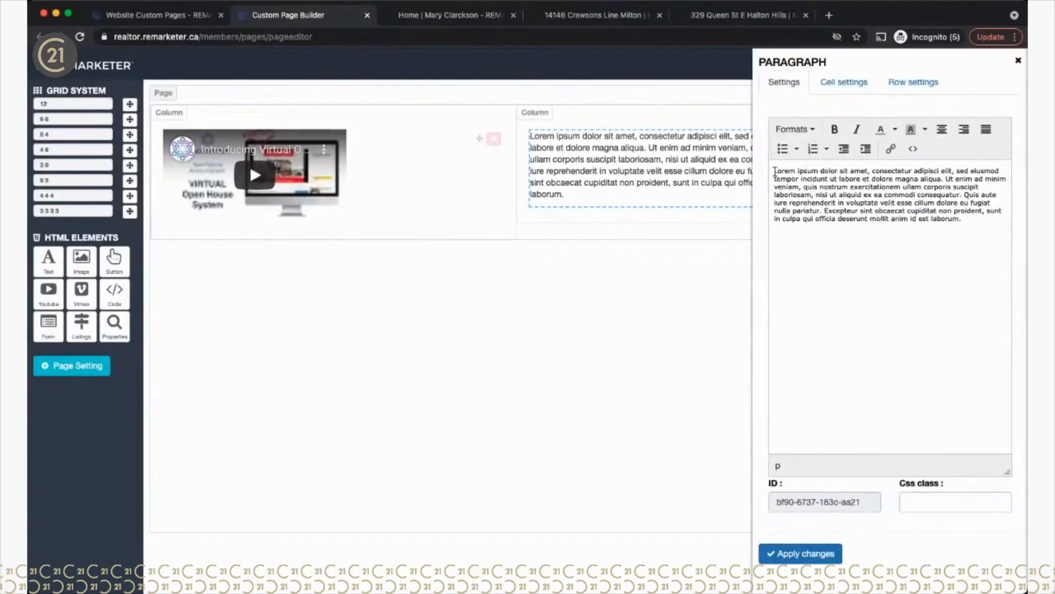
Step: Add a 'My Cool Video' Heading 2 with a blank line above it, above the lorem-ipsum paragraph
click(775, 172)
text(My Co)
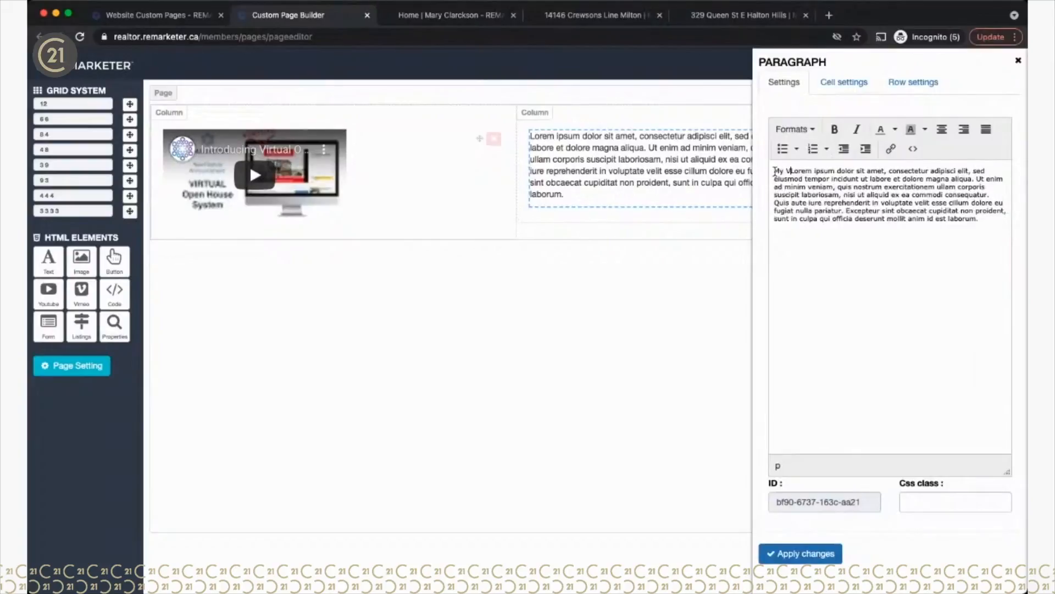
text(ol Video)
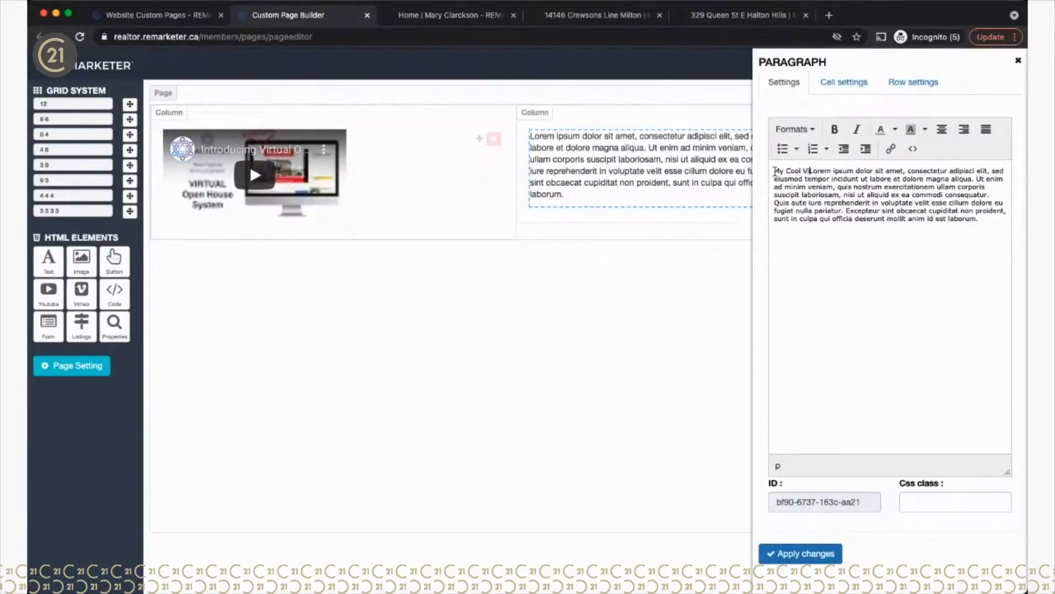
key(Return)
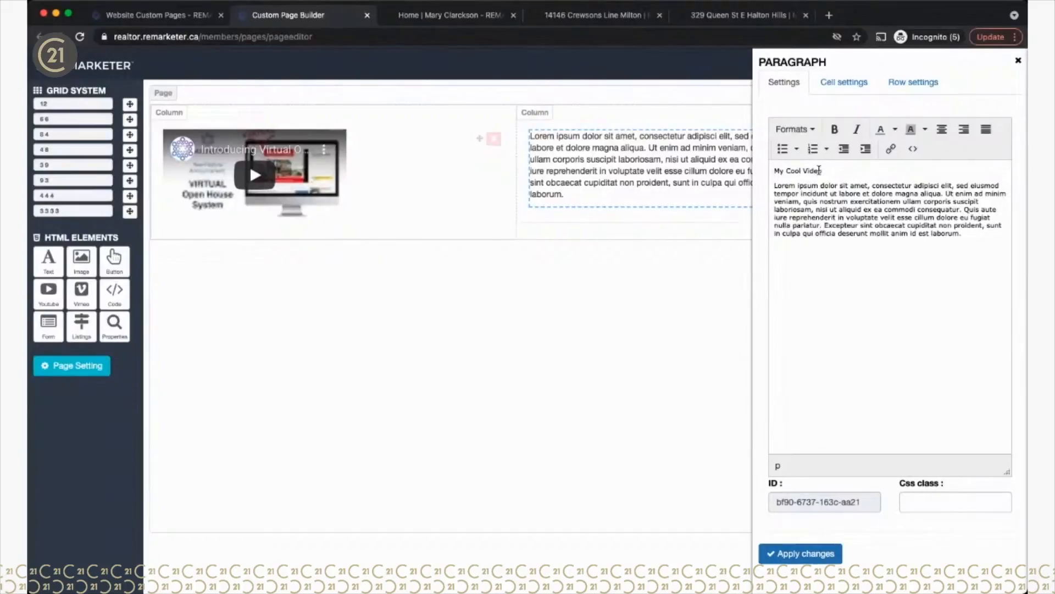
drag(821, 170, 783, 171)
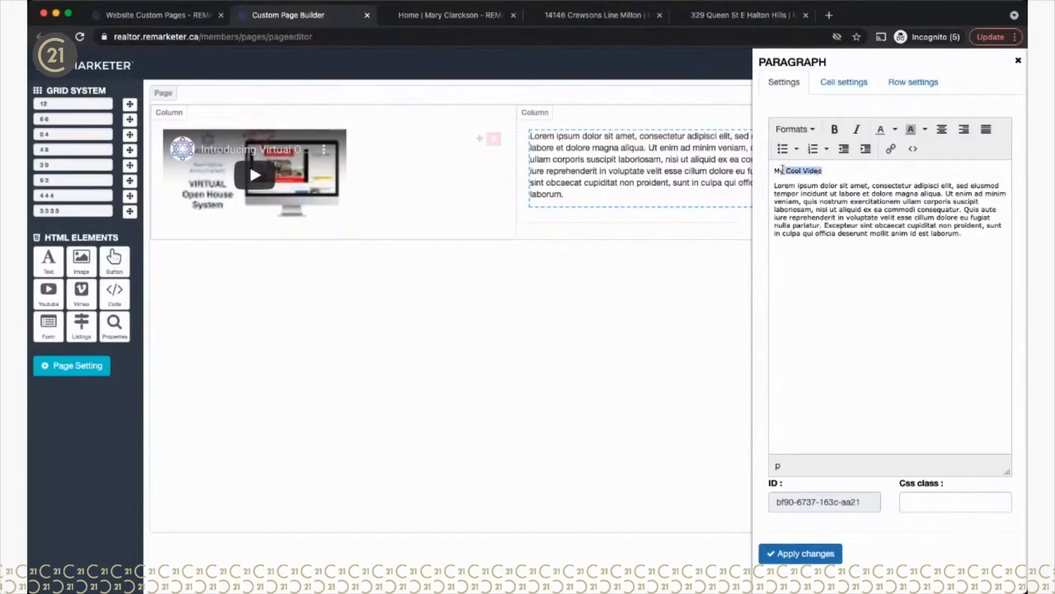
click(799, 130)
mouse_move(822, 157)
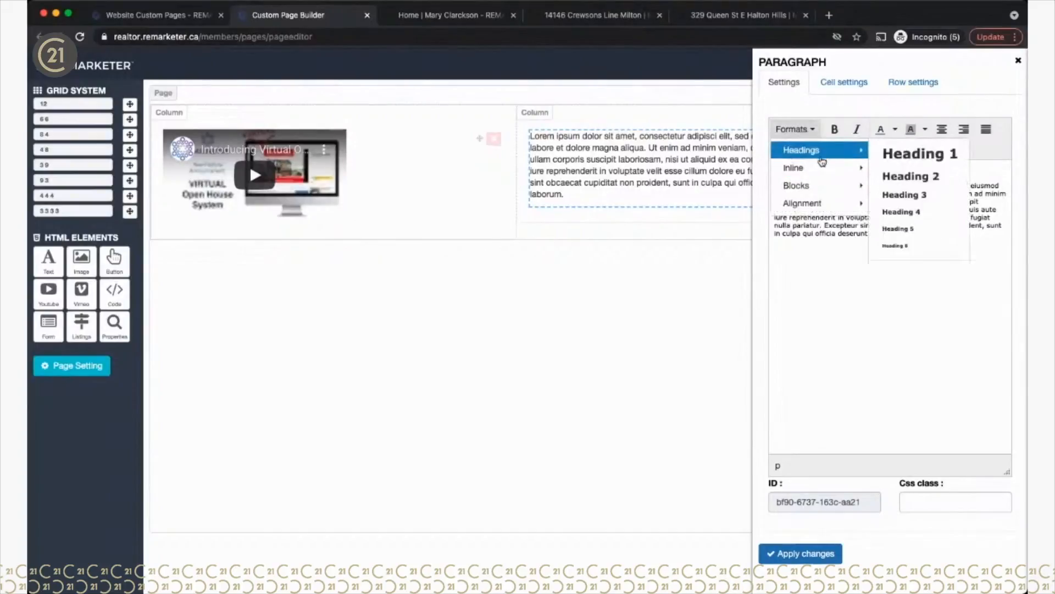
click(897, 177)
click(776, 174)
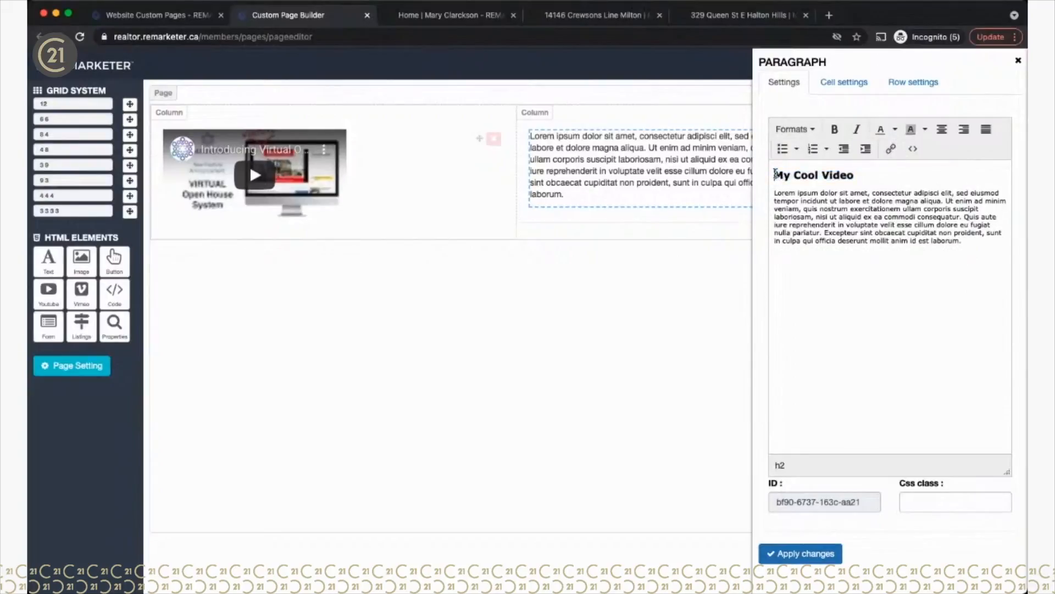
key(Return)
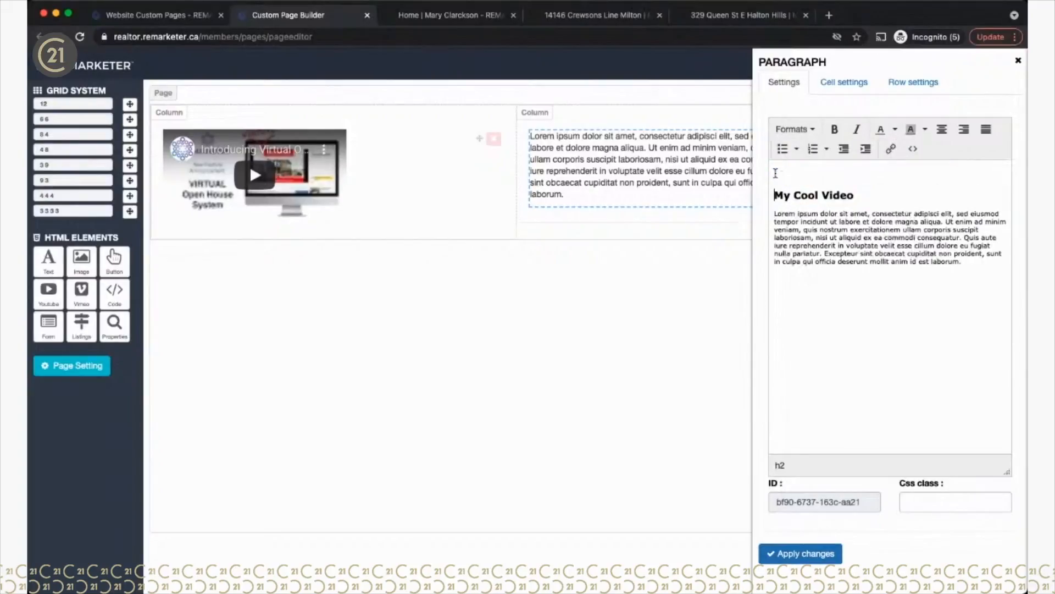
click(803, 560)
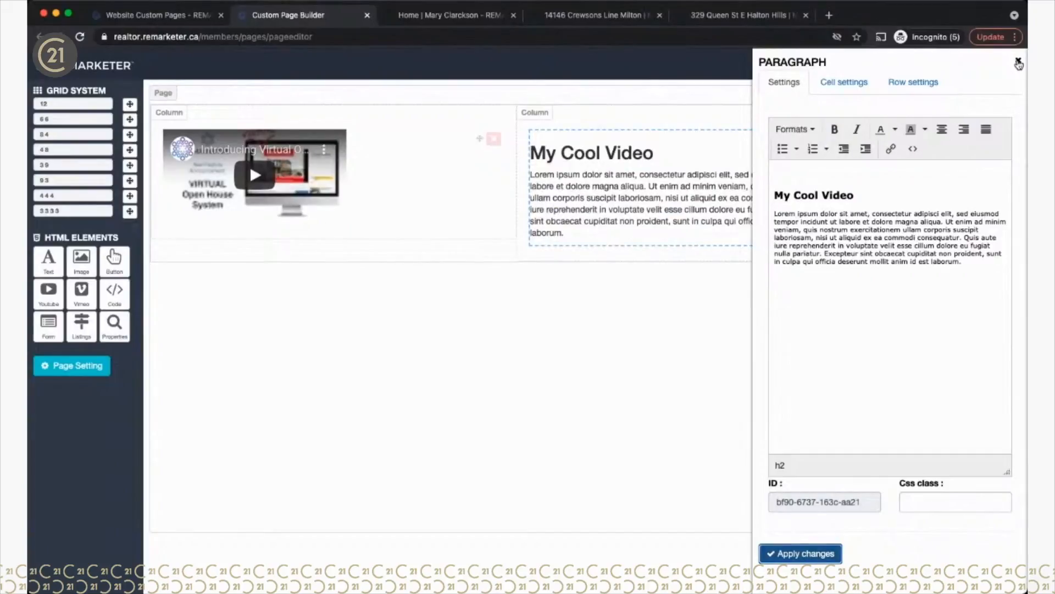
click(1018, 61)
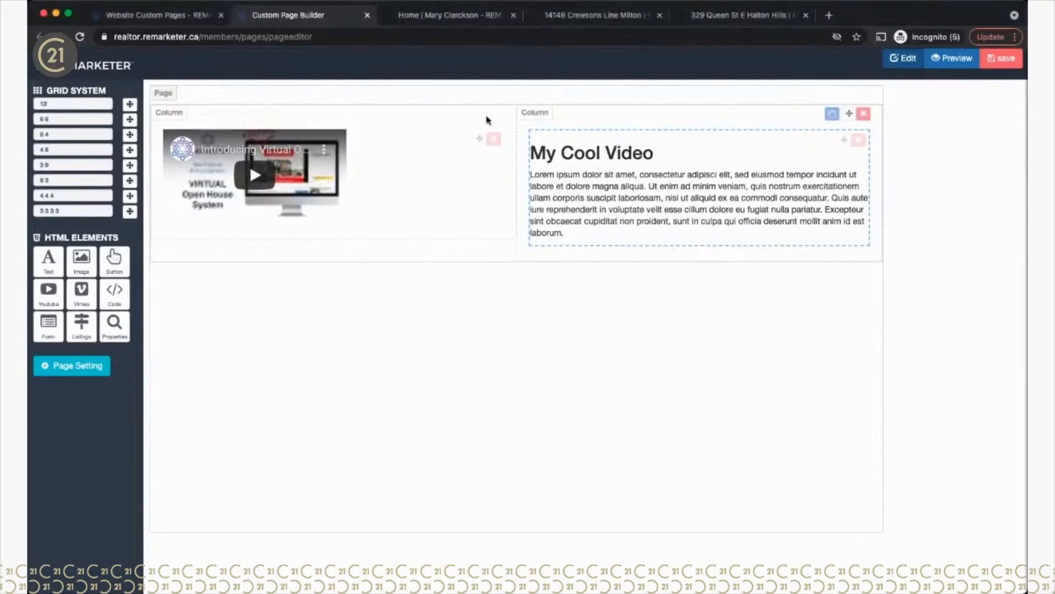
Step: Replace the YouTube Video id with the pasted TED talk URL at 100% width, then save the page
click(462, 140)
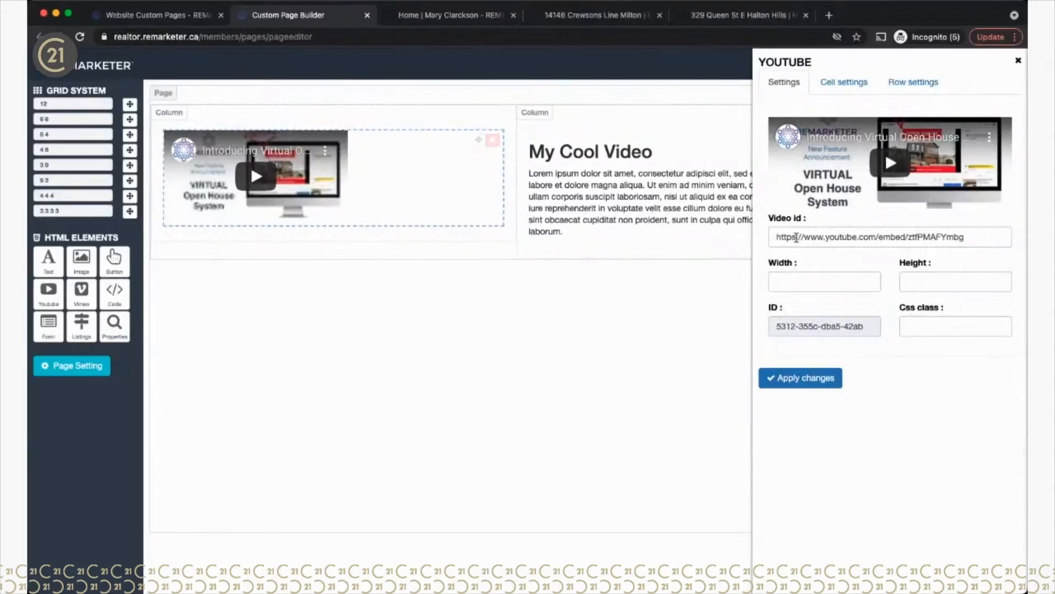
triple_click(796, 237)
text(https://www.youtube.com/watch?v=wtGYQDc9_1s)
click(849, 281)
text(100%)
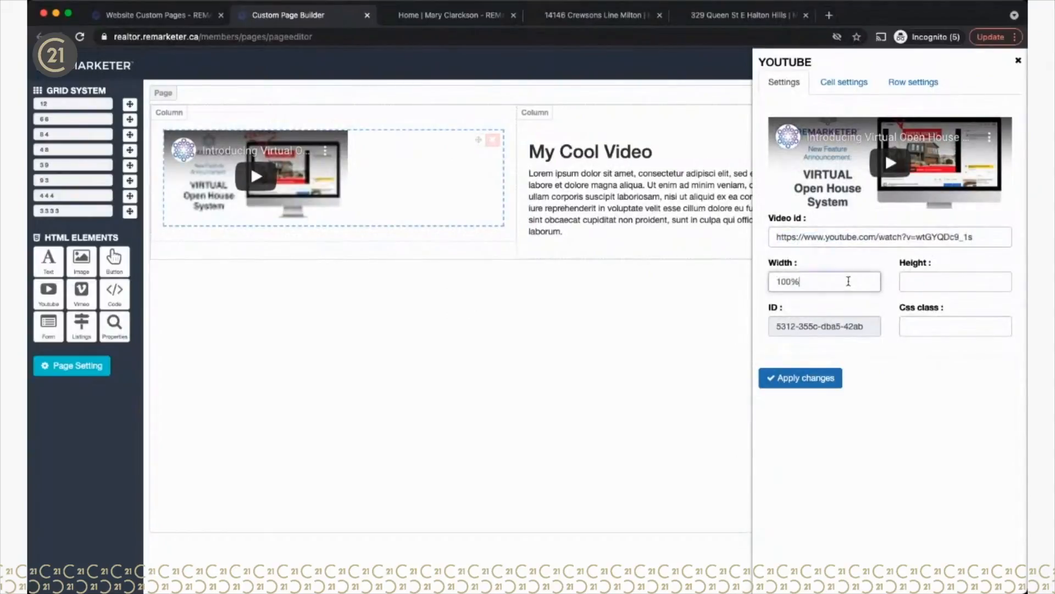
click(808, 380)
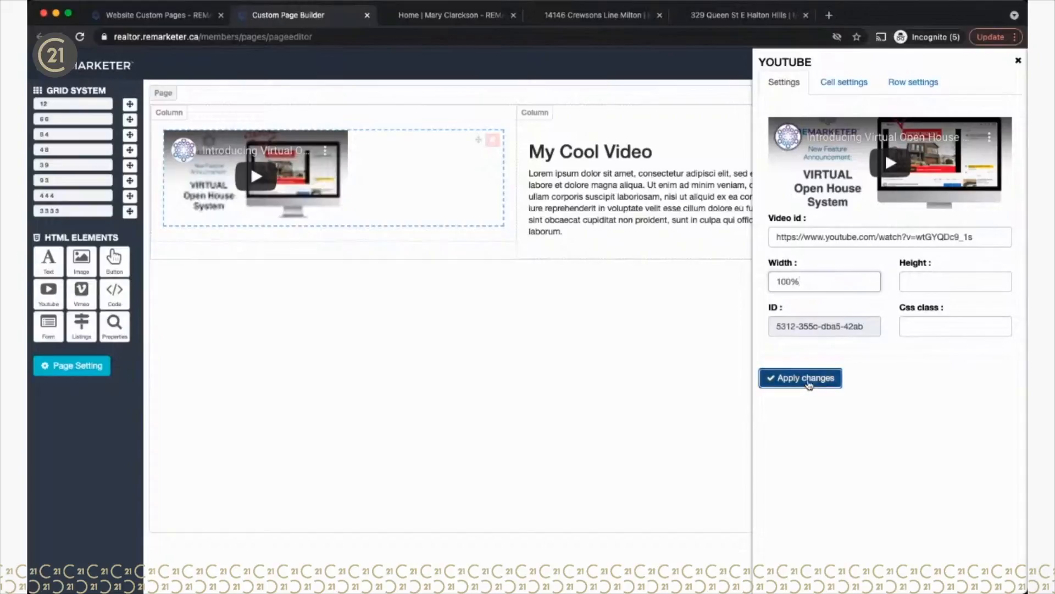
click(1017, 62)
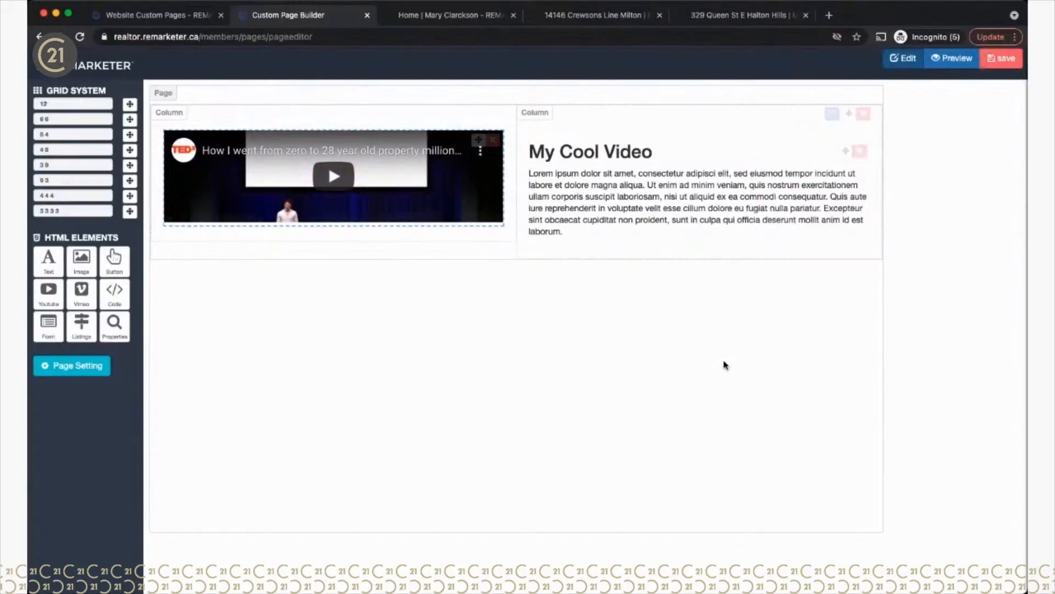
click(1003, 58)
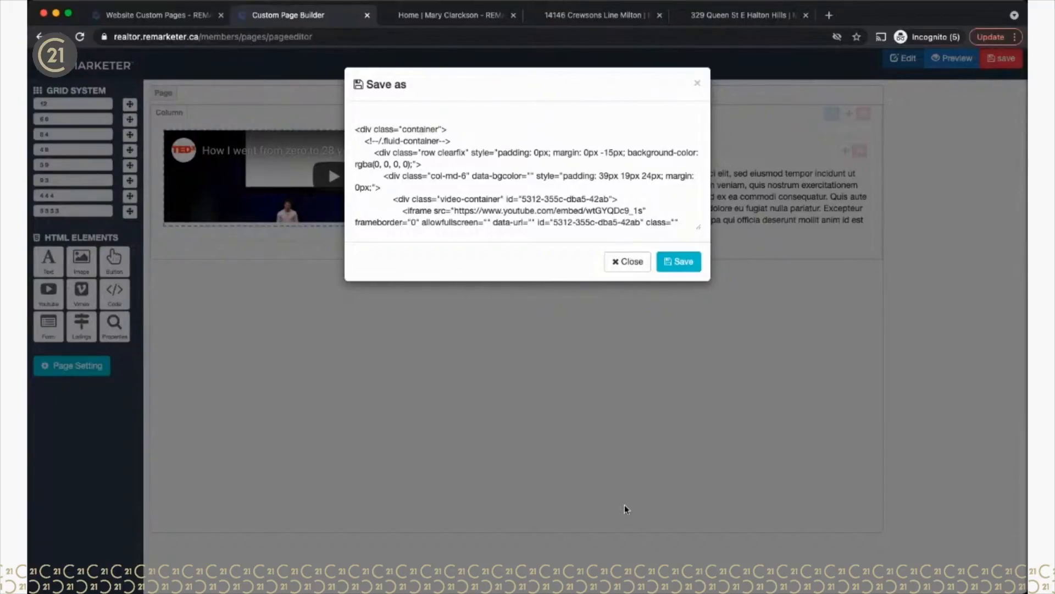
Step: Copy the page's full HTML from the Save as dialog and go to the Website Custom Pages list
scroll(481, 167, down, 10)
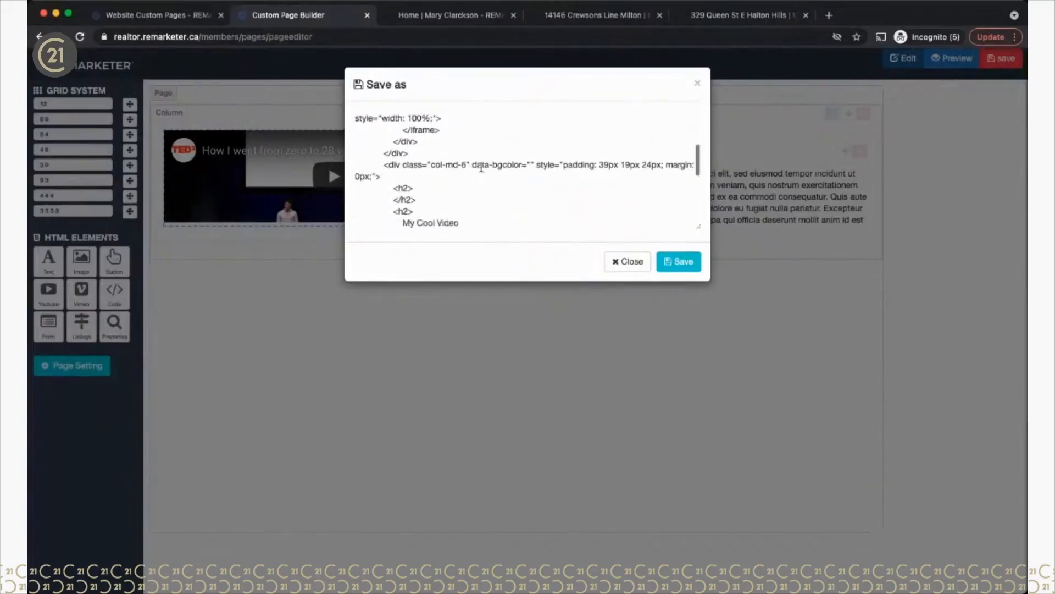
scroll(482, 166, up, 10)
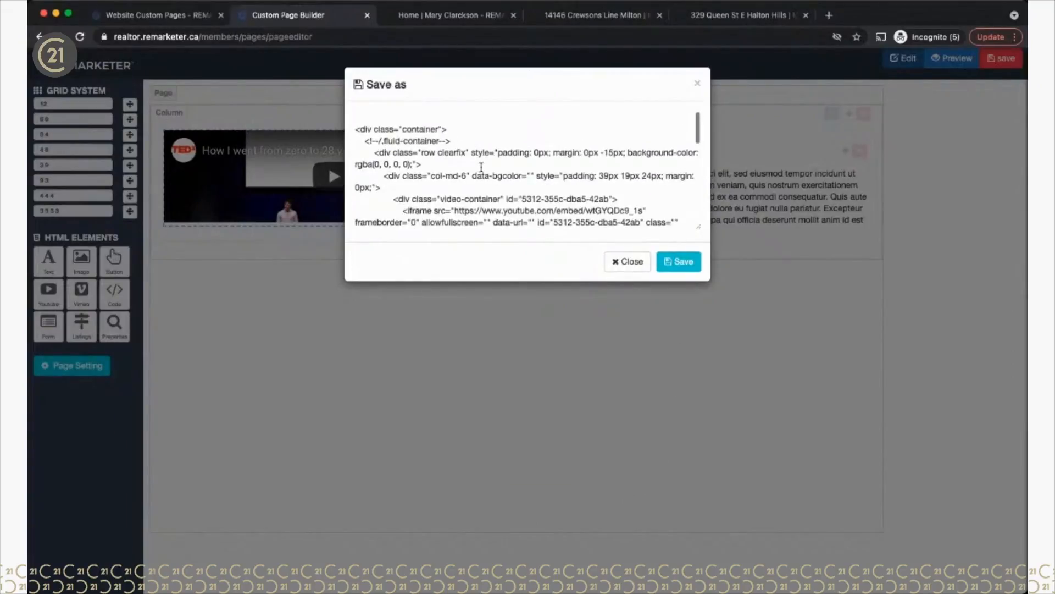
drag(353, 125, 414, 226)
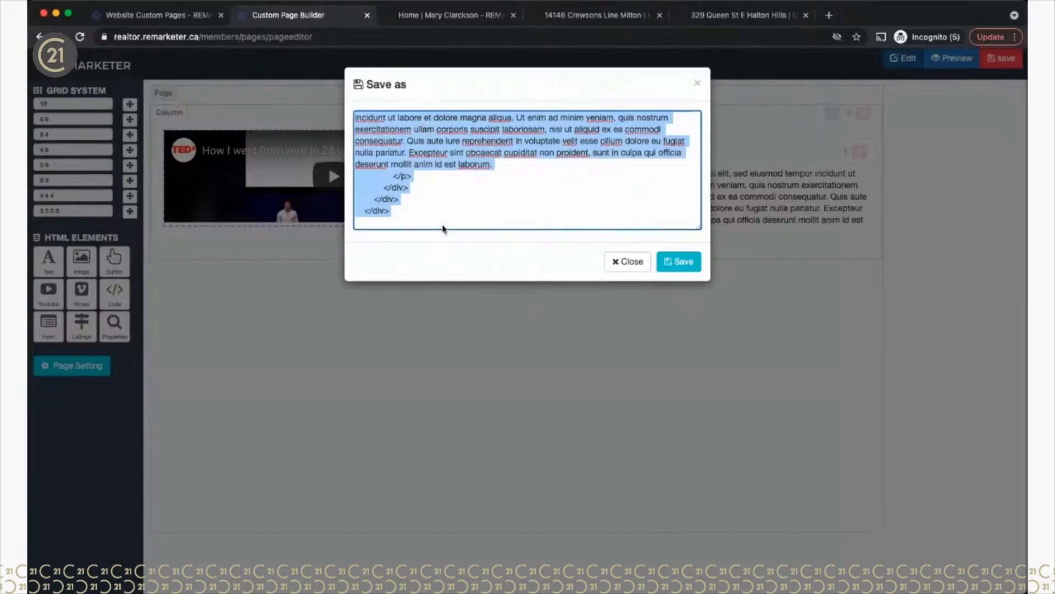
scroll(378, 153, up, 10)
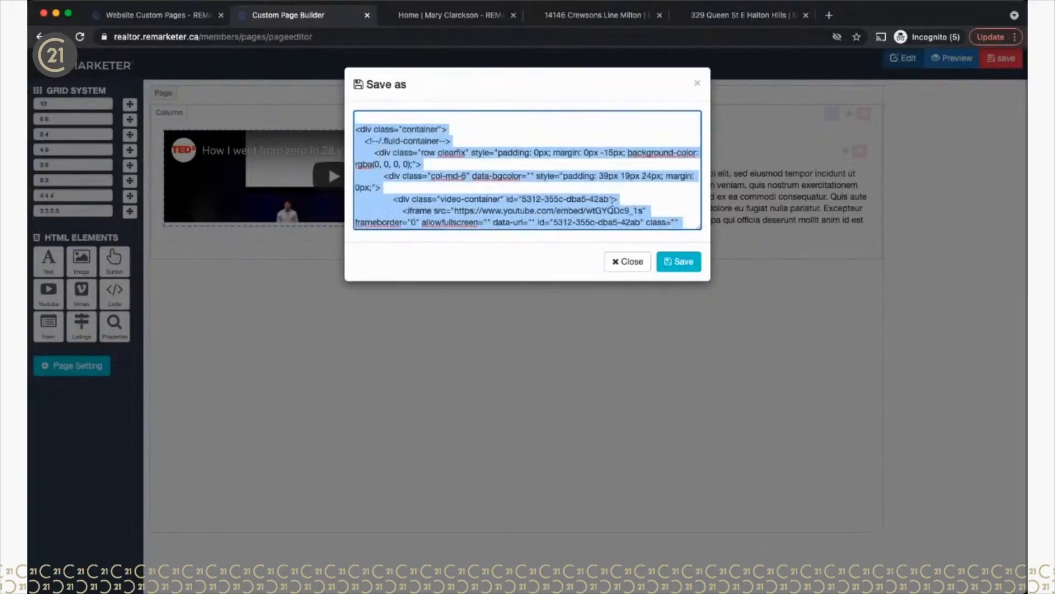
click(192, 16)
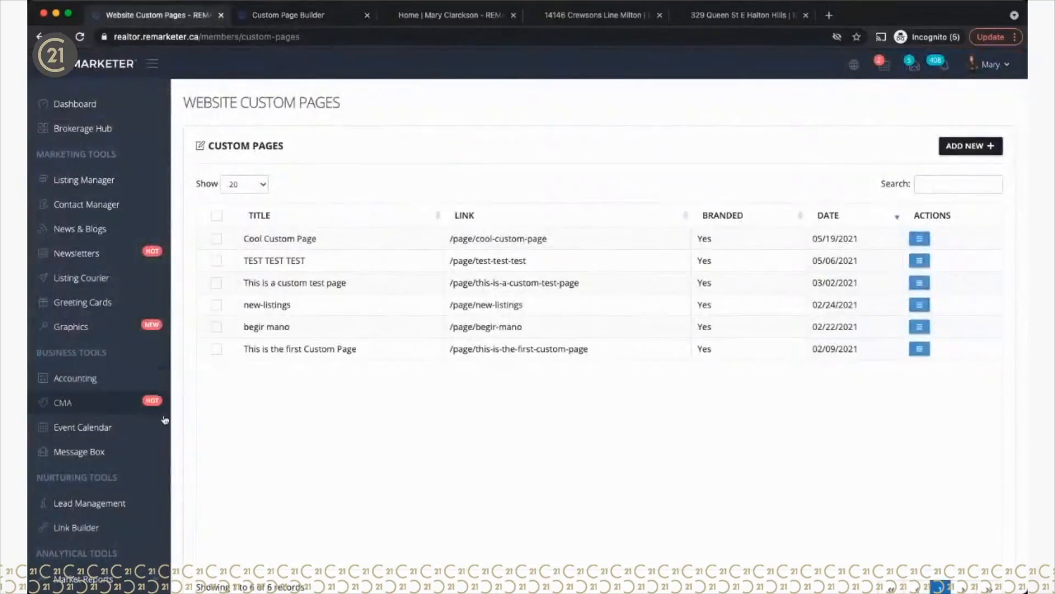
Step: Paste the copied video-and-text HTML into Custom Section 2 under Website Config's Sections, and save
scroll(165, 395, down, 5)
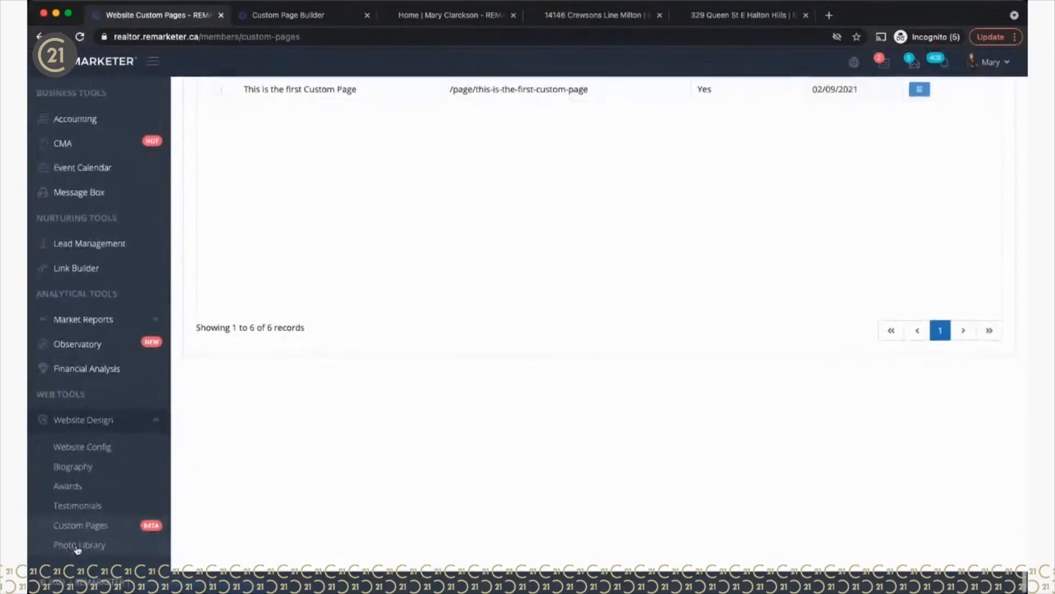
click(74, 450)
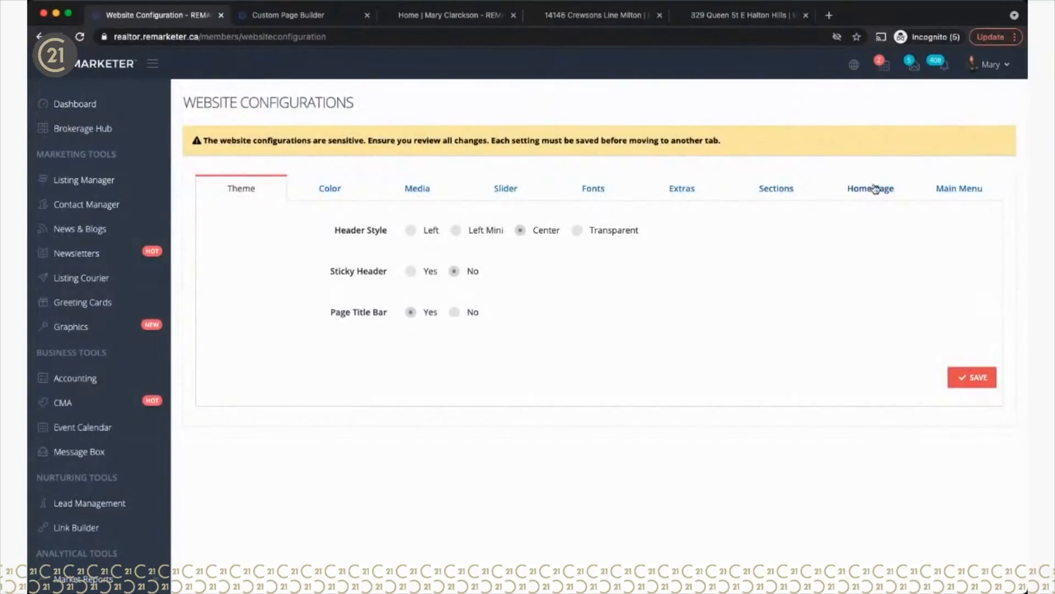
click(781, 193)
scroll(526, 363, down, 1)
scroll(526, 363, down, 2)
click(414, 183)
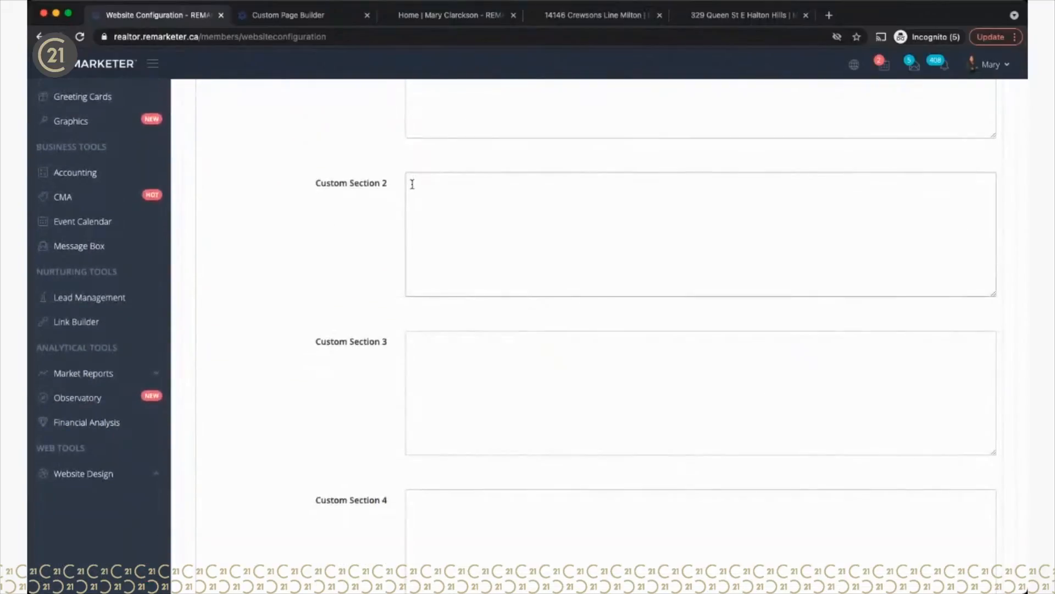
key(super+v)
scroll(494, 237, up, 5)
scroll(515, 242, down, 10)
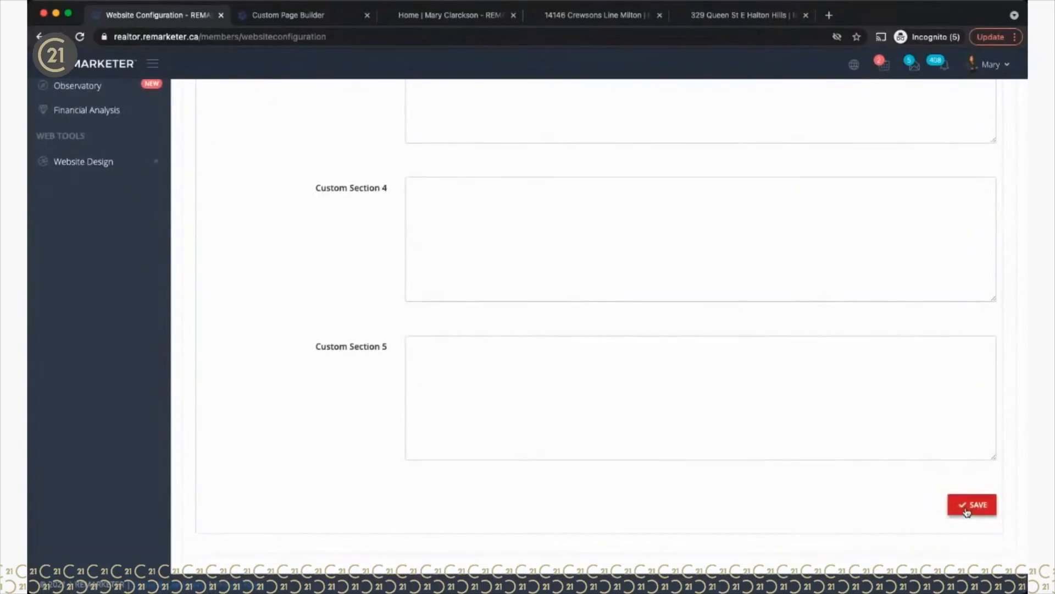
click(966, 509)
scroll(596, 363, up, 10)
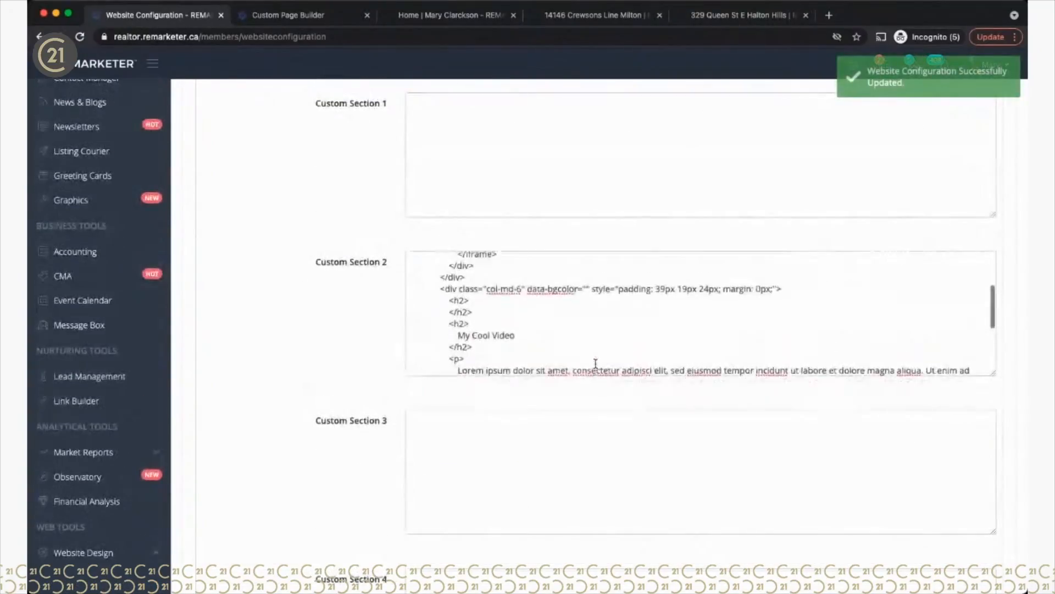
scroll(596, 363, up, 5)
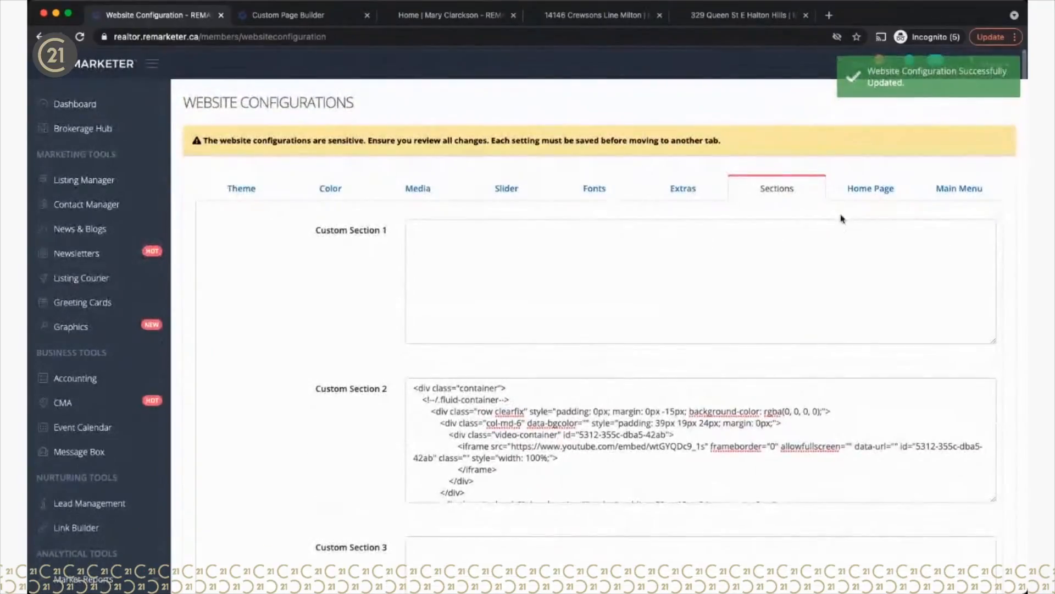
Step: Open the Home Page section ordering, then view the live website's home page
click(868, 189)
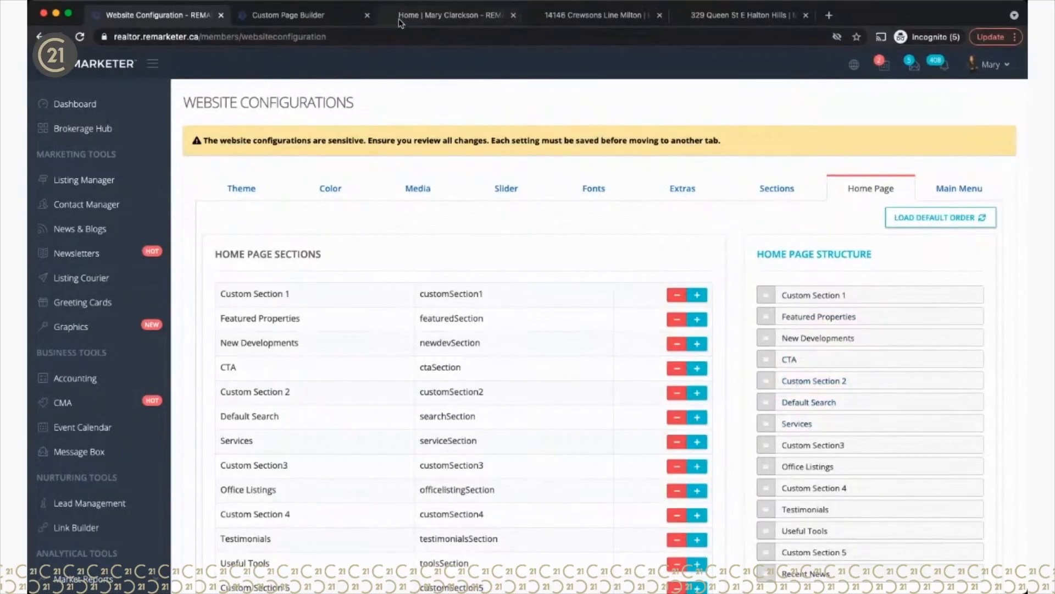
click(289, 17)
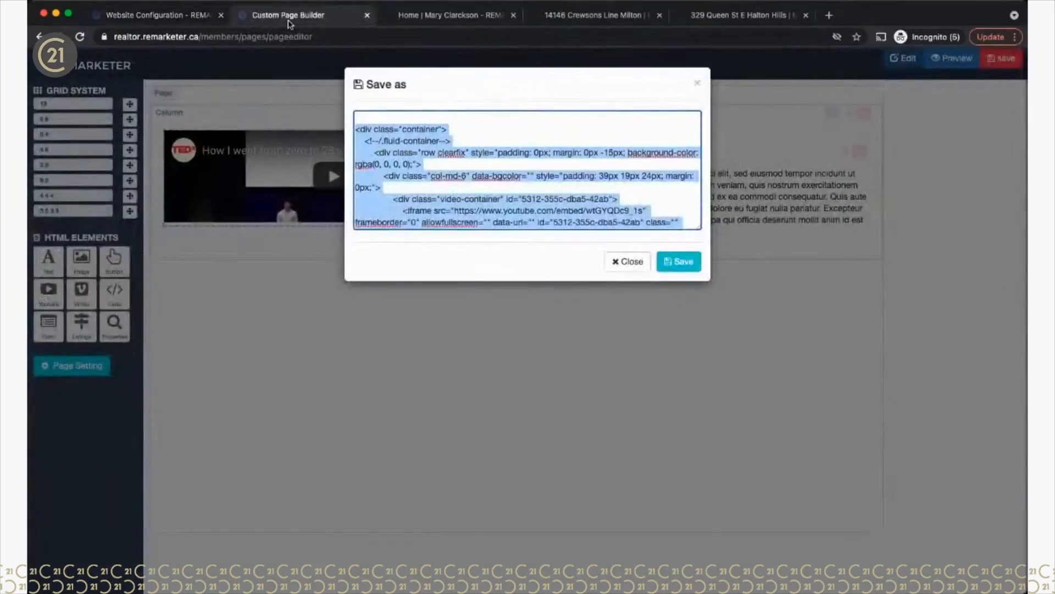
click(450, 16)
scroll(372, 273, up, 15)
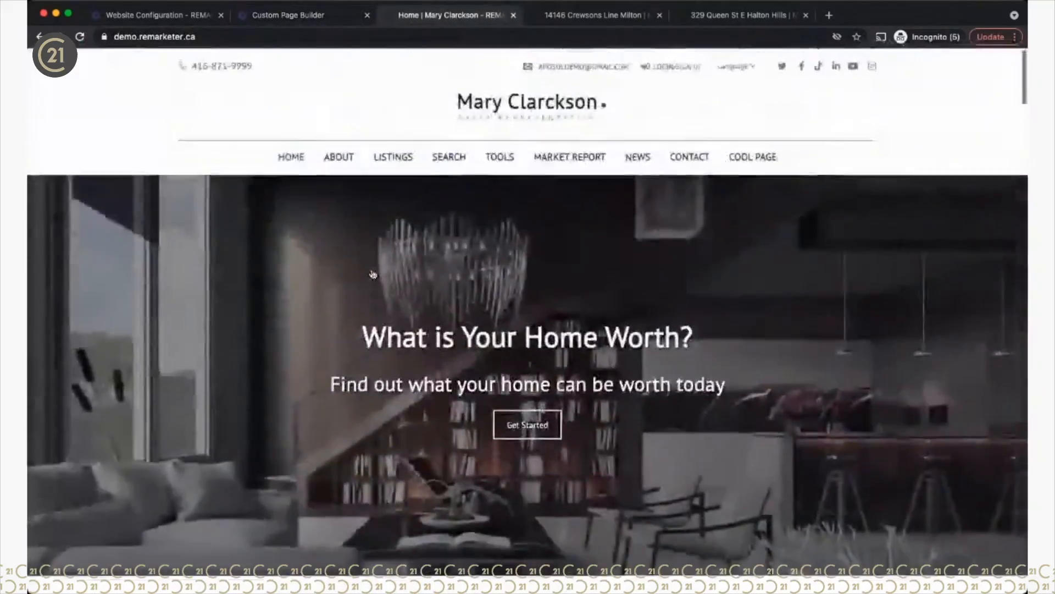
scroll(372, 273, down, 20)
scroll(372, 273, down, 10)
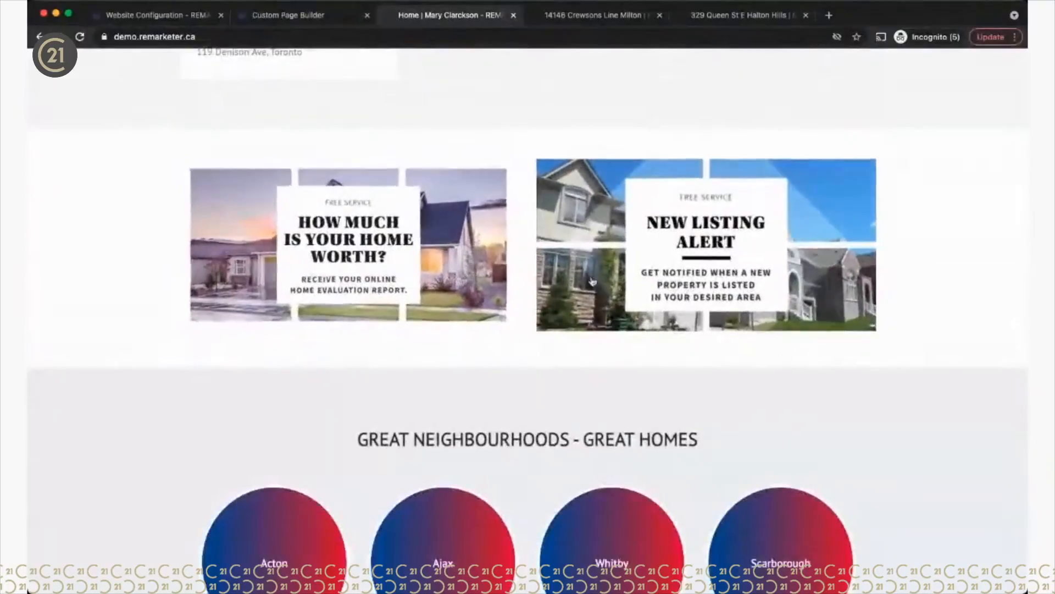
Step: Reload the live site, locate the new My Cool Video section, and return to Website Configuration
click(80, 36)
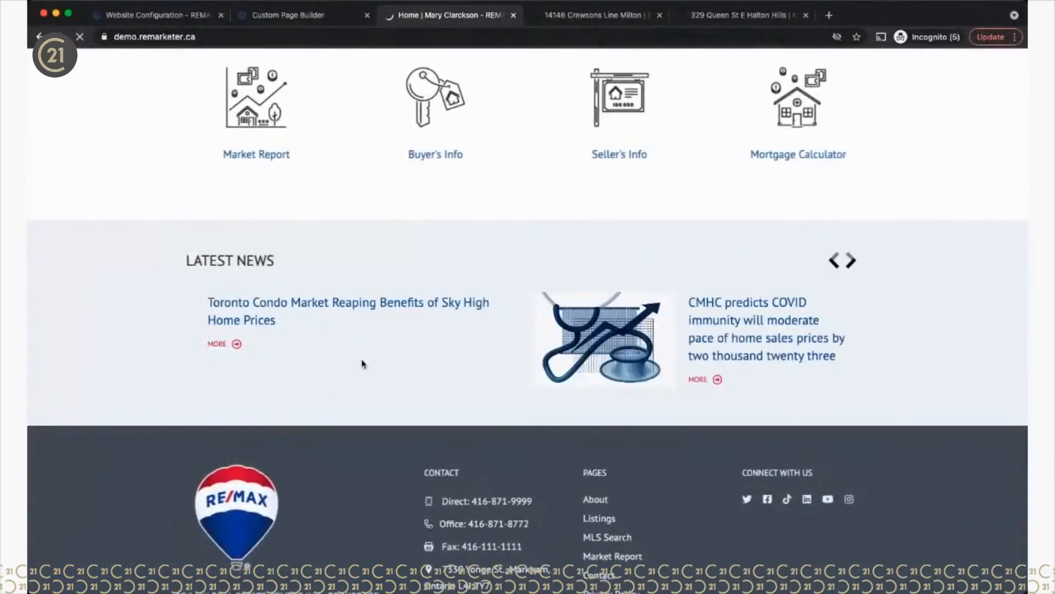
scroll(361, 363, up, 15)
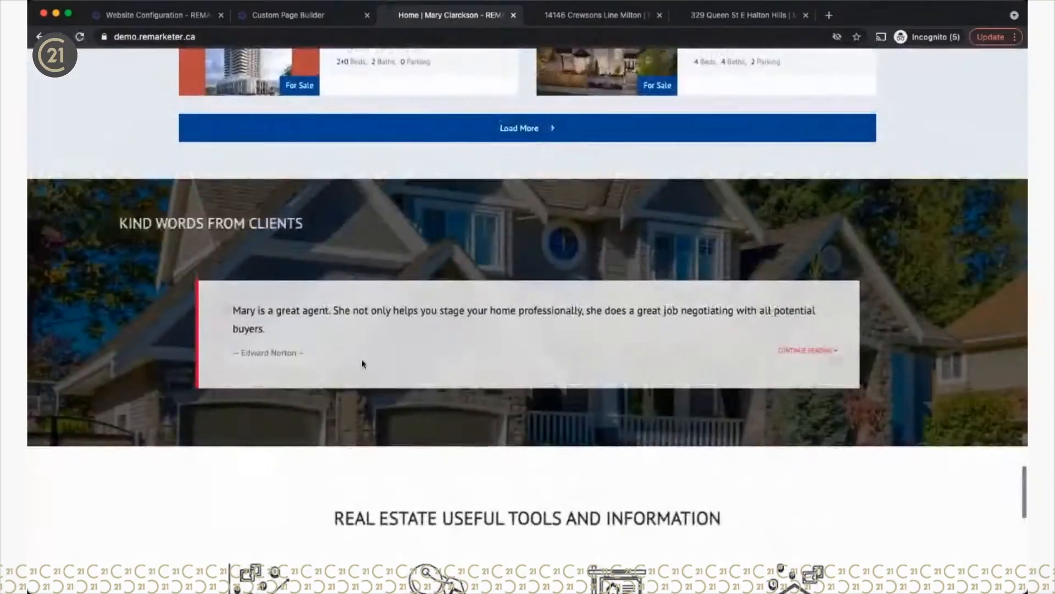
scroll(361, 360, up, 15)
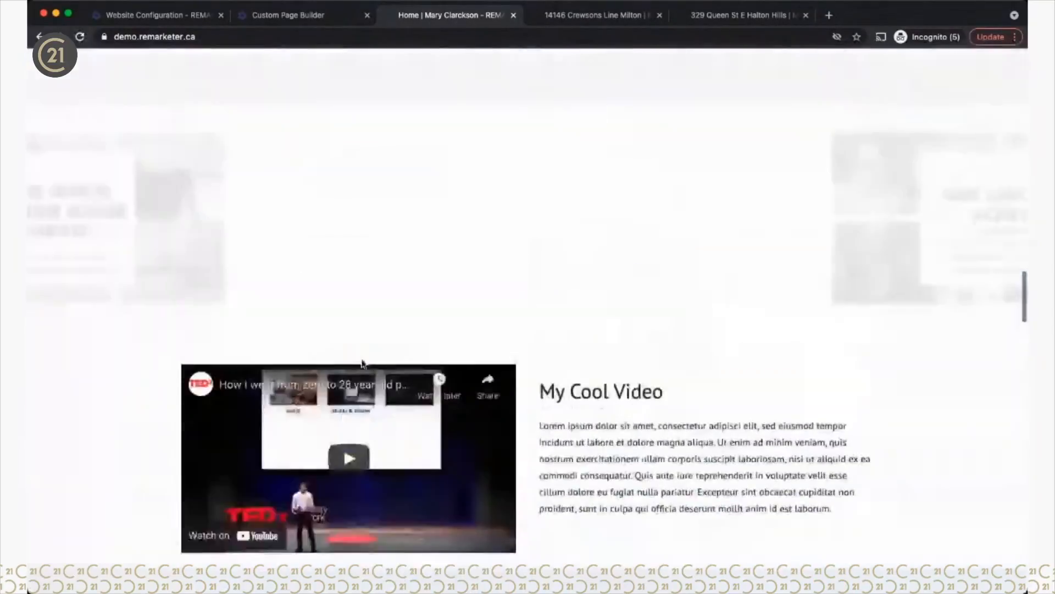
scroll(363, 364, down, 5)
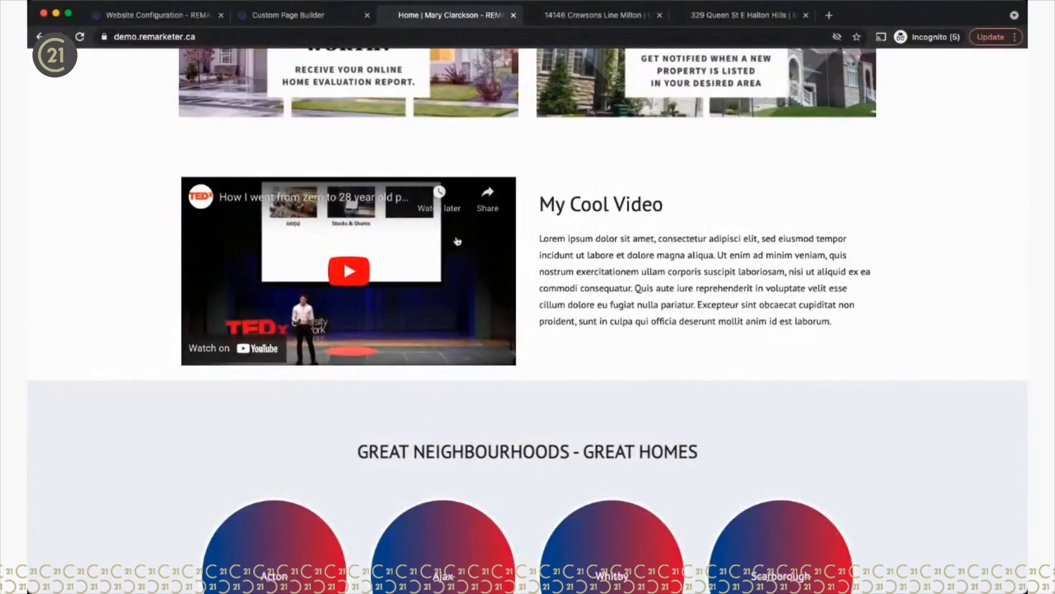
scroll(613, 296, up, 8)
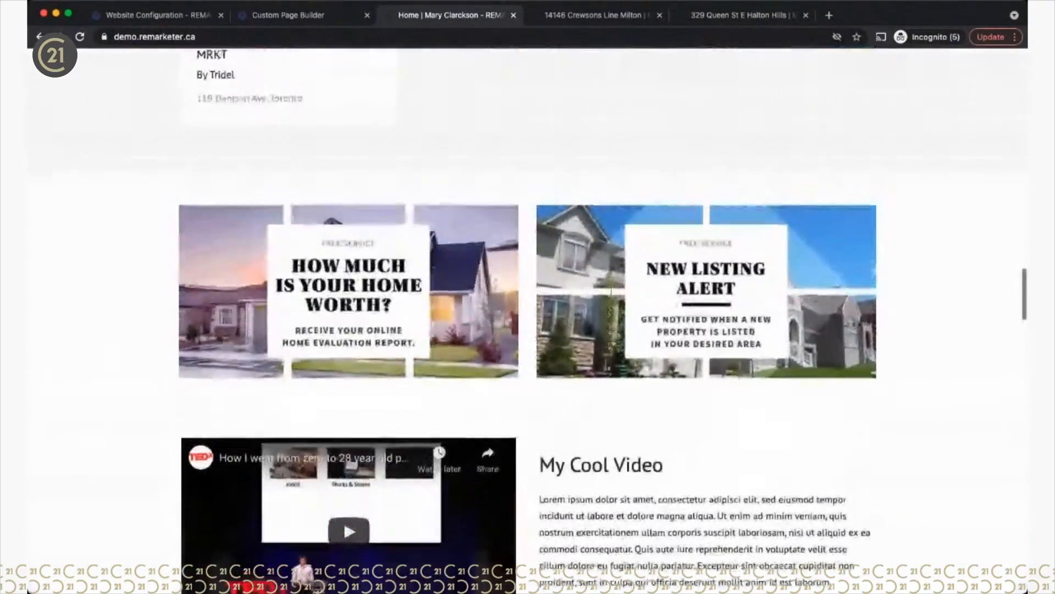
scroll(612, 296, up, 20)
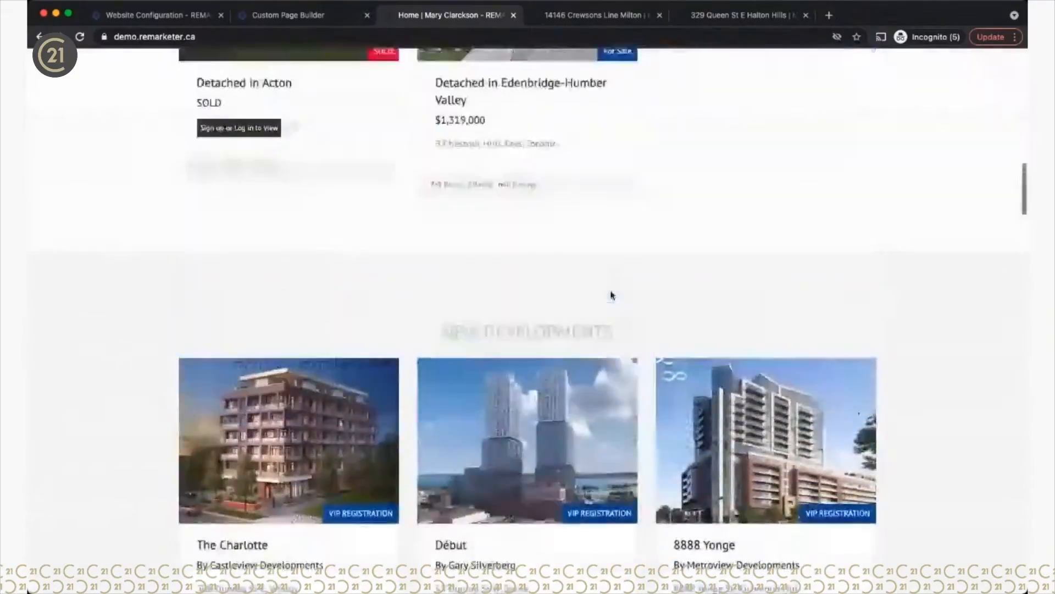
scroll(613, 295, up, 5)
scroll(613, 296, down, 6)
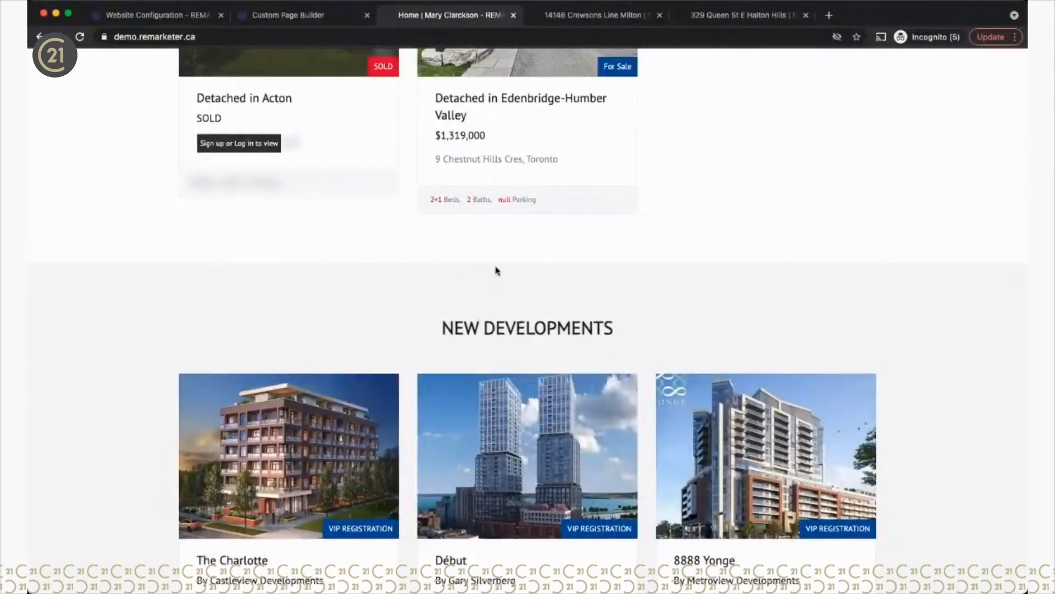
scroll(497, 270, up, 9)
scroll(497, 270, up, 6)
scroll(497, 270, down, 5)
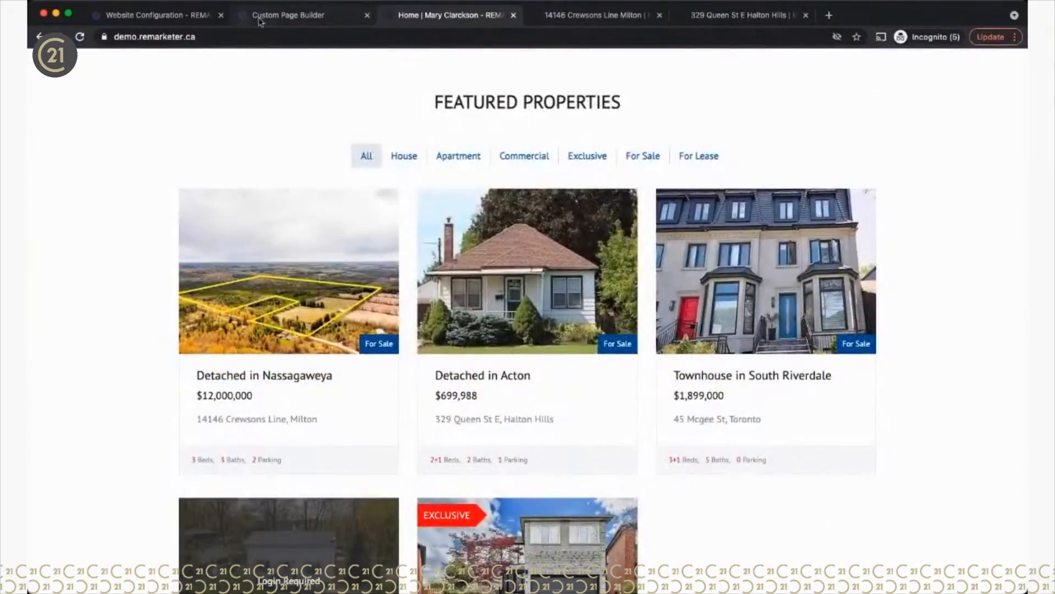
click(170, 18)
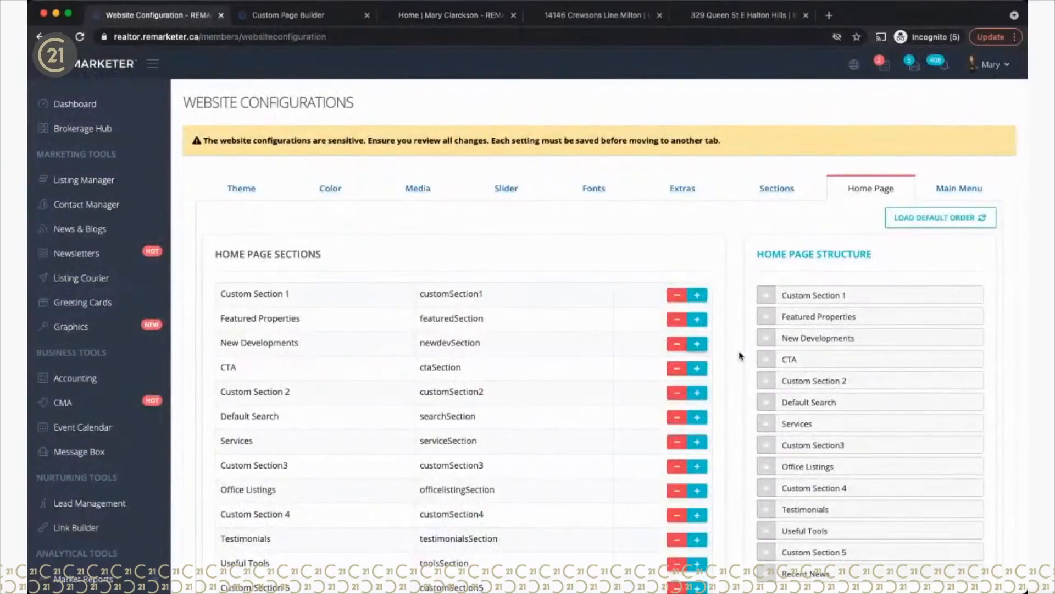
Step: Move Custom Section 2 directly below Featured Properties and save the home page order
drag(768, 383, 768, 336)
scroll(770, 369, down, 4)
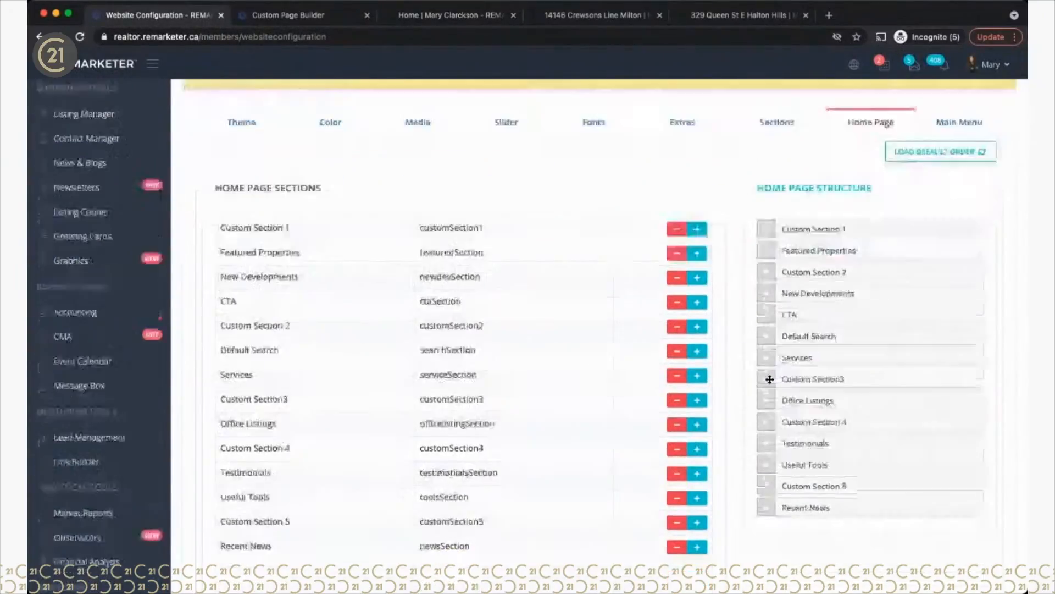
click(976, 501)
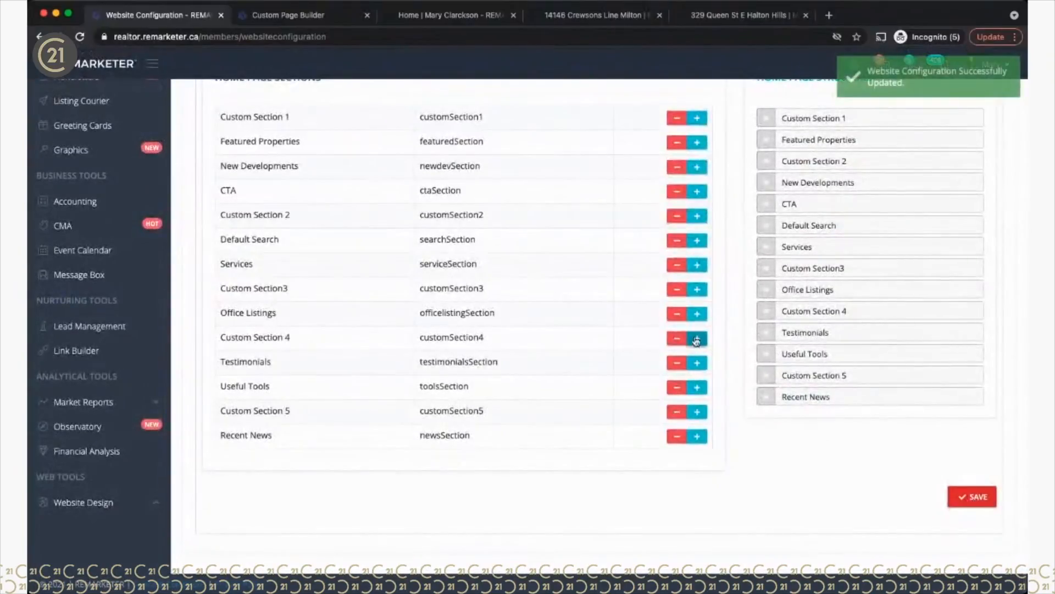
Step: Reload the live website's home page to see the new section order
click(301, 21)
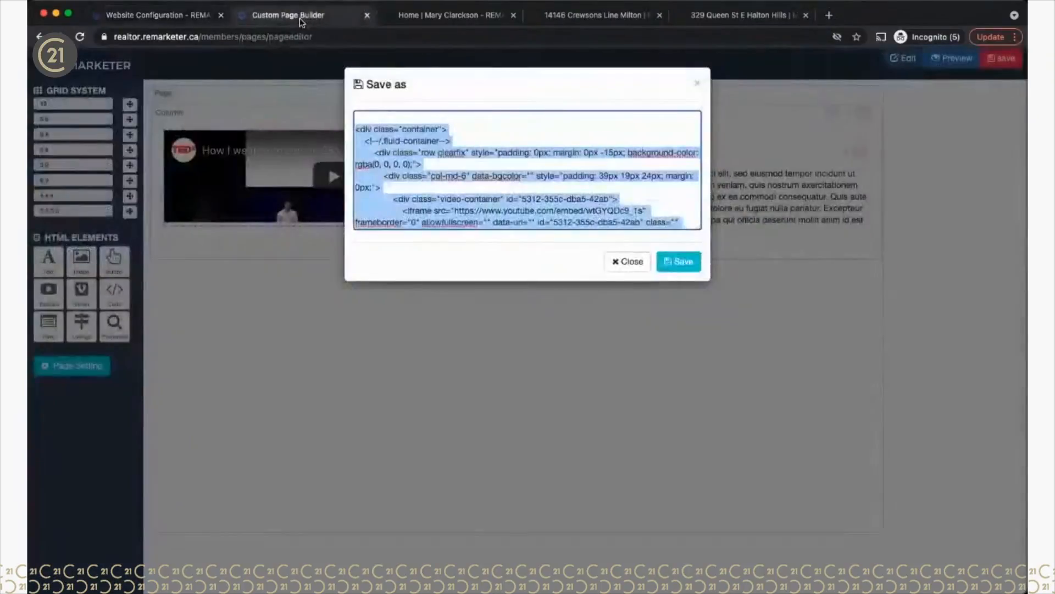
click(431, 15)
scroll(174, 179, up, 10)
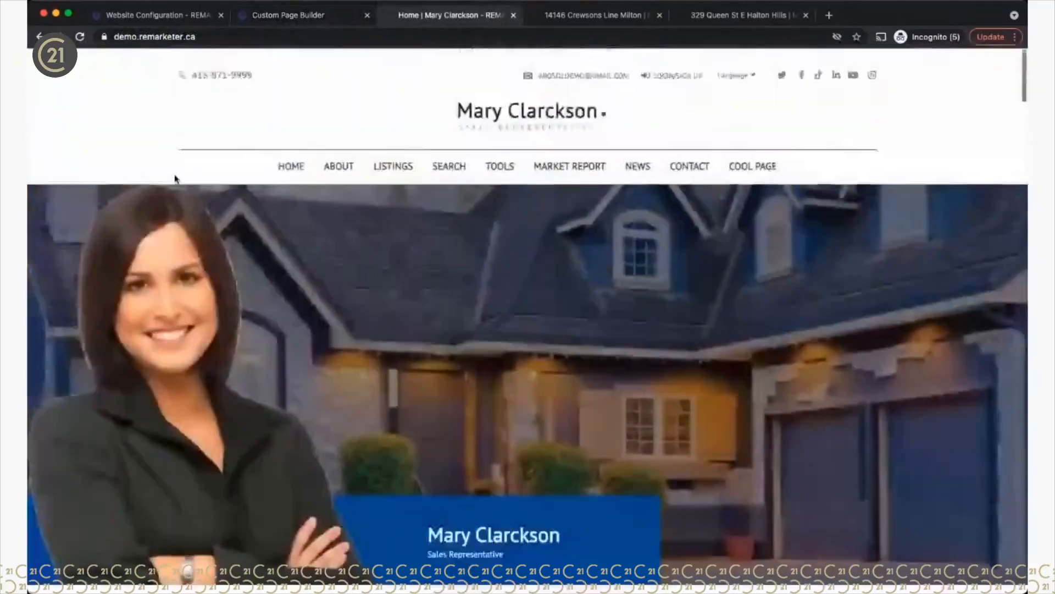
click(79, 37)
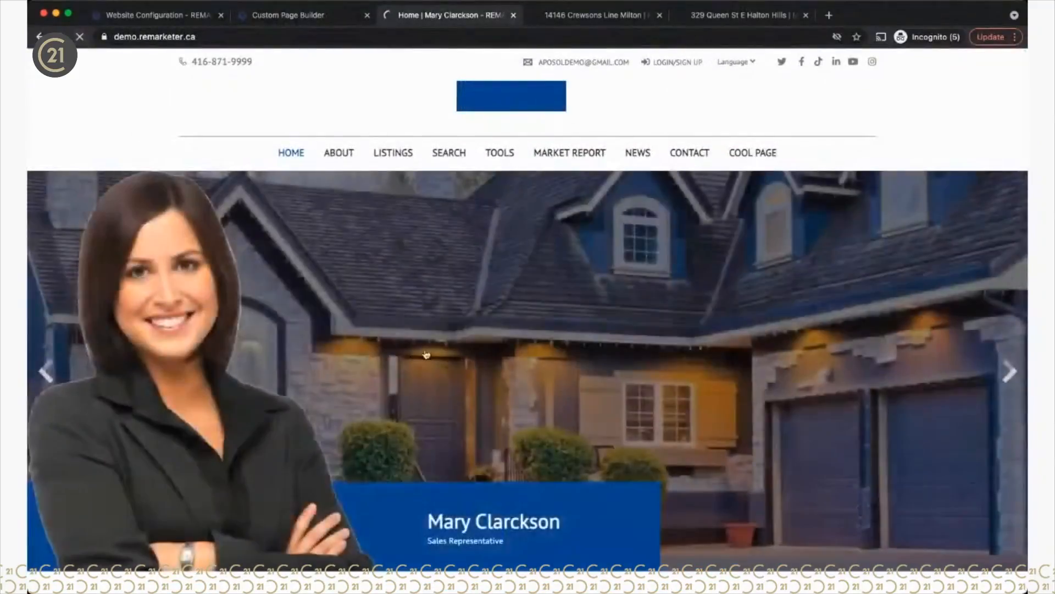
scroll(423, 353, down, 20)
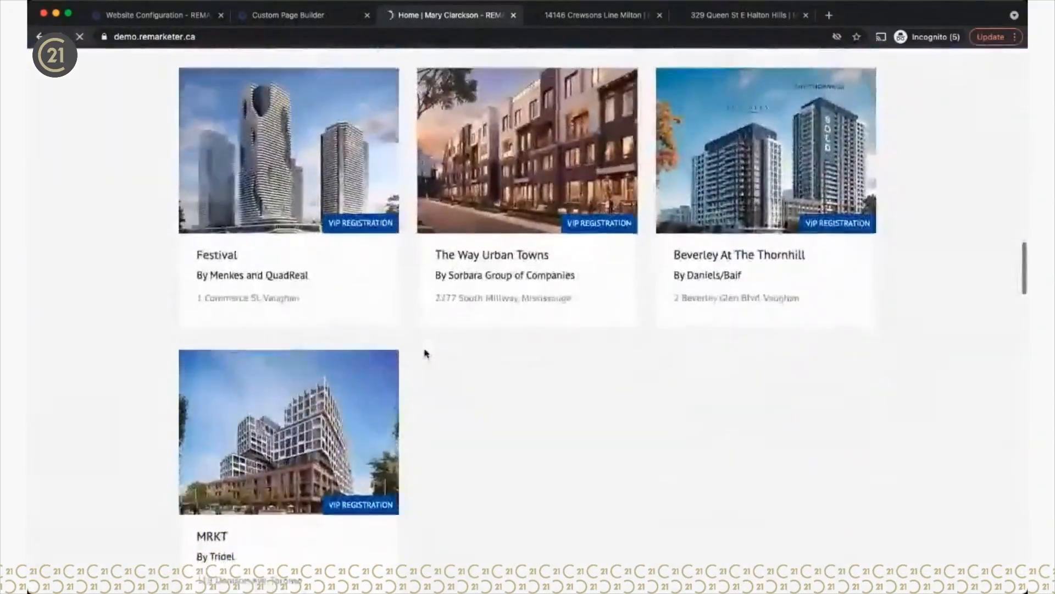
scroll(424, 353, up, 14)
scroll(424, 350, down, 3)
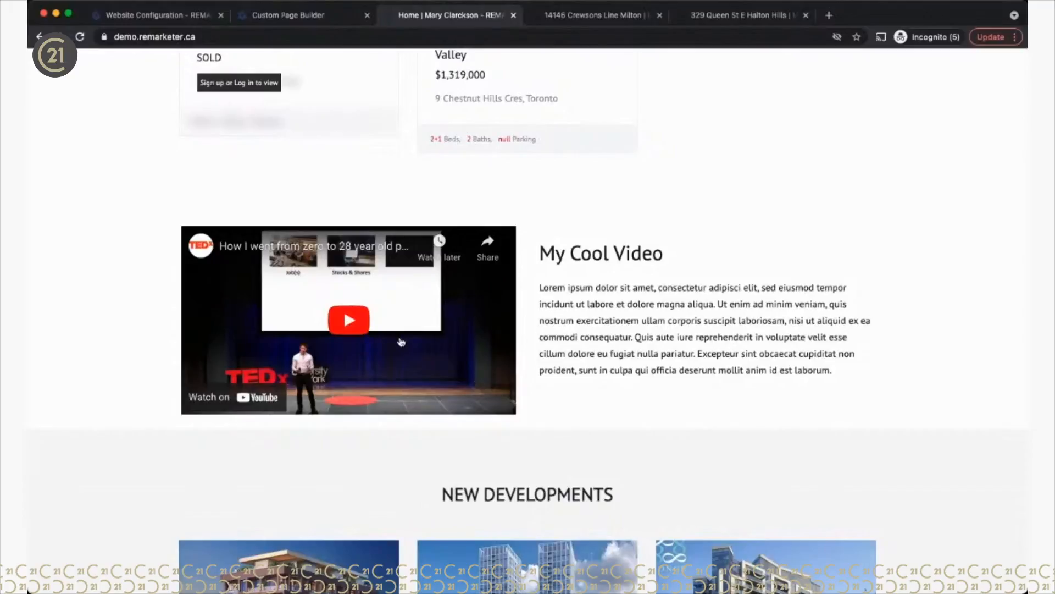
scroll(612, 315, up, 4)
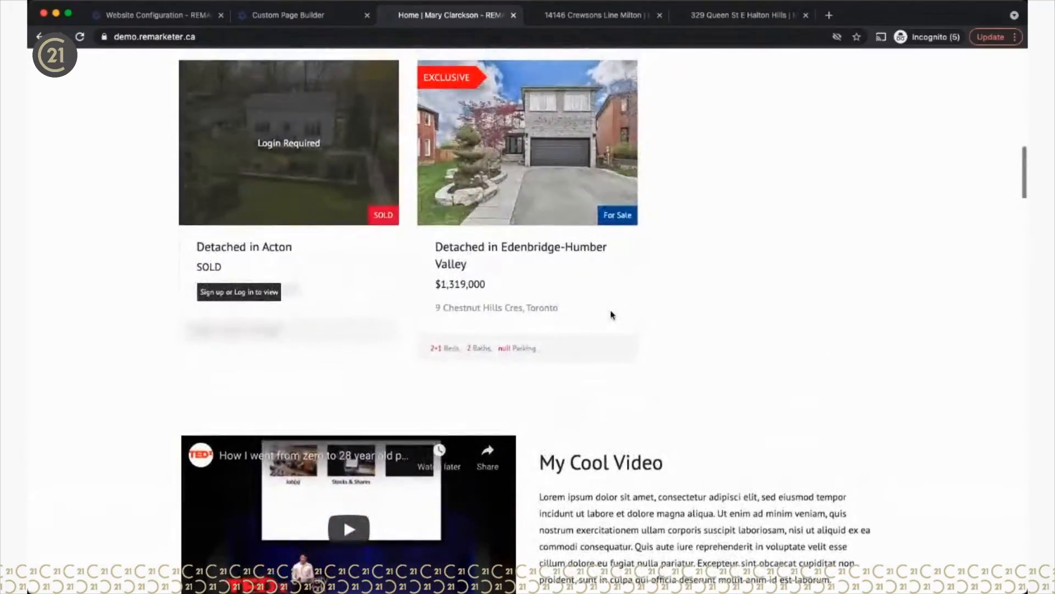
scroll(613, 315, down, 5)
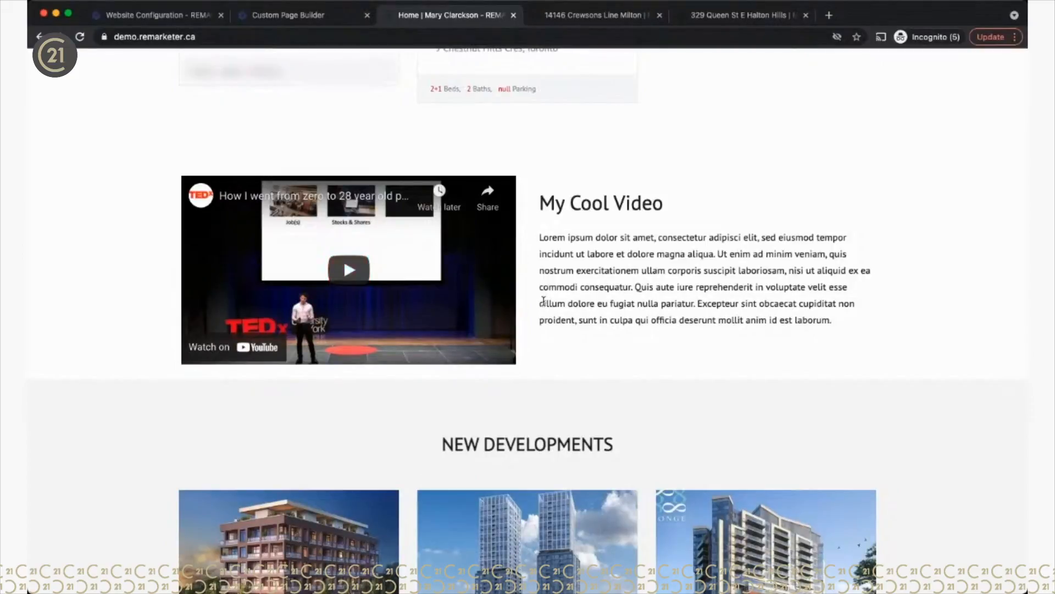
scroll(543, 300, up, 20)
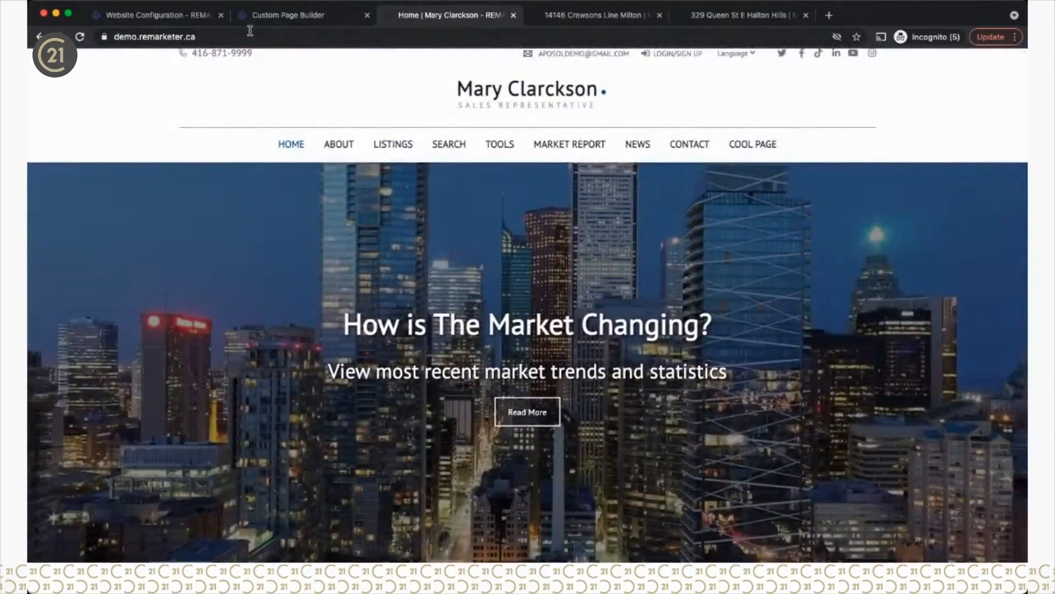
Step: Select all of the custom page's code in the Save as dialog
click(268, 18)
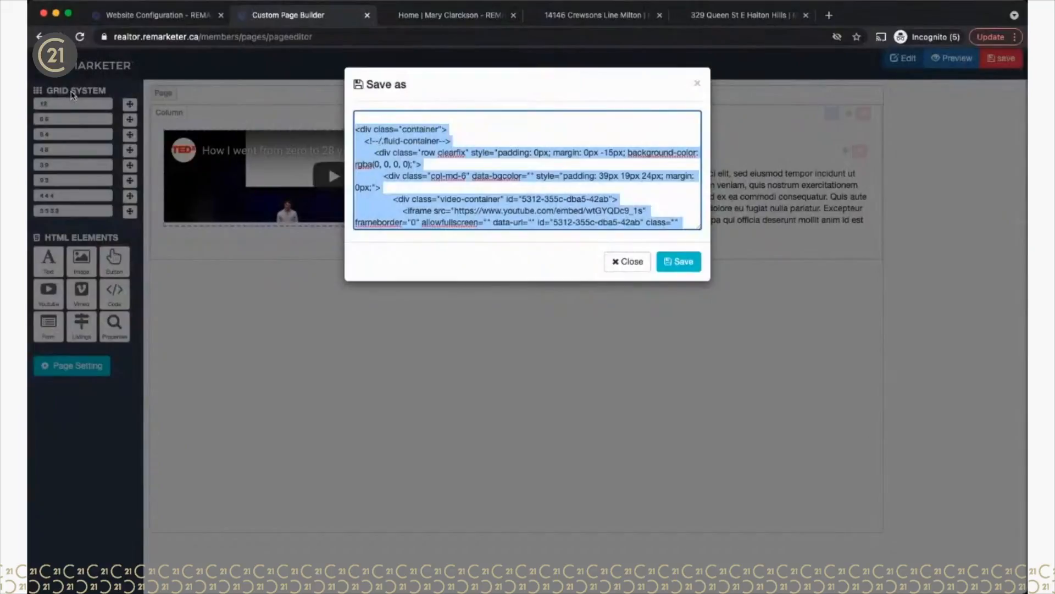
click(384, 157)
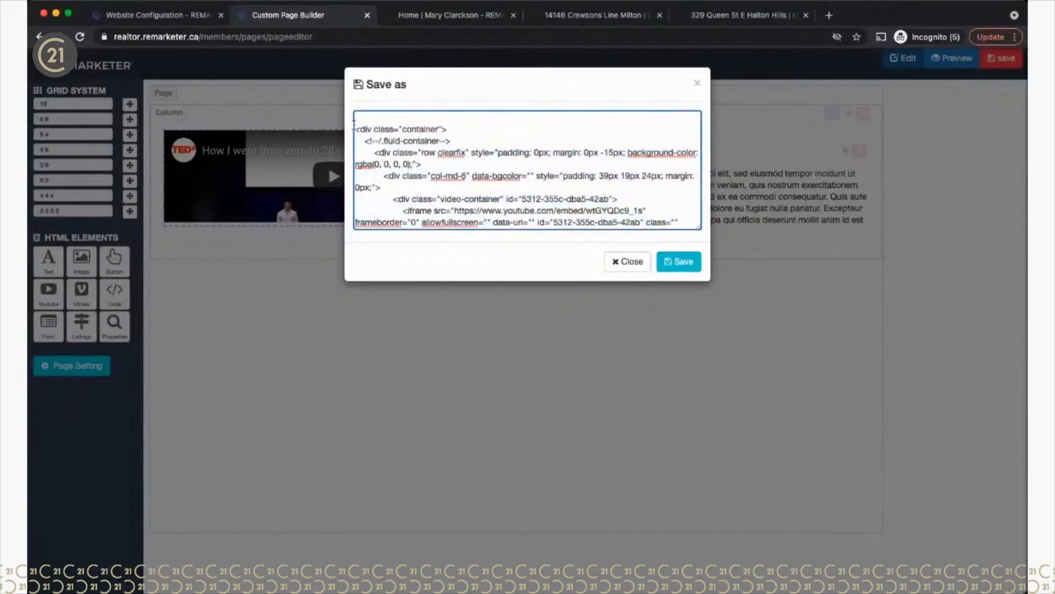
drag(357, 125, 443, 258)
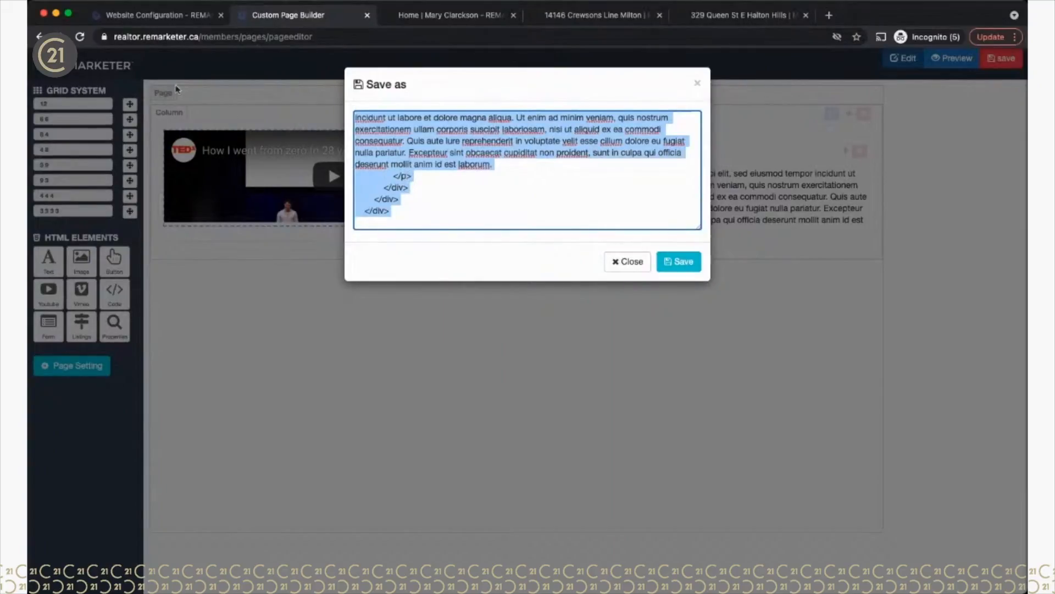
Step: Close the Save as dialog and the Custom Page Builder, returning to Website Configuration
click(164, 22)
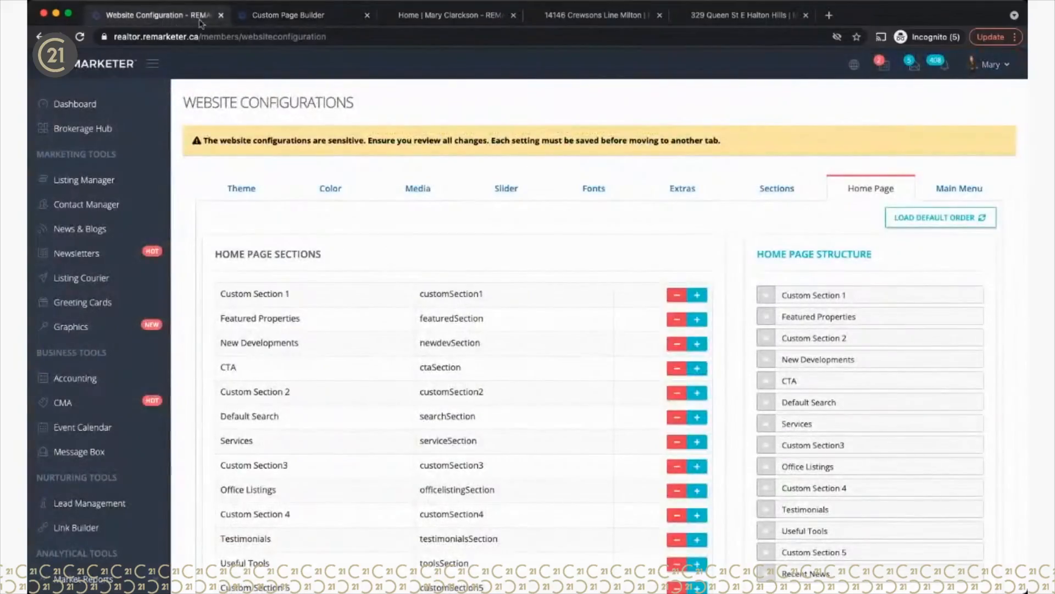
click(275, 14)
click(627, 261)
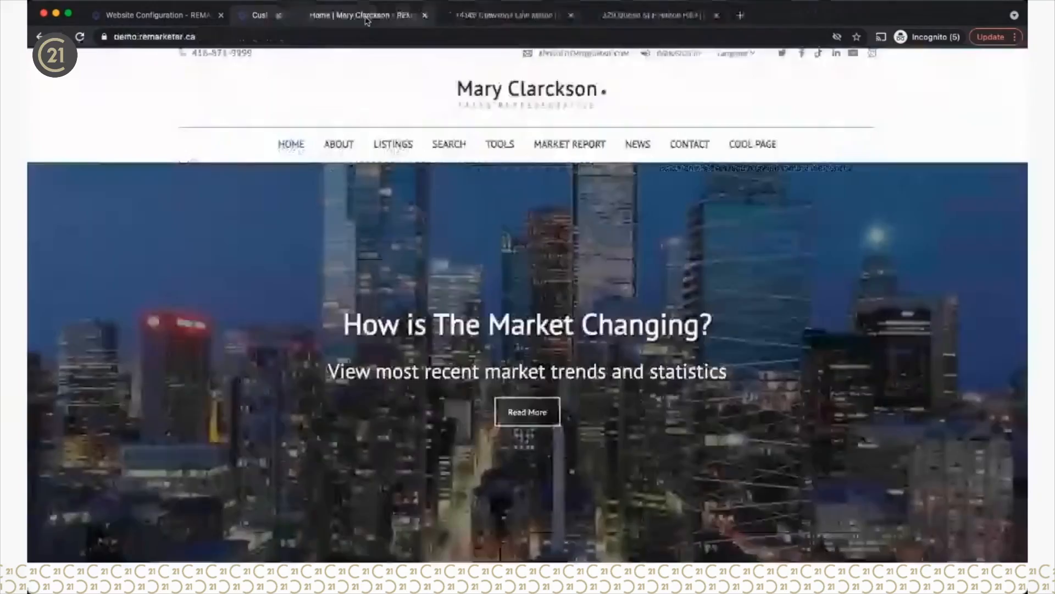
click(367, 15)
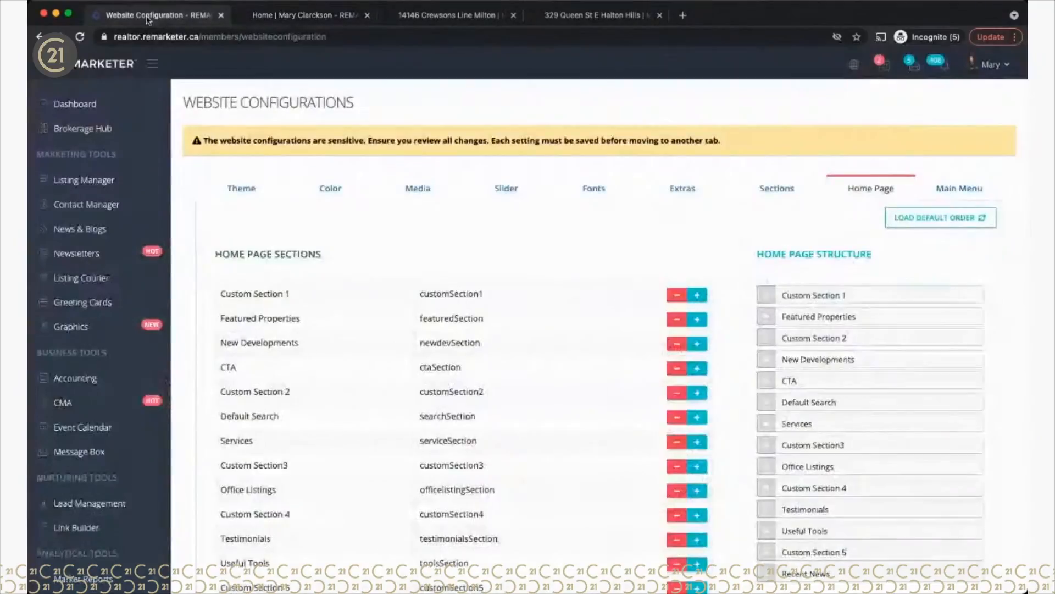
click(149, 14)
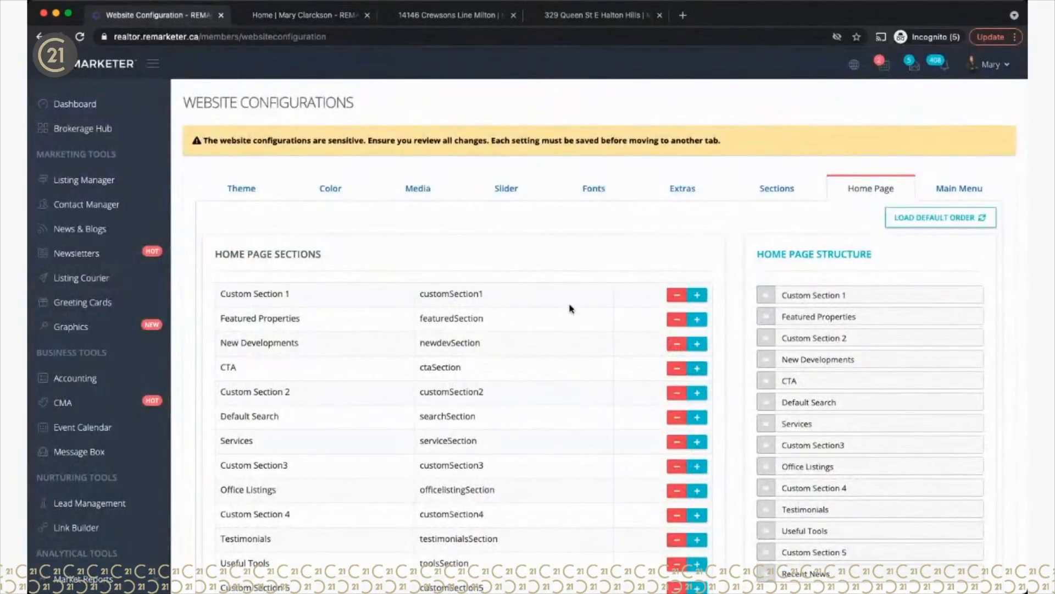
Step: Review Custom Section 2's My Cool Video code in Sections, then return to the live home page
click(770, 196)
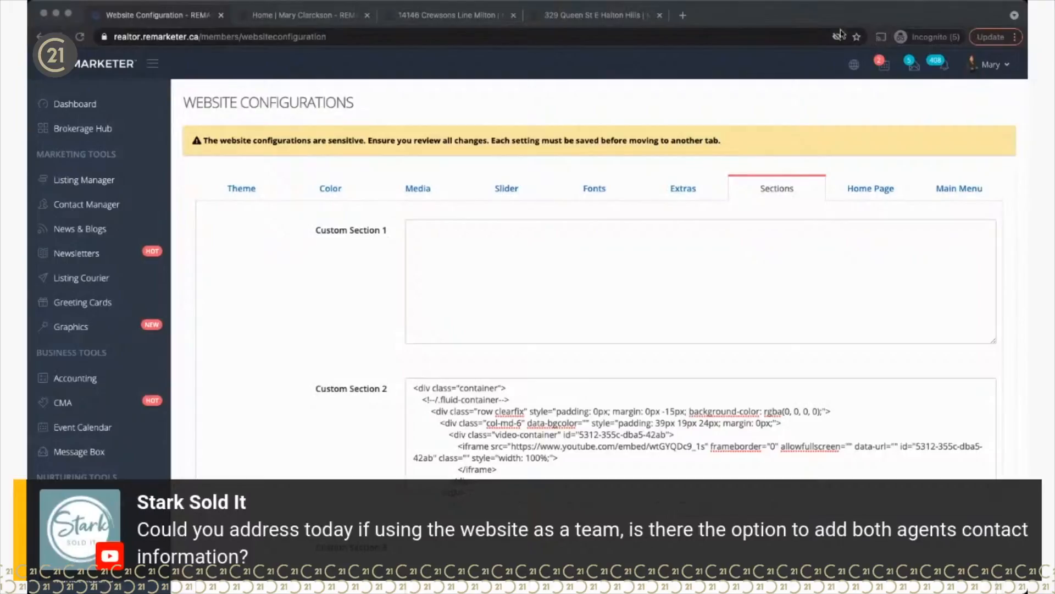
click(300, 15)
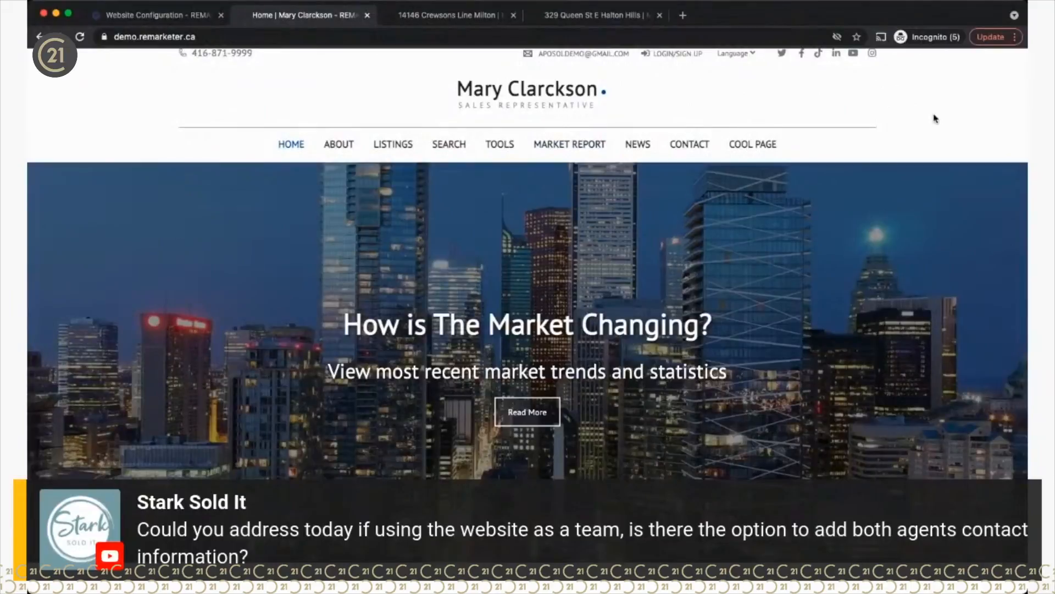
Step: Scroll to the top of the live home page, then go back to Website Configuration's custom sections
scroll(935, 118, up, 1)
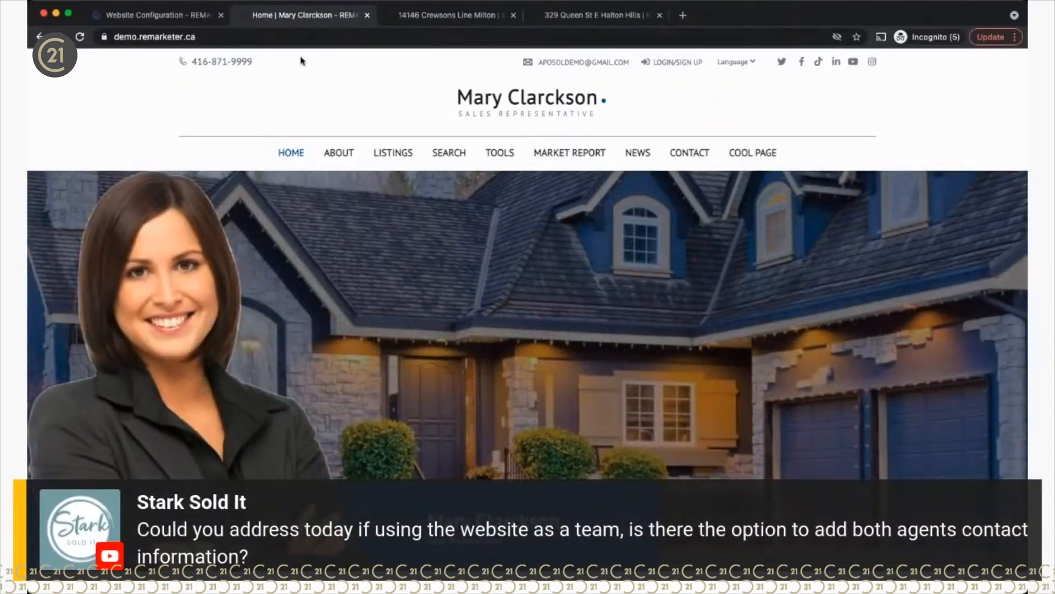
click(176, 16)
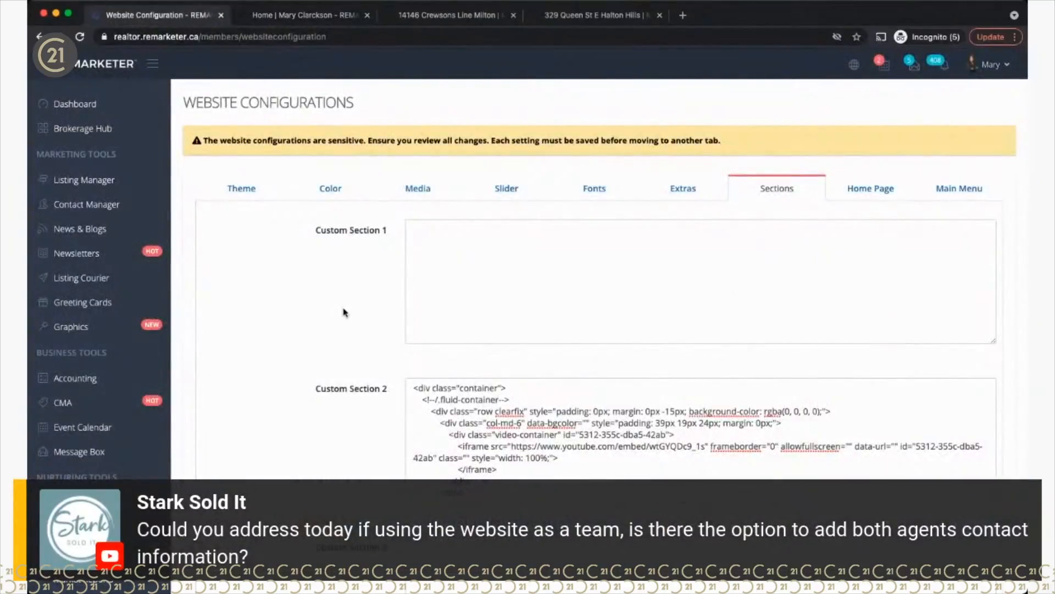
Step: Open the Extras settings and place the cursor in the empty Custom CSS box
click(685, 193)
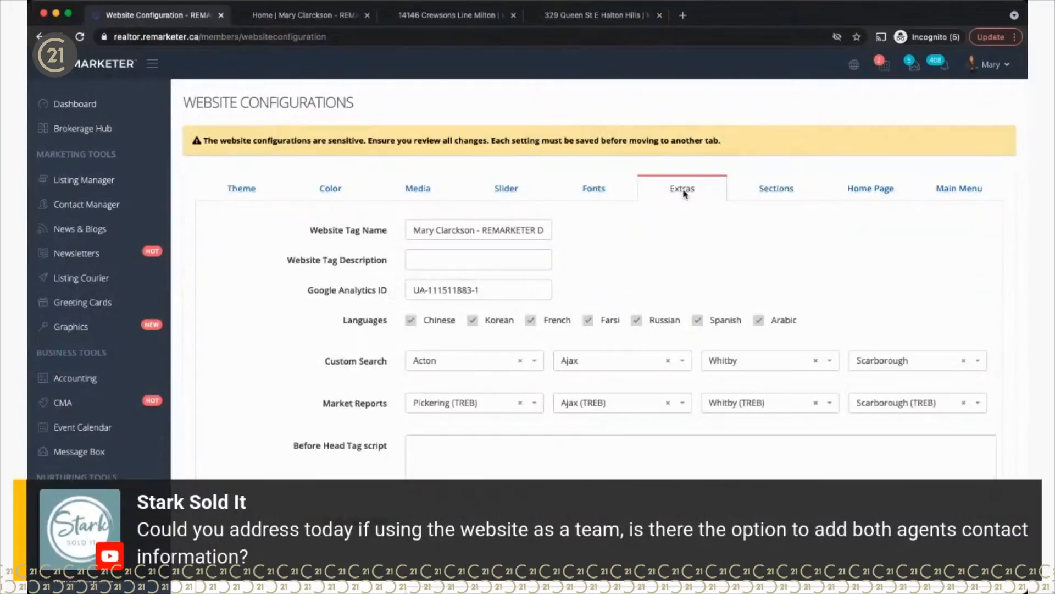
scroll(676, 255, down, 4)
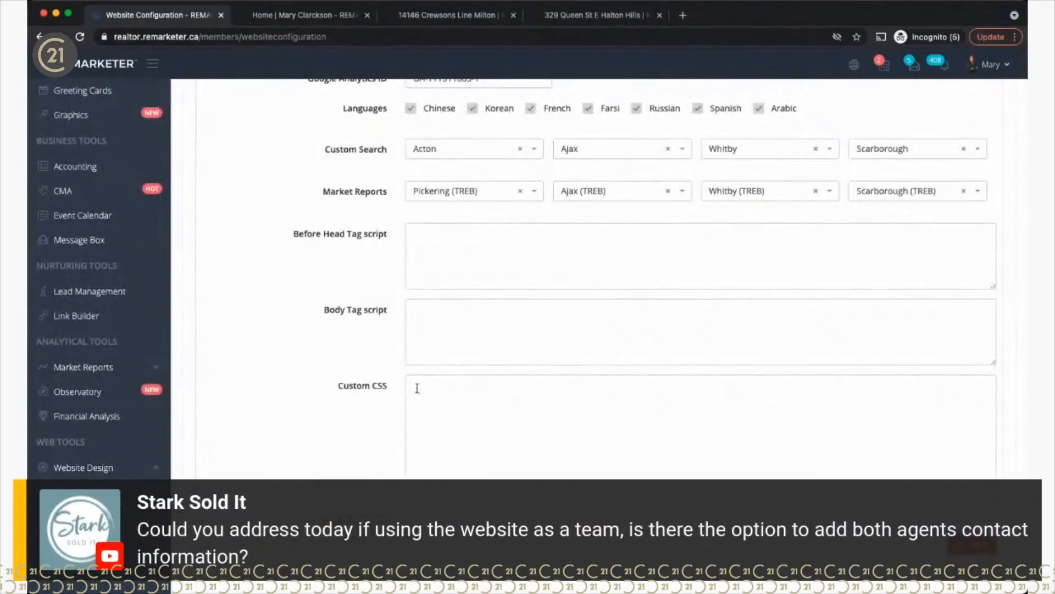
click(415, 387)
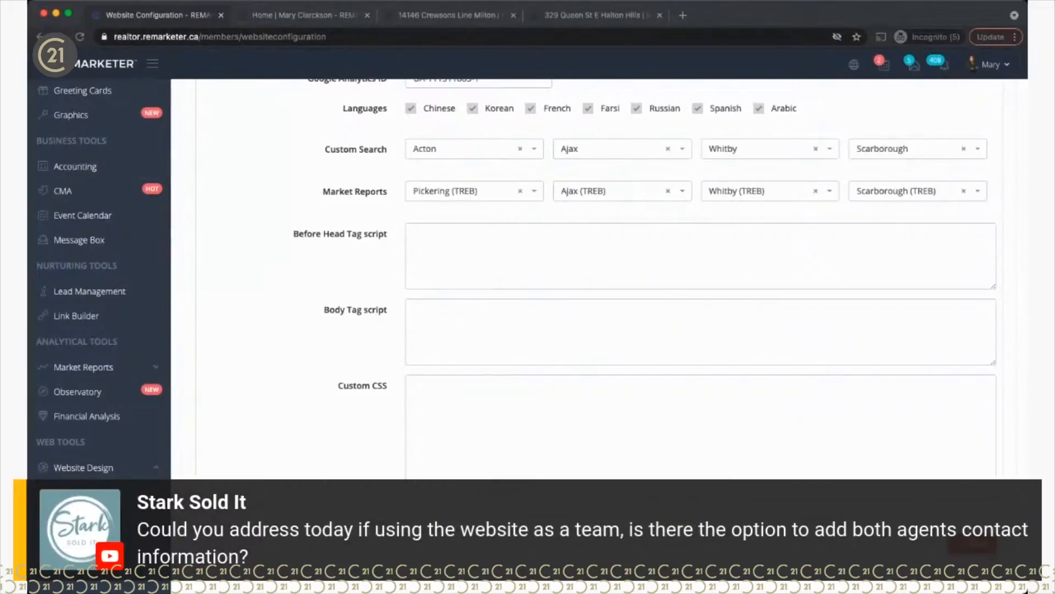
Step: Paste the header CSS, replace 888,888,8888 with both agents' labelled phone numbers, and save
click(431, 397)
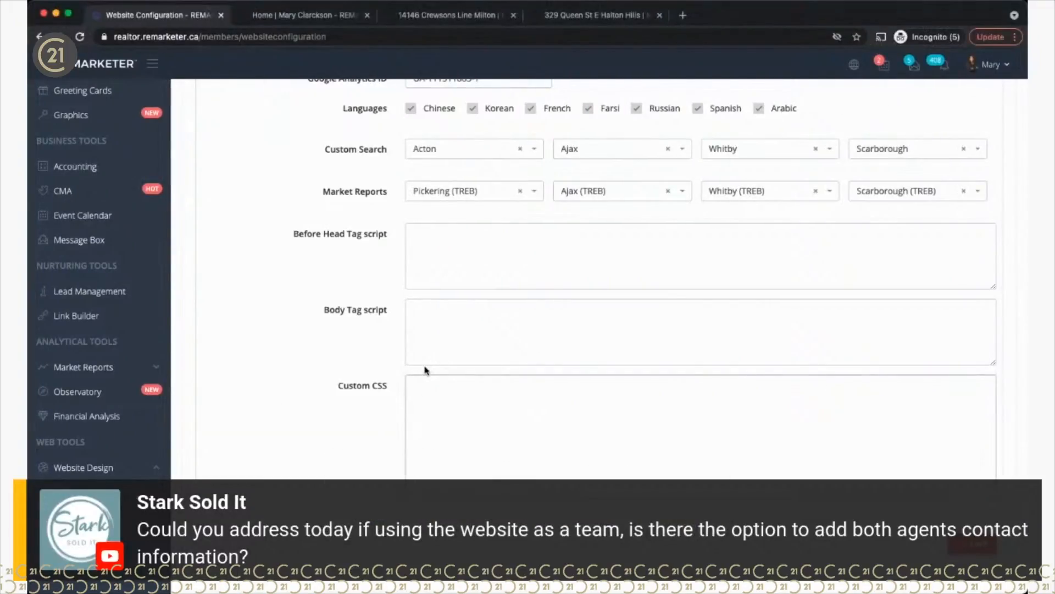
text(.direct-numbers span{display:none;} .direct-numbers:after {   content: '888,888,8888'; })
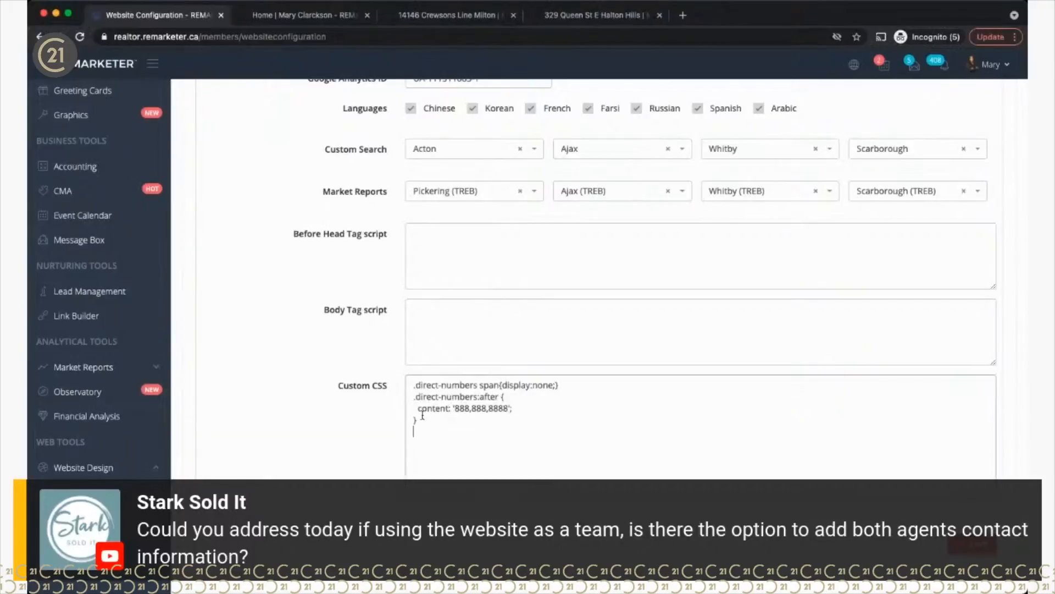
drag(456, 409, 508, 408)
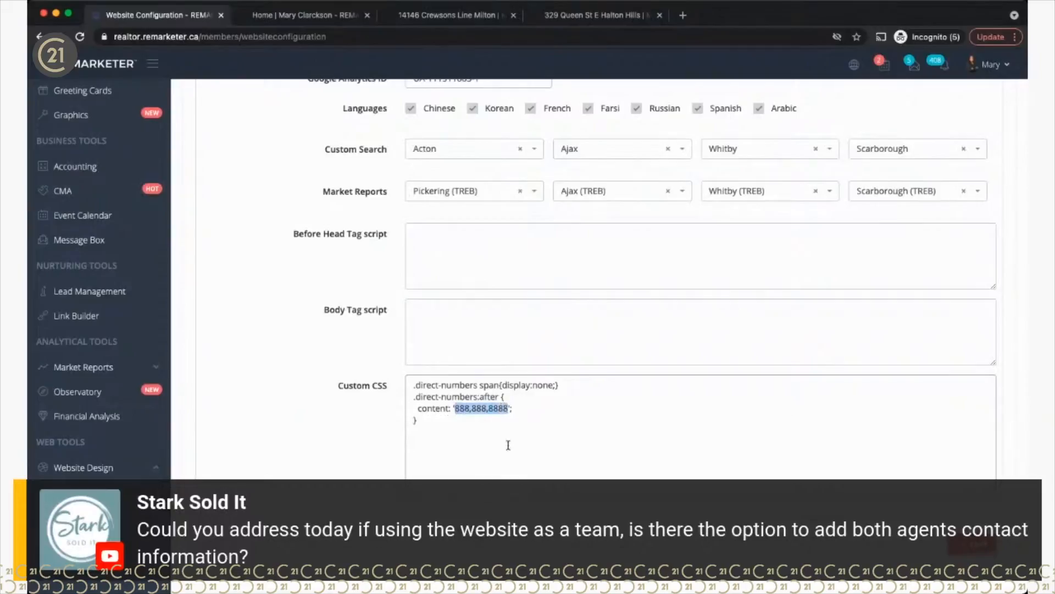
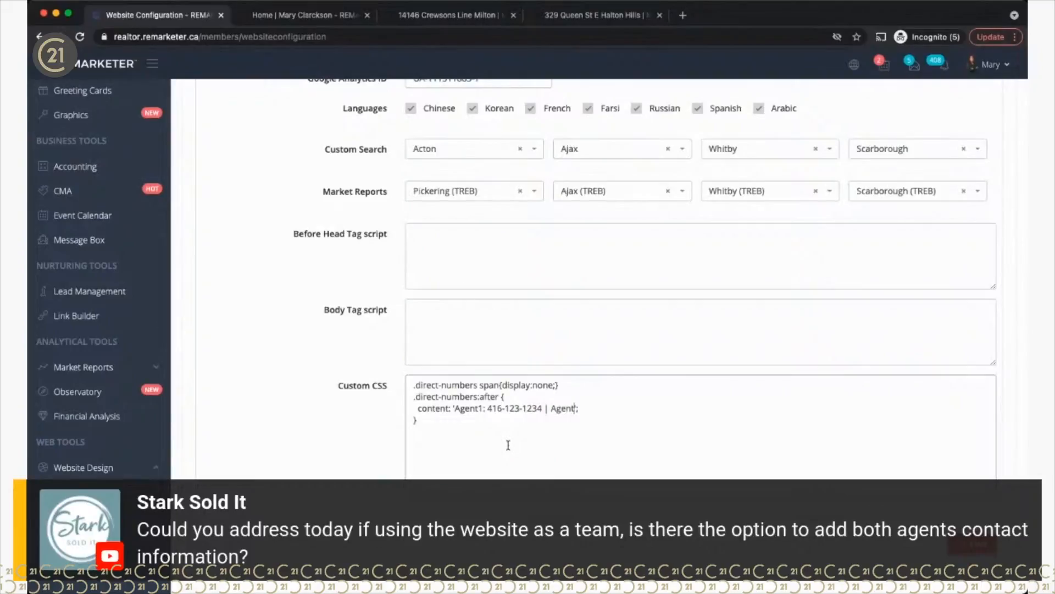
click(972, 545)
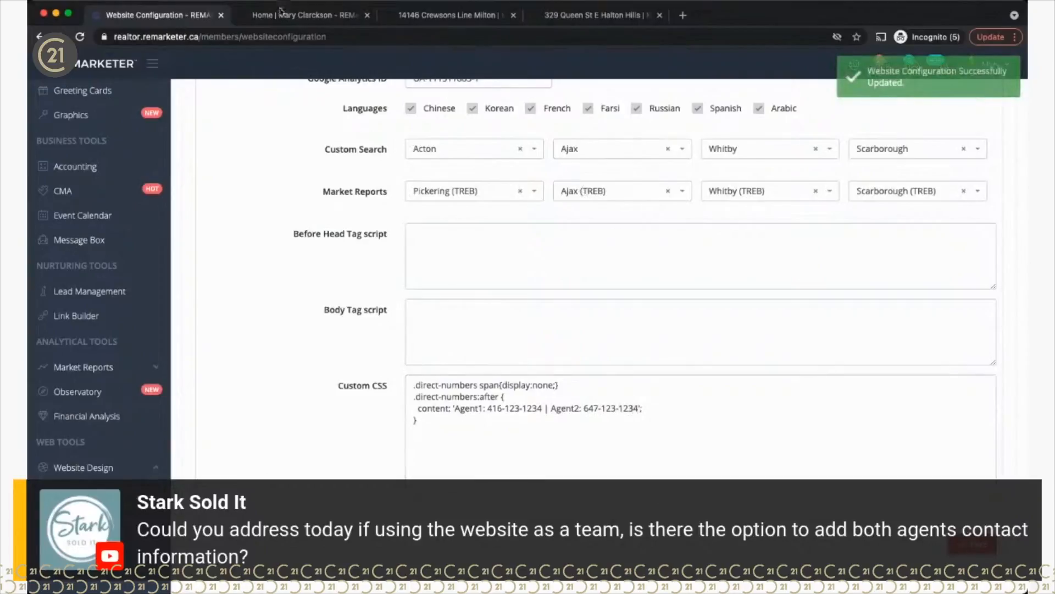
click(282, 17)
Step: Reload the live site and compare its header against the Custom CSS settings
click(80, 37)
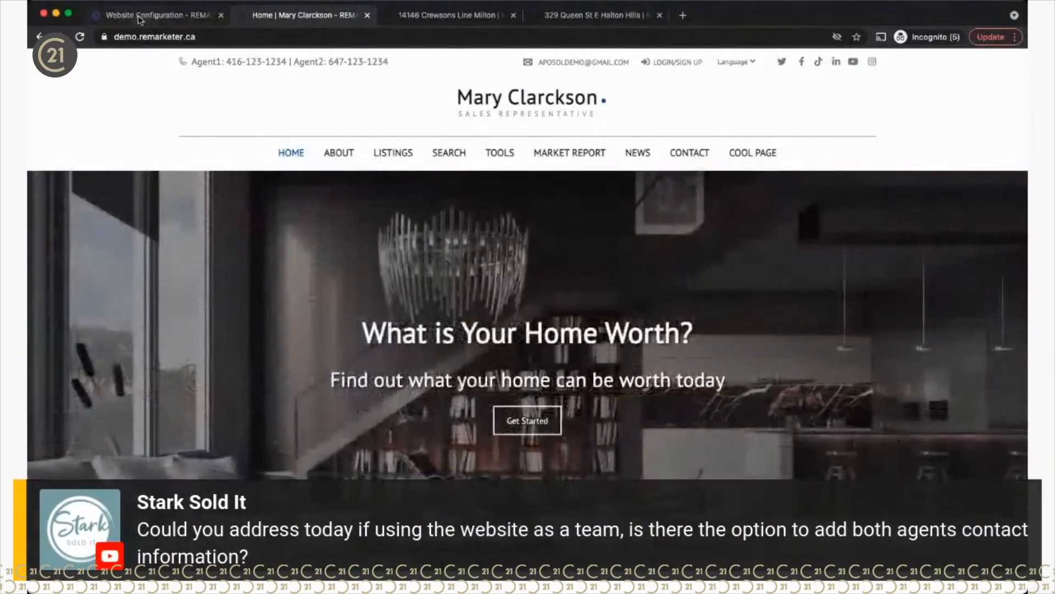
click(140, 17)
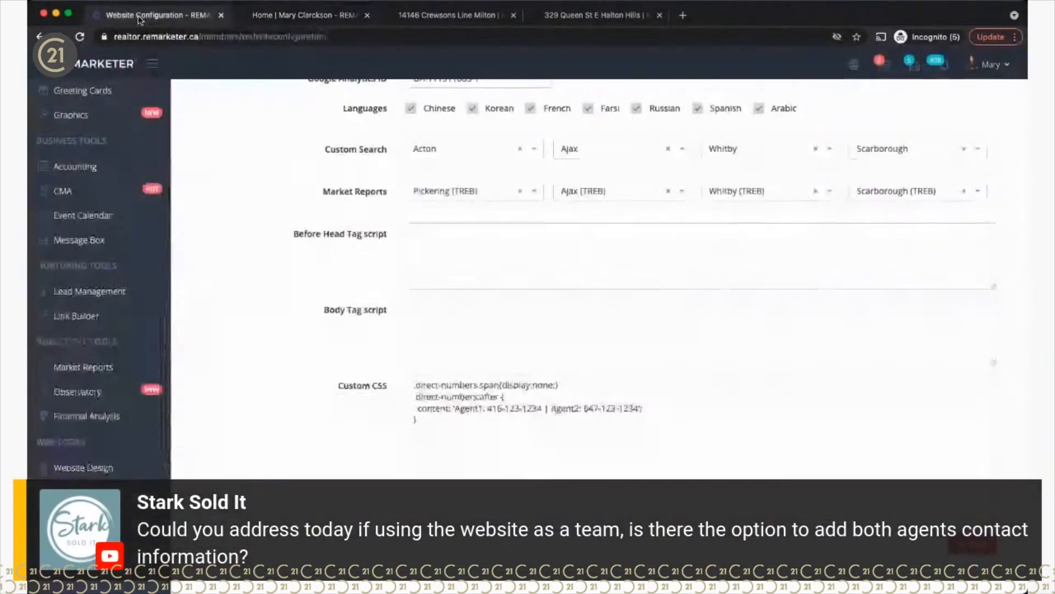
click(304, 15)
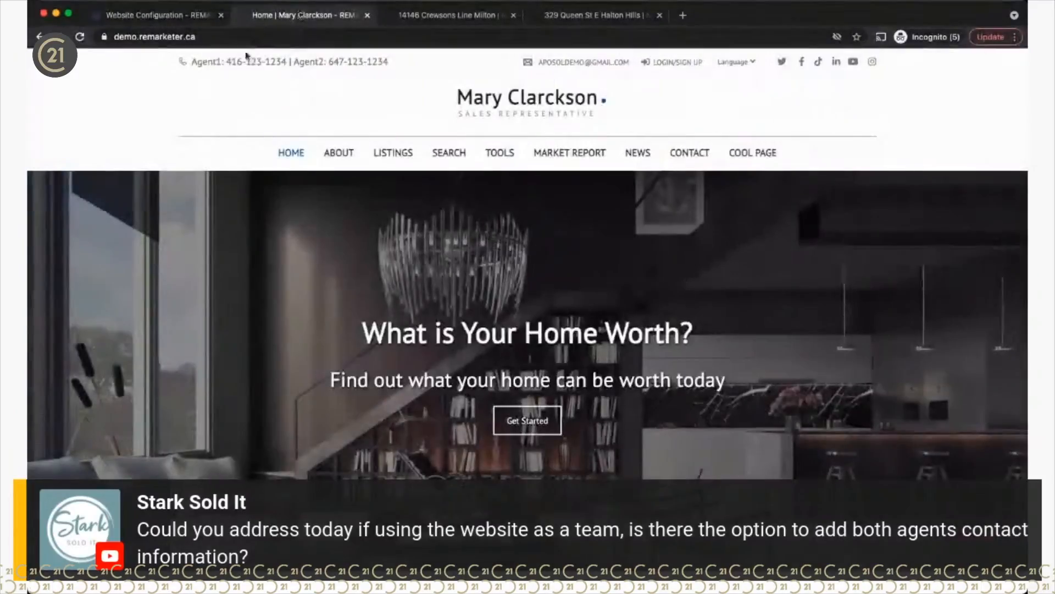
click(145, 16)
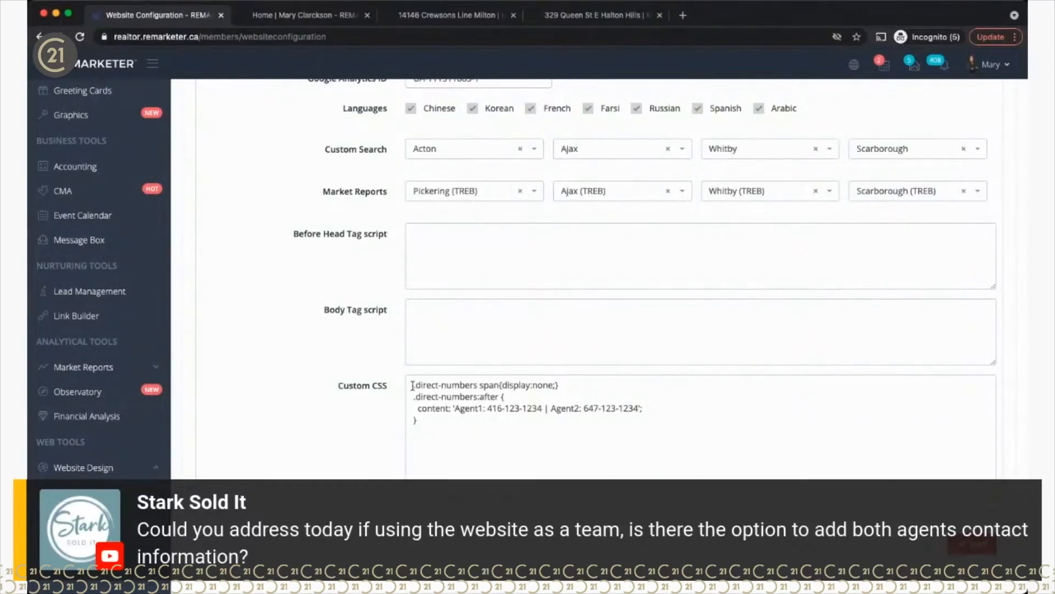
Step: Review the whole Custom CSS phone-number rule, then open the account menu
drag(412, 385, 424, 423)
click(438, 423)
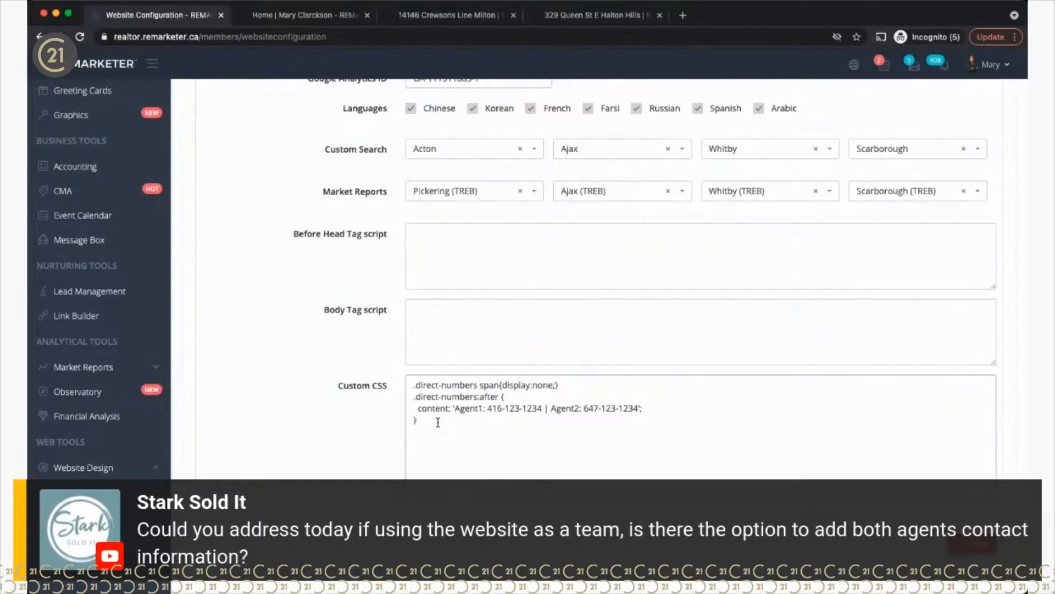
click(993, 72)
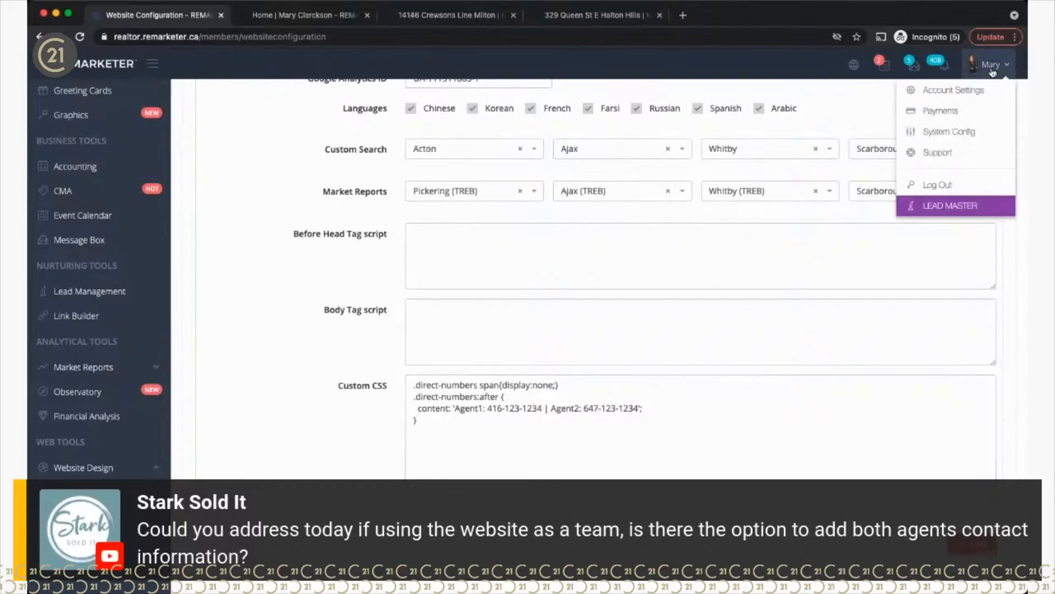
Step: Open Account Settings, then return to the live home page showing both agents' numbers
click(950, 91)
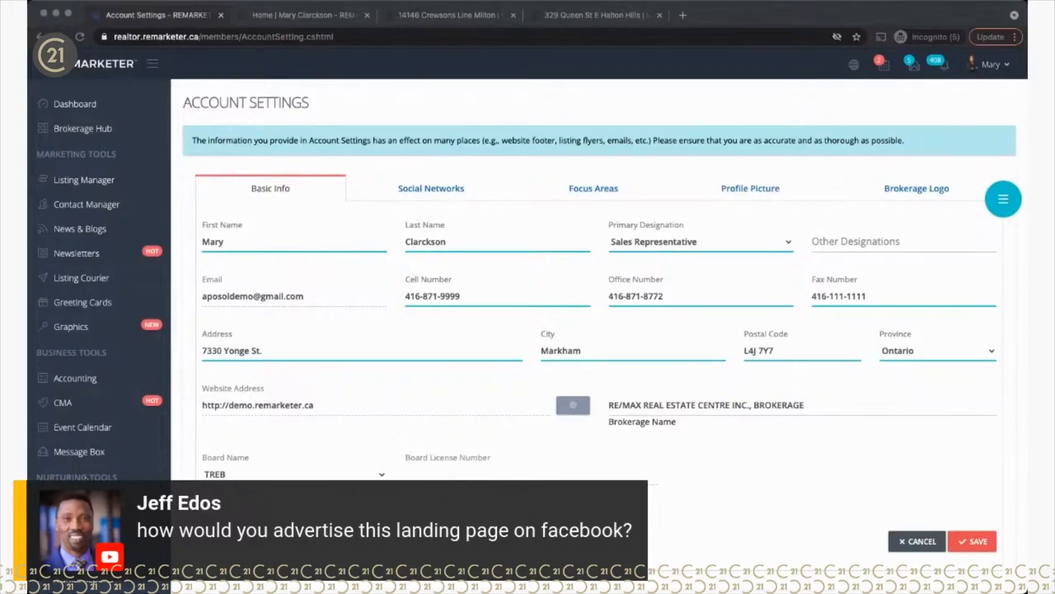
click(316, 15)
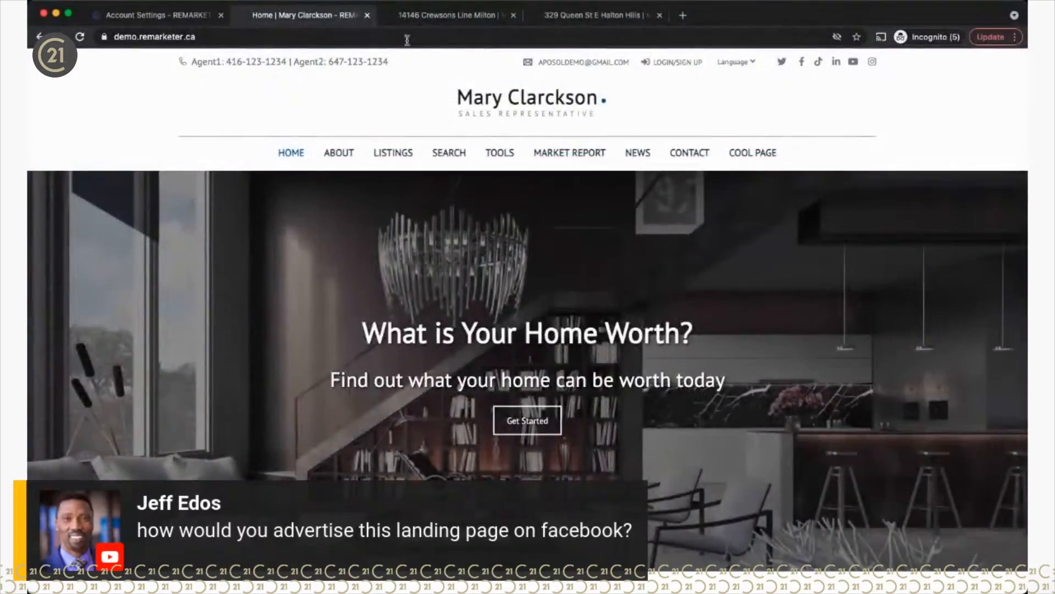
Step: Open the Cool Custom Page from the live site's COOL PAGE navigation link
click(576, 22)
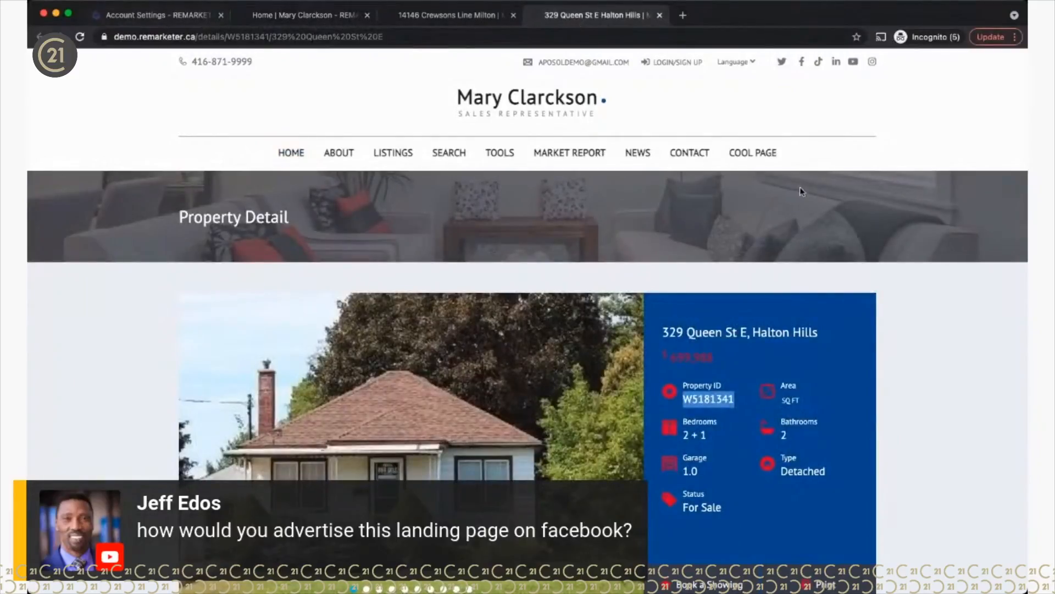
click(751, 153)
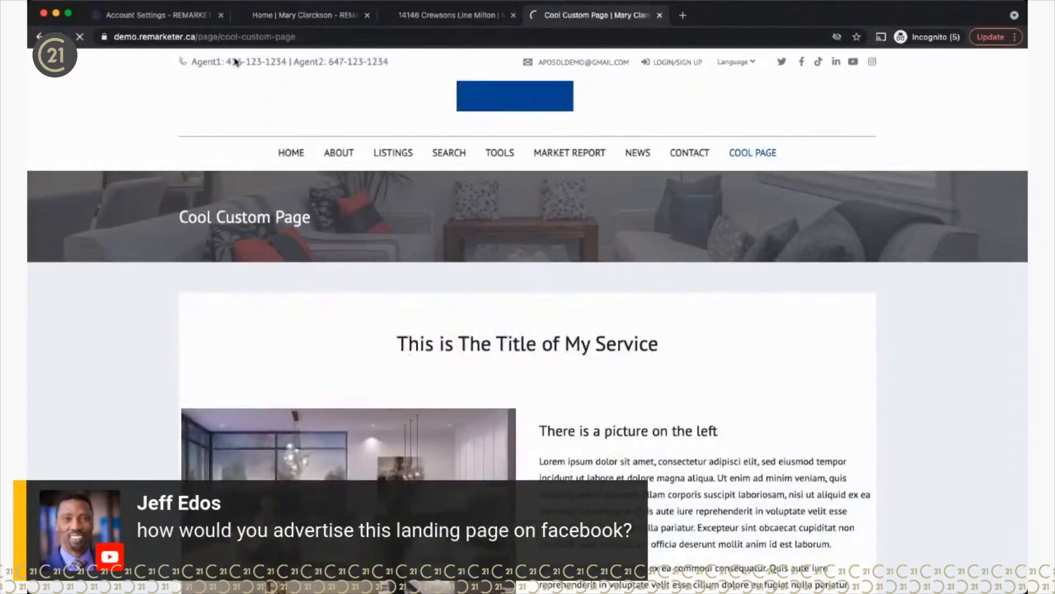
click(244, 32)
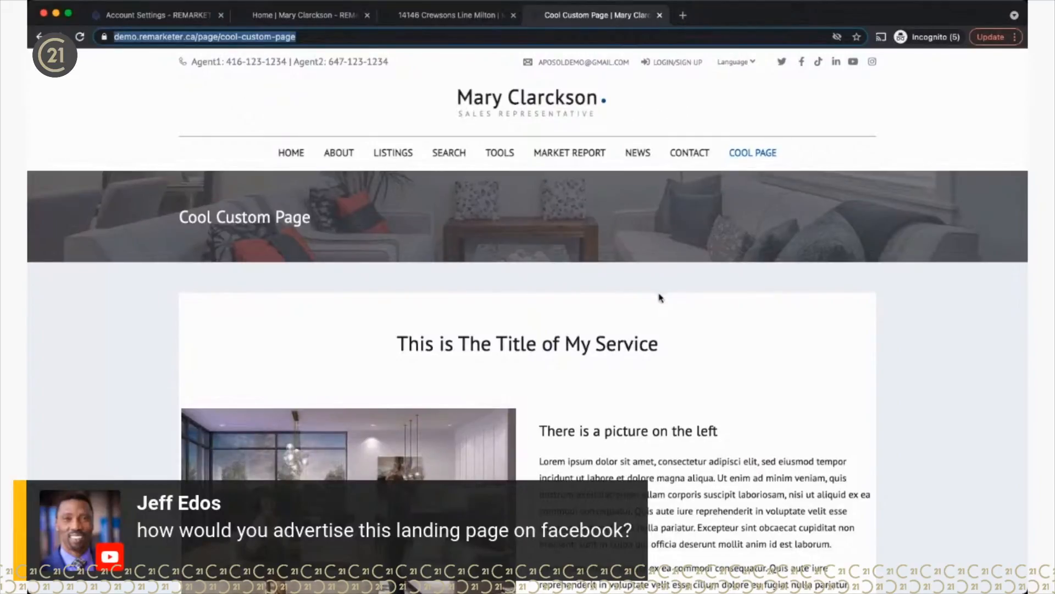
click(676, 384)
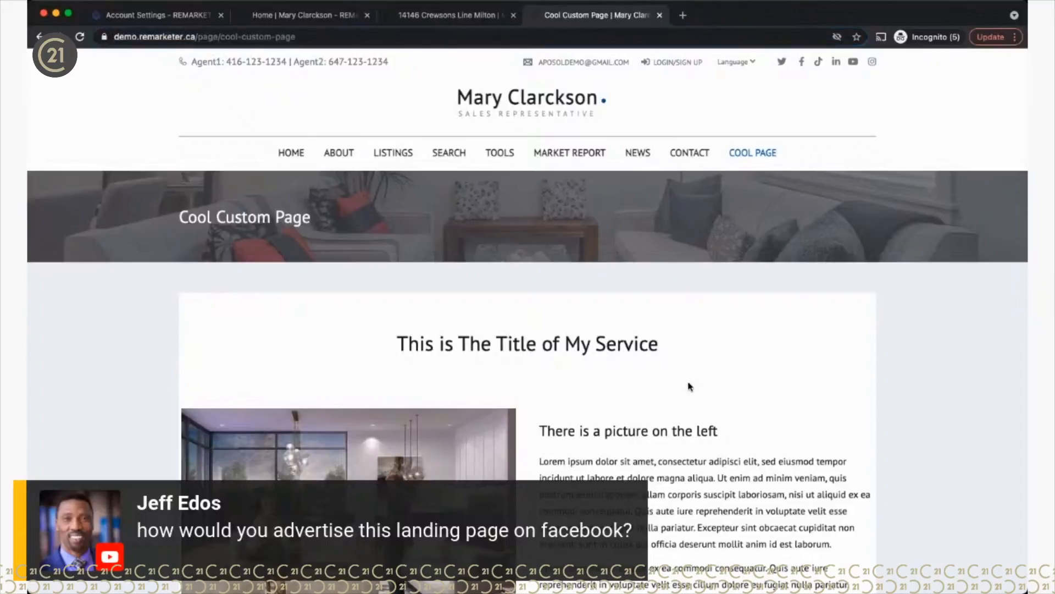
Step: Scroll through the live Cool Custom Page, then return to Account Settings
scroll(688, 389, down, 5)
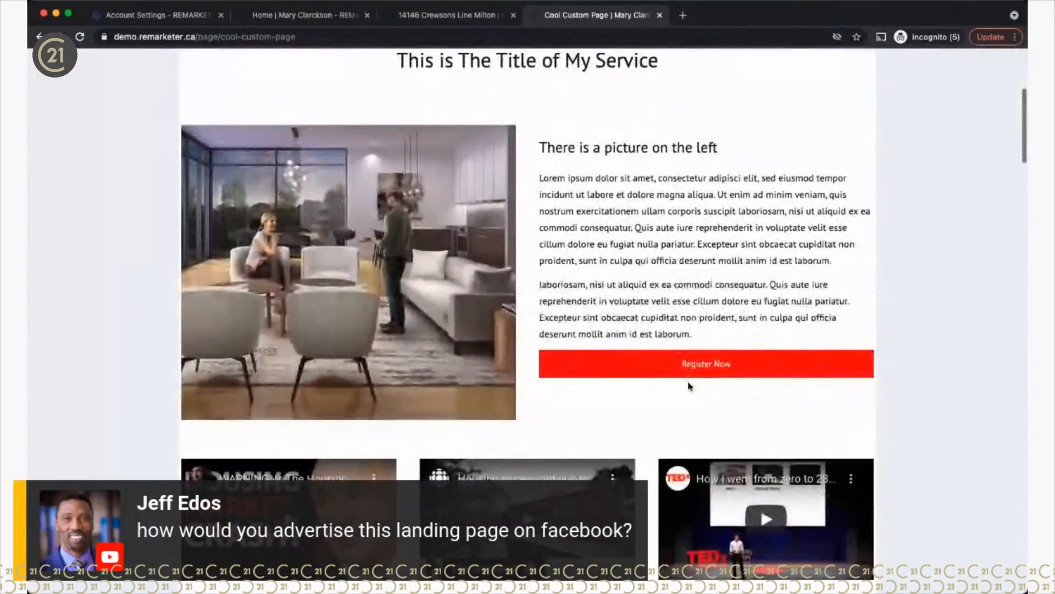
scroll(690, 386, up, 1)
scroll(690, 387, up, 1)
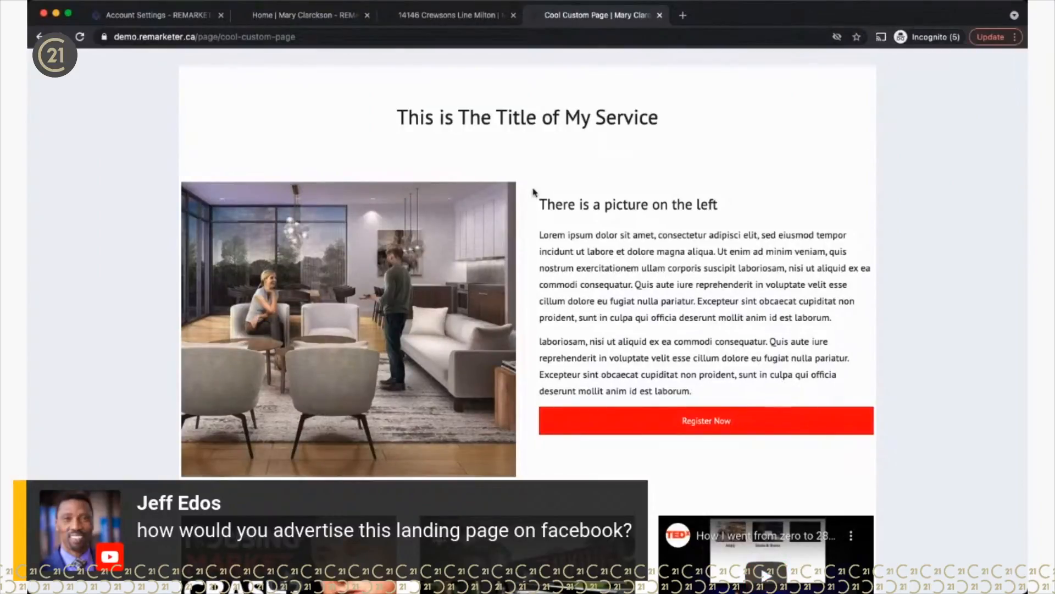
scroll(450, 407, down, 6)
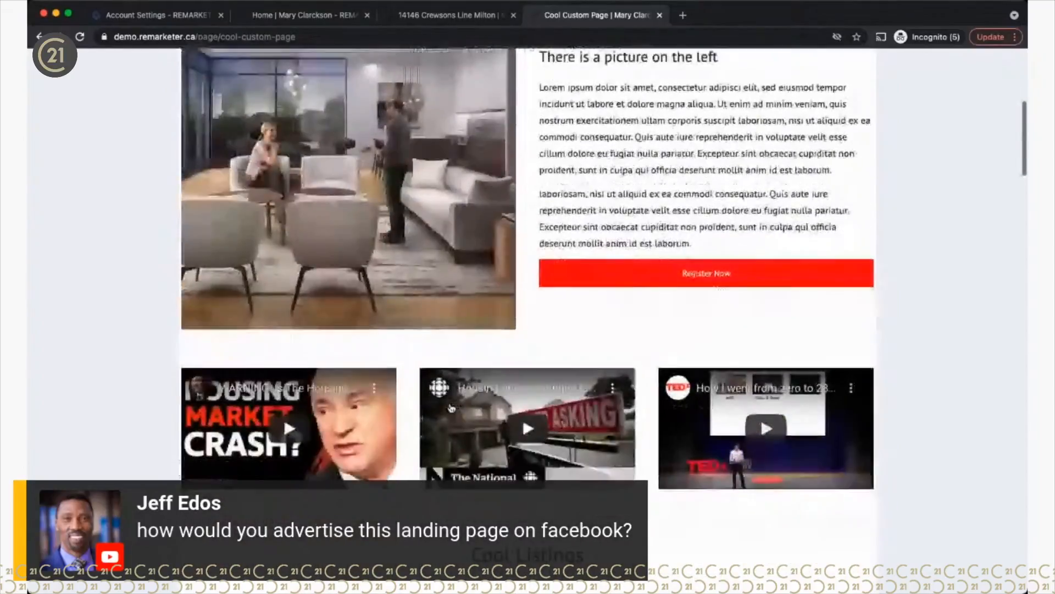
scroll(534, 224, up, 10)
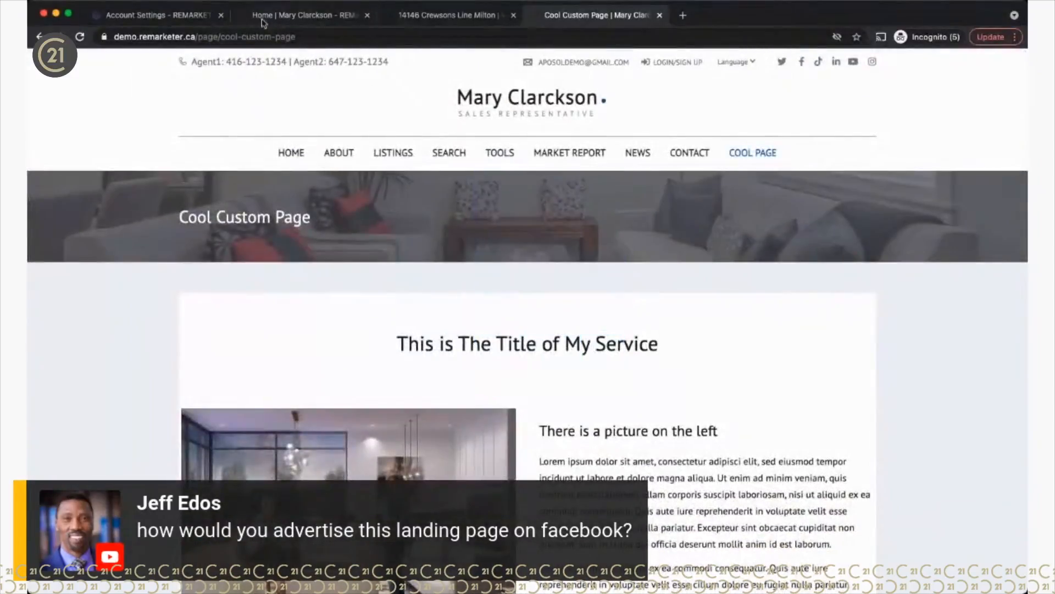
click(155, 16)
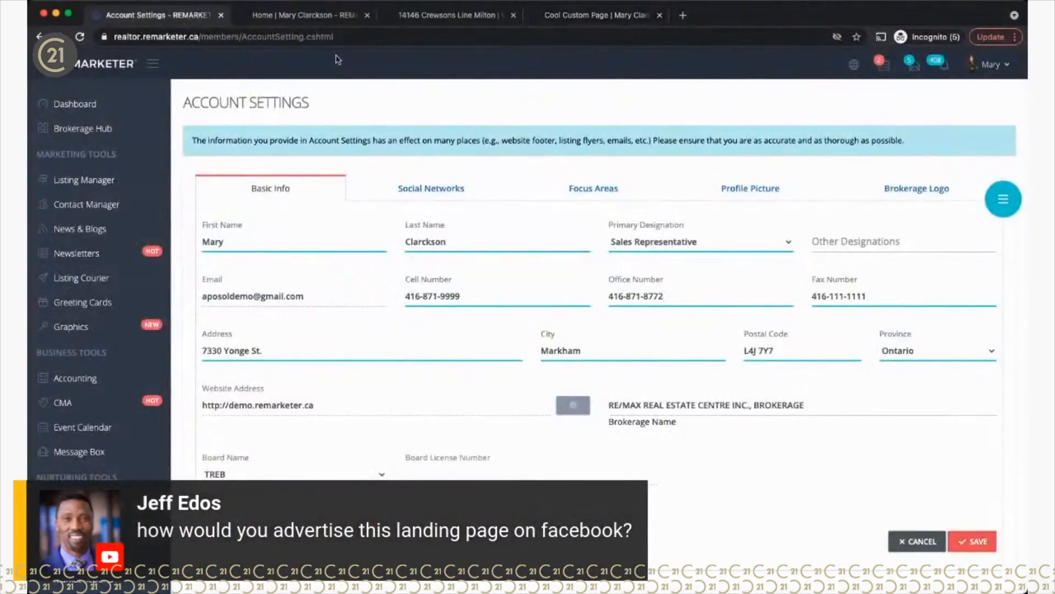
Step: Open Cool Custom Page for editing from the Website Custom Pages list
scroll(95, 452, down, 3)
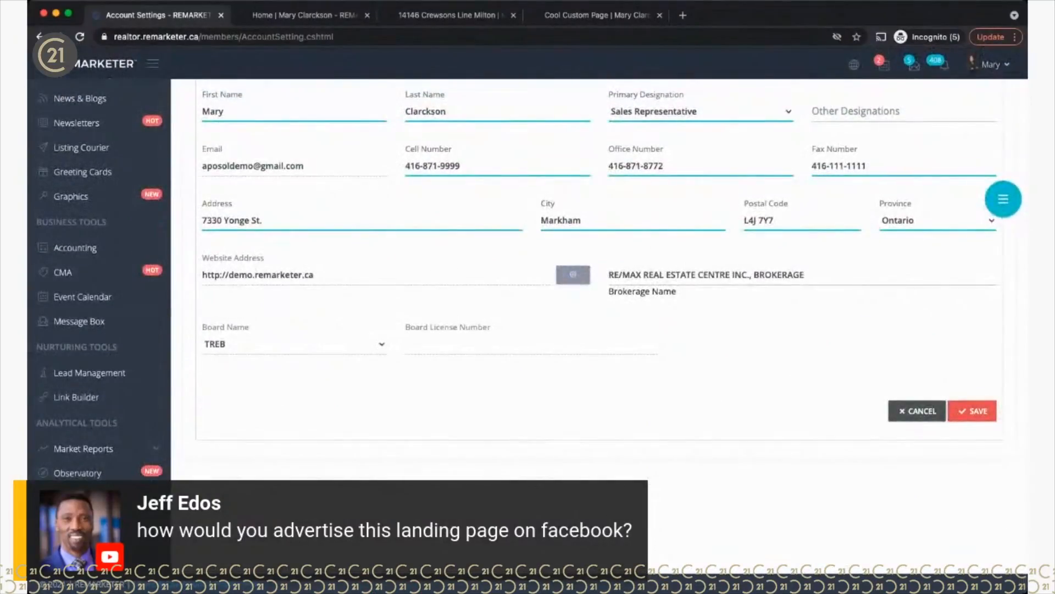
scroll(599, 275, down, 3)
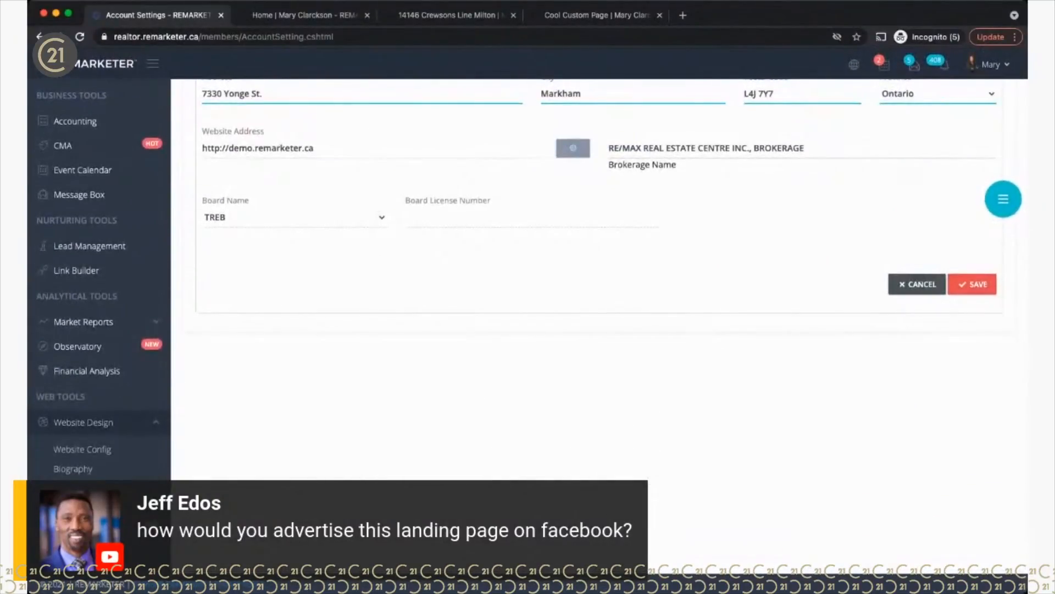
click(79, 489)
drag(282, 239, 322, 239)
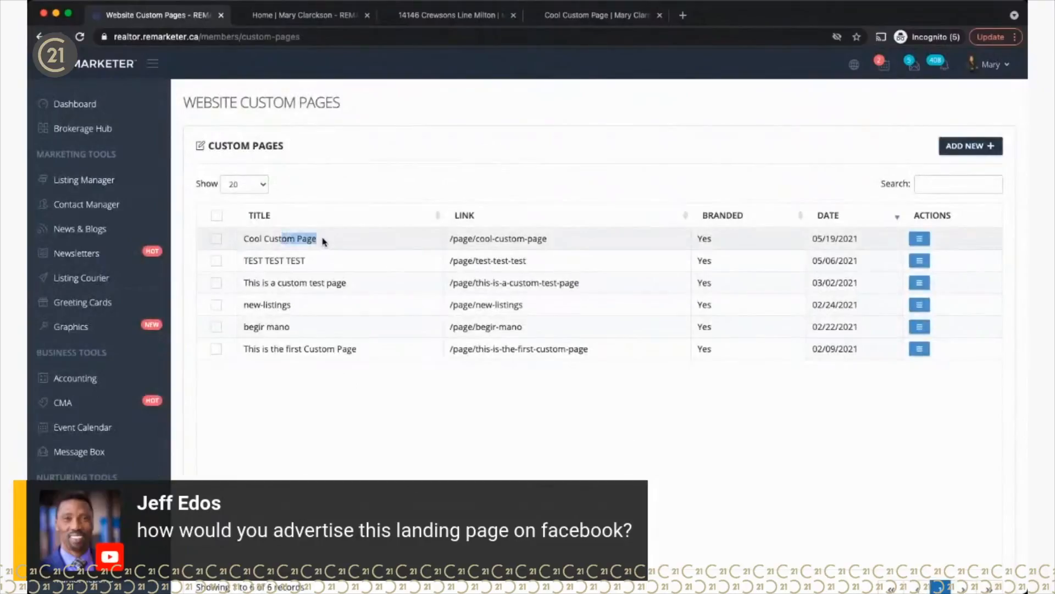
click(919, 239)
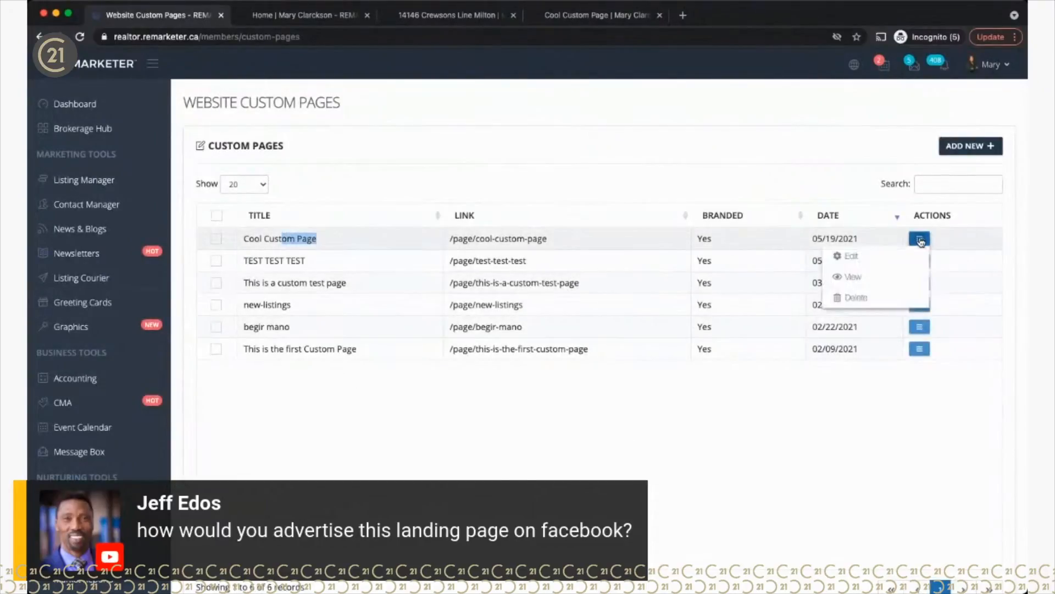
click(852, 257)
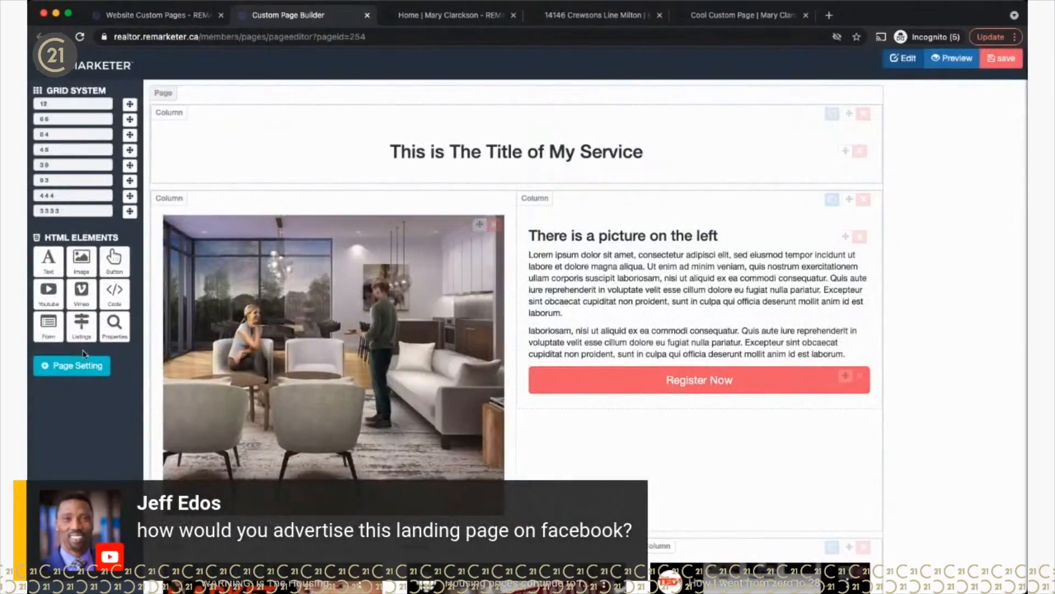
Step: Set Branded to No and Title Bar to No in Page Setting, and save the page
click(84, 364)
click(793, 268)
click(789, 283)
click(948, 267)
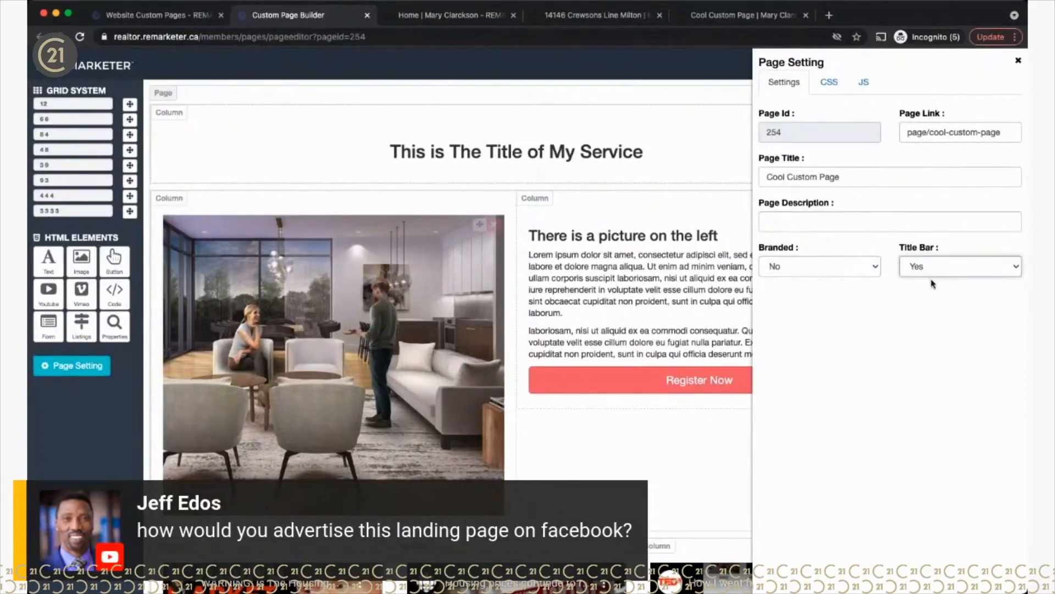
click(933, 282)
click(1017, 61)
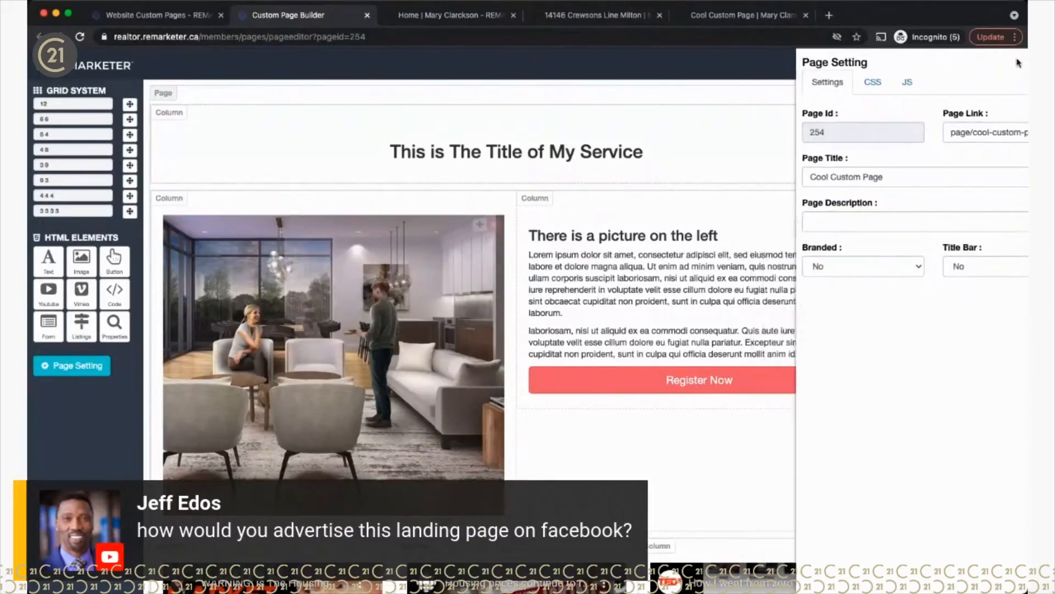
click(990, 63)
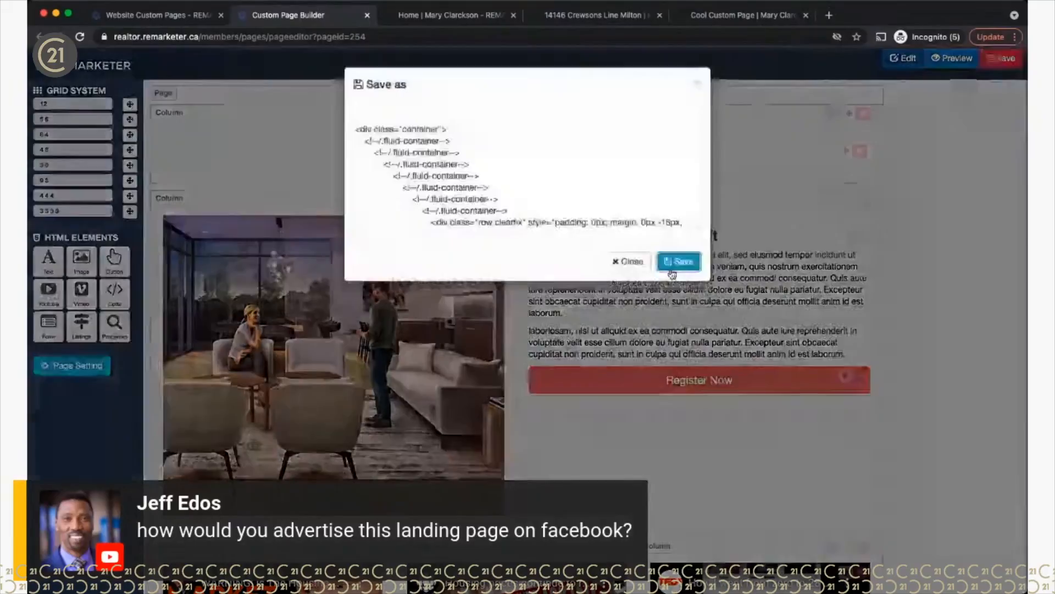
click(670, 269)
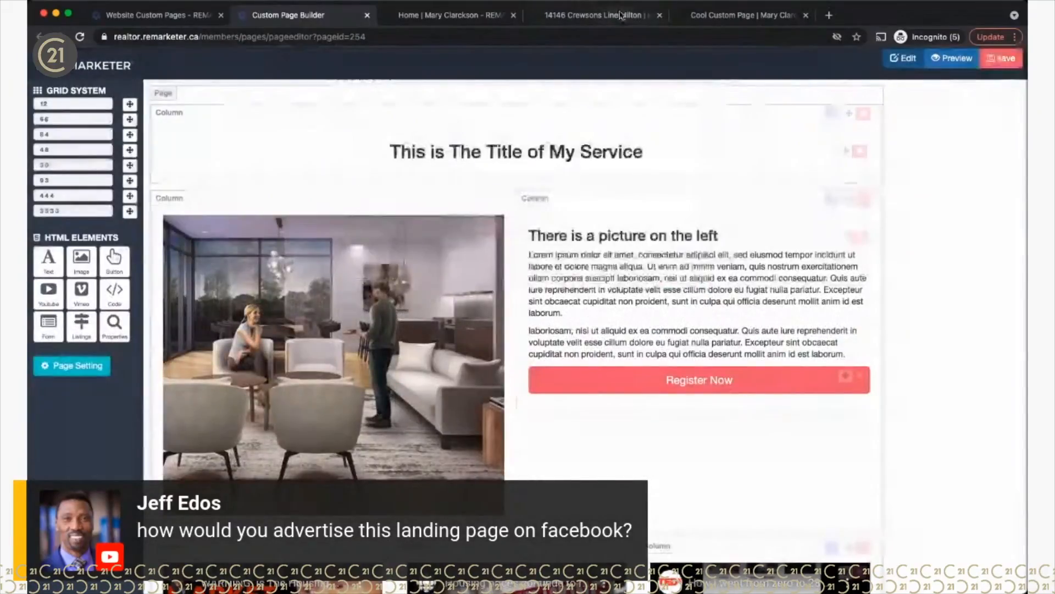
click(467, 15)
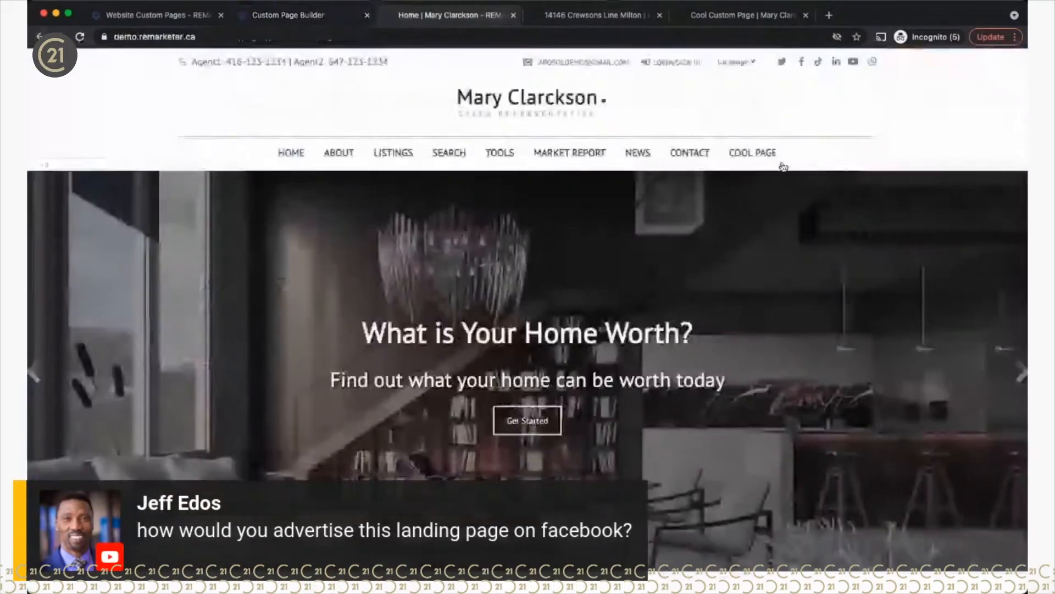
Step: Open COOL PAGE on the live site and scroll through its content
click(782, 163)
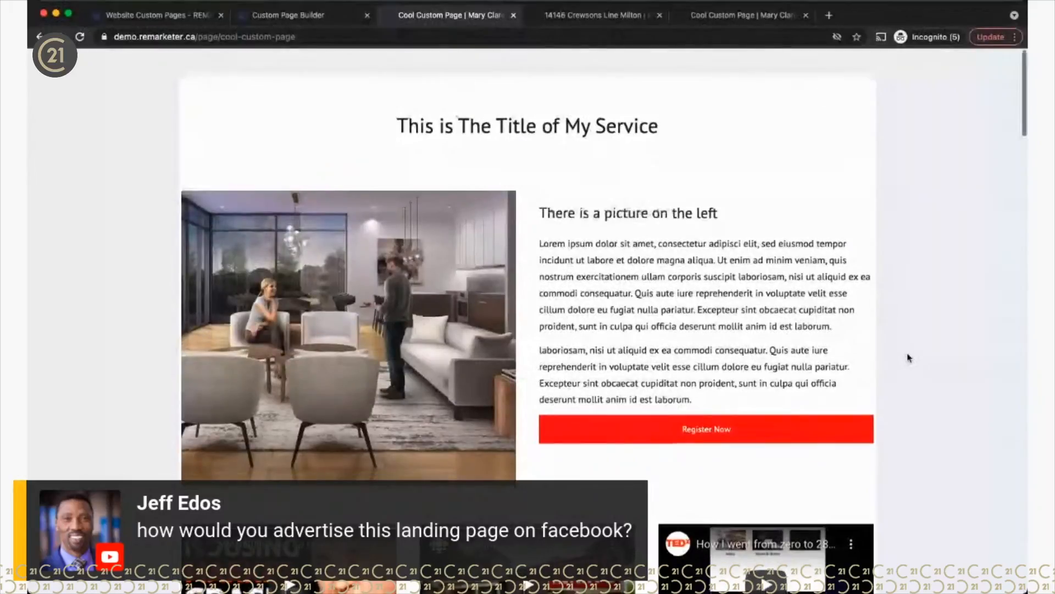
scroll(909, 358, down, 8)
scroll(910, 358, up, 8)
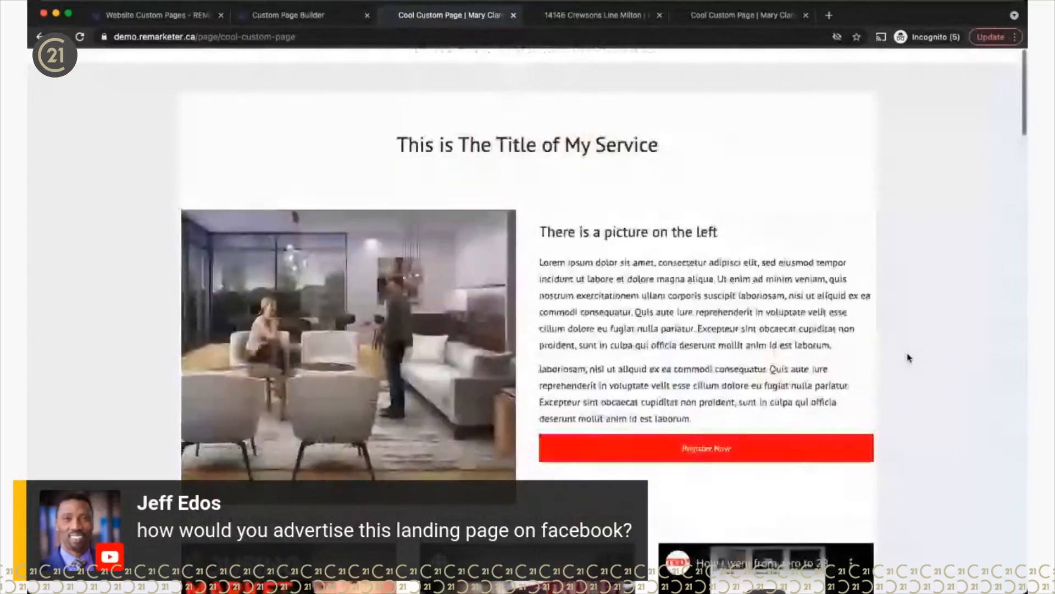
scroll(909, 358, down, 10)
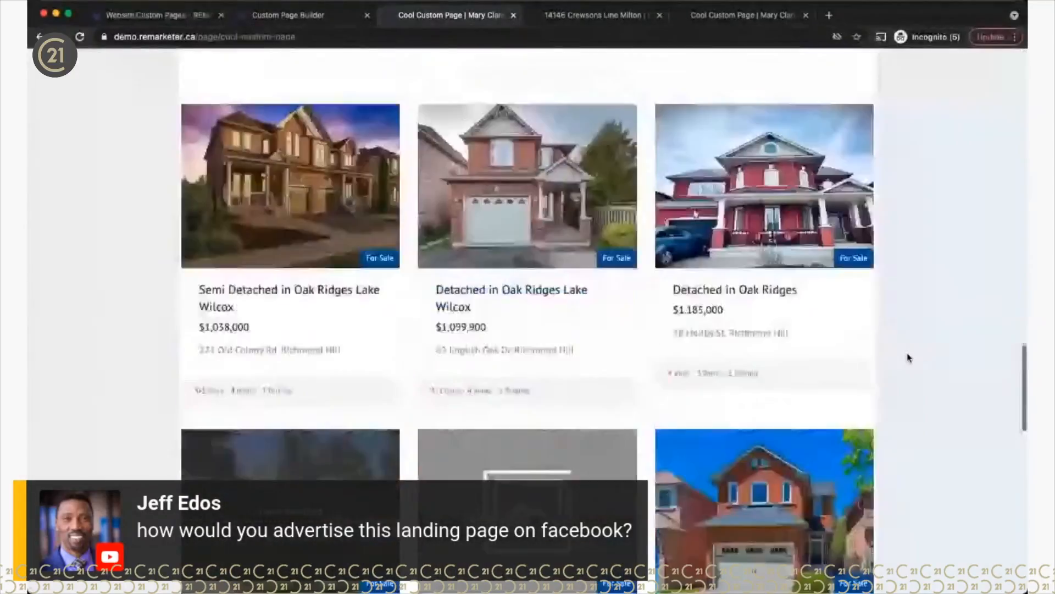
scroll(907, 358, up, 10)
Step: Jump to the Register Now form, then compare the custom pages list with the live Cool Custom Page tab
click(710, 472)
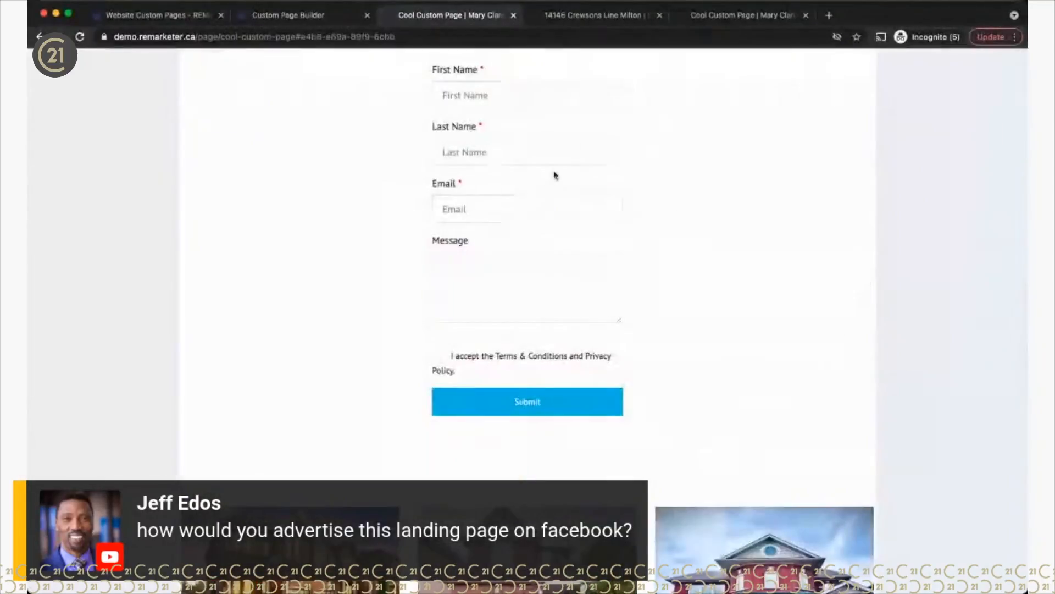
scroll(823, 314, up, 3)
scroll(823, 317, up, 15)
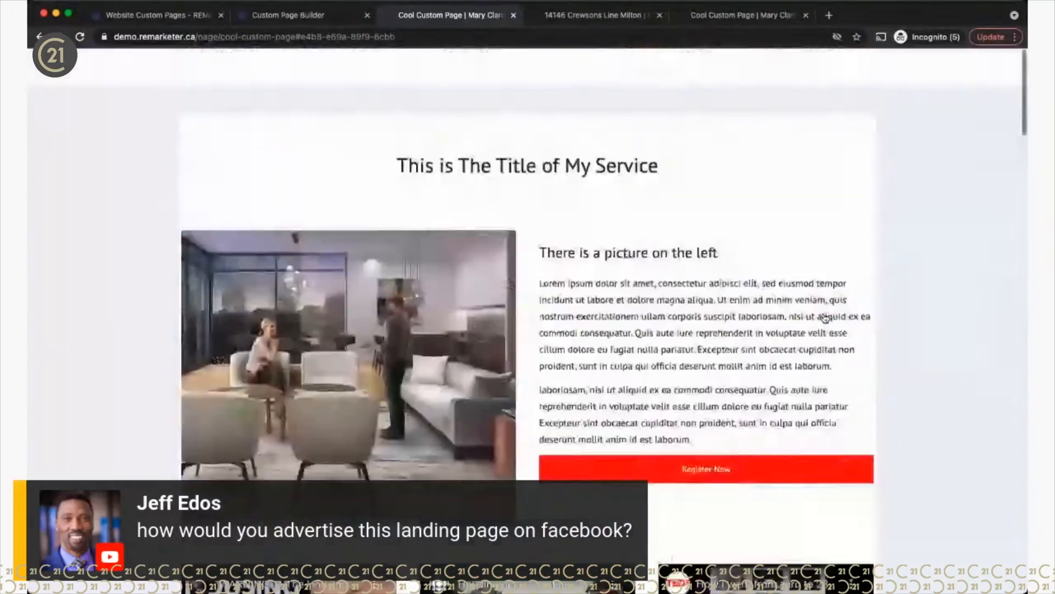
scroll(825, 318, down, 1)
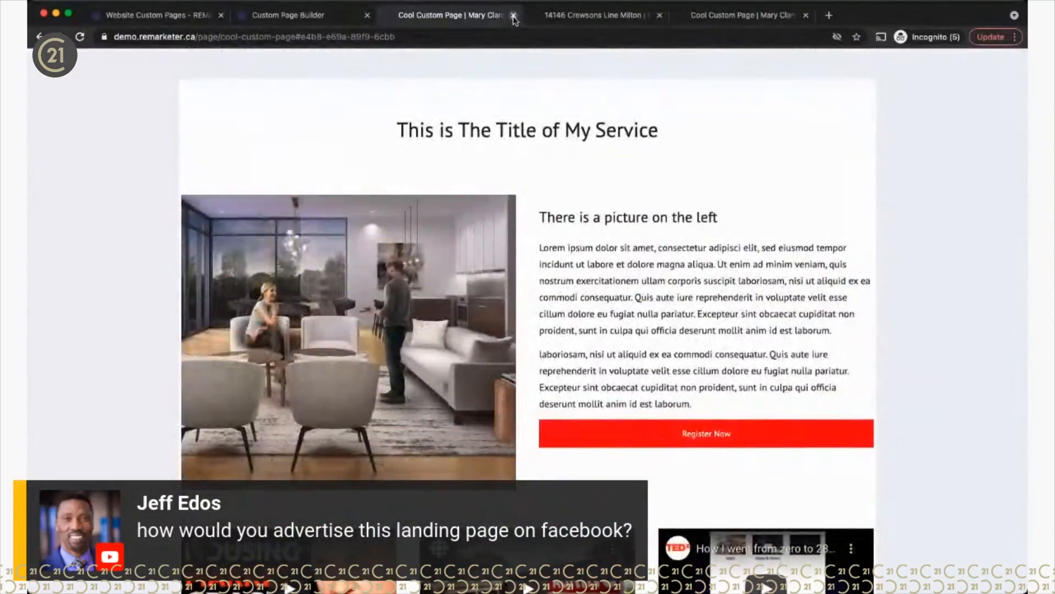
click(148, 23)
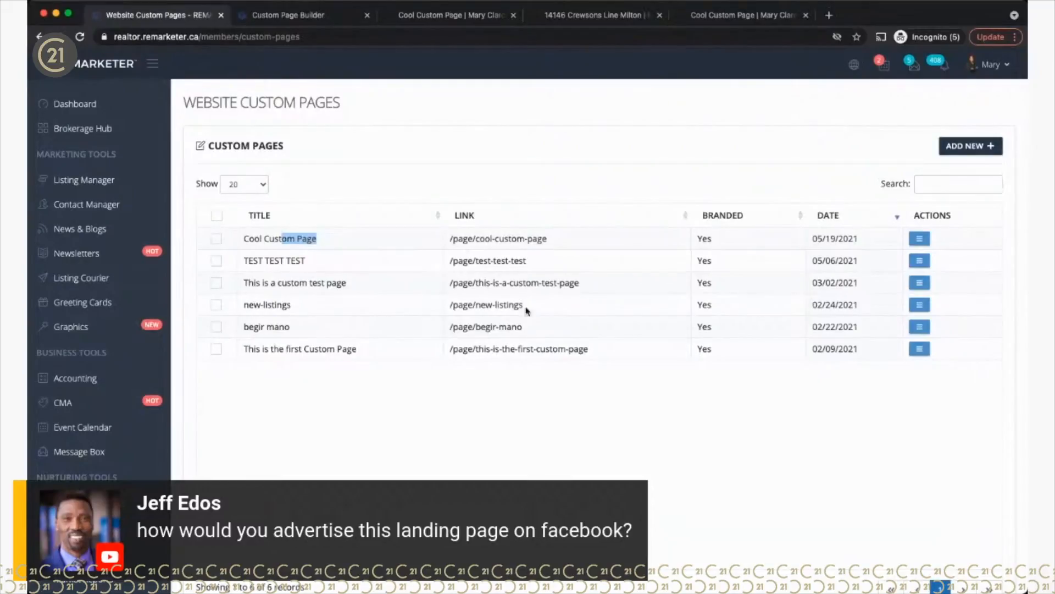
click(709, 18)
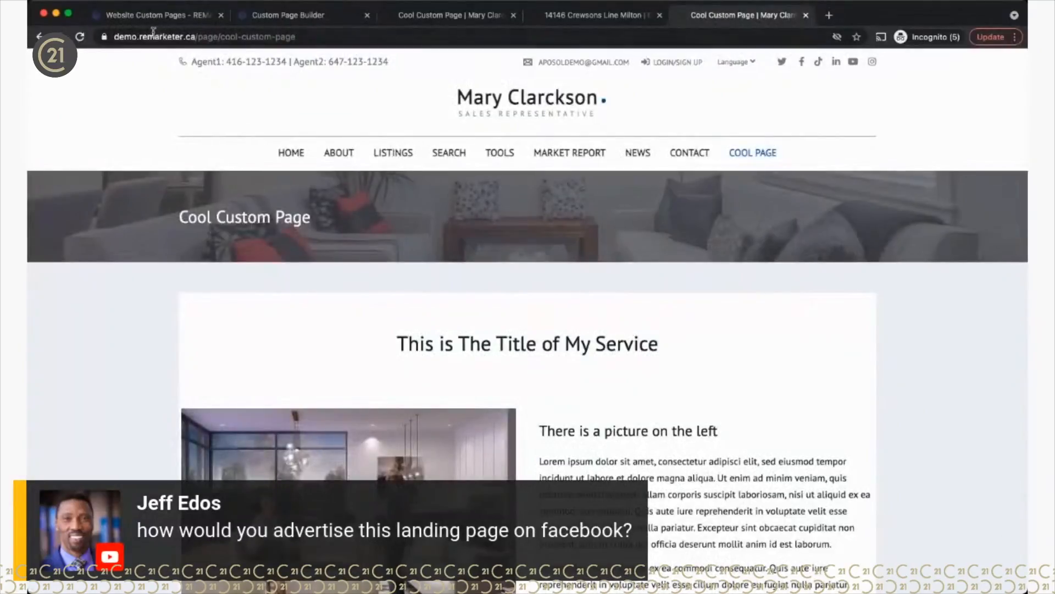